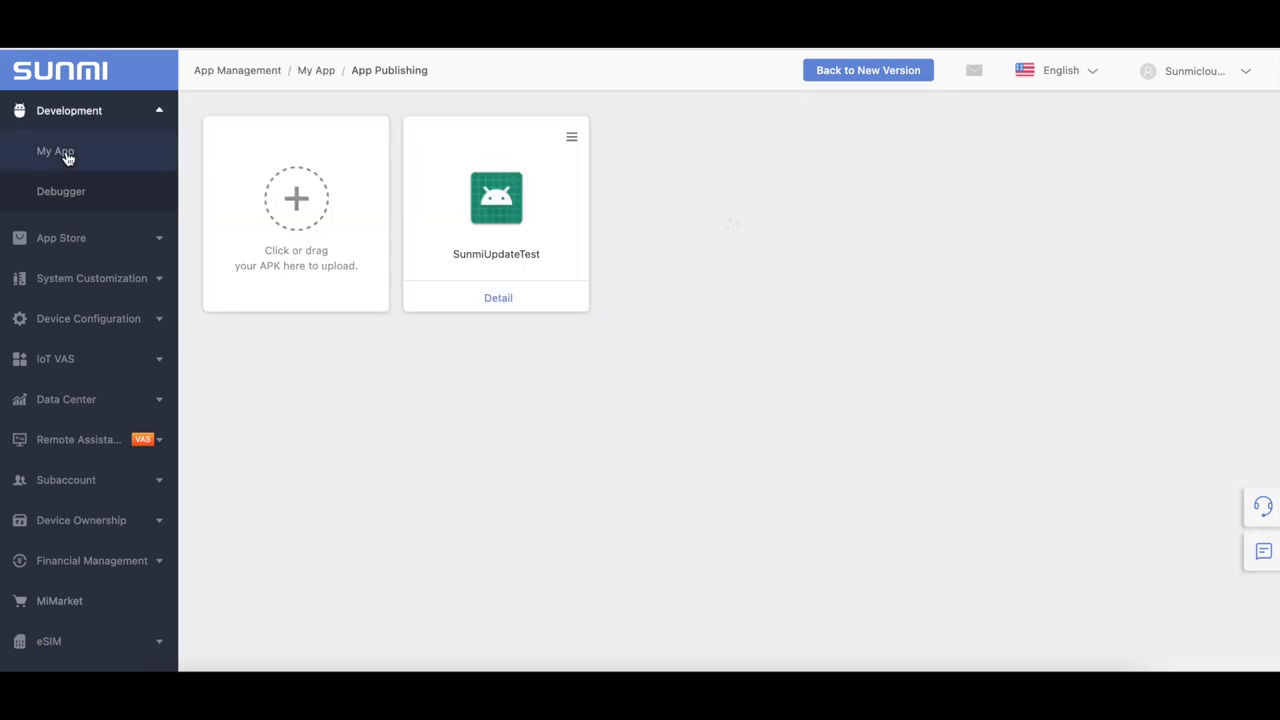
Step: Open the SunmiUpdateTest card's Detail tab and scroll through its detail form and device lists
left_click(474, 296)
left_click(241, 204)
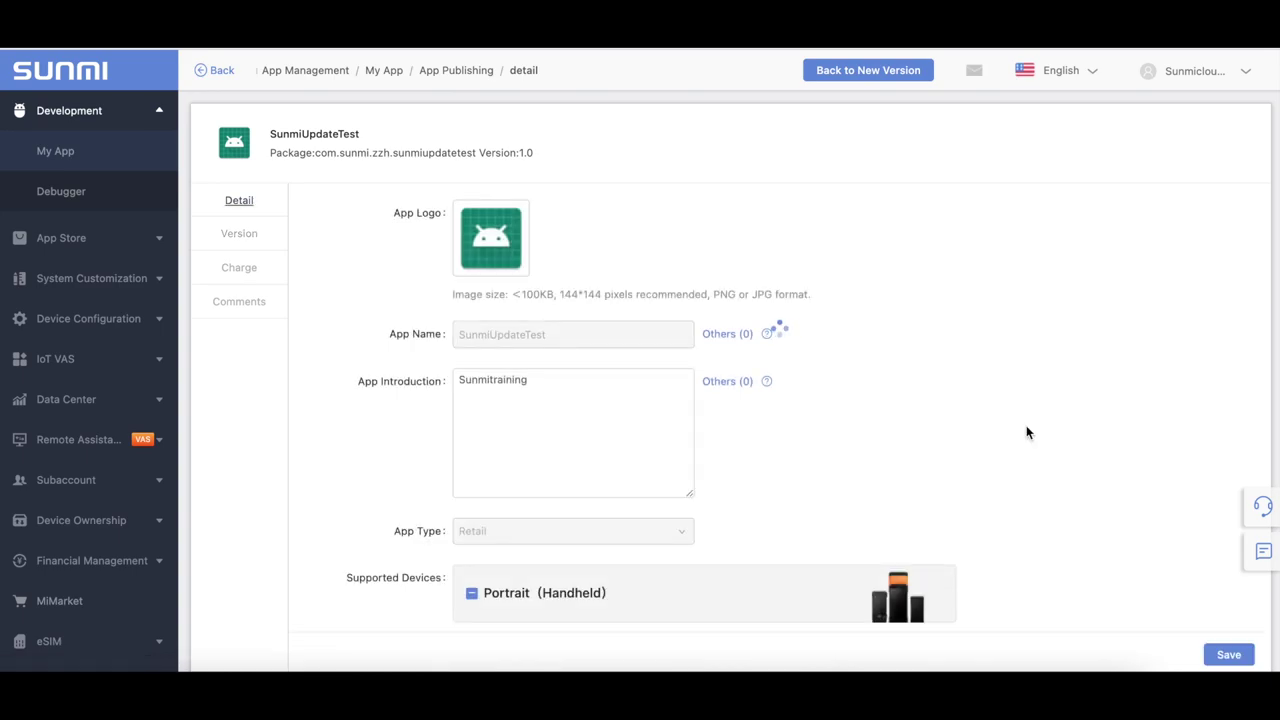
scroll(1026, 432, "down", 5)
scroll(1026, 432, "down", 10)
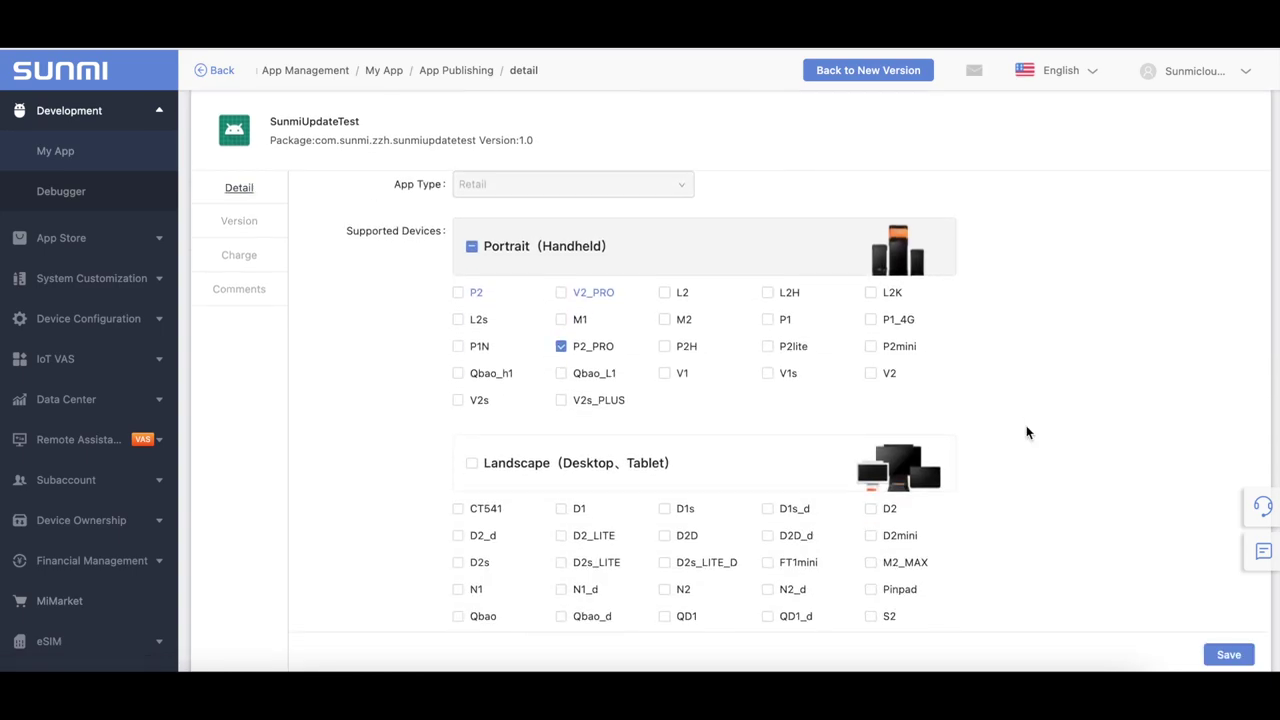
scroll(1026, 432, "down", 5)
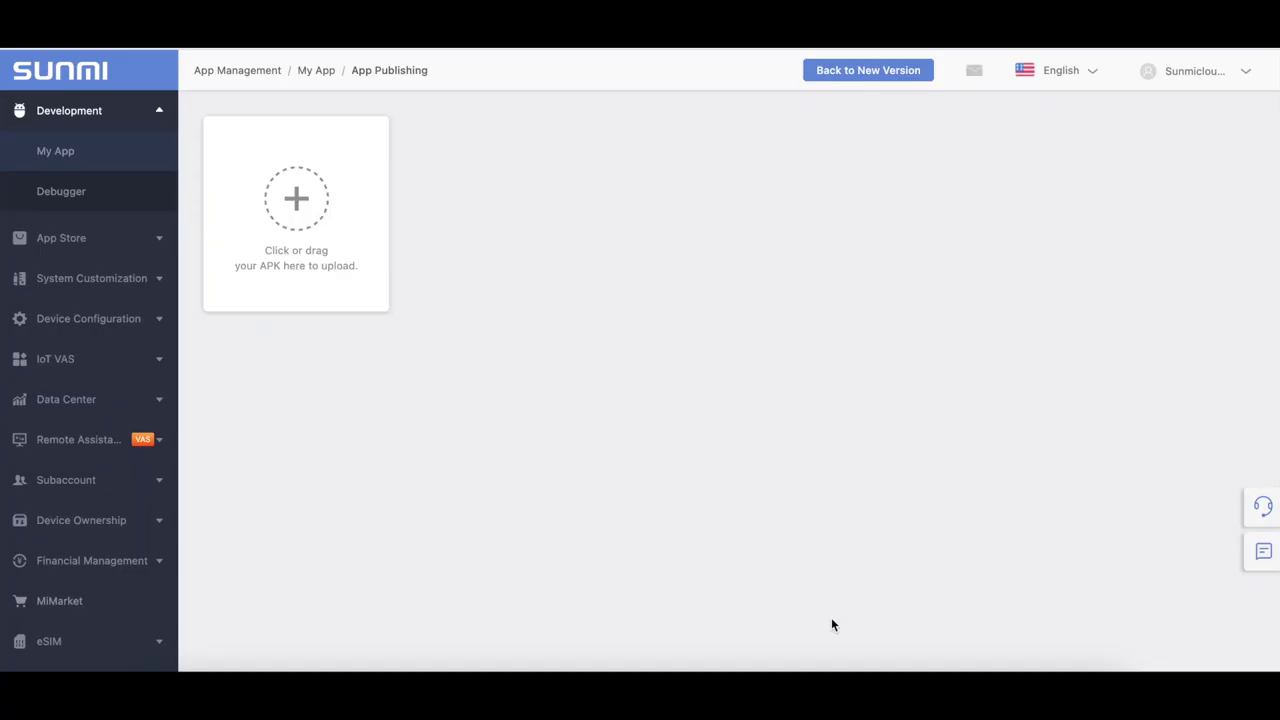
Step: Upload SunmiUpdateTest 1.0.apk through the + upload box, retrying after the first attempt
left_click(283, 222)
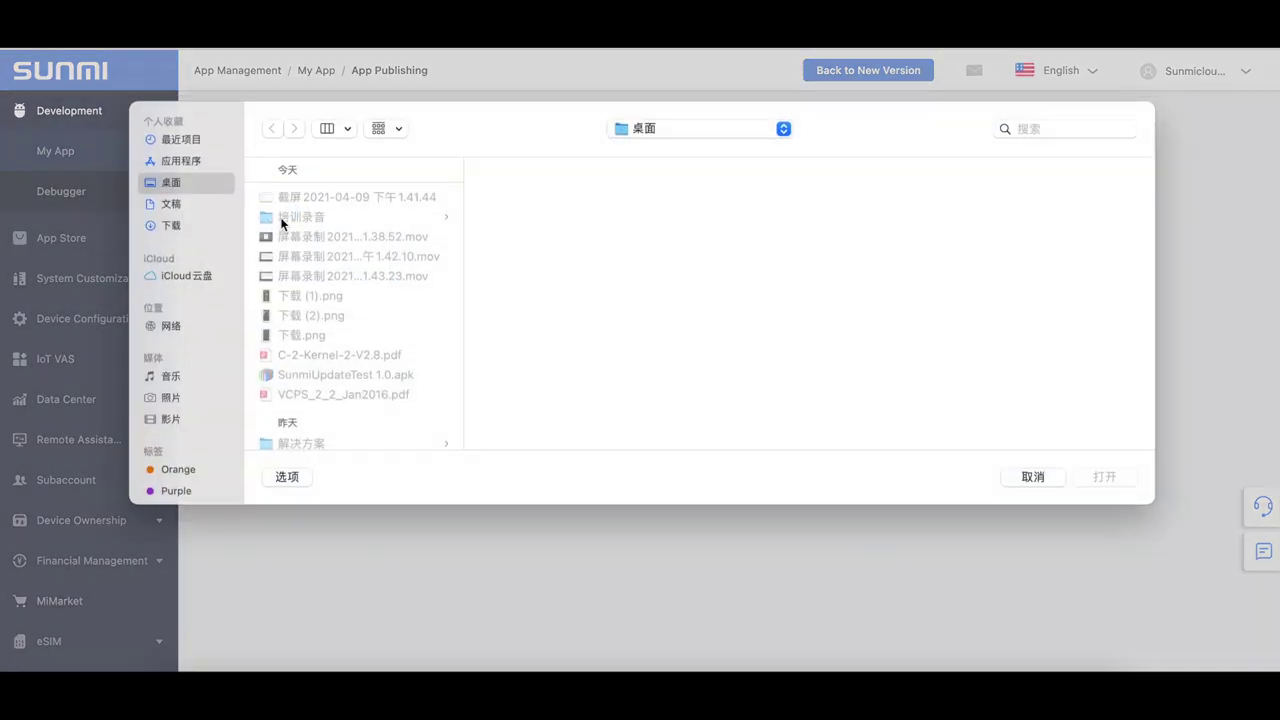
left_click(305, 385)
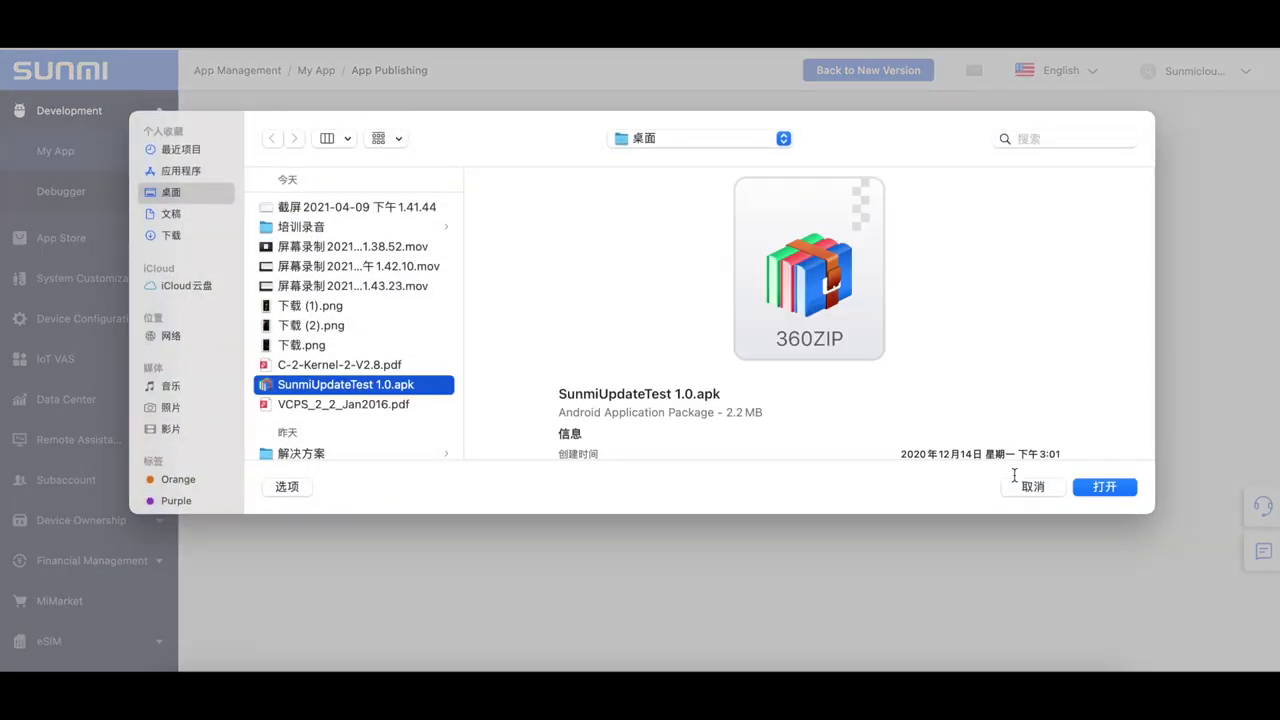
left_click(1100, 490)
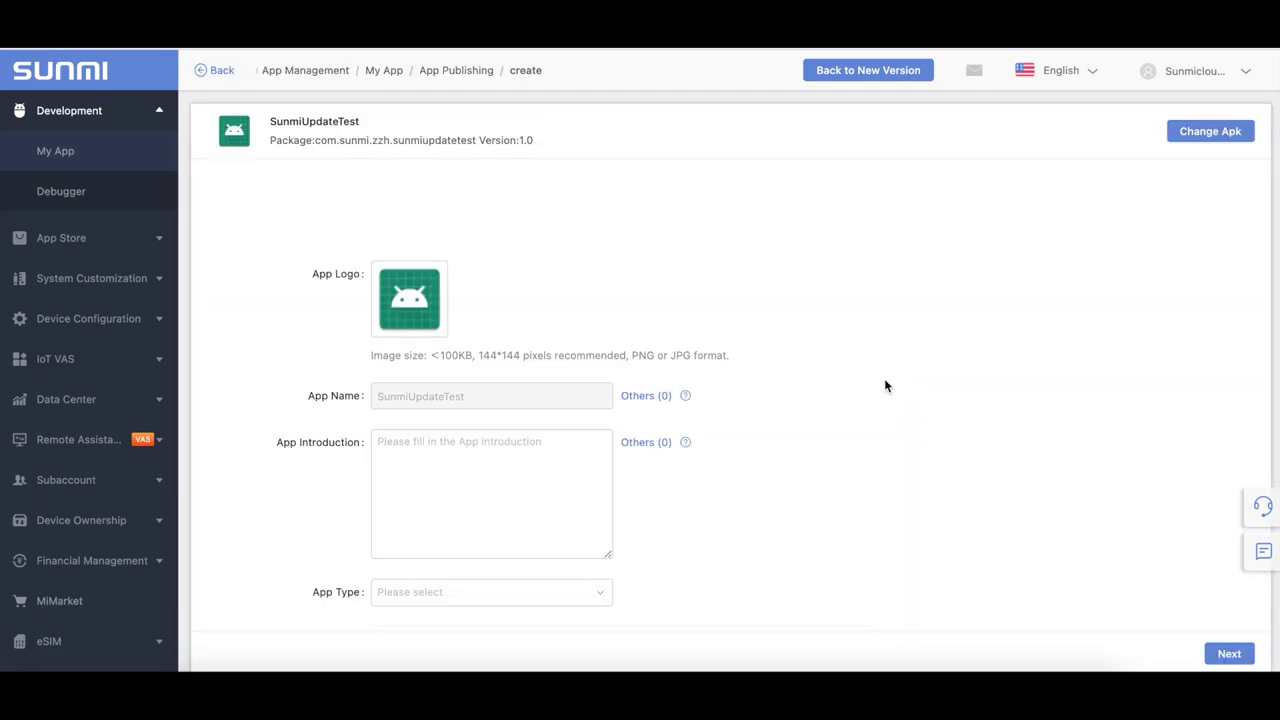
left_click(514, 443)
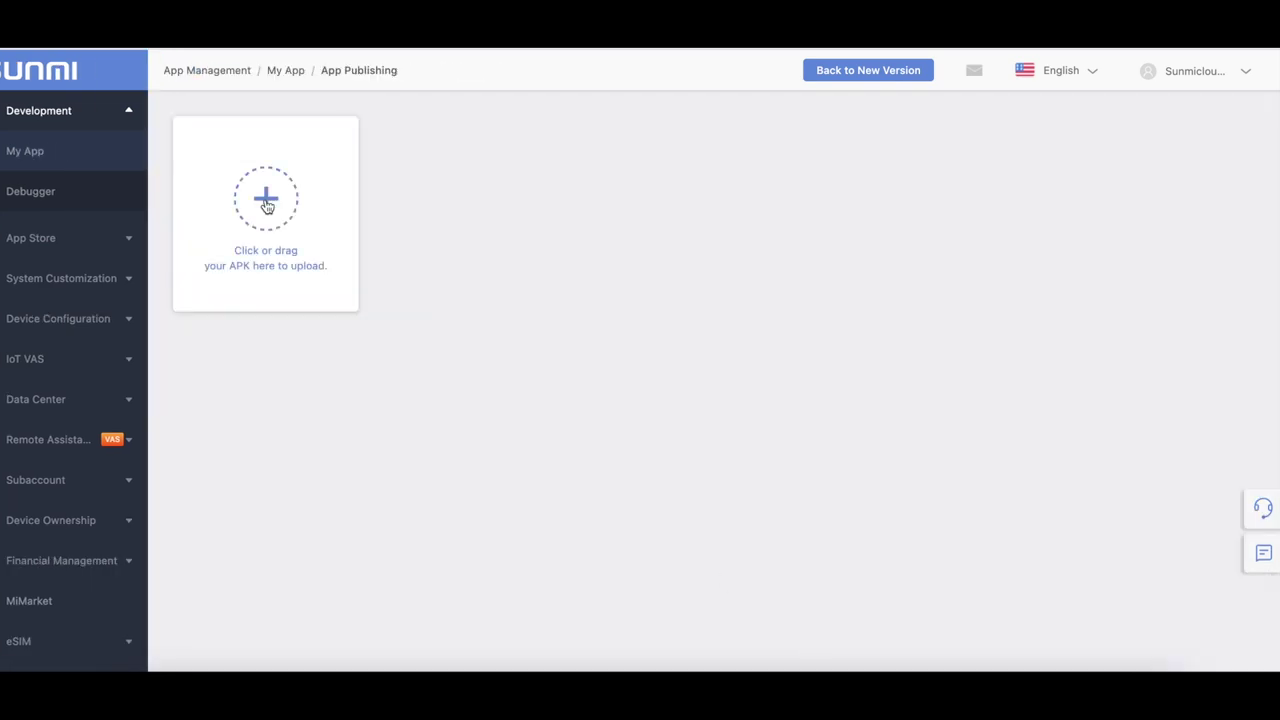
left_click(267, 205)
left_click(301, 209)
left_click(1077, 489)
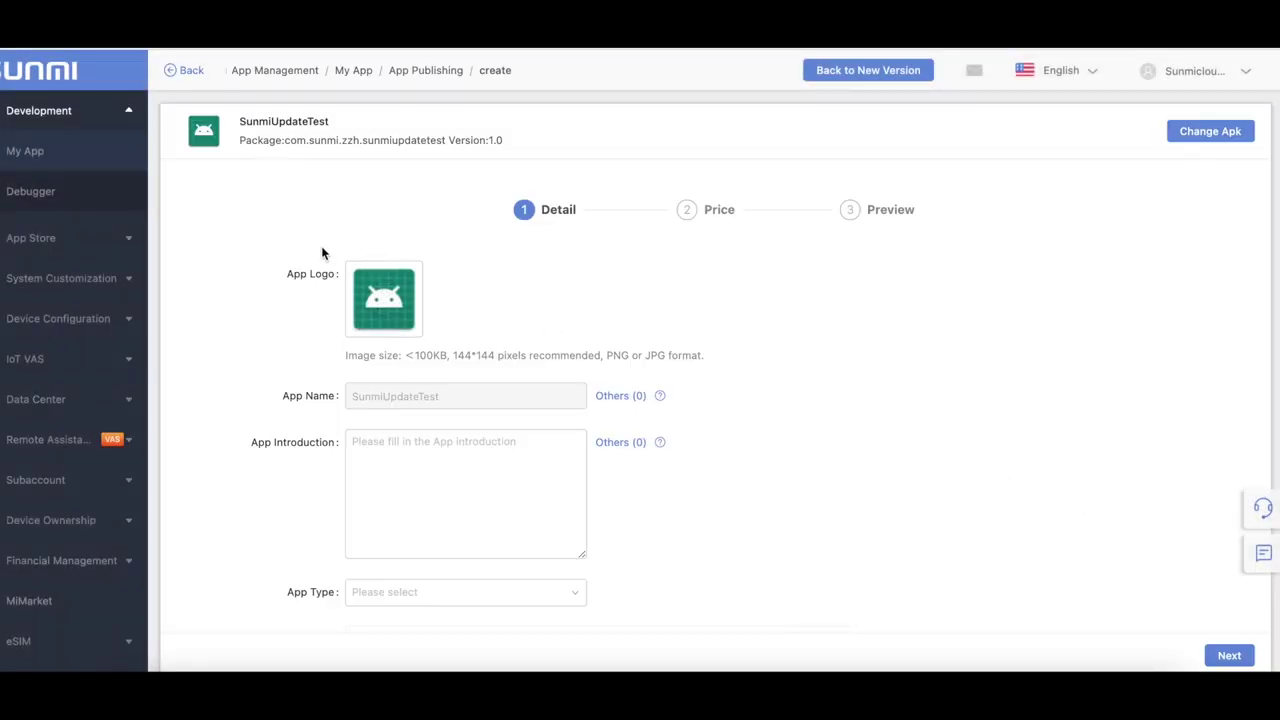
Step: Look through the App Type list and close it without choosing a type
scroll(283, 435, "down", 3)
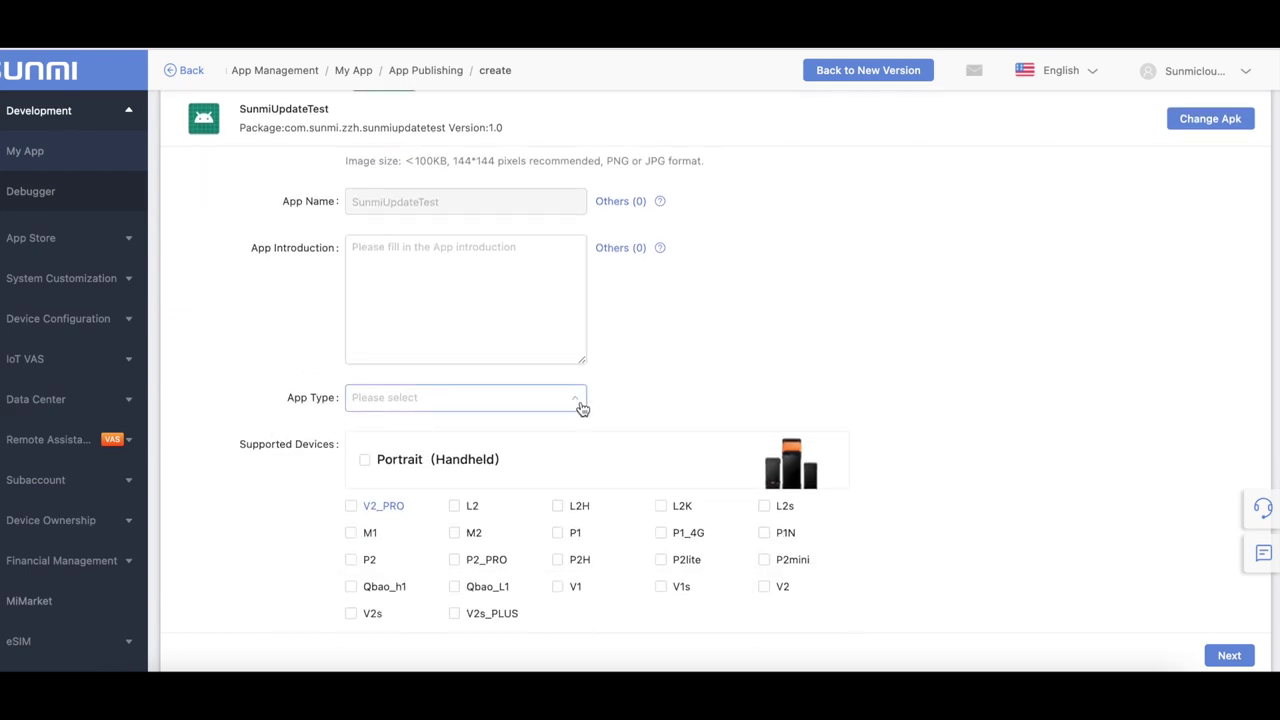
scroll(566, 405, "down", 1)
left_click(578, 330)
left_click(305, 520)
Step: Enter 'Please briefly describe the usage of the app here' as the App Introduction
scroll(291, 400, "down", 6)
scroll(291, 404, "down", 4)
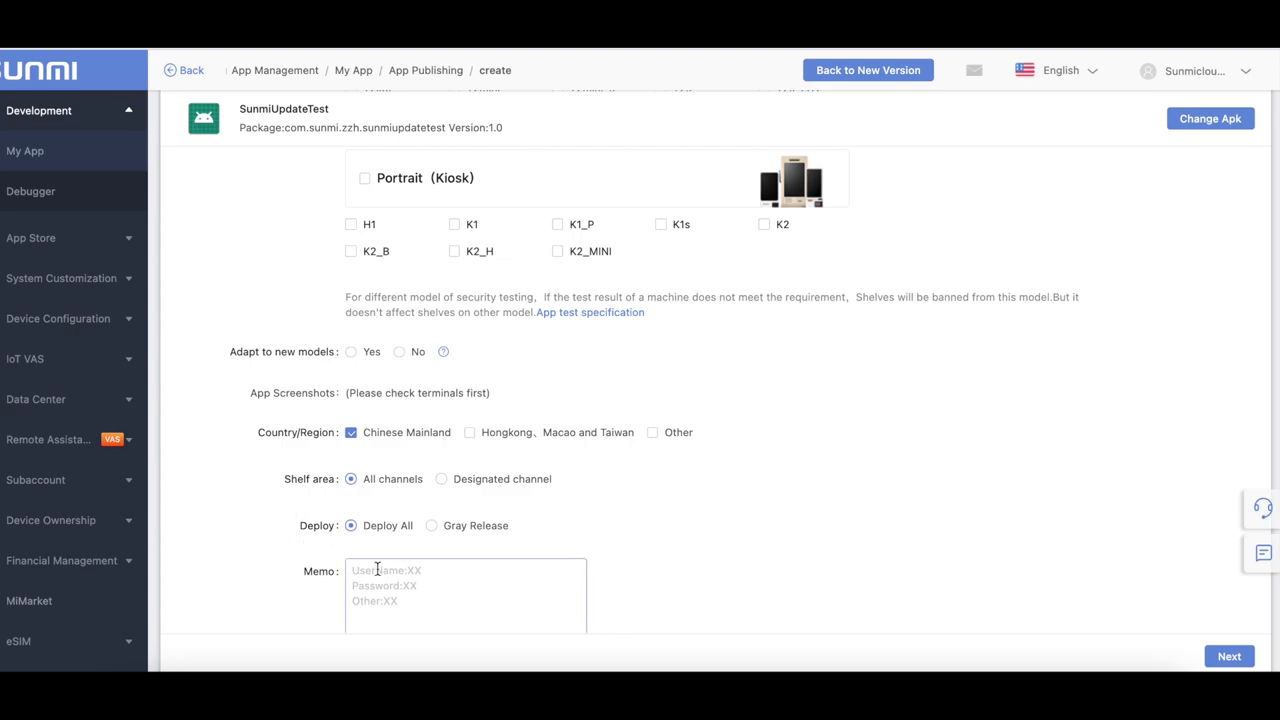
scroll(377, 569, "down", 2)
scroll(784, 96, "up", 10)
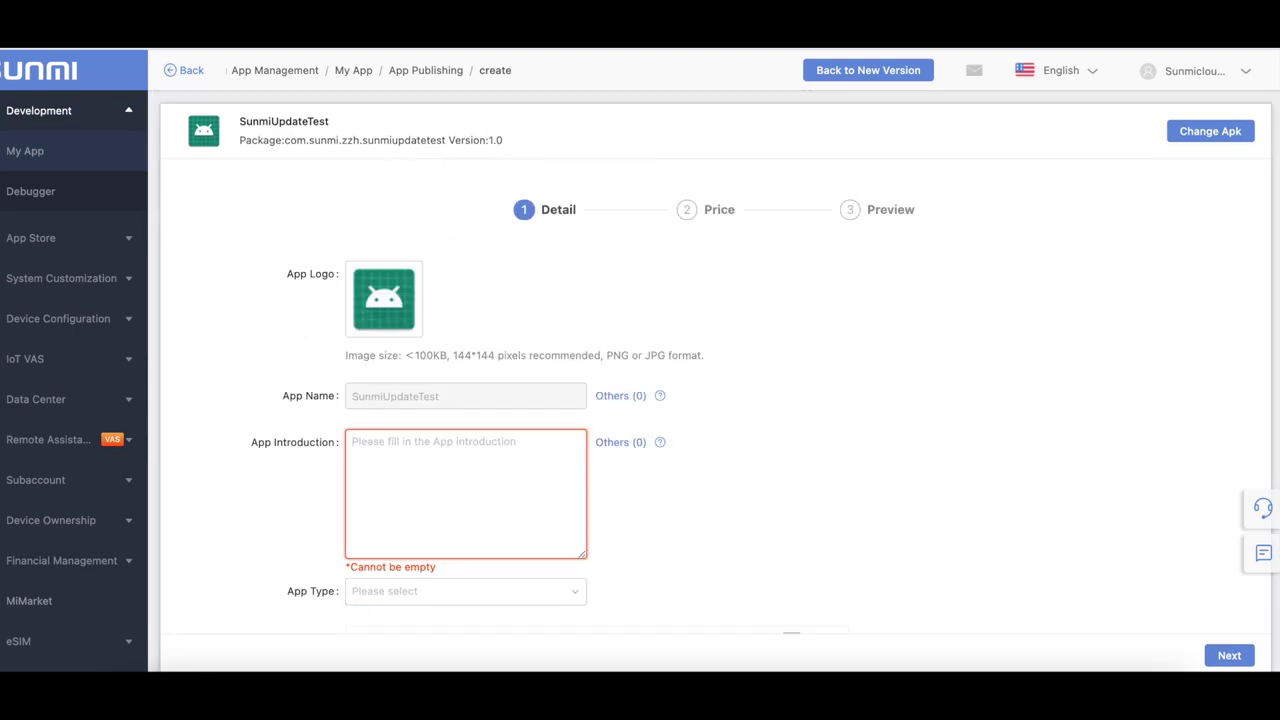
type("Please briefly ")
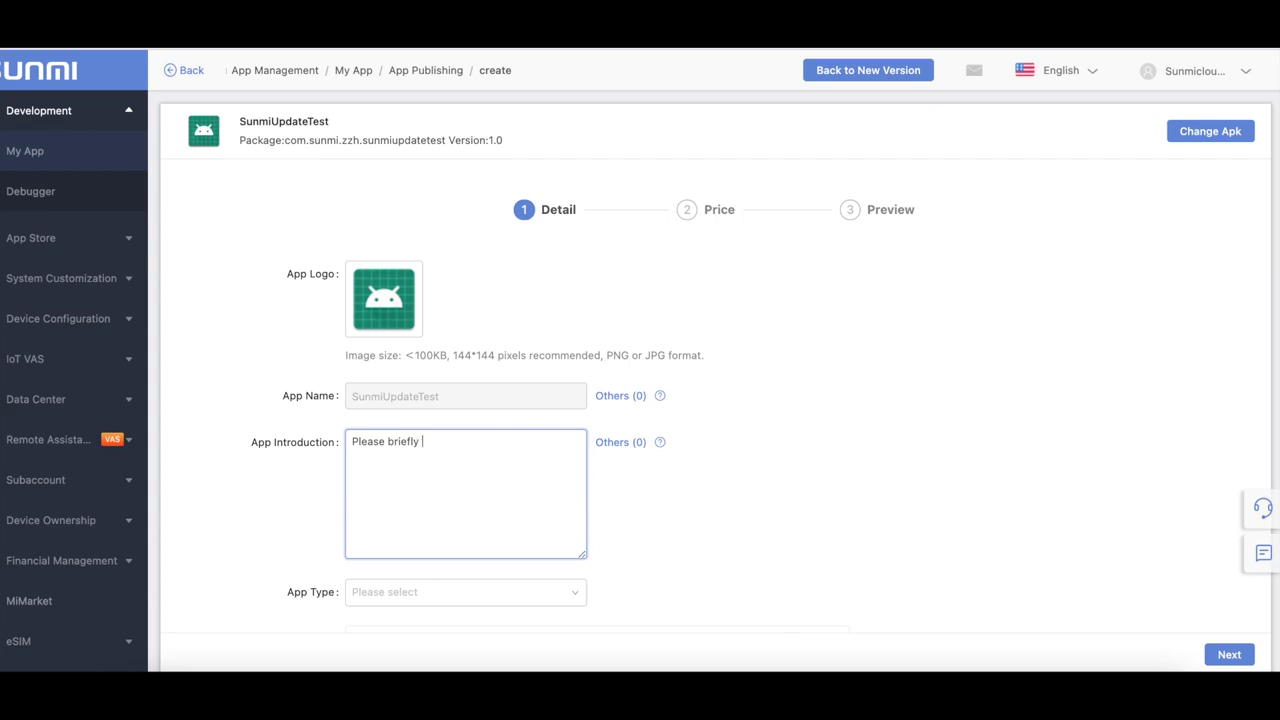
type("describe the usage of the app here")
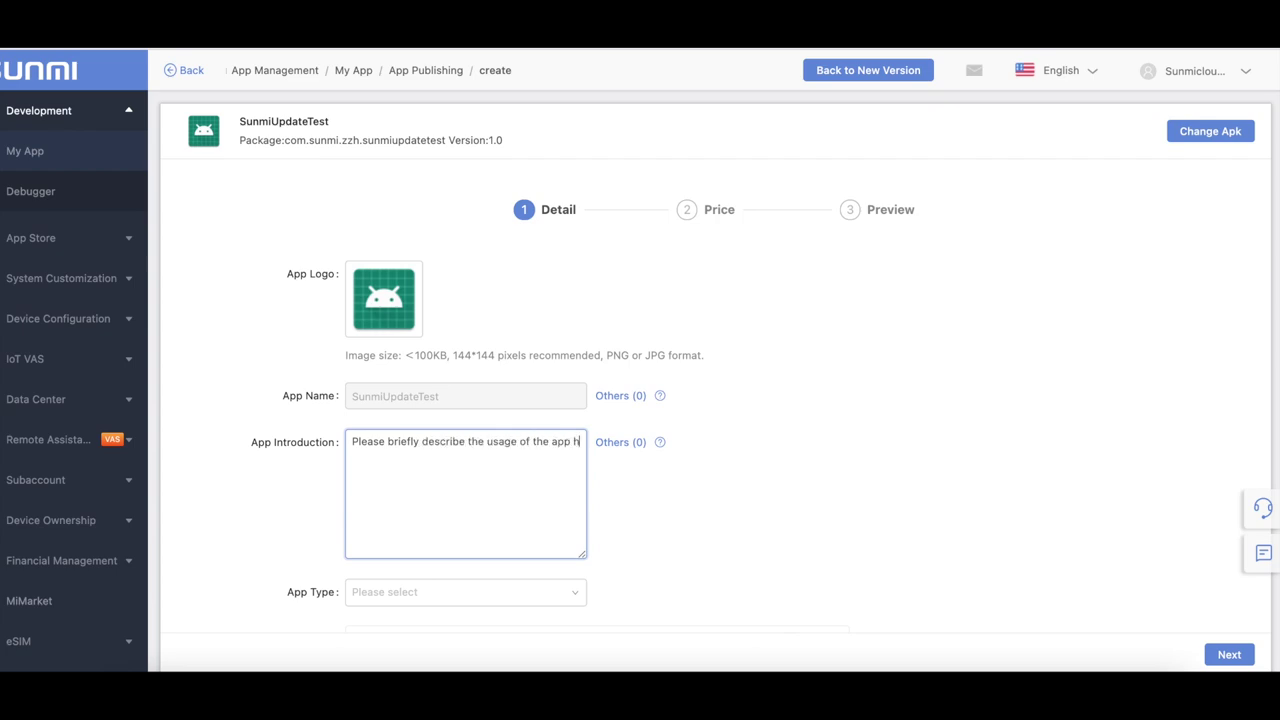
scroll(737, 498, "down", 1)
scroll(738, 497, "down", 5)
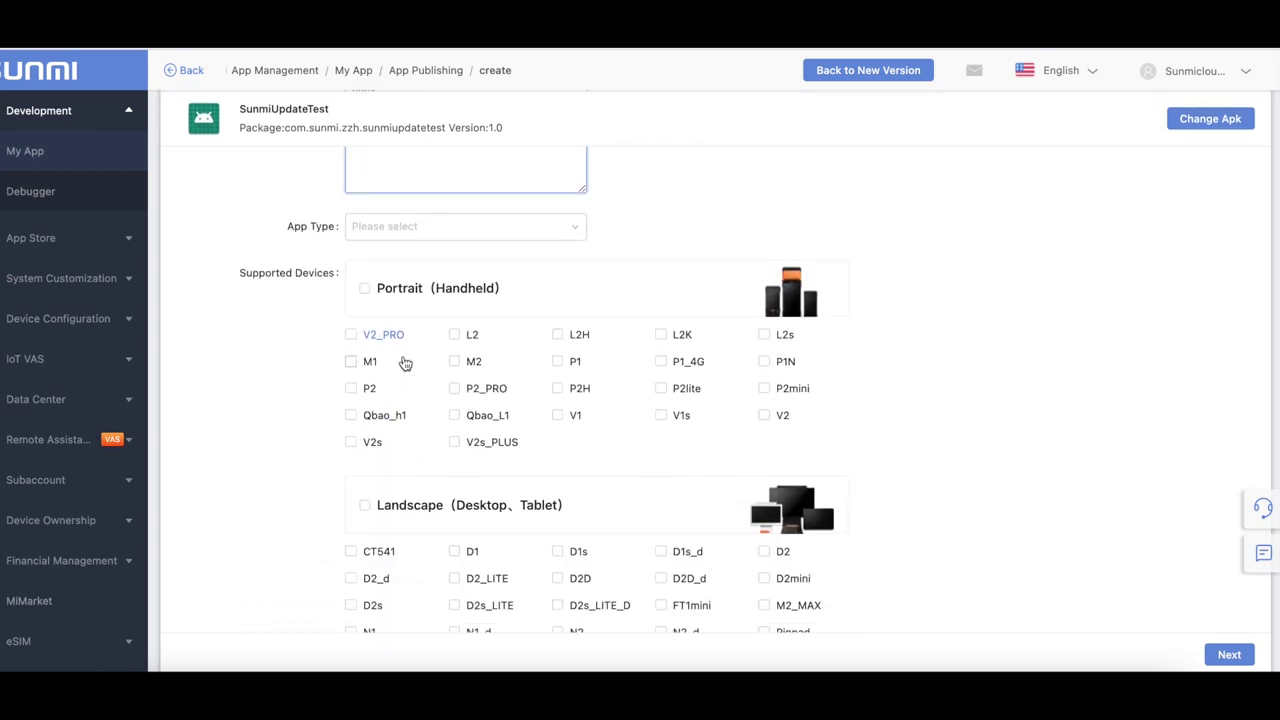
Step: Tick M1 and P2 as supported Portrait (Handheld) devices
left_click(355, 367)
left_click(353, 364)
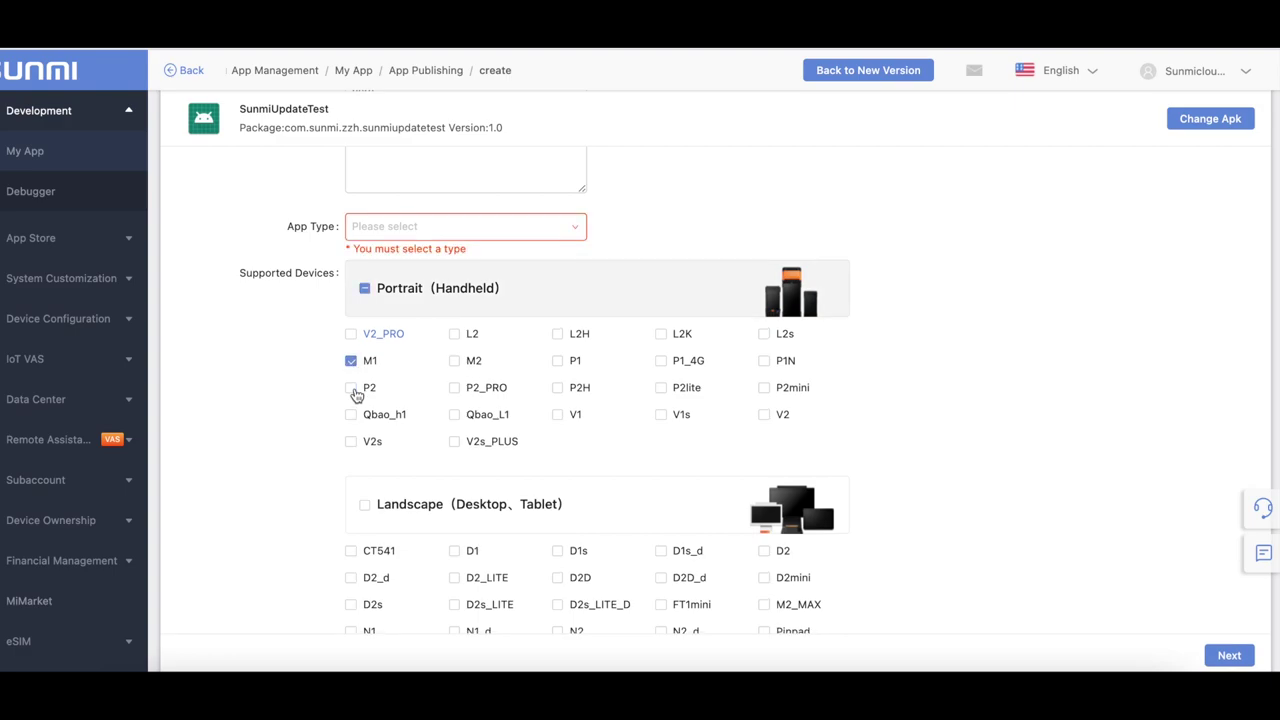
left_click(353, 390)
scroll(832, 434, "down", 10)
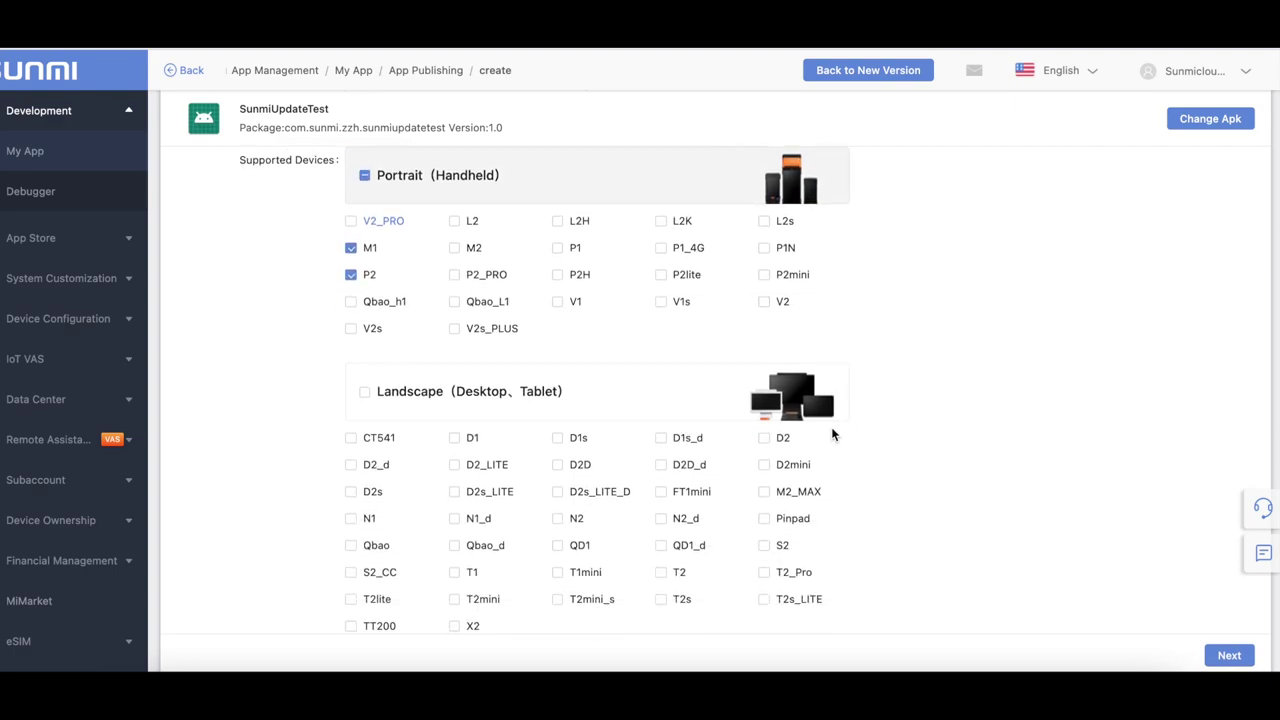
scroll(832, 434, "down", 4)
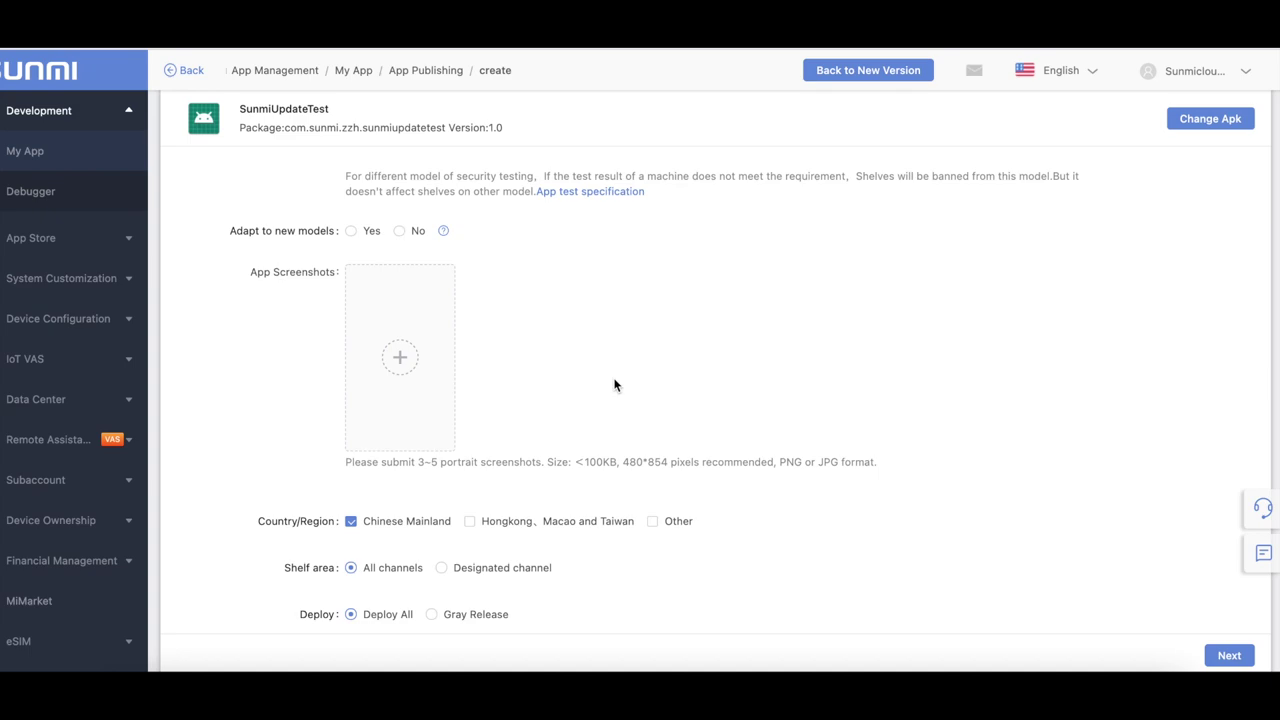
Step: Add the Other and Hongkong、Macao and Taiwan regions and set Shelf area to Designated channel
scroll(614, 385, "down", 3)
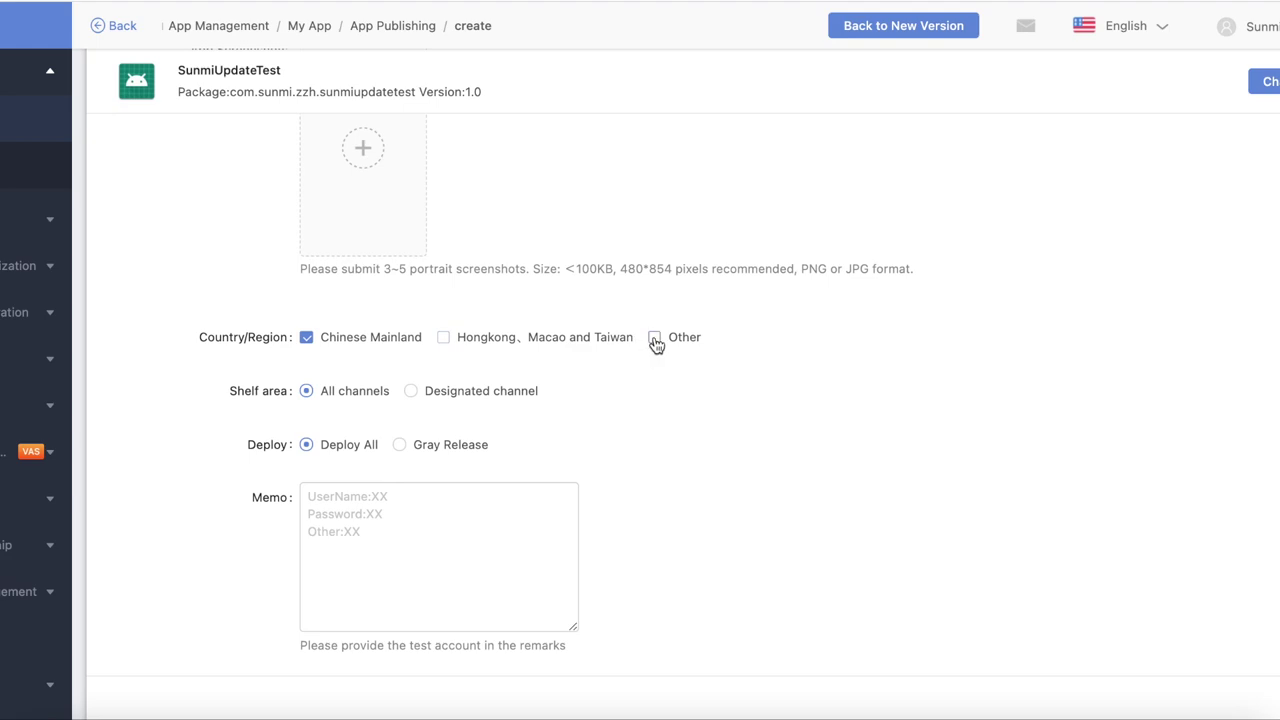
left_click(655, 340)
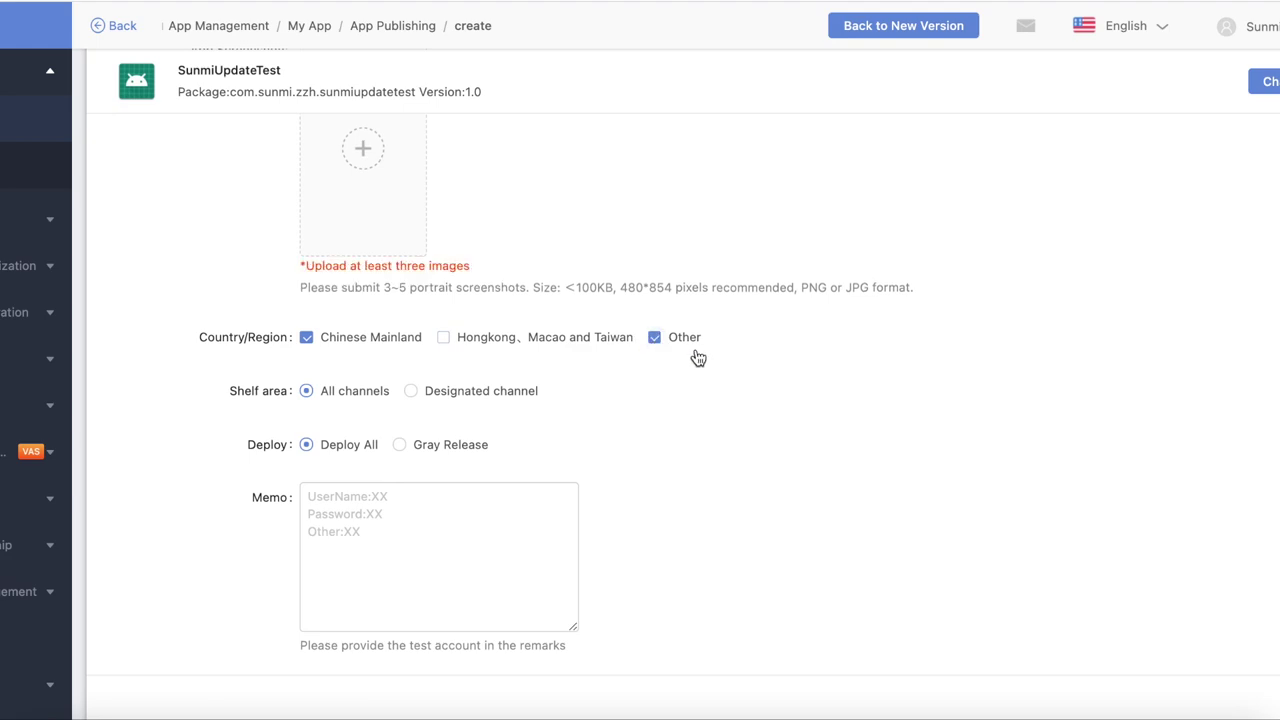
scroll(696, 357, "down", 1)
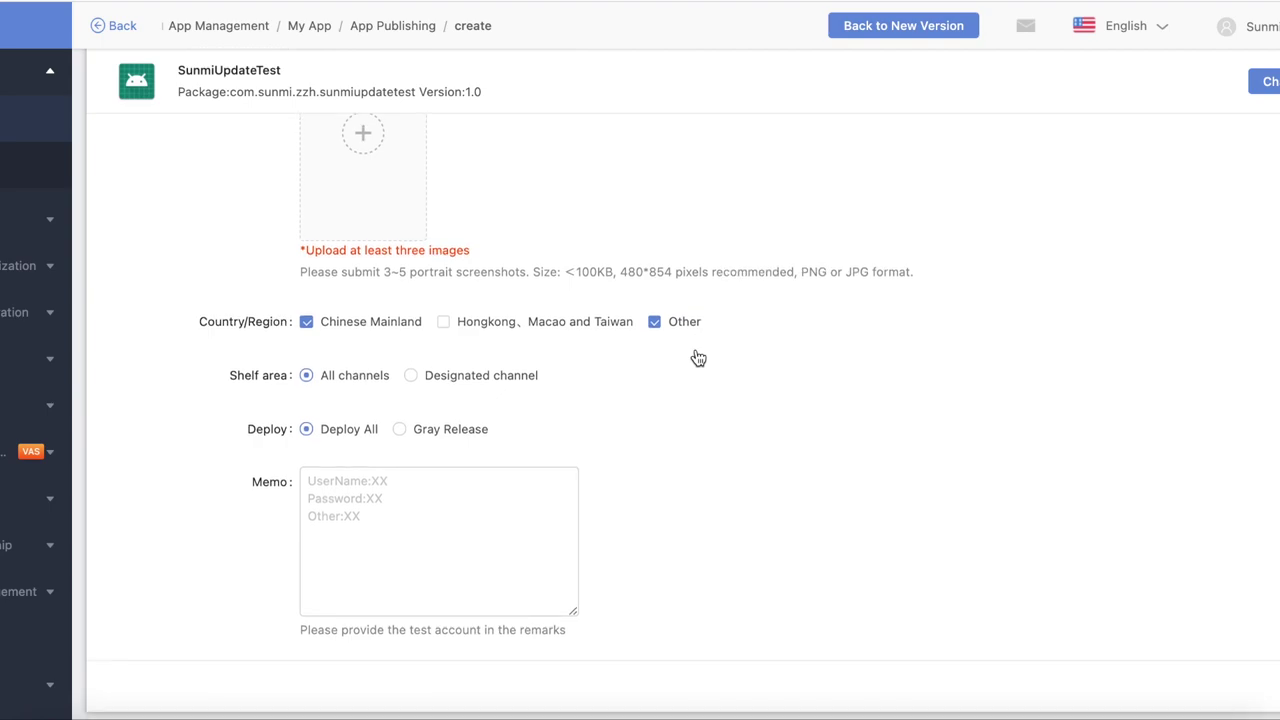
left_click(495, 329)
scroll(495, 329, "down", 1)
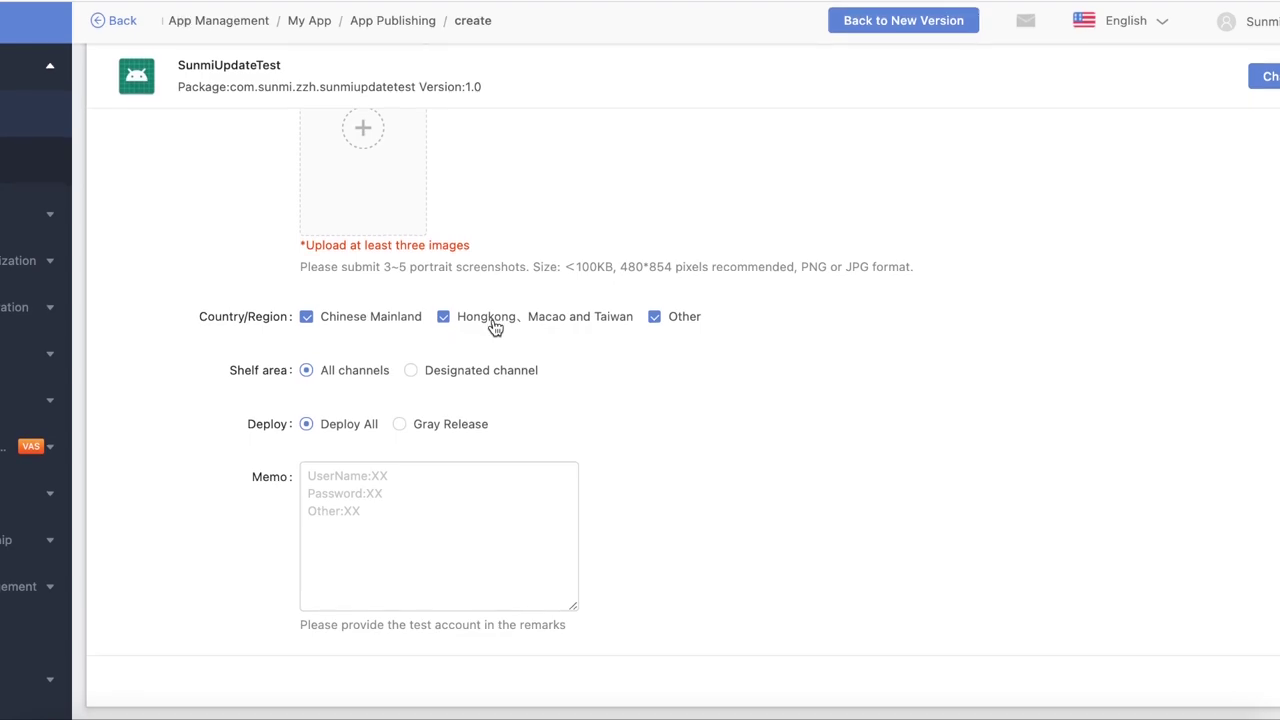
left_click(444, 375)
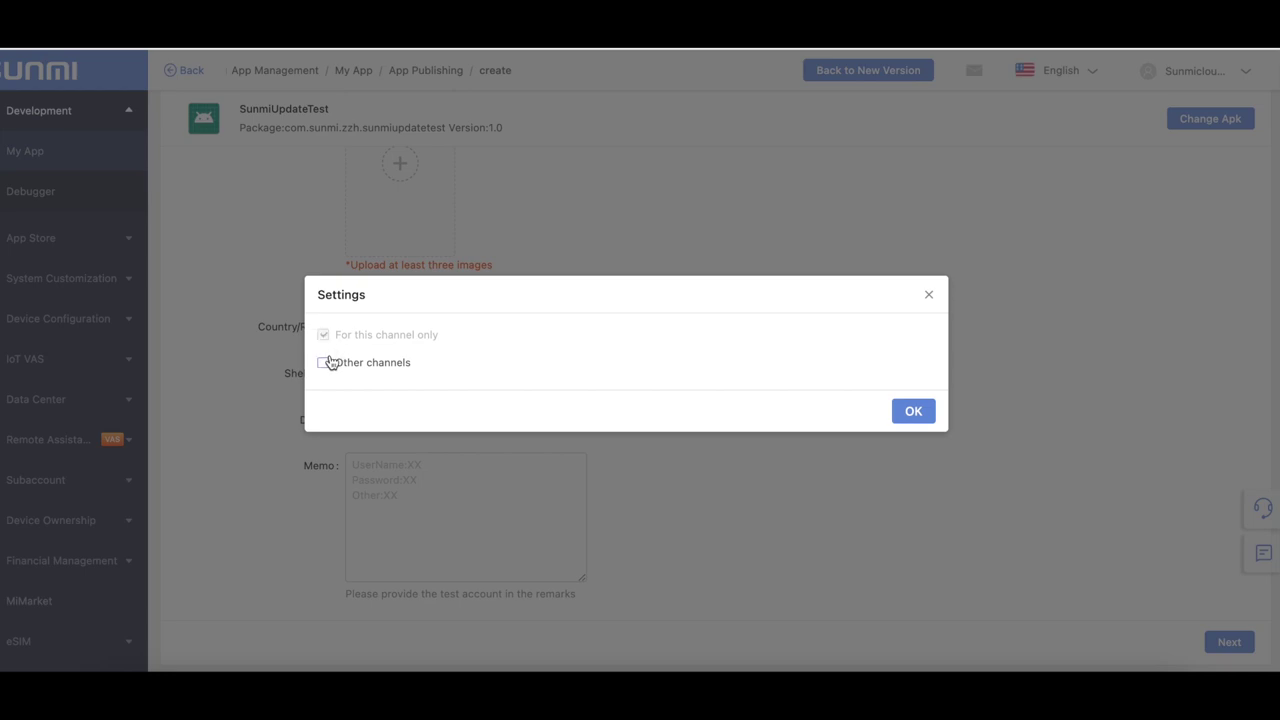
Step: Tick Other channels in the channel Settings dialog and close it
left_click(324, 363)
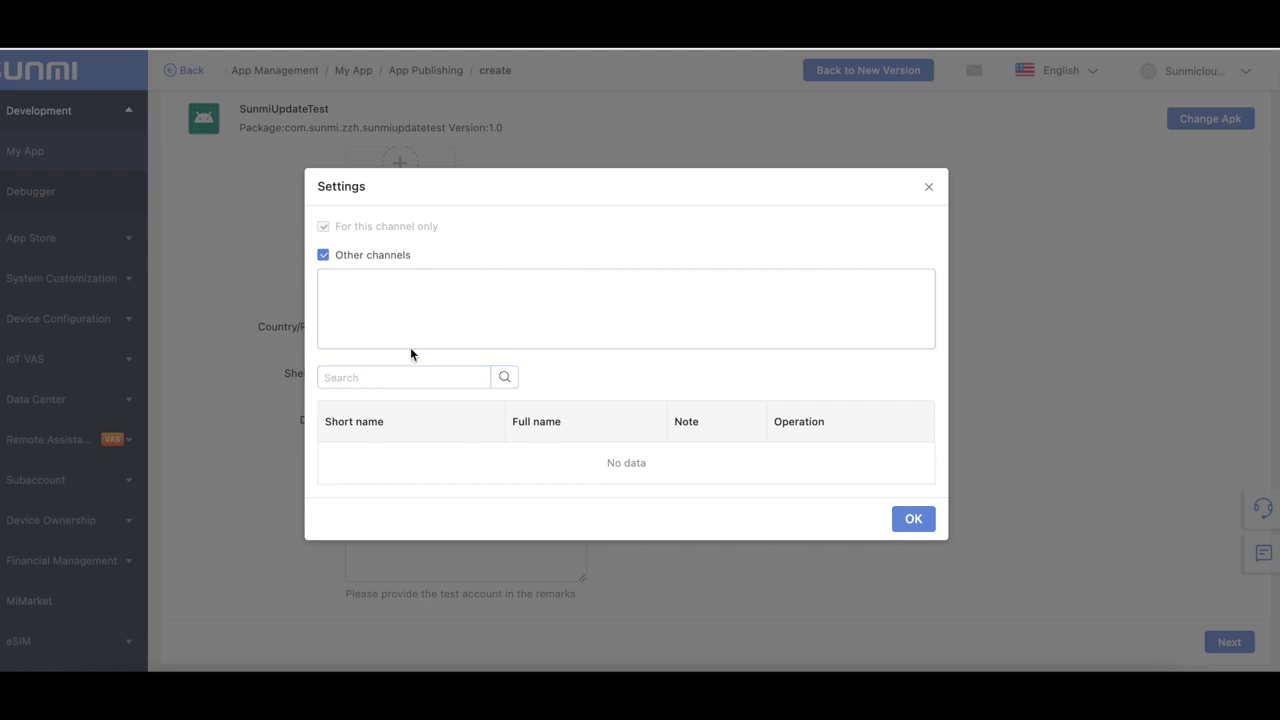
left_click(929, 189)
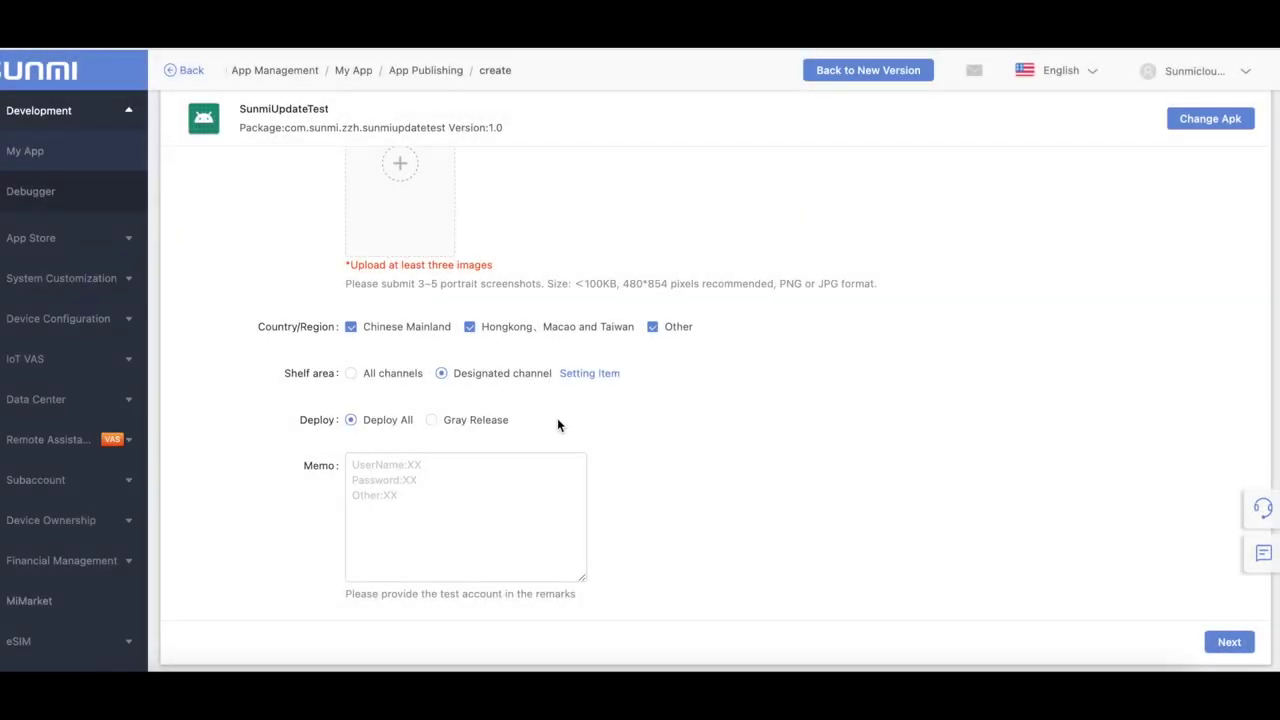
Step: Set Deploy to Gray Release and confirm its settings without adding regions or SNs
left_click(455, 425)
left_click(560, 421)
left_click(388, 285)
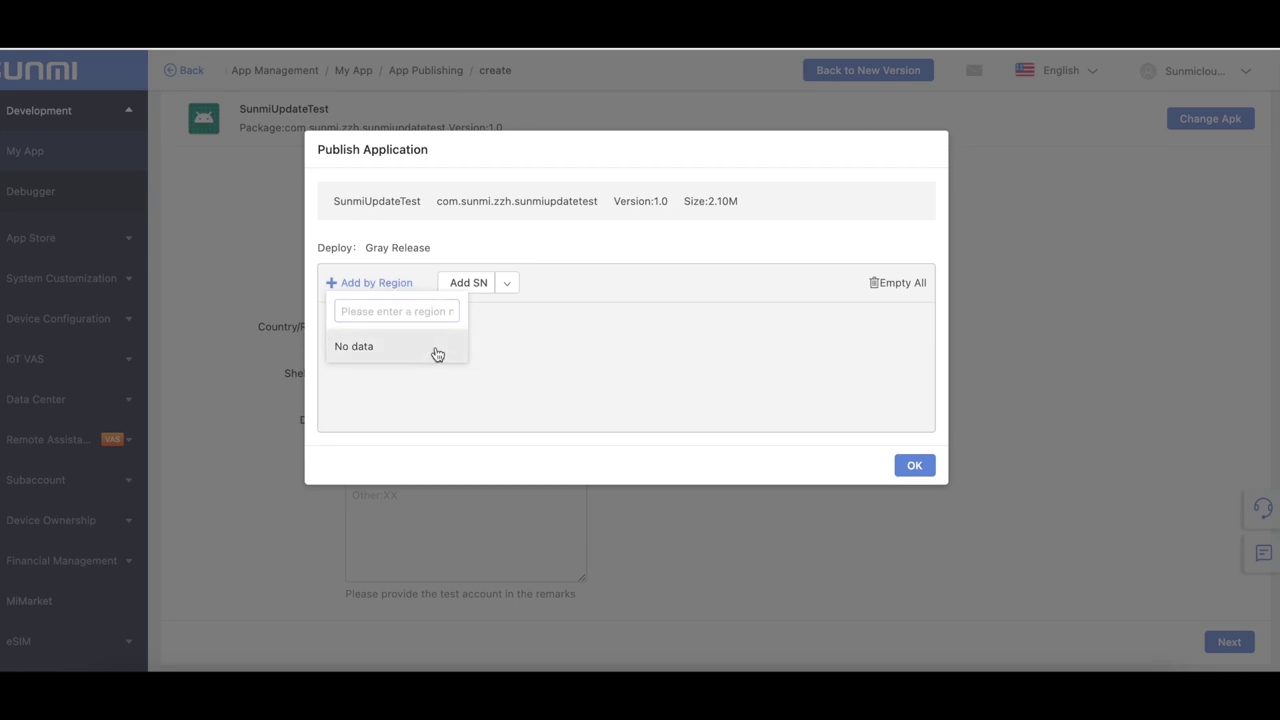
left_click(506, 285)
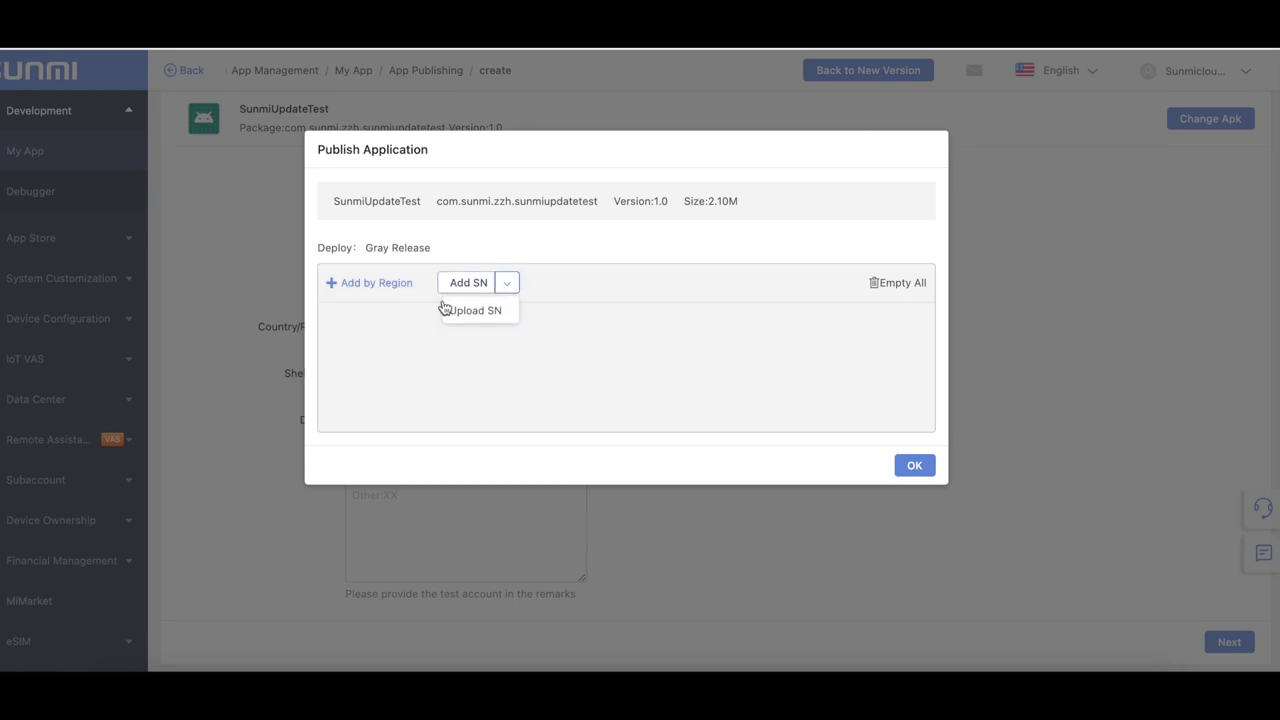
left_click(902, 468)
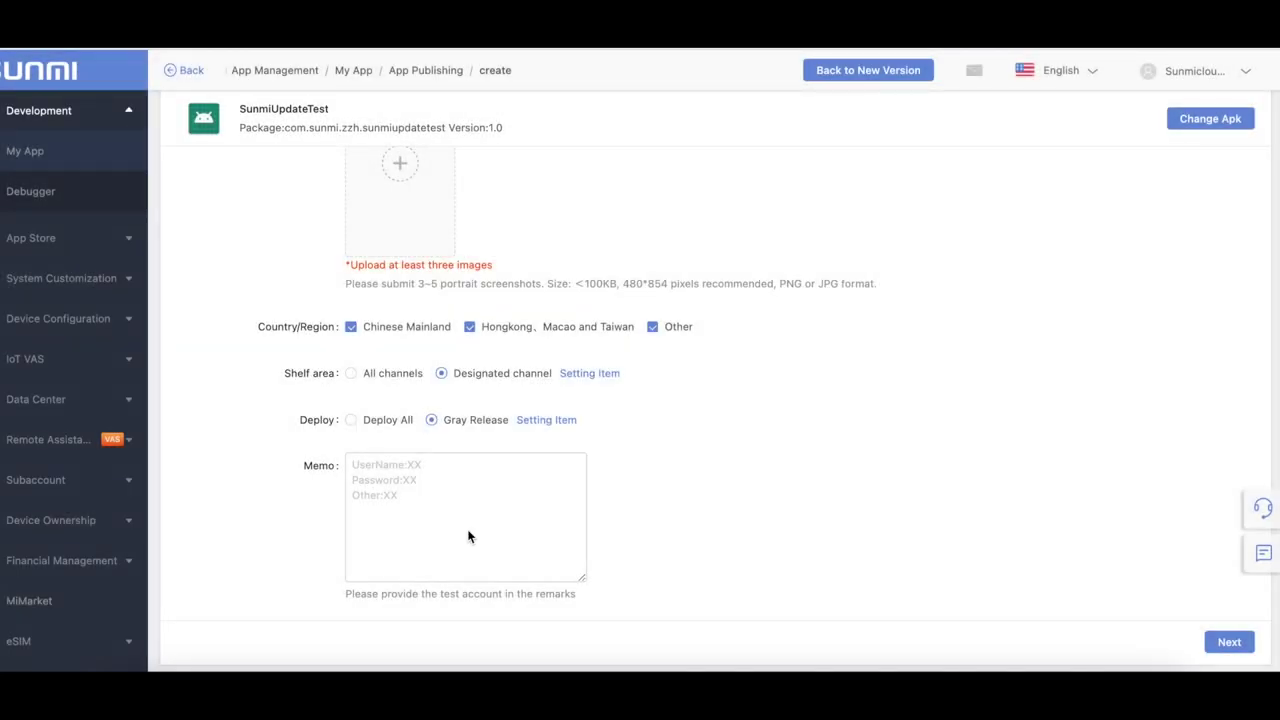
Step: Write 'User name:' and 'Password:' lines in the Memo box, then go to the Price step
left_click(414, 491)
type("User")
key("Escape")
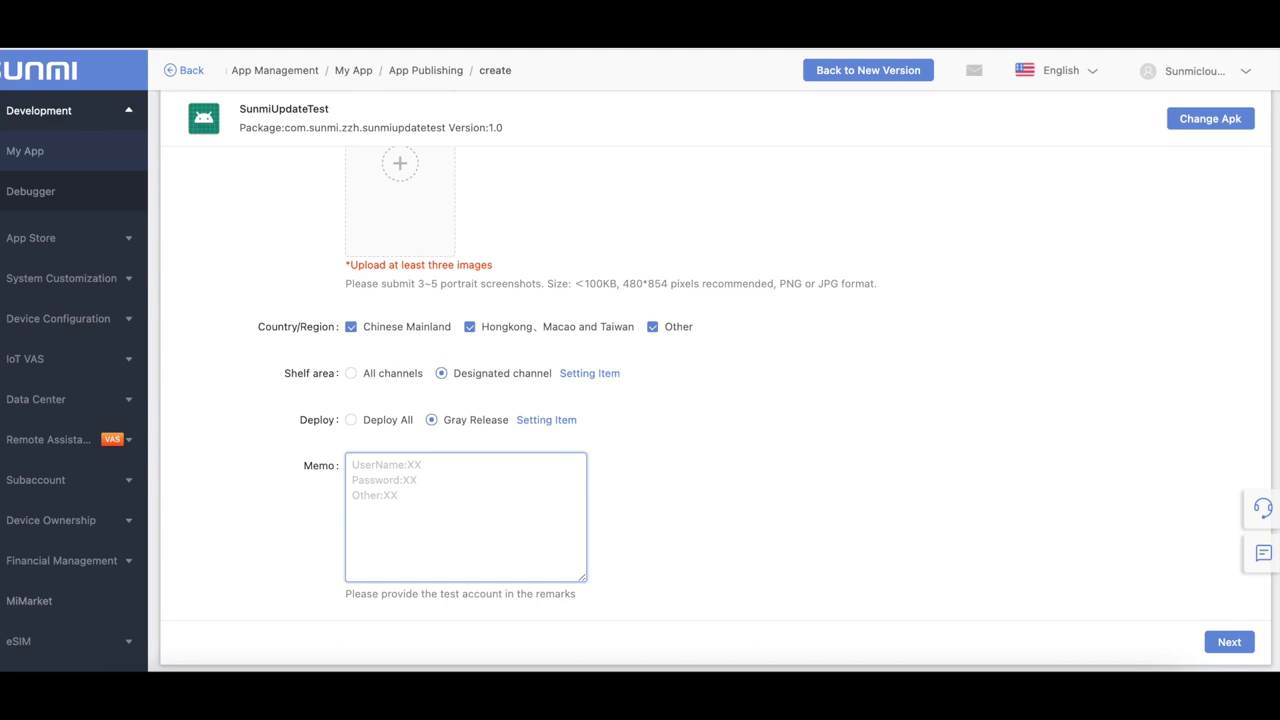
type("User name:")
type("Pa")
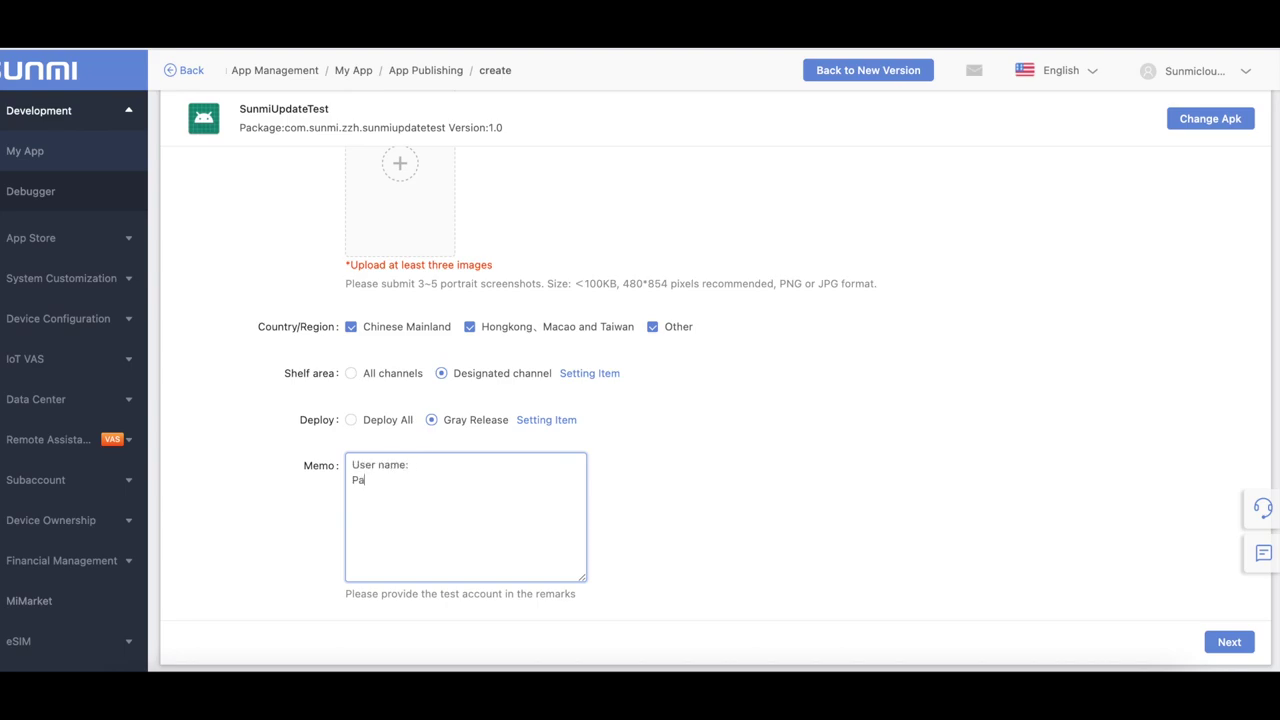
type("ssord:")
left_click(1229, 642)
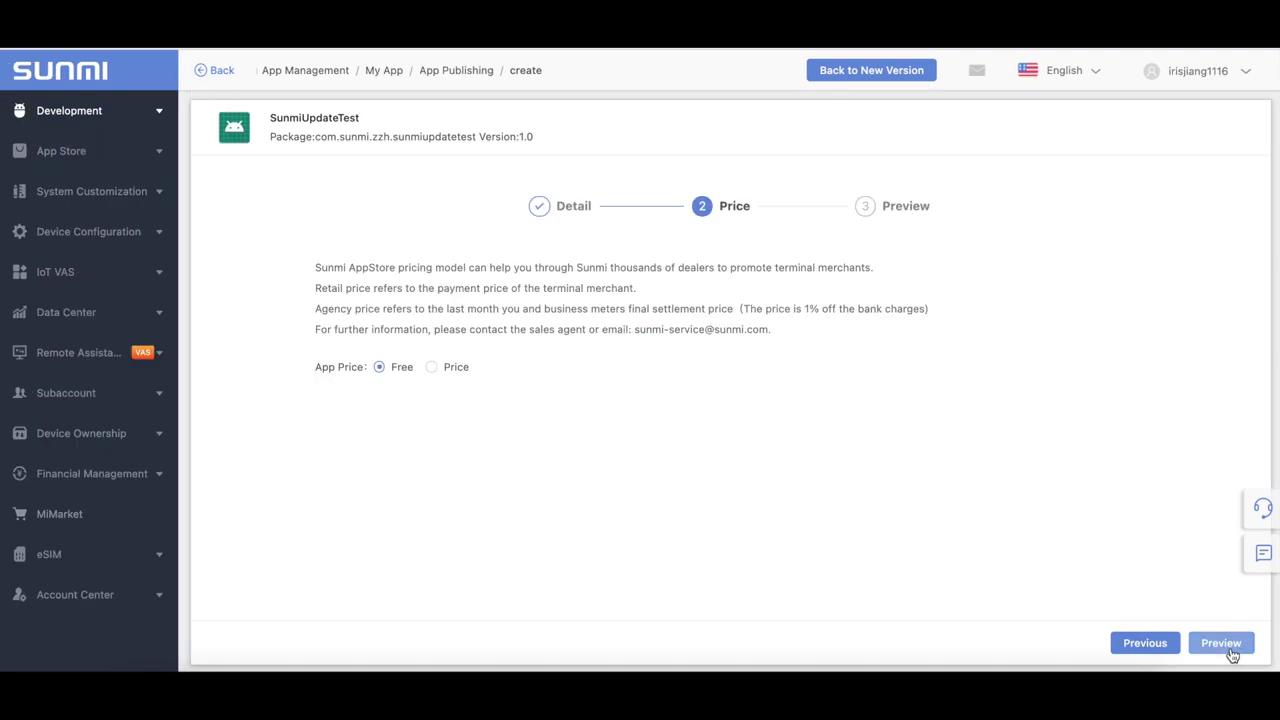
Step: Keep App Price on Free and scroll through the Preview summary
left_click(1233, 654)
scroll(1133, 590, "down", 1)
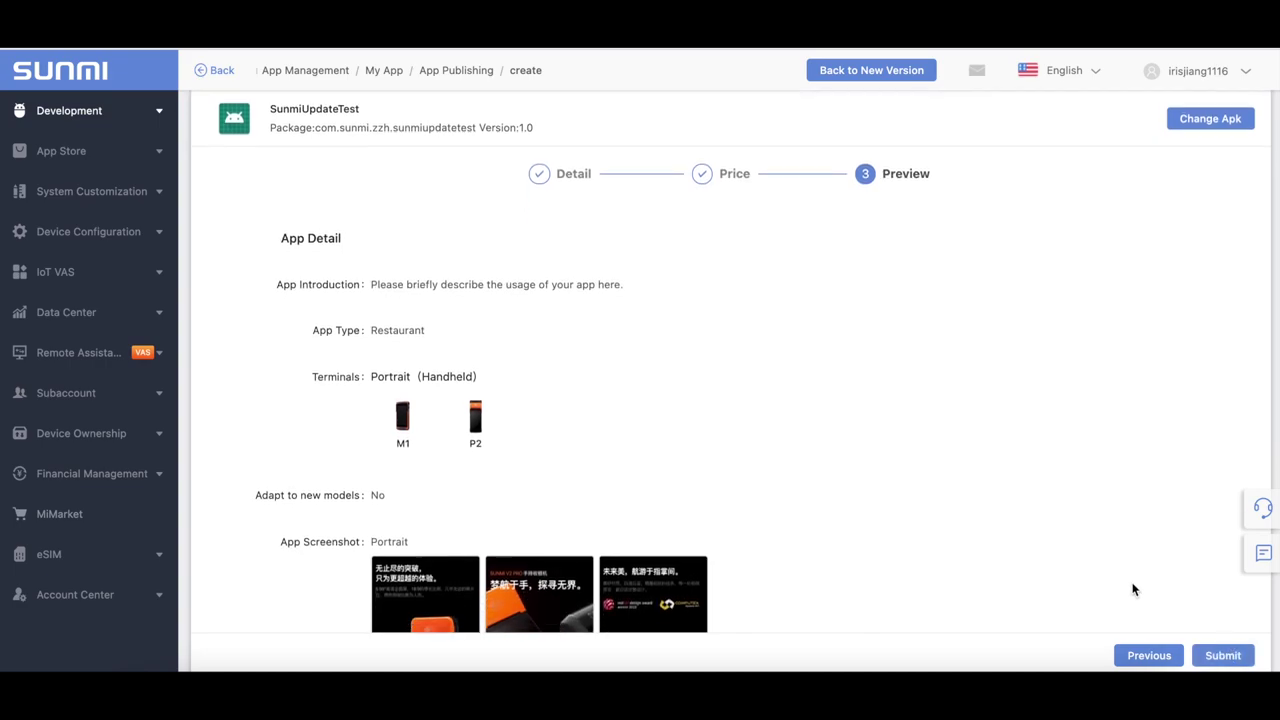
scroll(1133, 590, "down", 4)
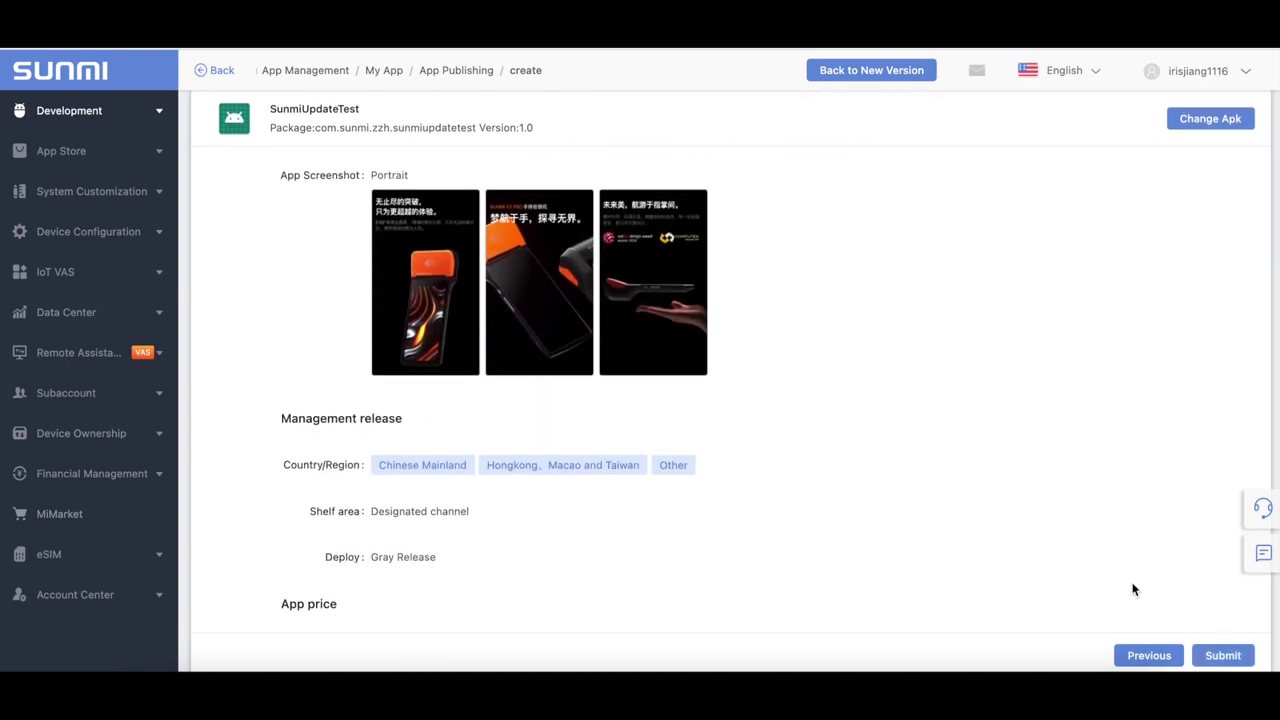
scroll(1133, 590, "down", 1)
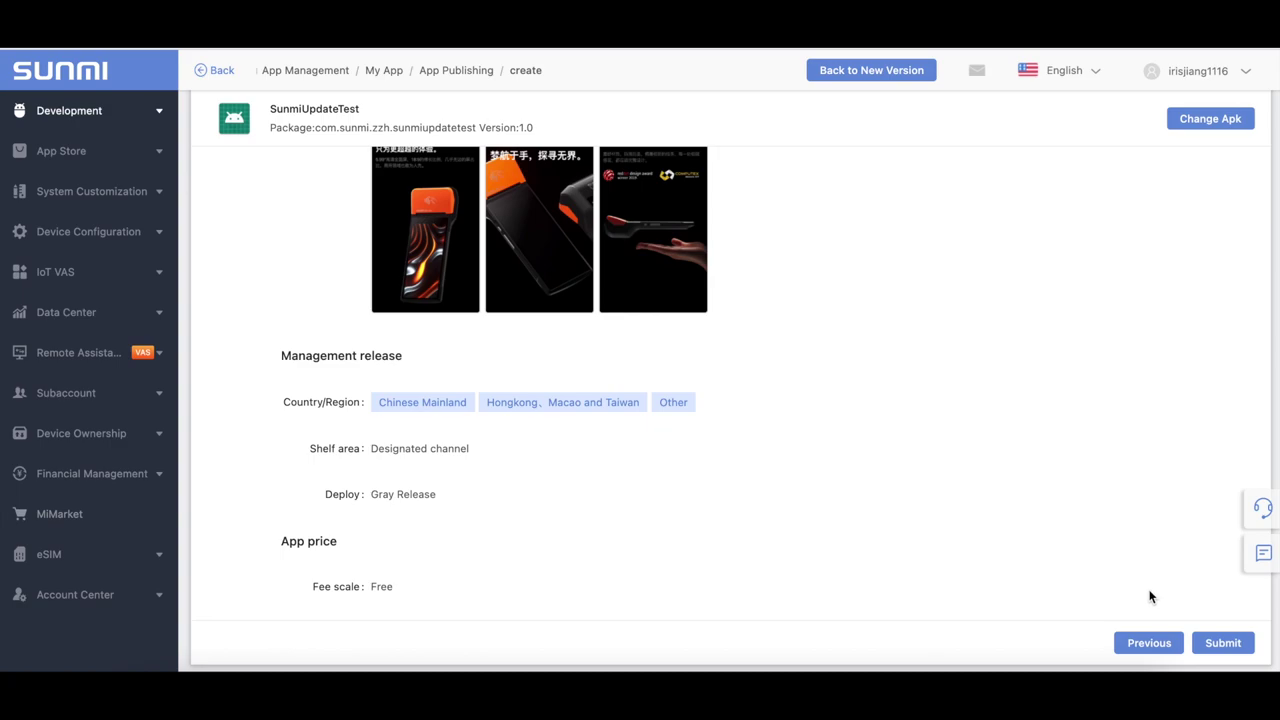
Step: Submit the app and read the 1-working-day verification notice in the success dialog
left_click(1221, 643)
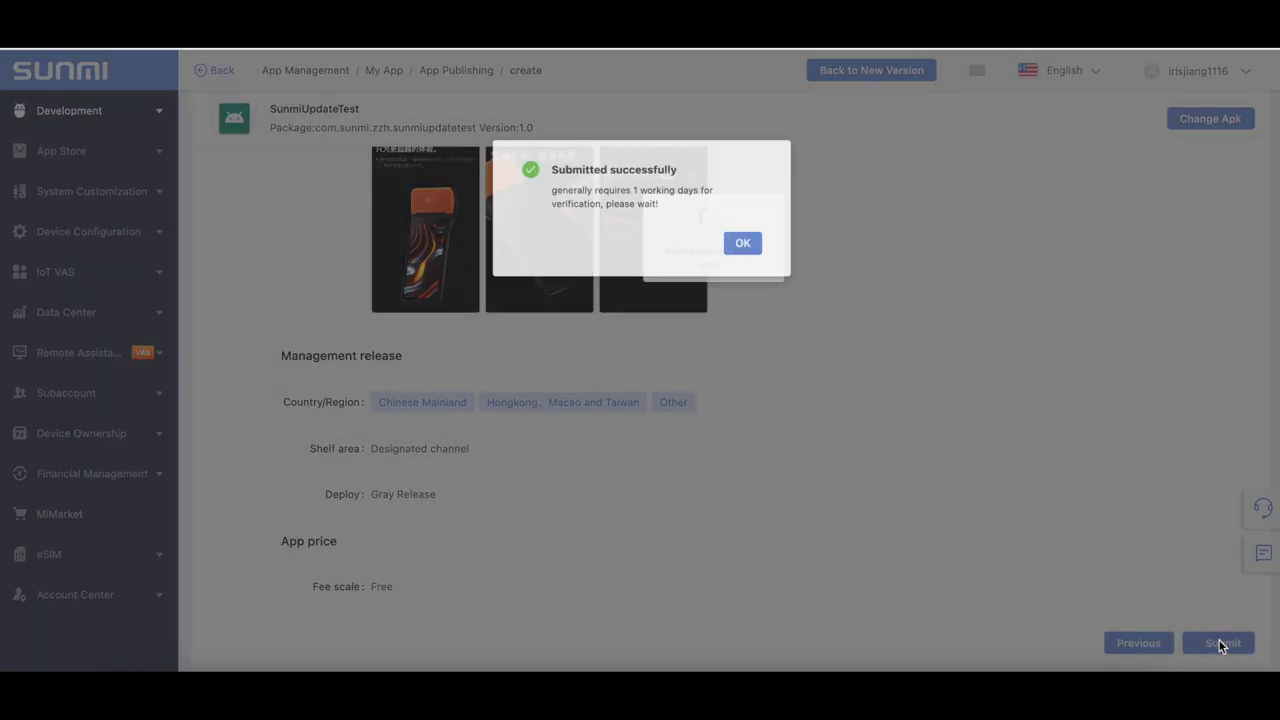
left_click_drag(541, 187, 693, 208)
left_click(692, 208)
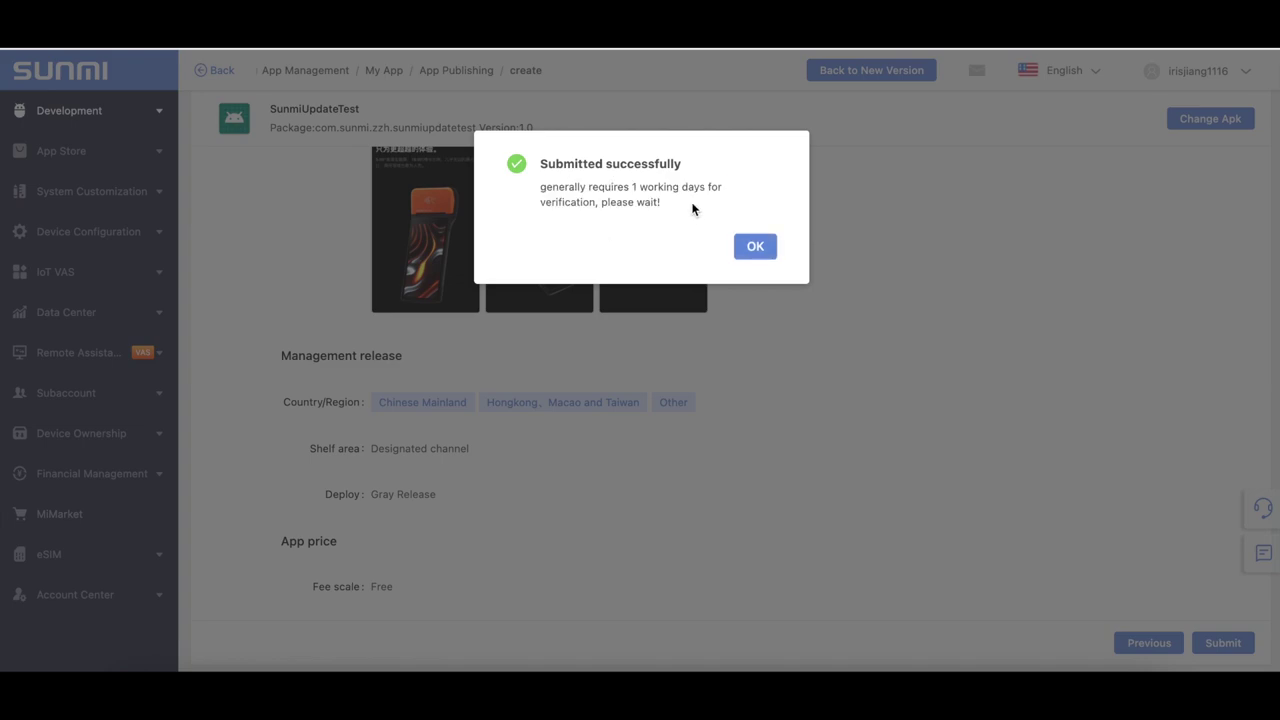
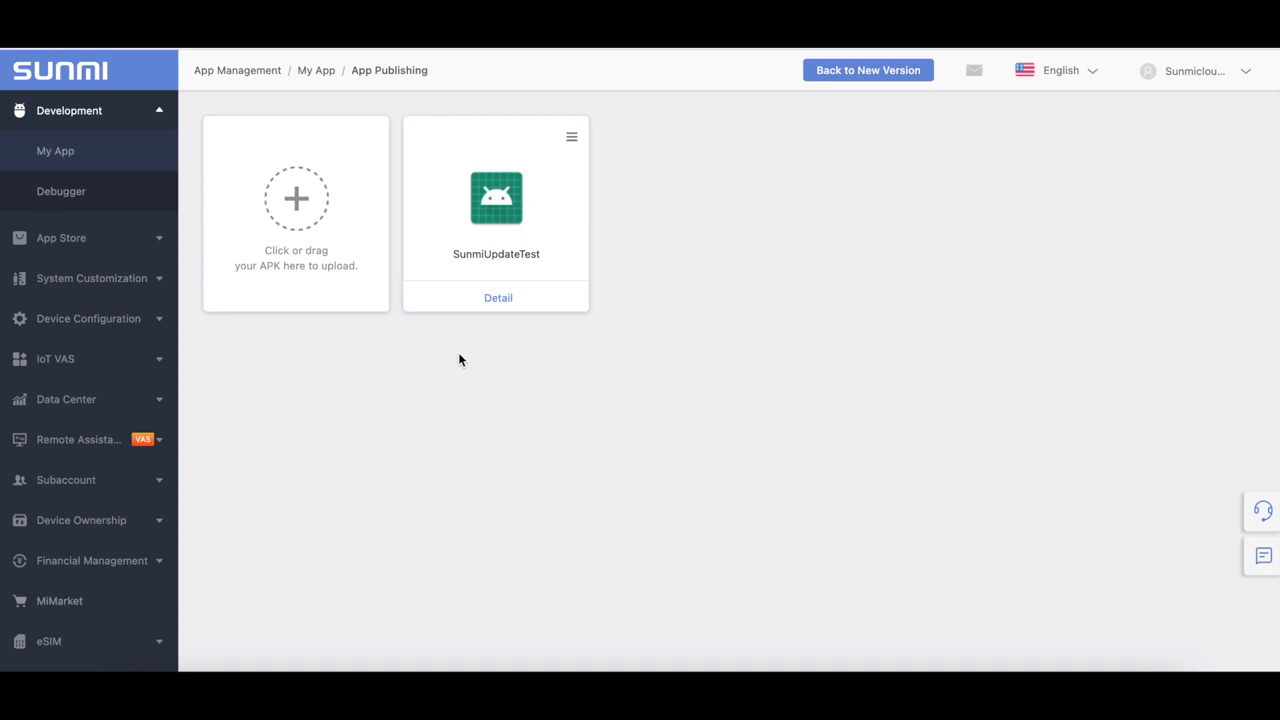
Step: Open the SunmiUpdateTest app's detail page from its card
left_click(499, 304)
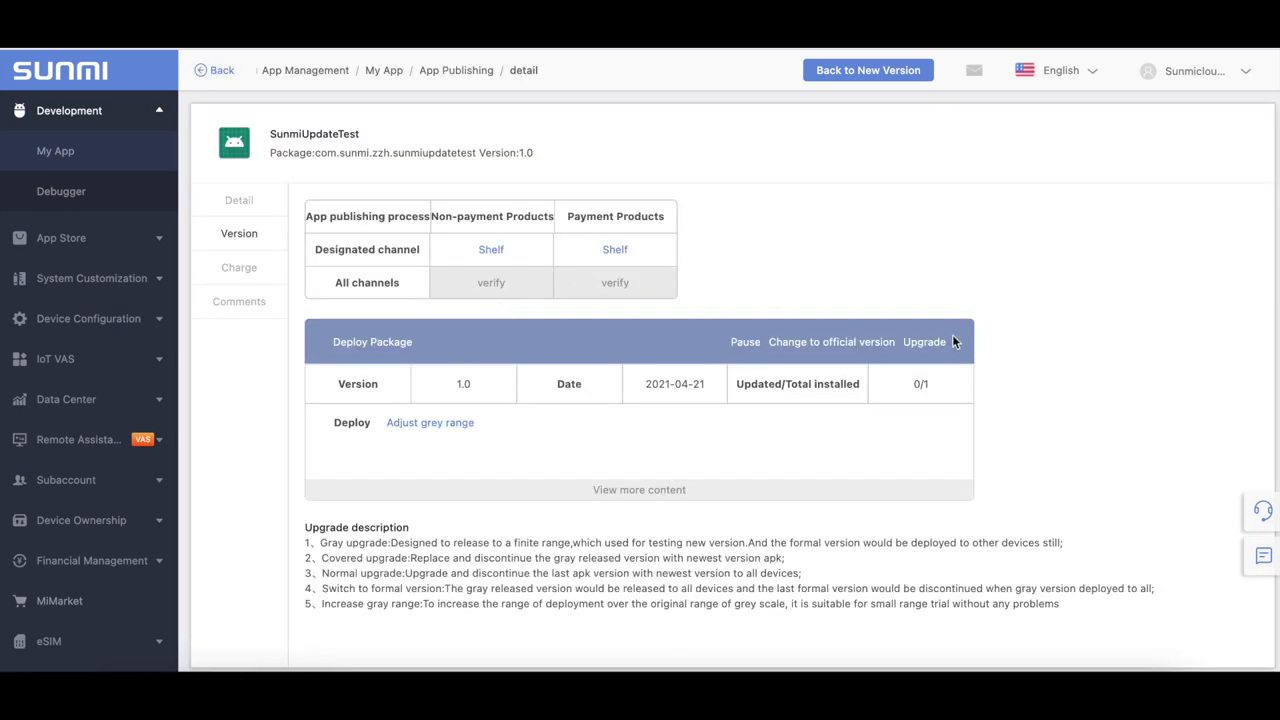
Step: Override the gray-release version 1.0 by uploading SunmiUpdateTest 2.0.apk
left_click(936, 343)
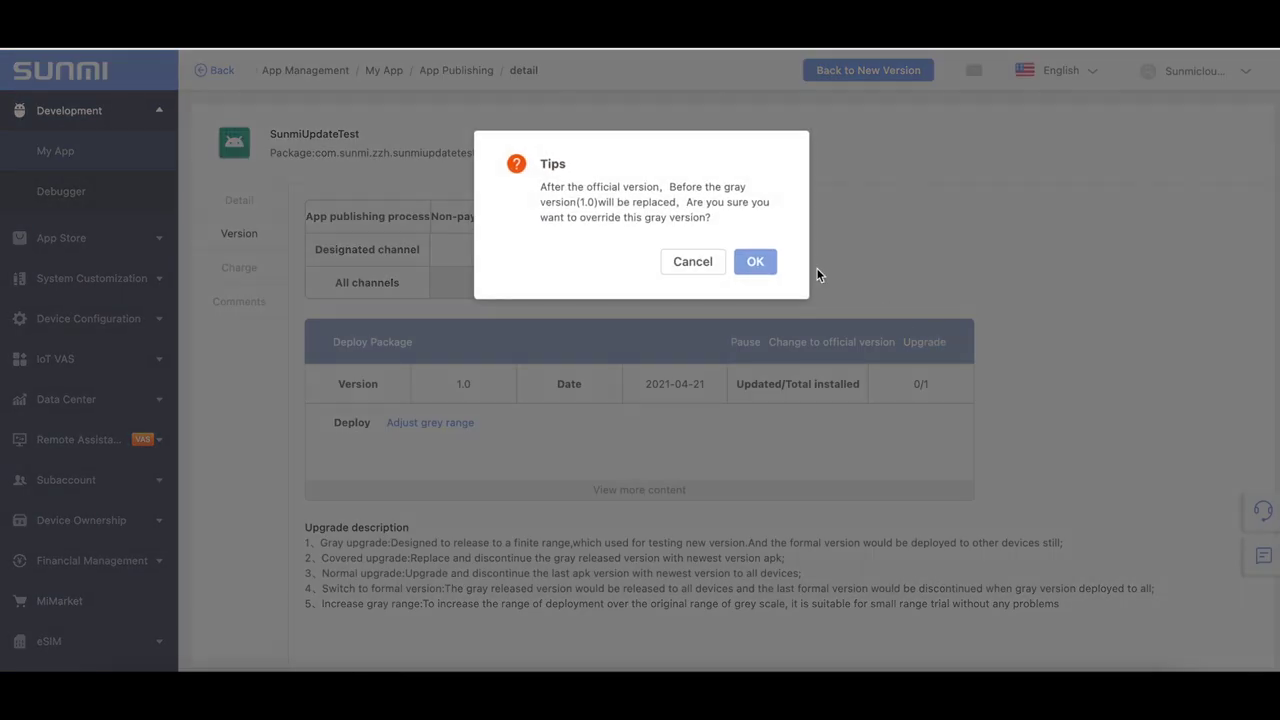
left_click(765, 268)
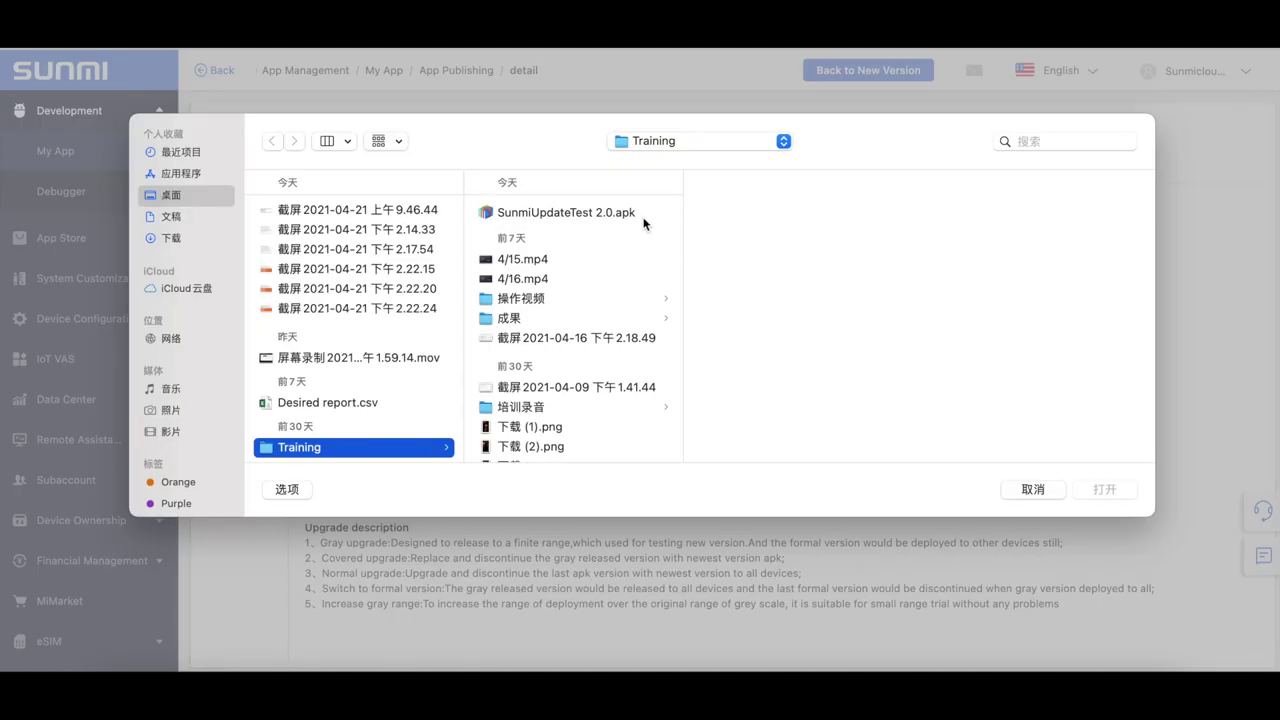
left_click(644, 222)
left_click(1114, 494)
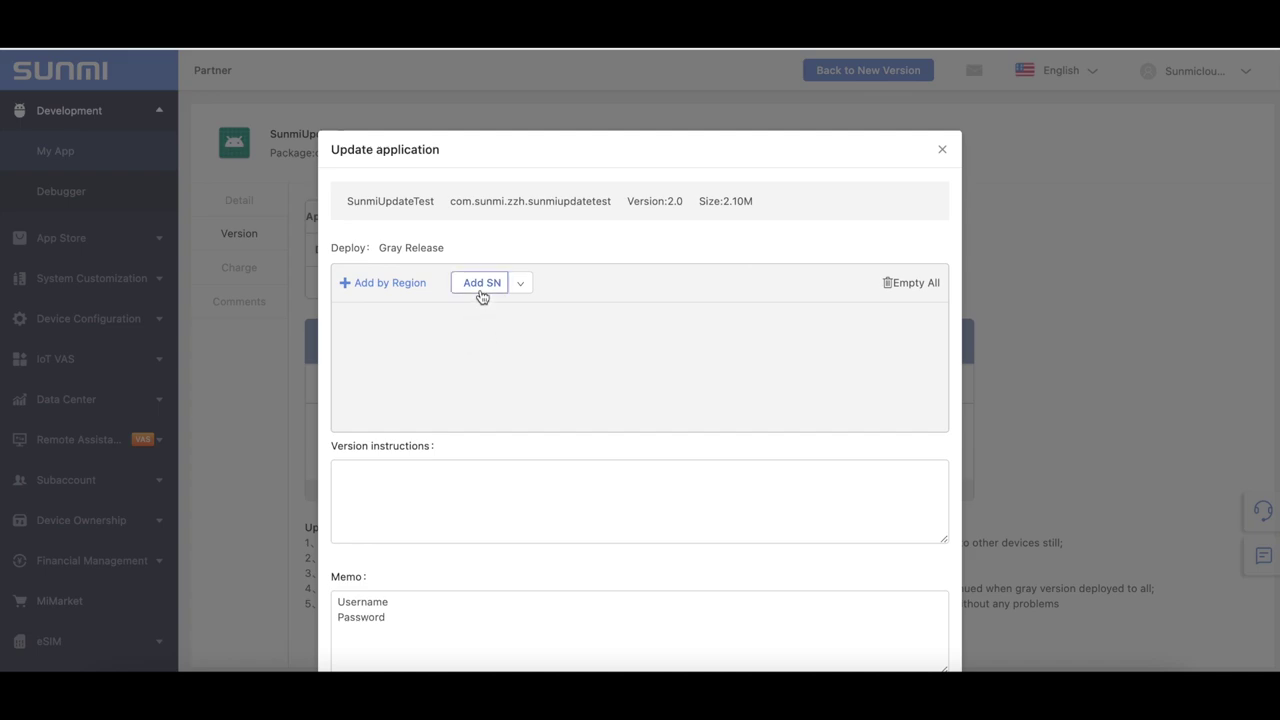
Step: Add a device serial number to the gray-release deployment list
left_click(482, 298)
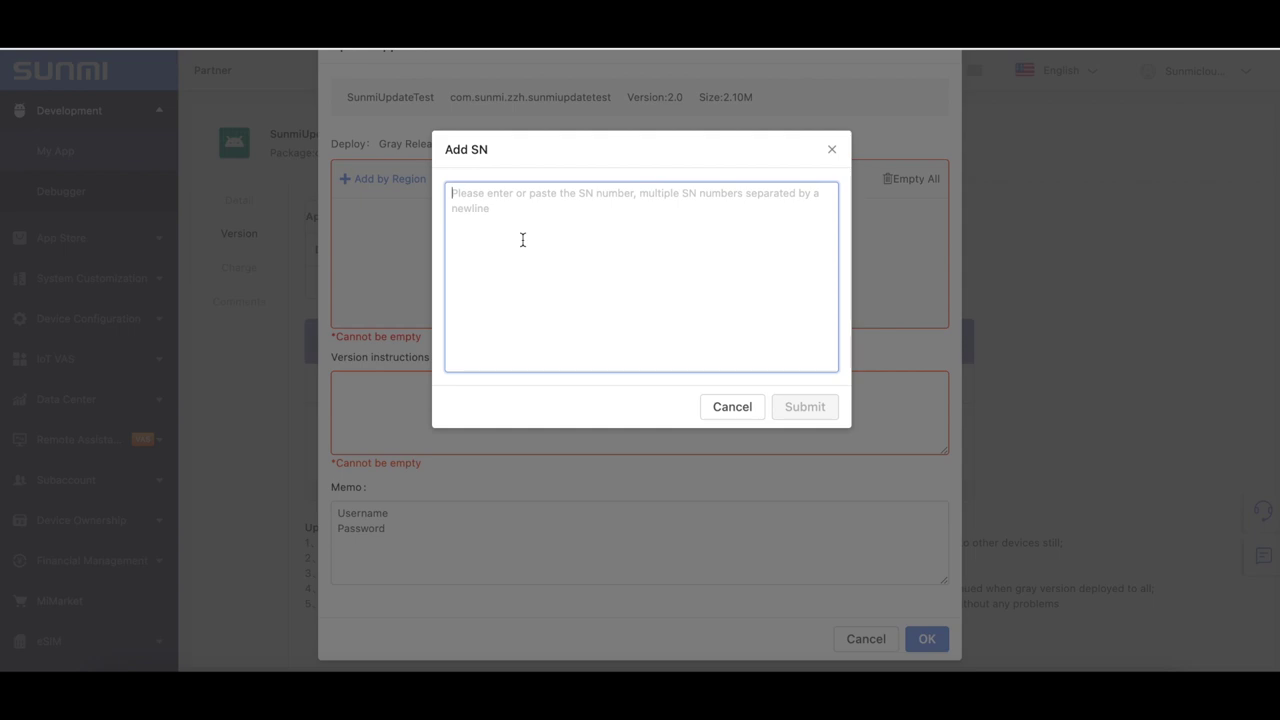
type("PB")
key("space")
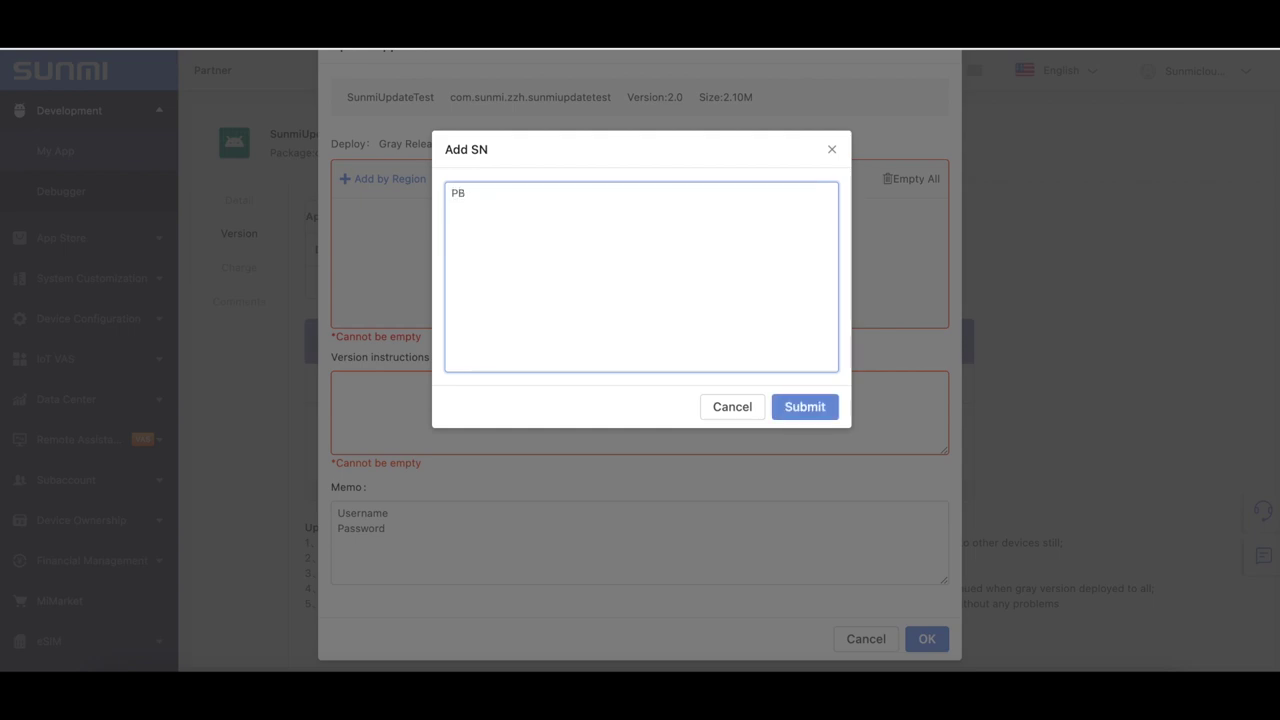
type("03P97A60090")
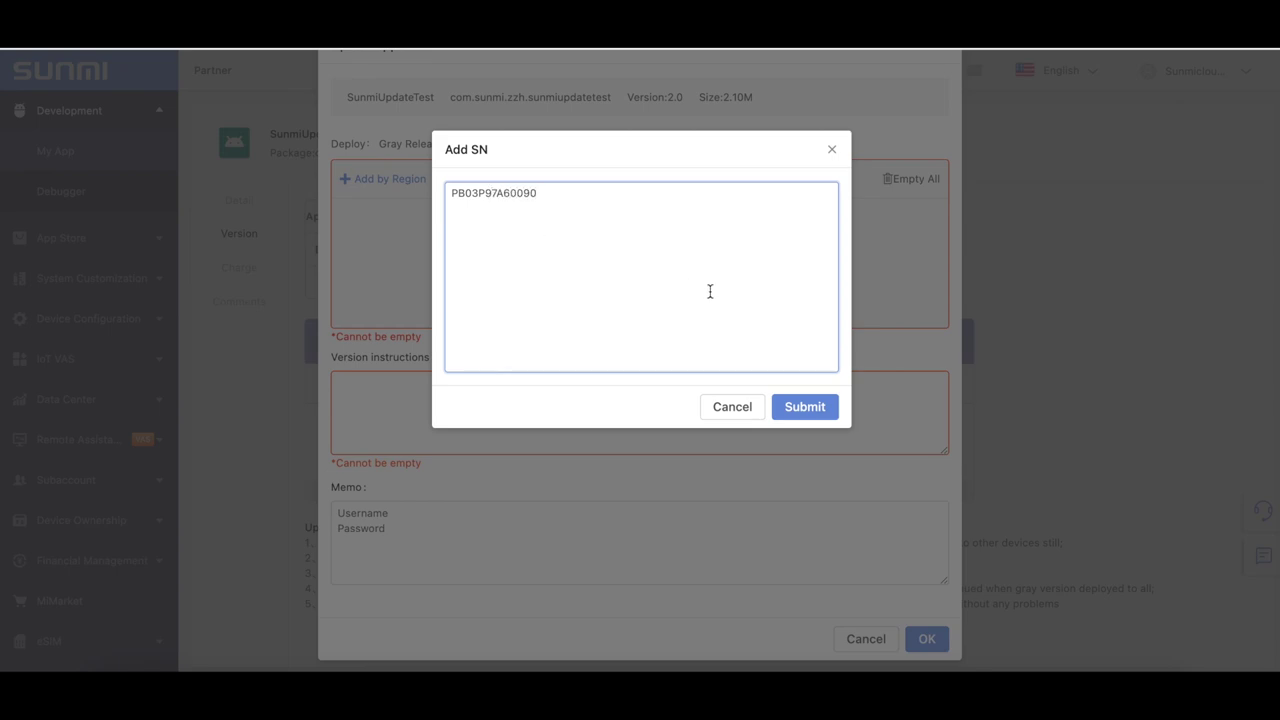
left_click(803, 406)
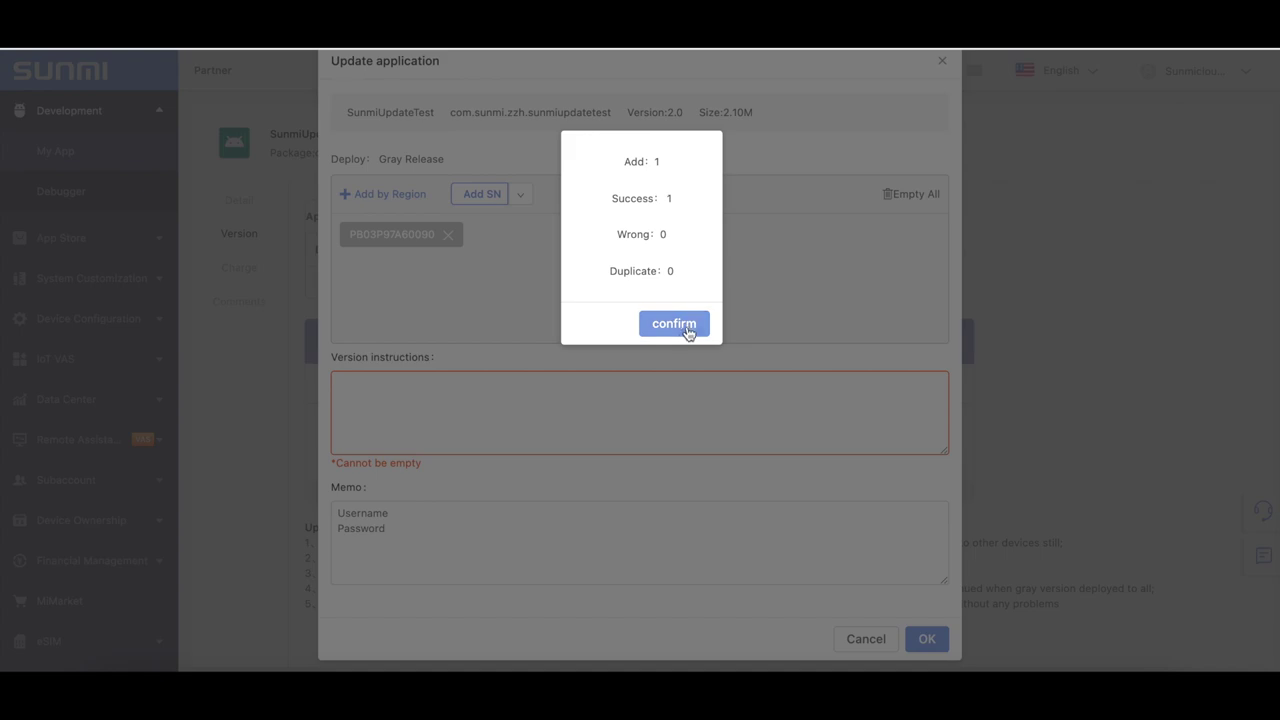
left_click(674, 324)
Step: Enter 'Test' as the version instructions and select it
left_click(586, 417)
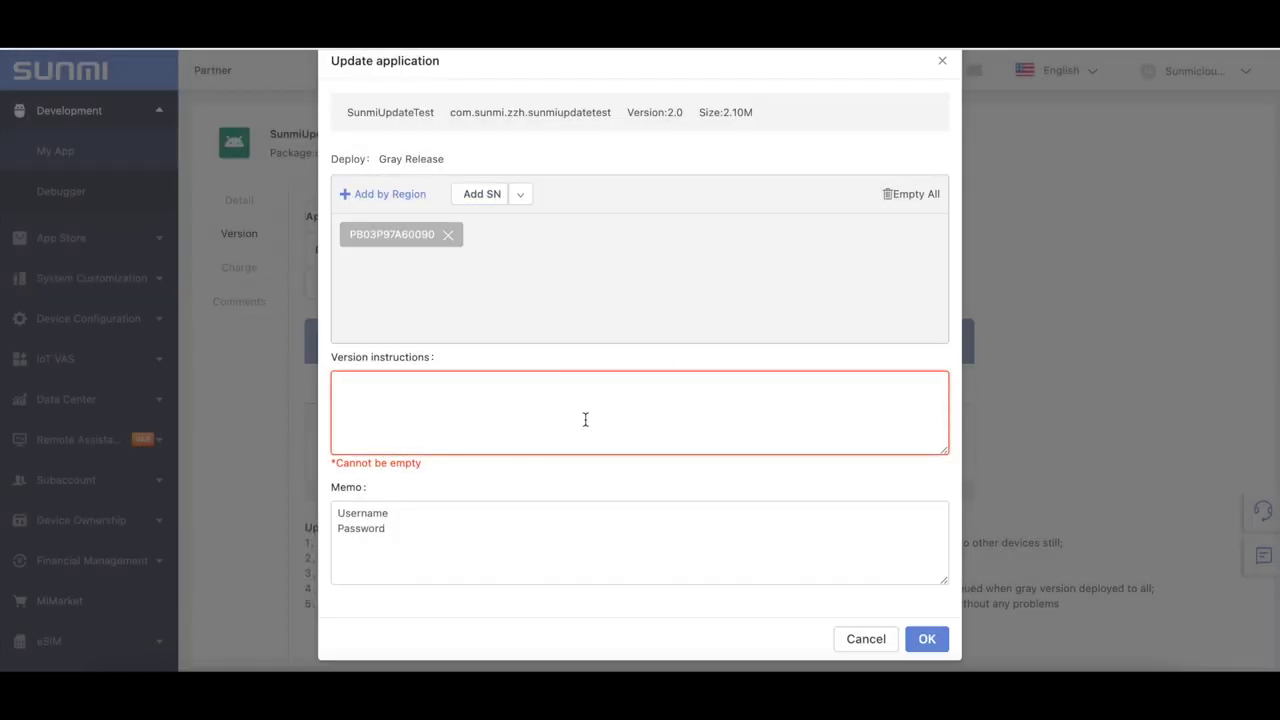
type("Test")
key("ctrl+a")
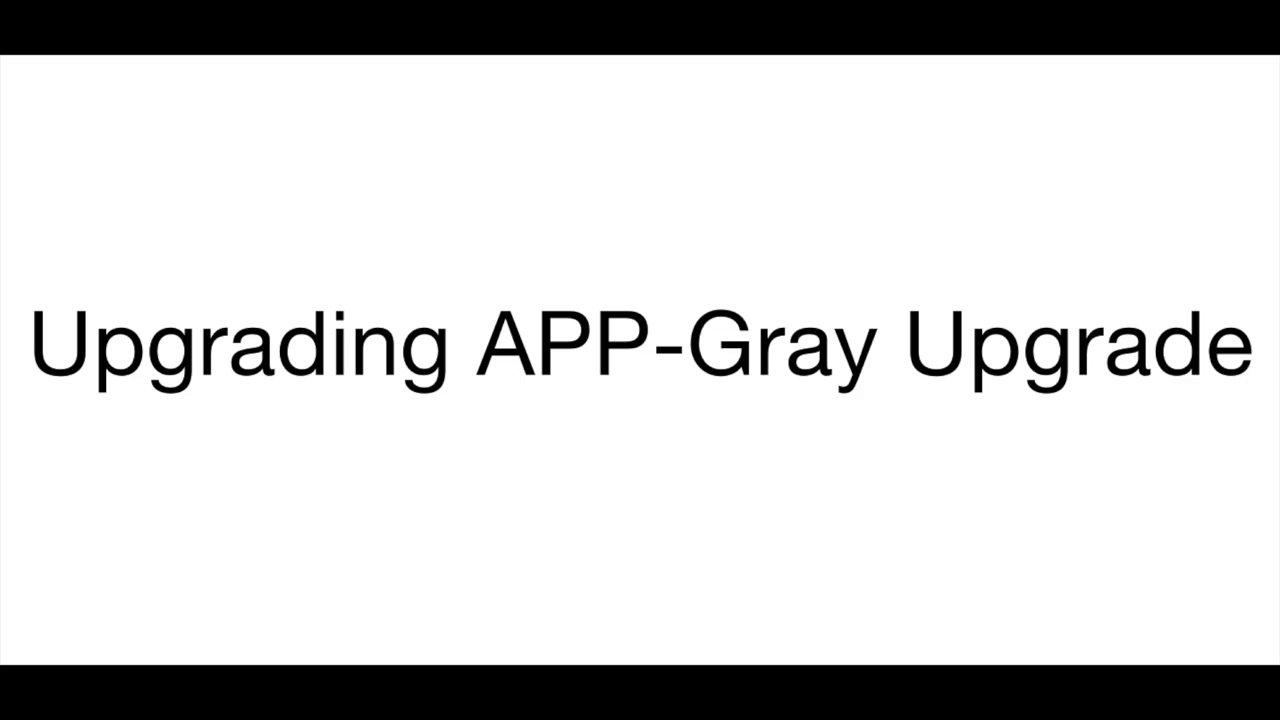
Step: Add a new gray release to SunmiUpdateTest by uploading SunmiUpdateTest 2.0.apk
left_click(69, 115)
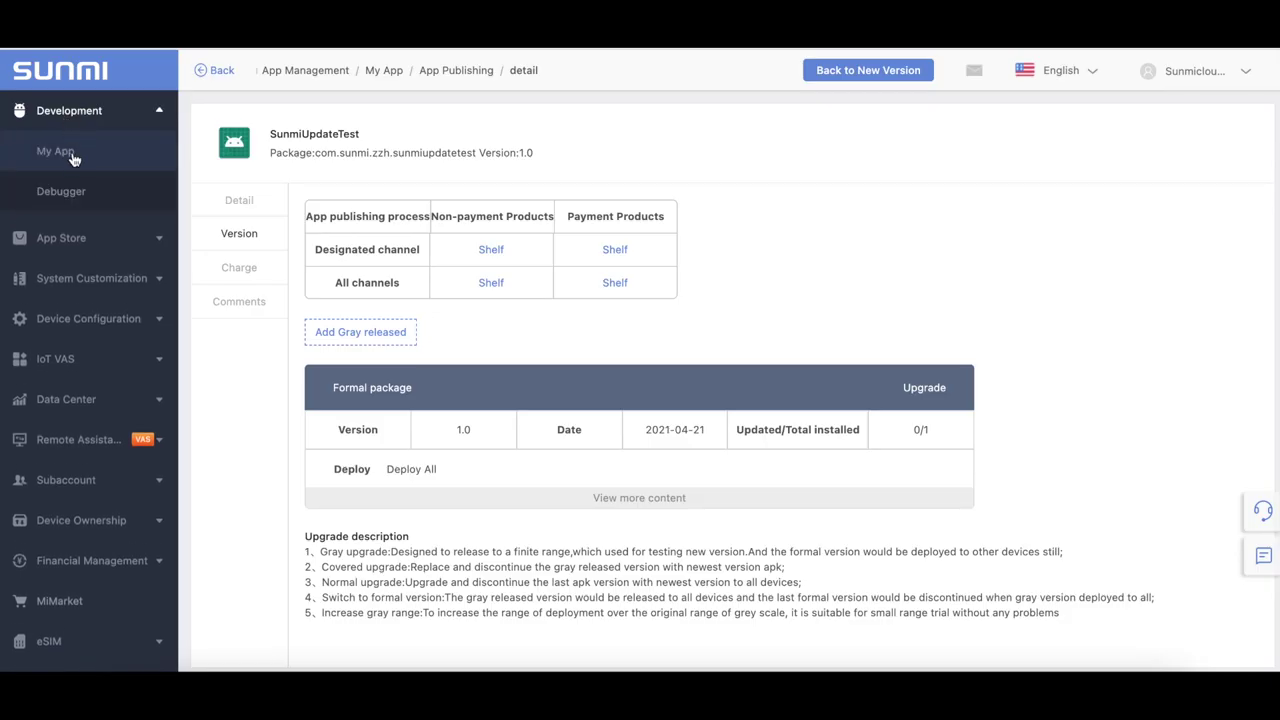
left_click(72, 155)
left_click(456, 300)
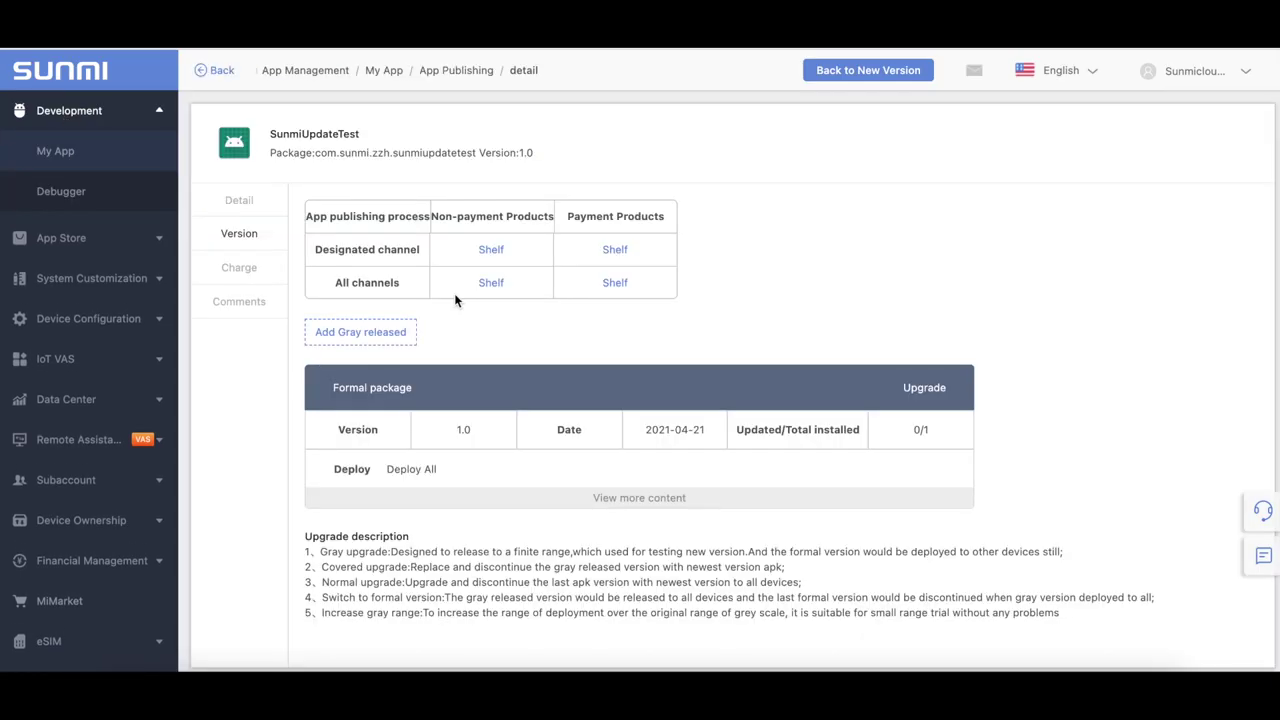
left_click(395, 335)
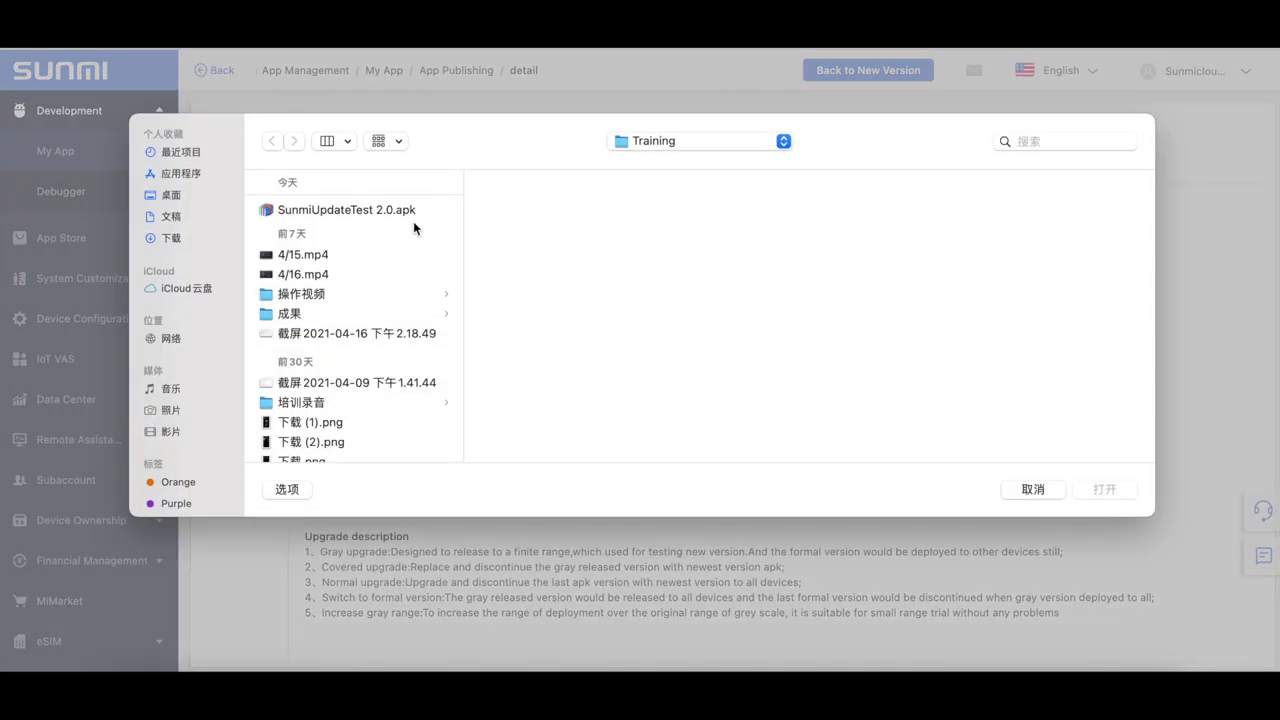
left_click(411, 212)
left_click(1108, 489)
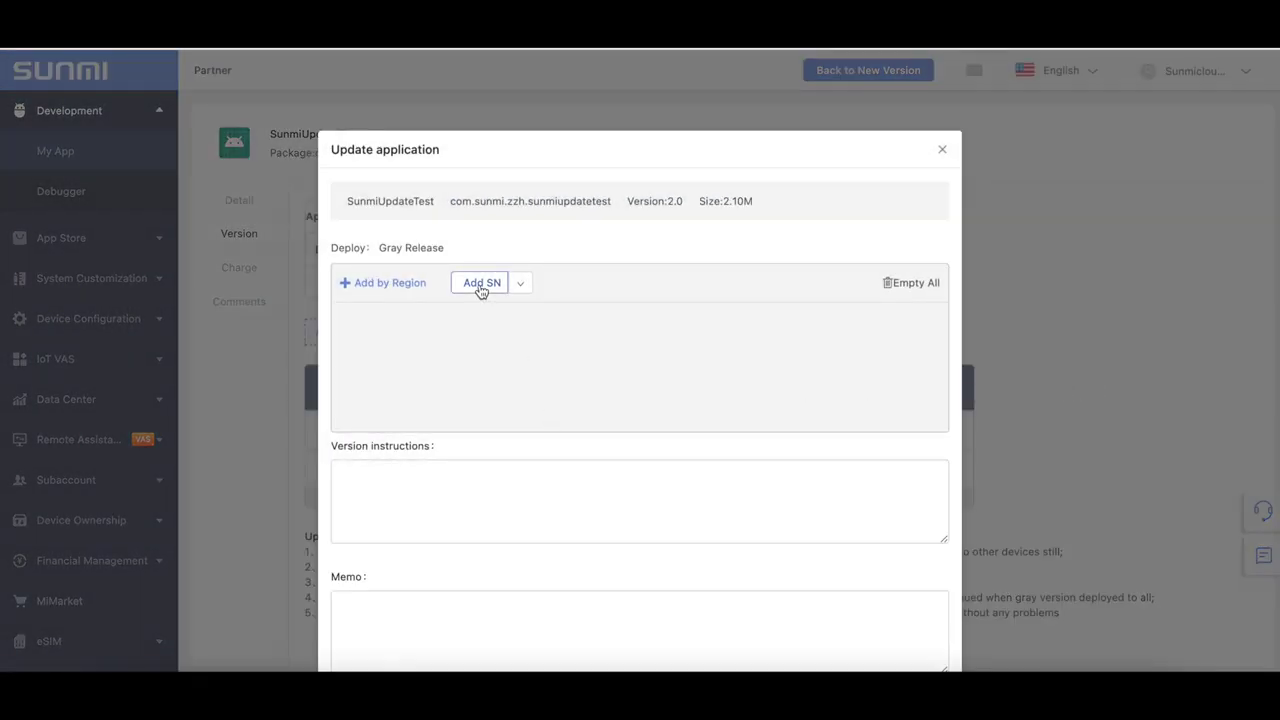
Step: Target the gray release at yangpu district without adding any serial numbers
left_click(396, 291)
left_click(408, 349)
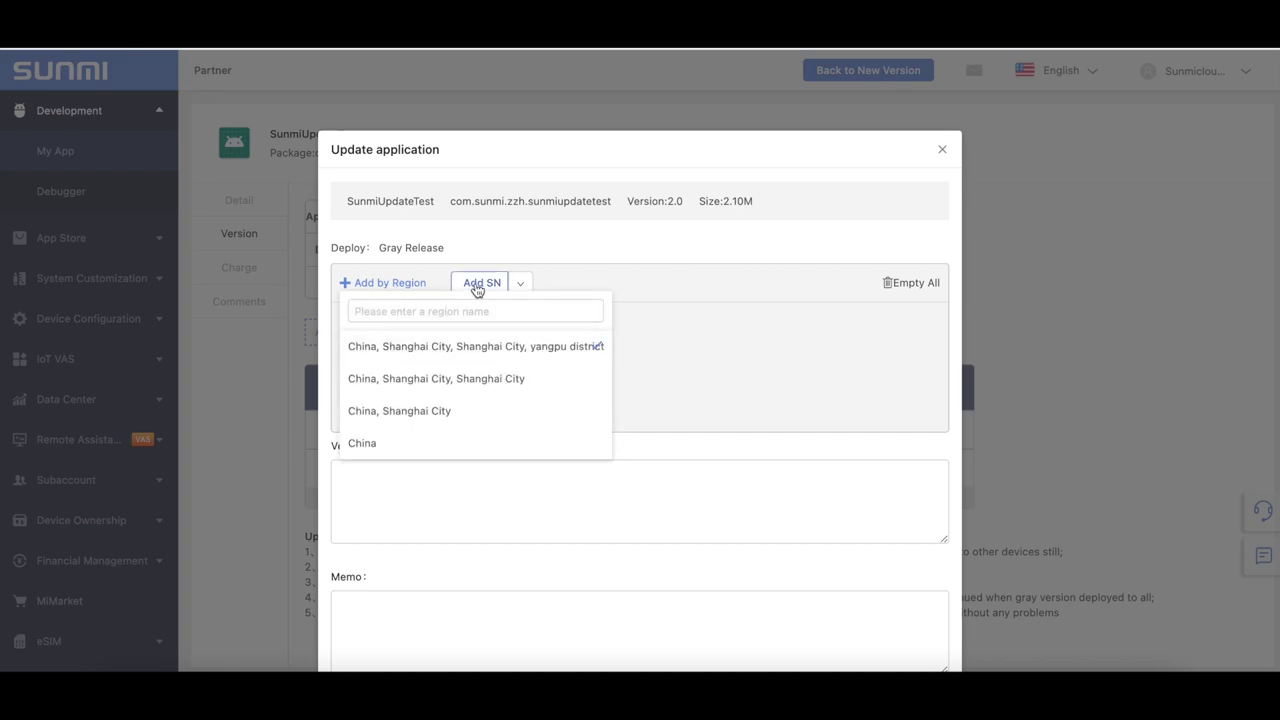
left_click(477, 287)
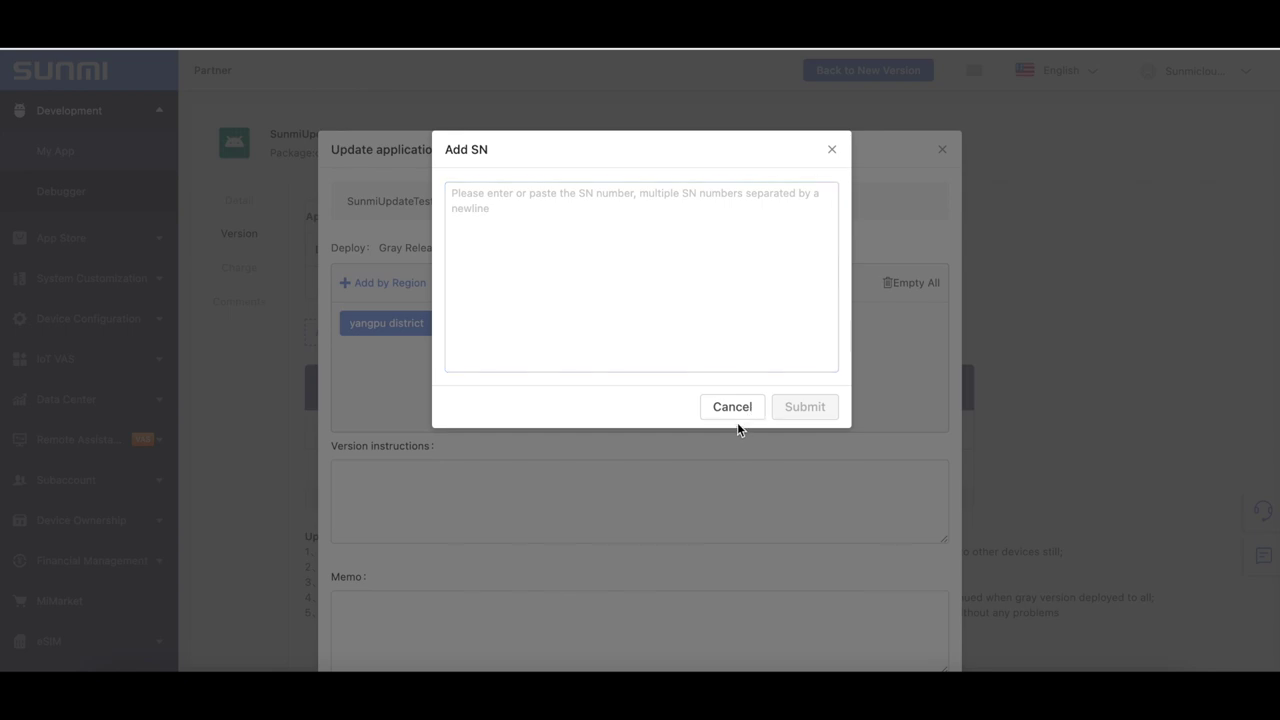
left_click(740, 417)
scroll(610, 502, "down", 2)
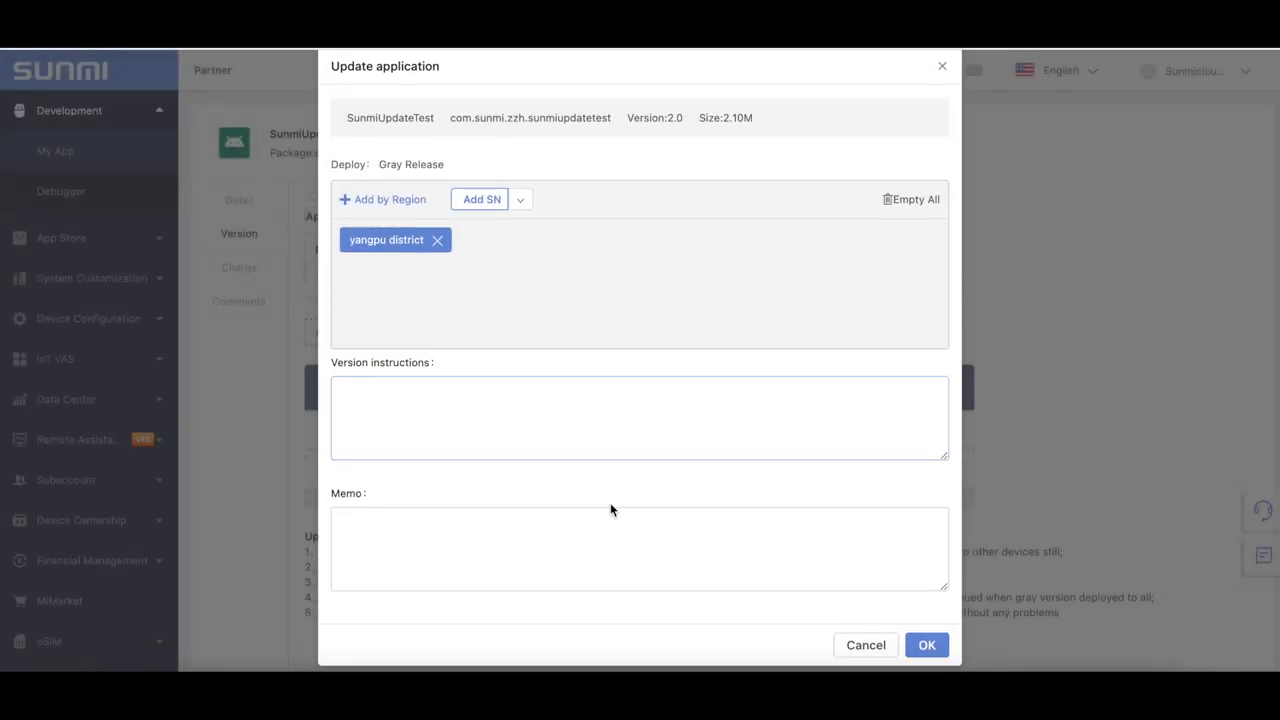
Step: Enter 'Testtesttest' as version instructions and 'testtesttest' as memo, then submit
left_click(577, 435)
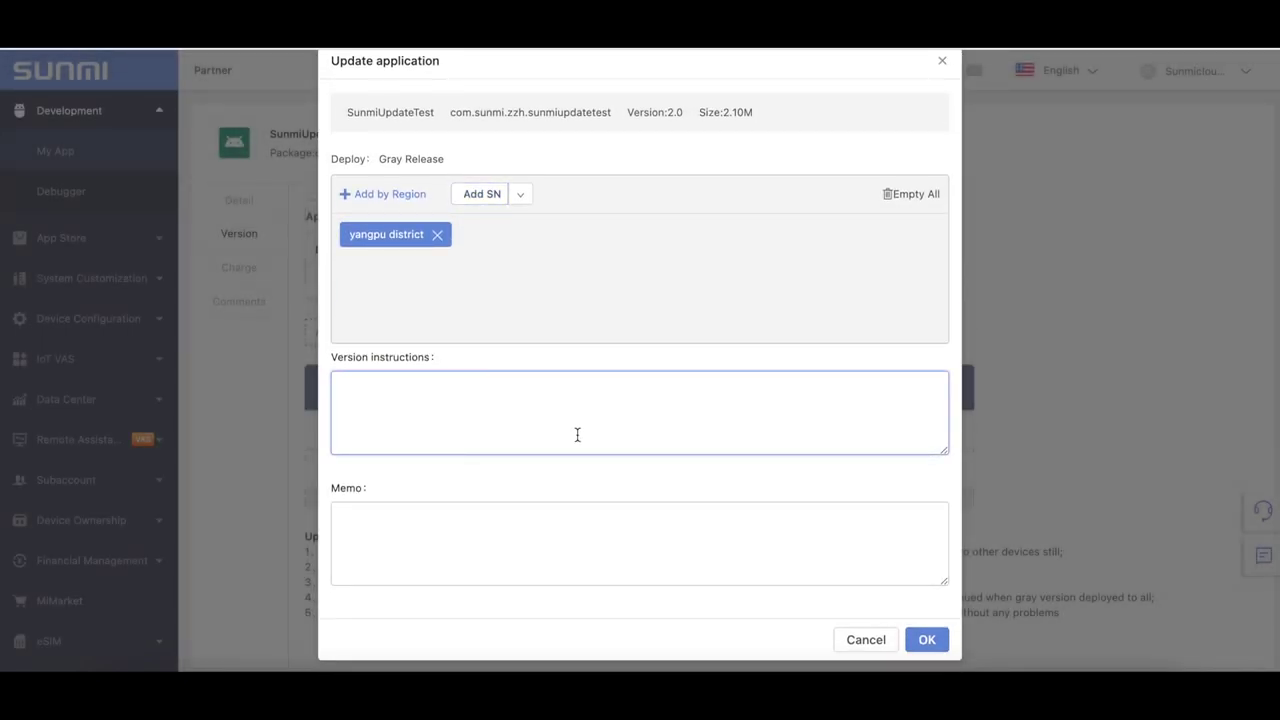
type("Tes")
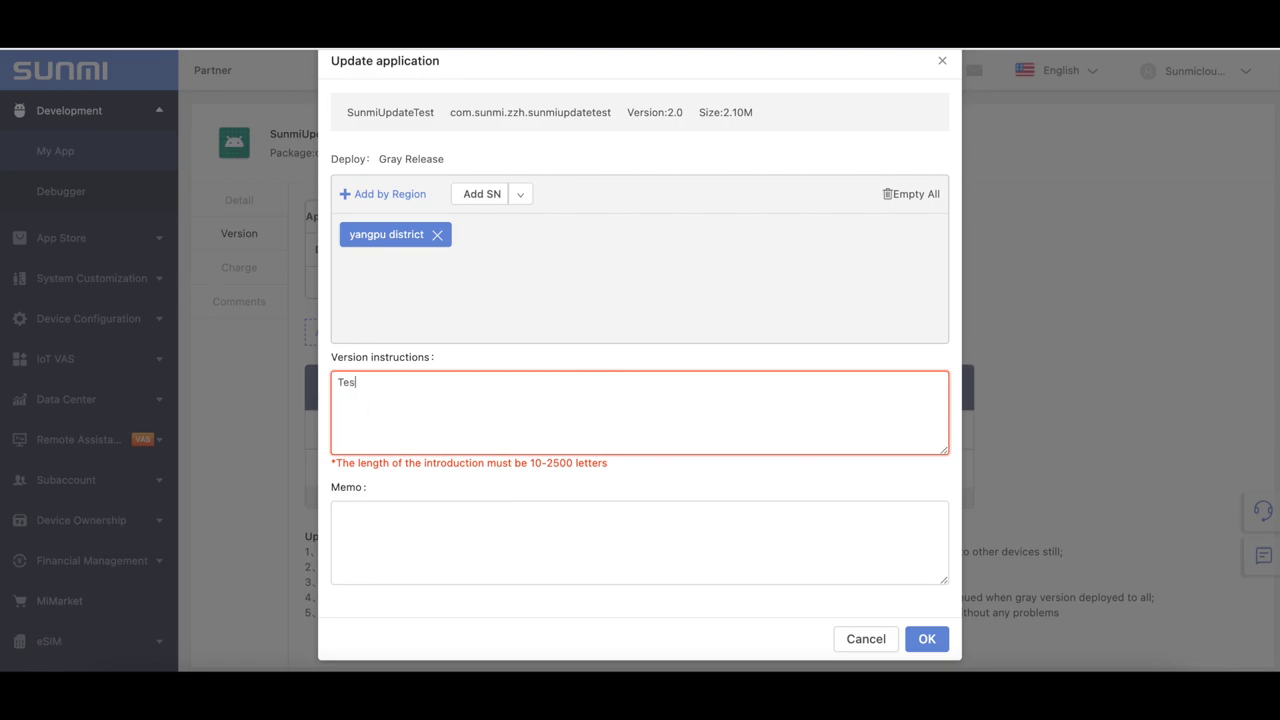
type("ttesttest")
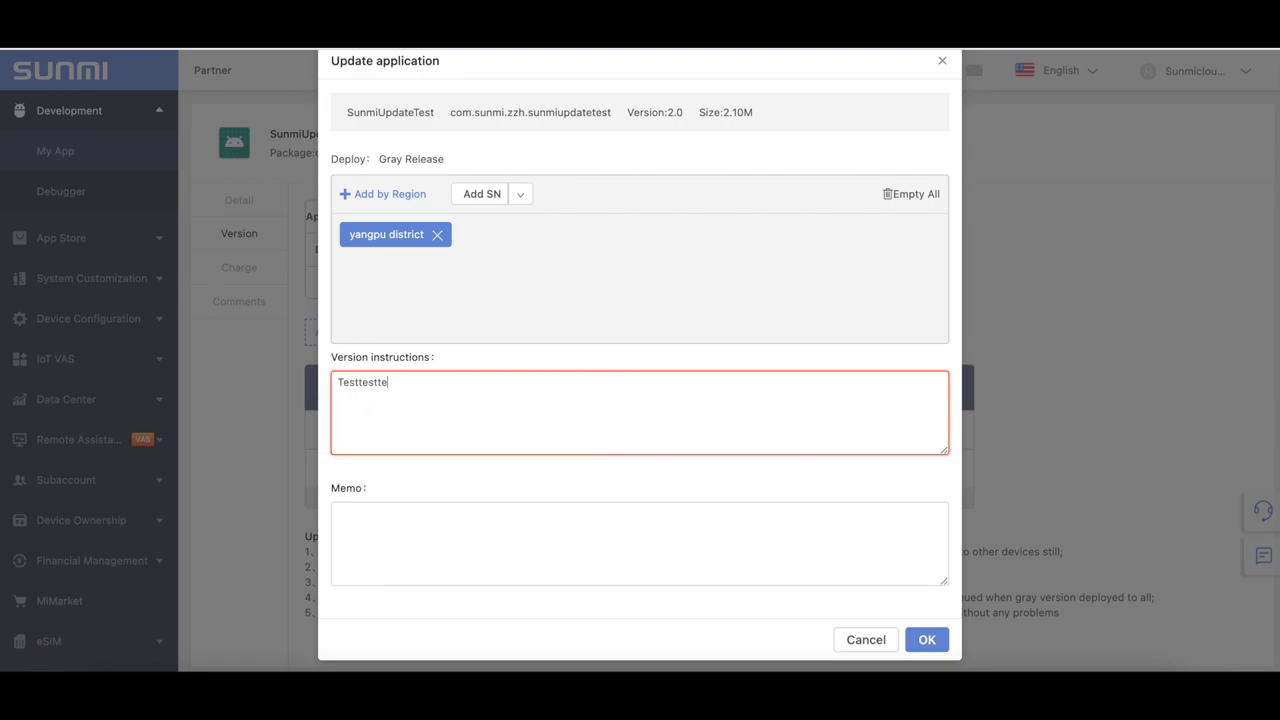
left_click(560, 536)
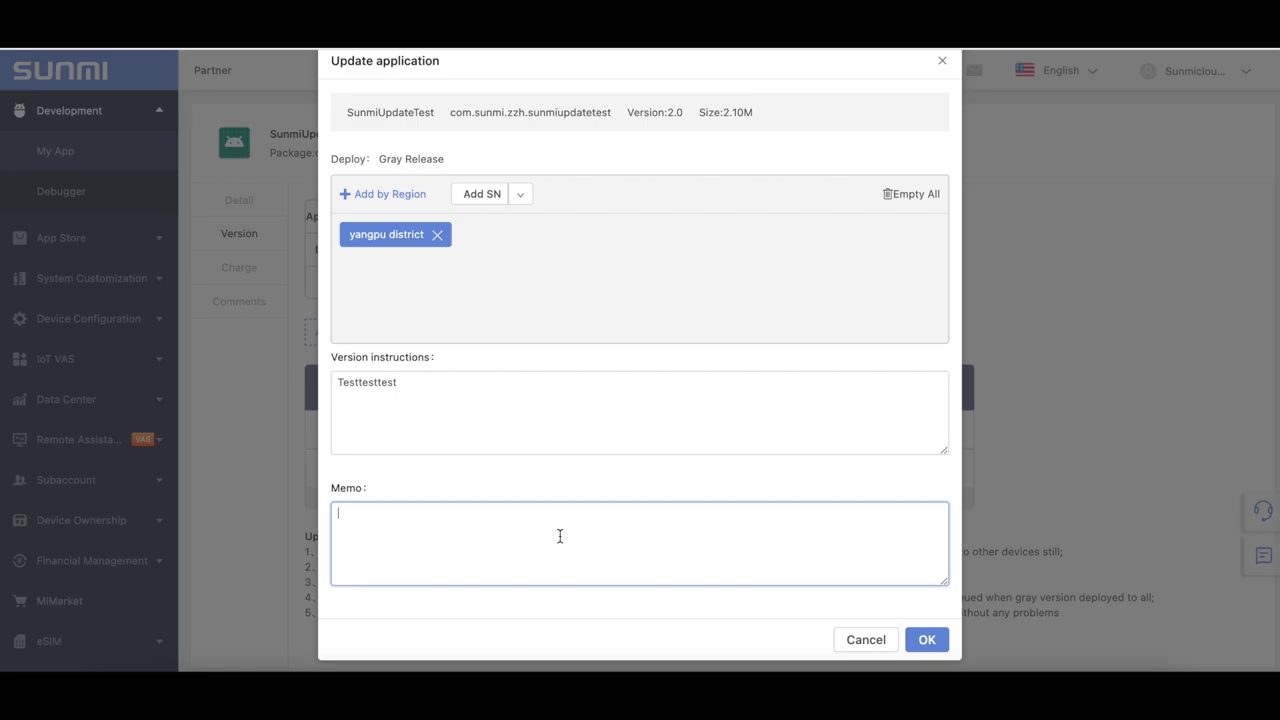
type("testtesttest")
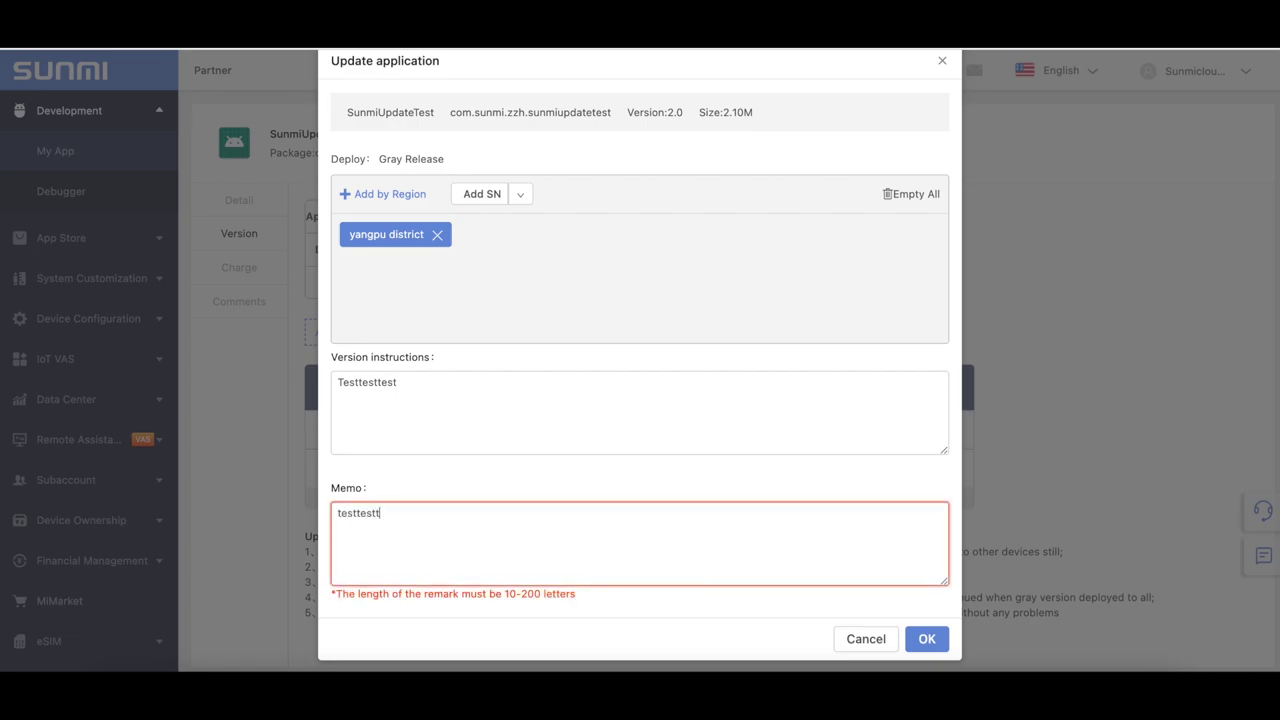
left_click(928, 640)
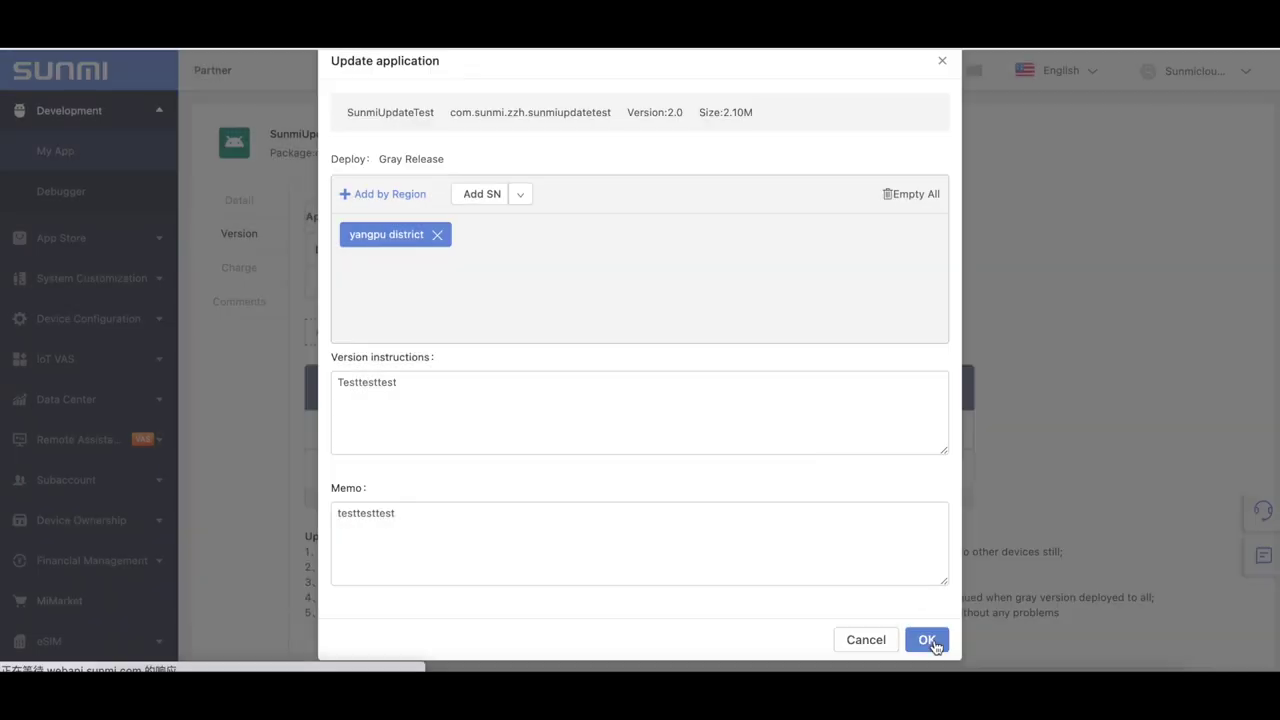
left_click_drag(329, 200, 684, 204)
left_click(713, 237)
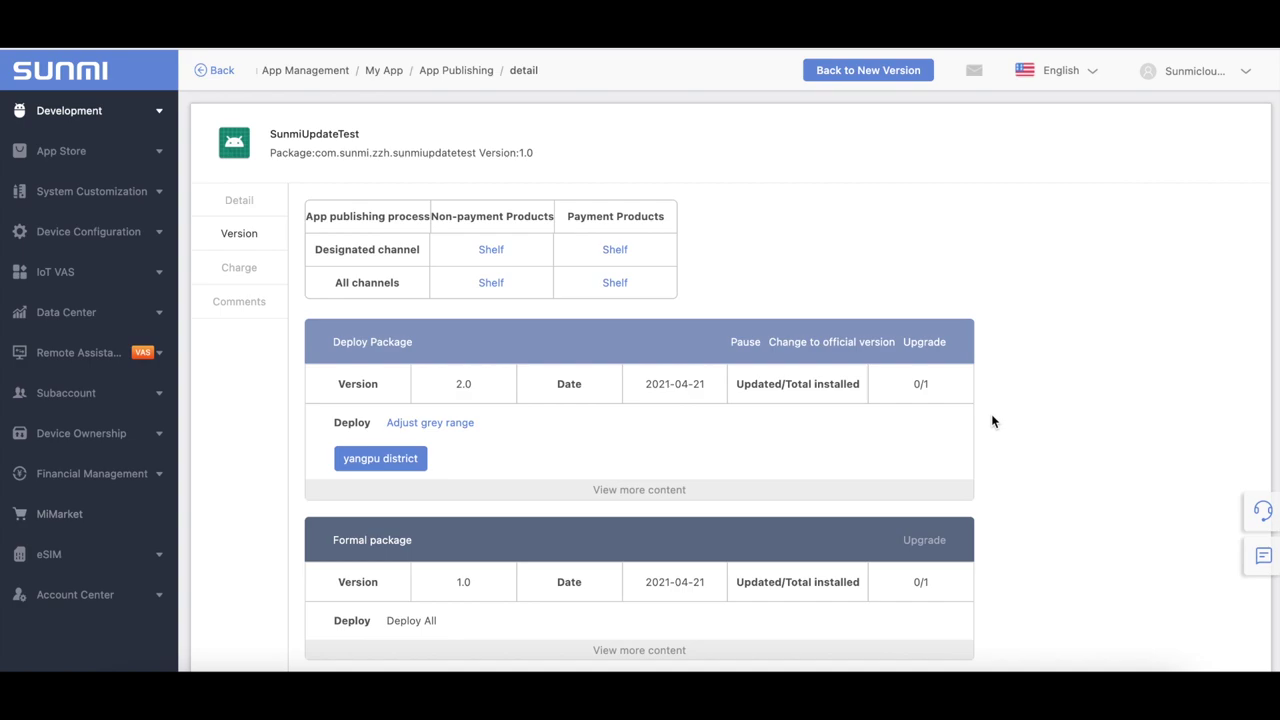
Step: Pause the gray deployment, then cancel overriding the gray version 2.0
scroll(992, 421, "down", 3)
scroll(992, 421, "up", 3)
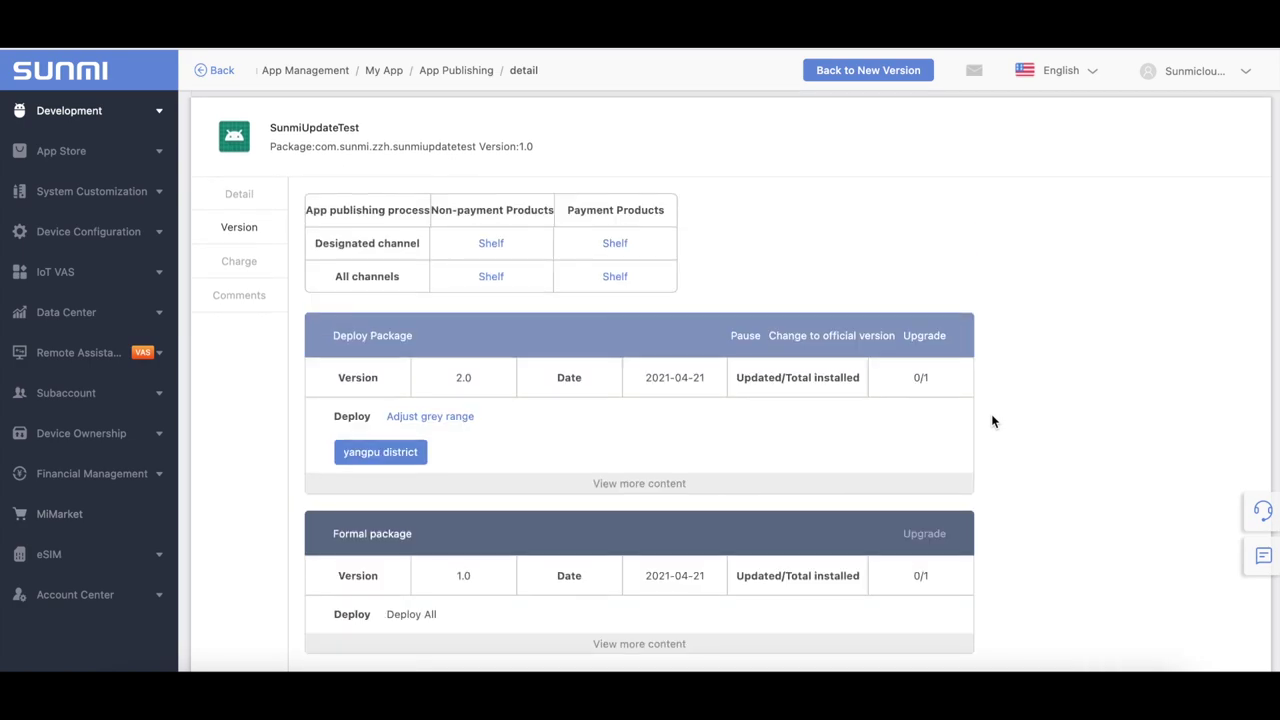
left_click(744, 342)
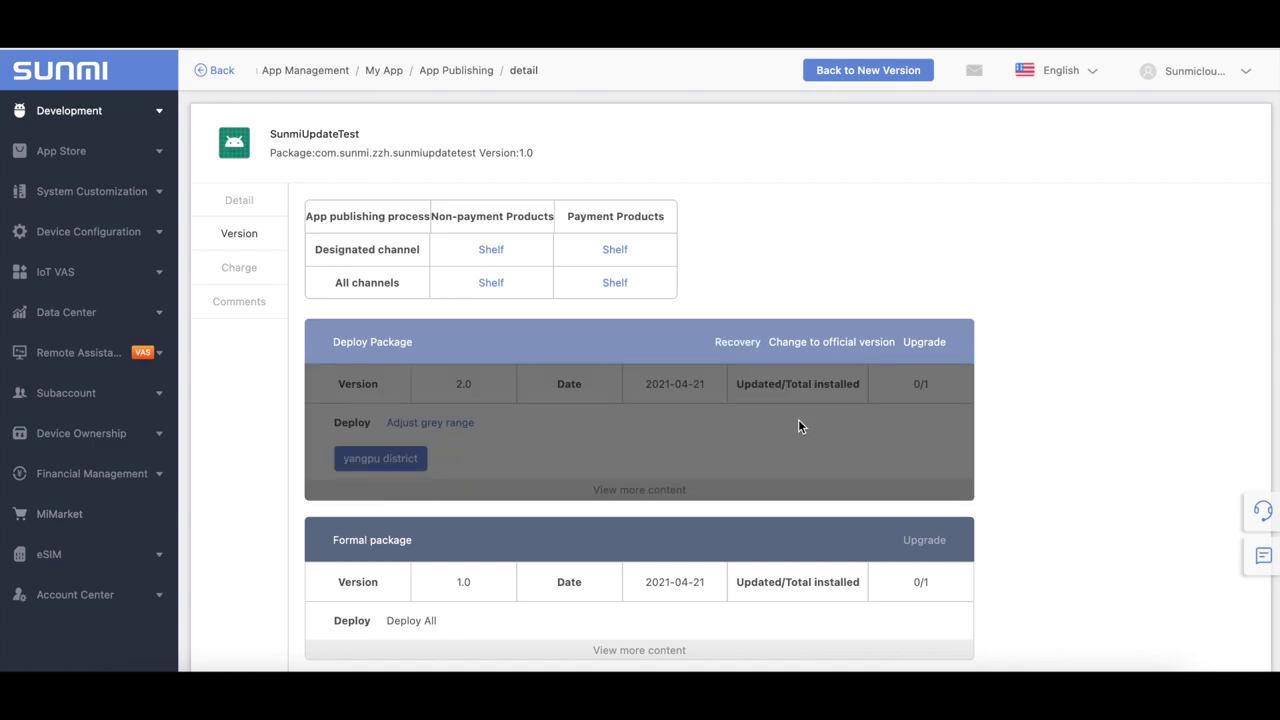
left_click(926, 342)
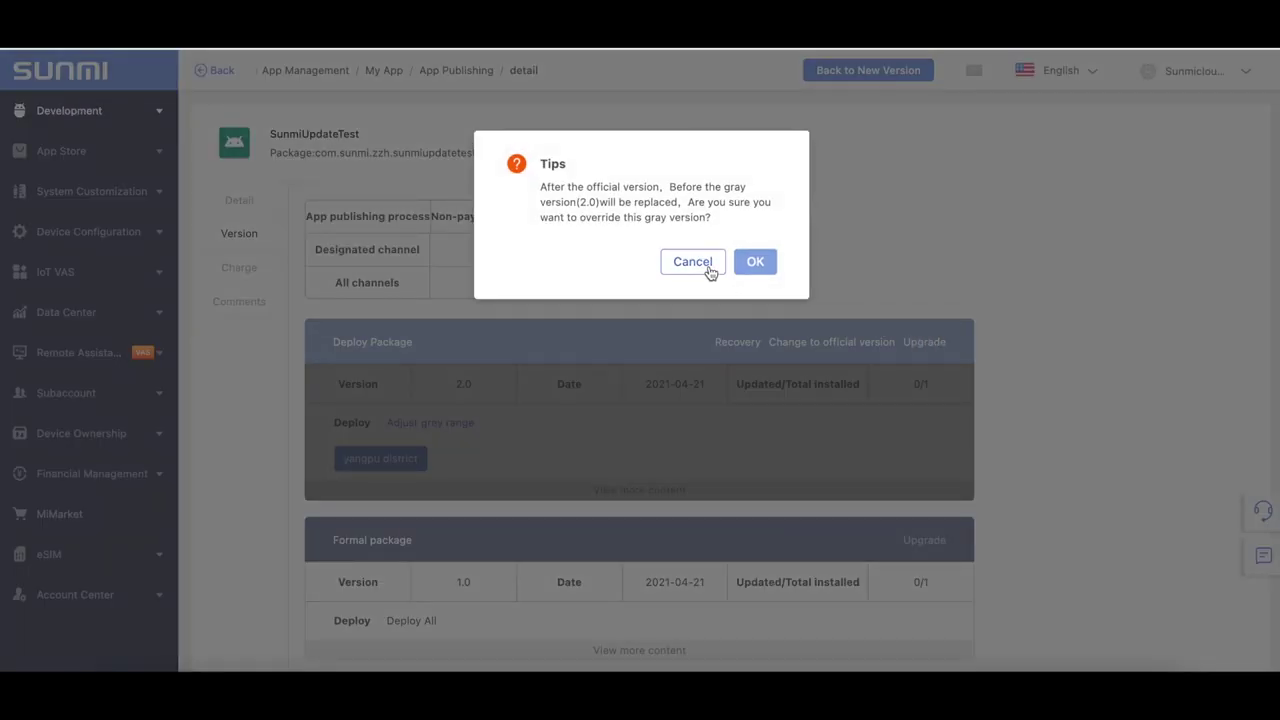
left_click(708, 262)
Step: Review the gray range form without changes, then begin switching the 2.0 package to official
left_click(444, 410)
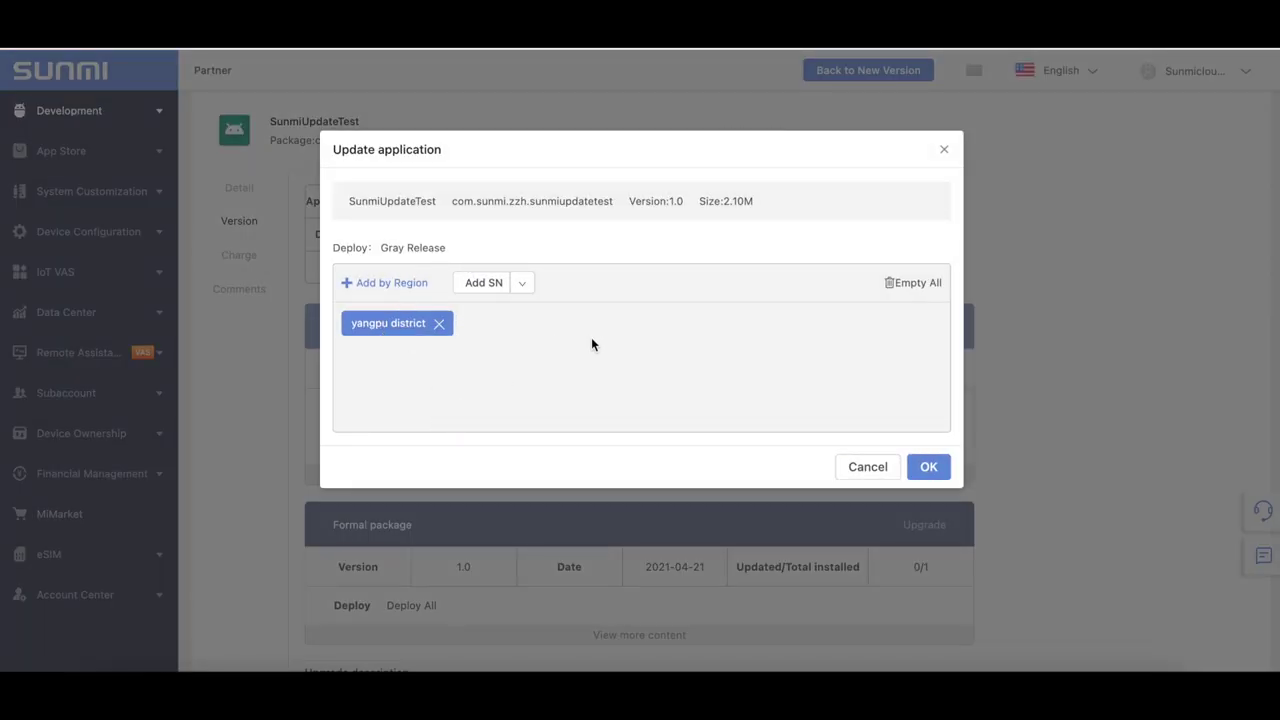
left_click(944, 150)
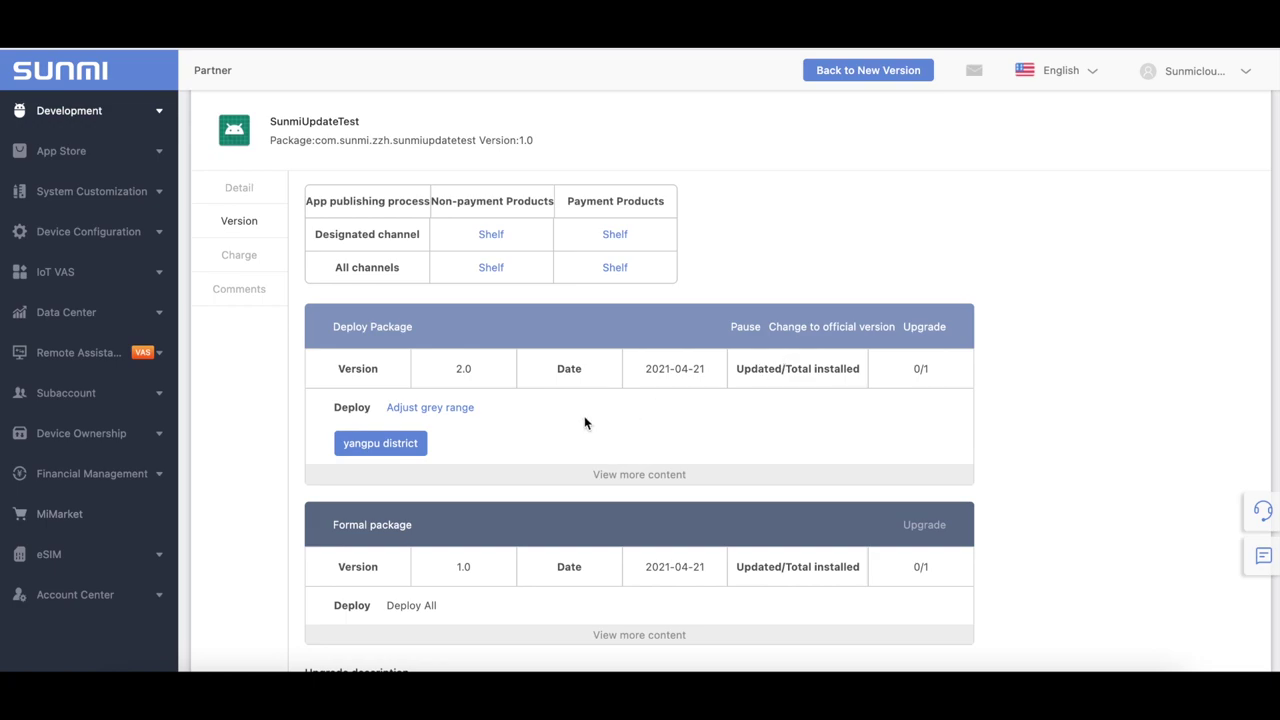
scroll(548, 462, "down", 1)
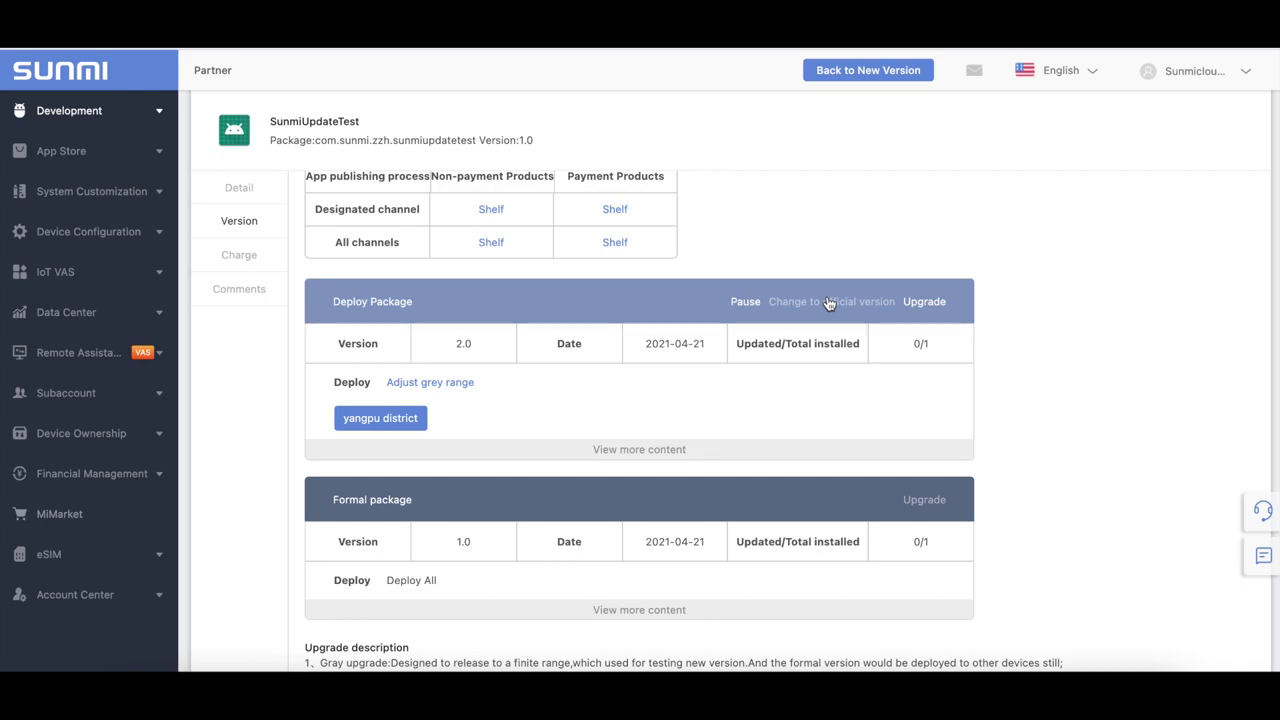
left_click(828, 303)
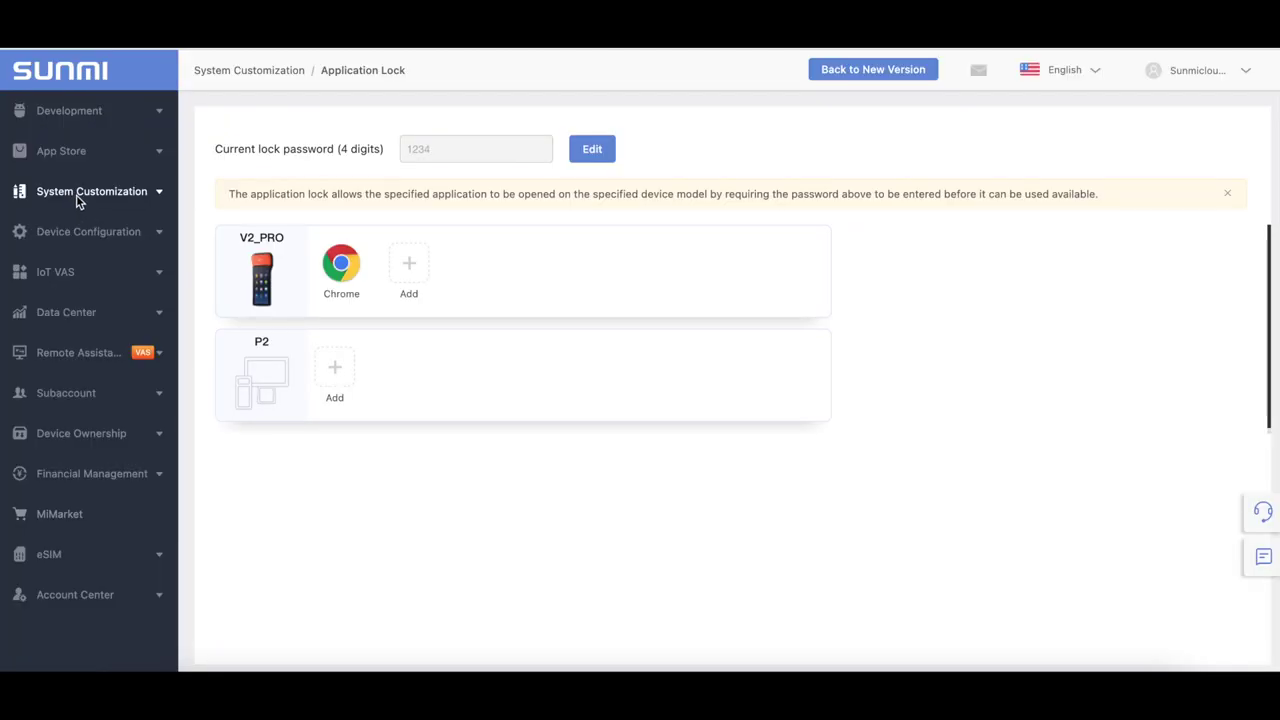
Step: Expand System Customization and Device Configuration in the sidebar to list their pages
left_click(87, 197)
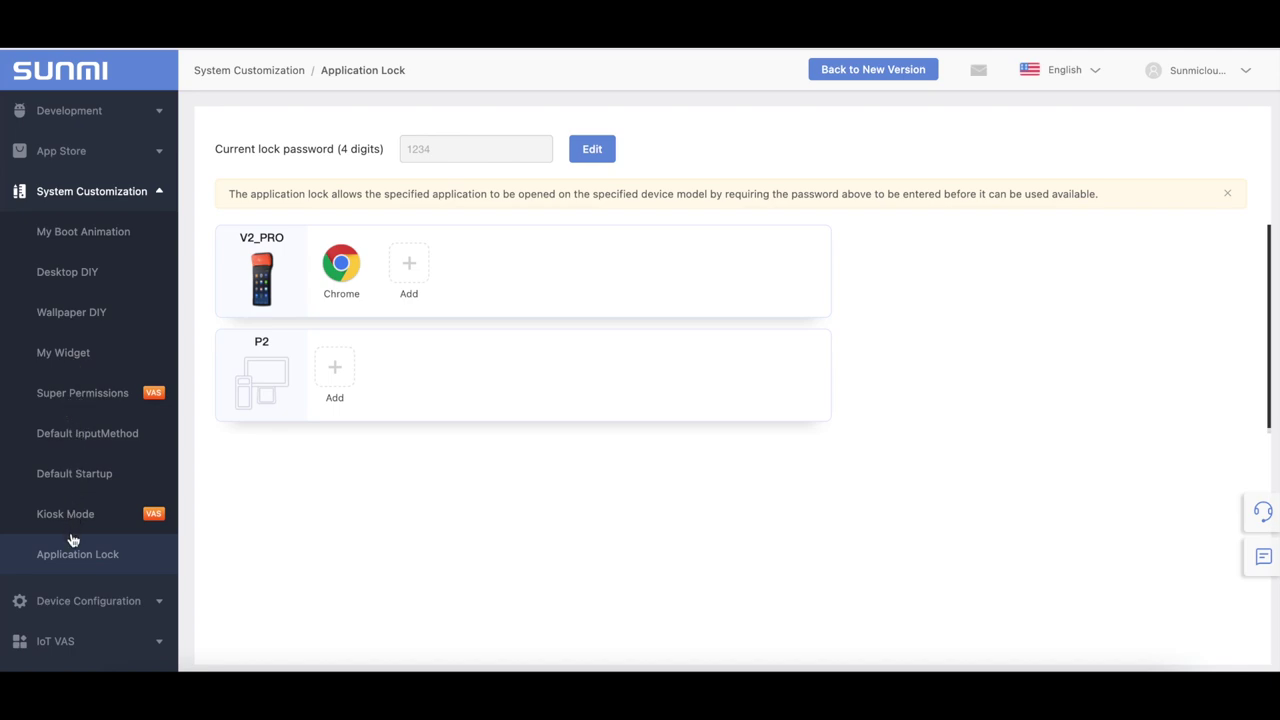
scroll(71, 550, "down", 2)
left_click(106, 380)
scroll(110, 300, "up", 1)
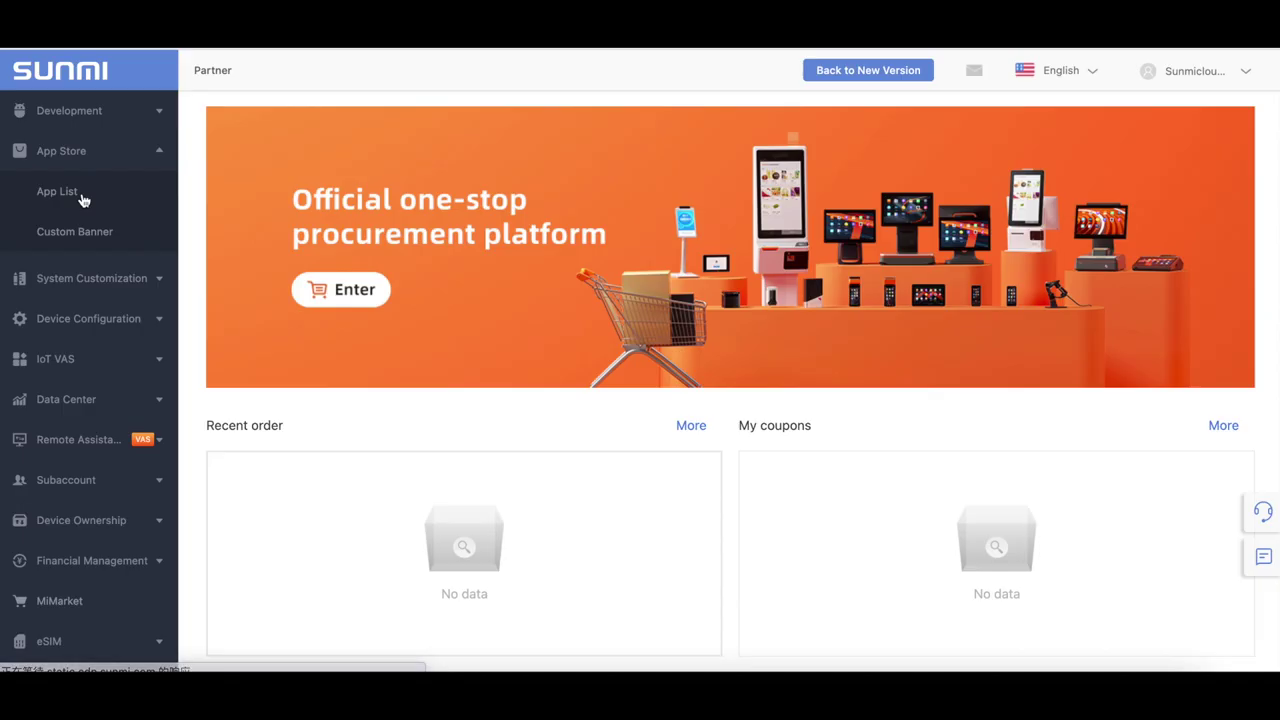
Step: Open the App Store's App List of 10142 apps
left_click(83, 200)
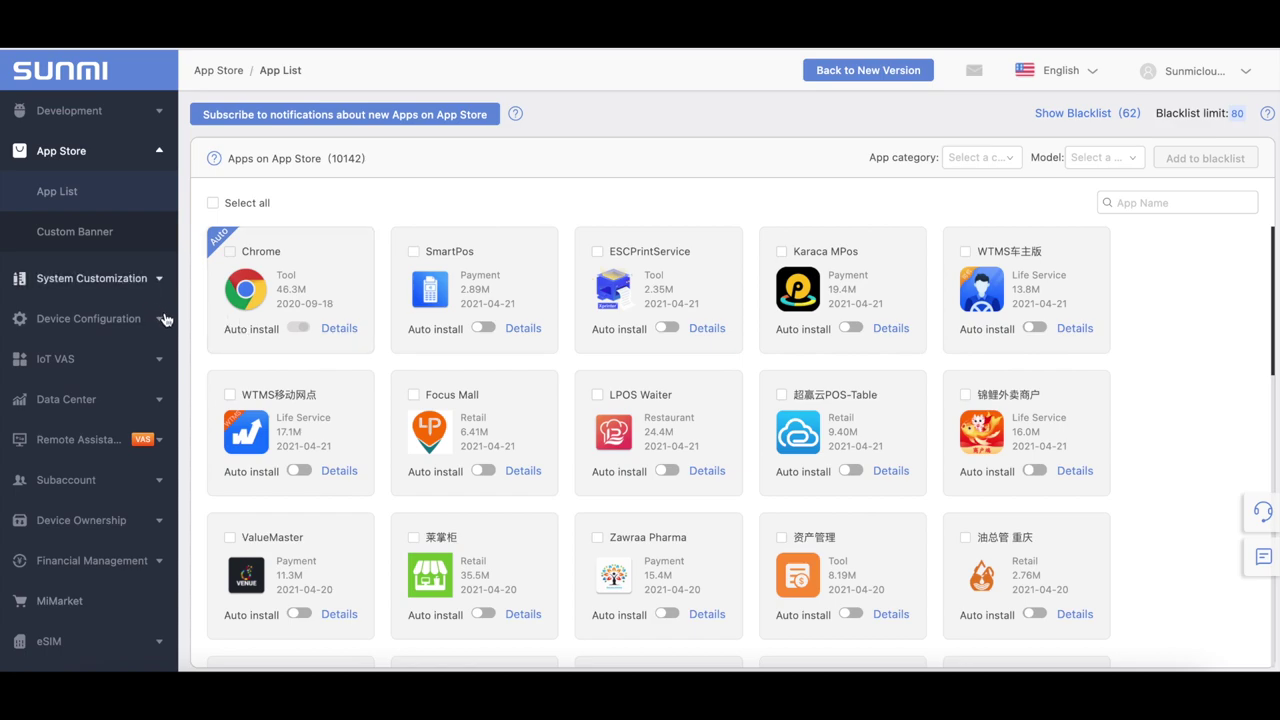
Step: Scroll down through the App Store's app grid
scroll(320, 385, "down", 3)
scroll(320, 385, "down", 3)
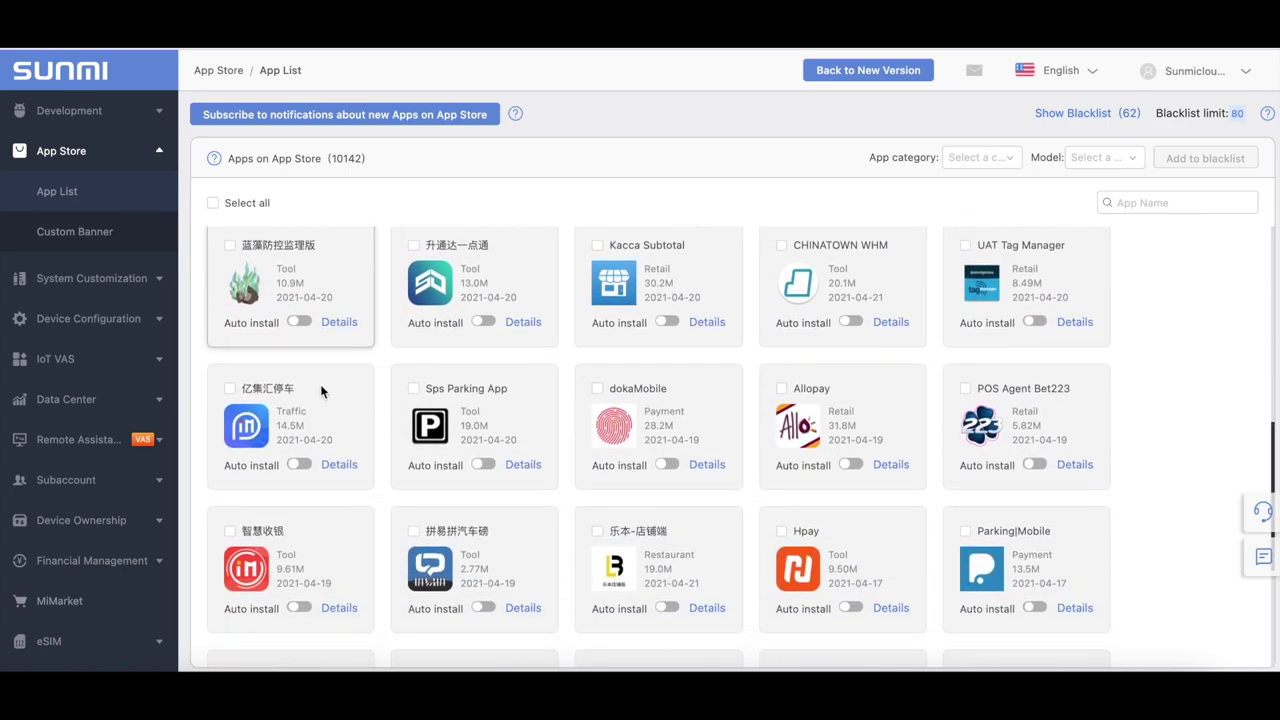
scroll(320, 384, "down", 4)
scroll(322, 392, "down", 2)
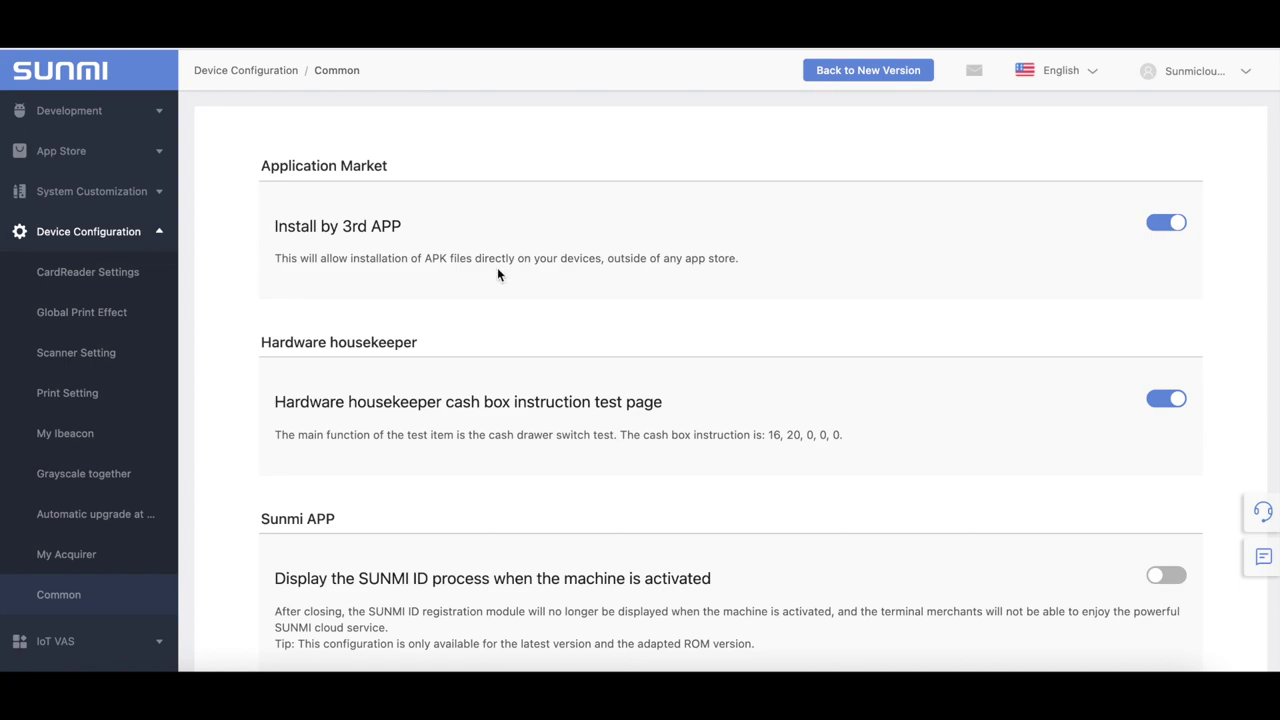
Step: Reopen the App List from the App Store sidebar section
left_click(128, 152)
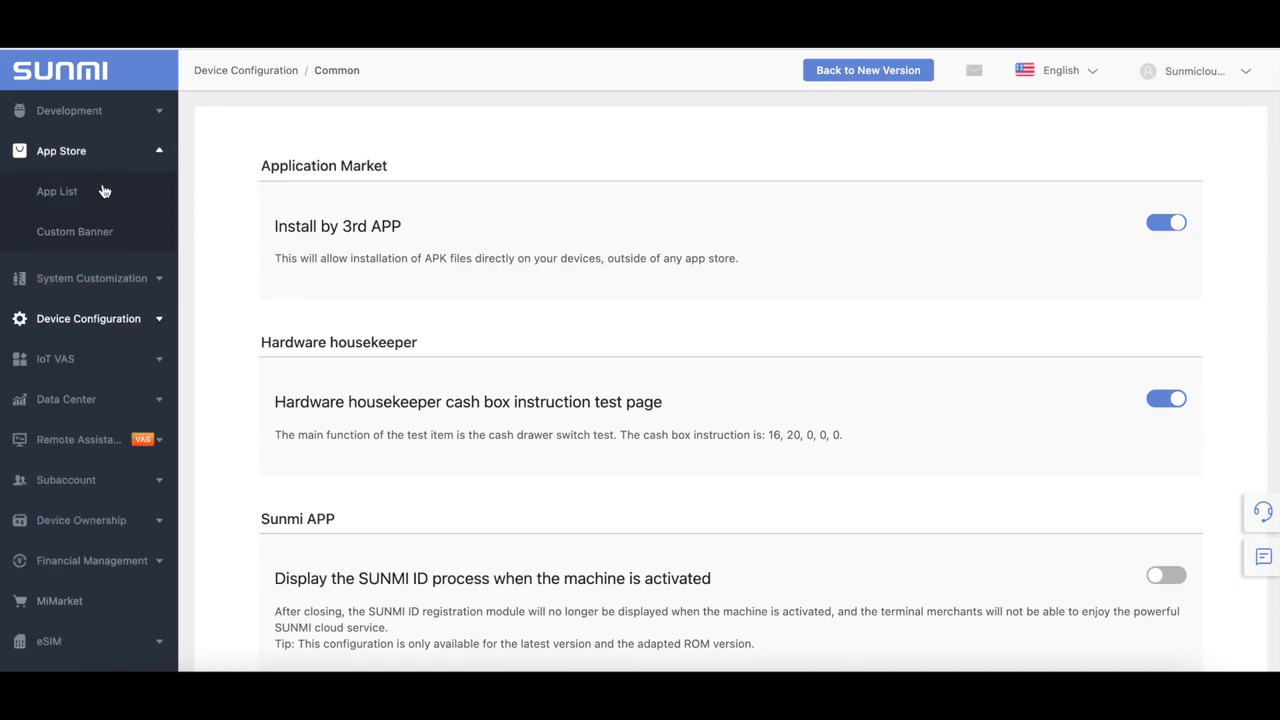
left_click(98, 193)
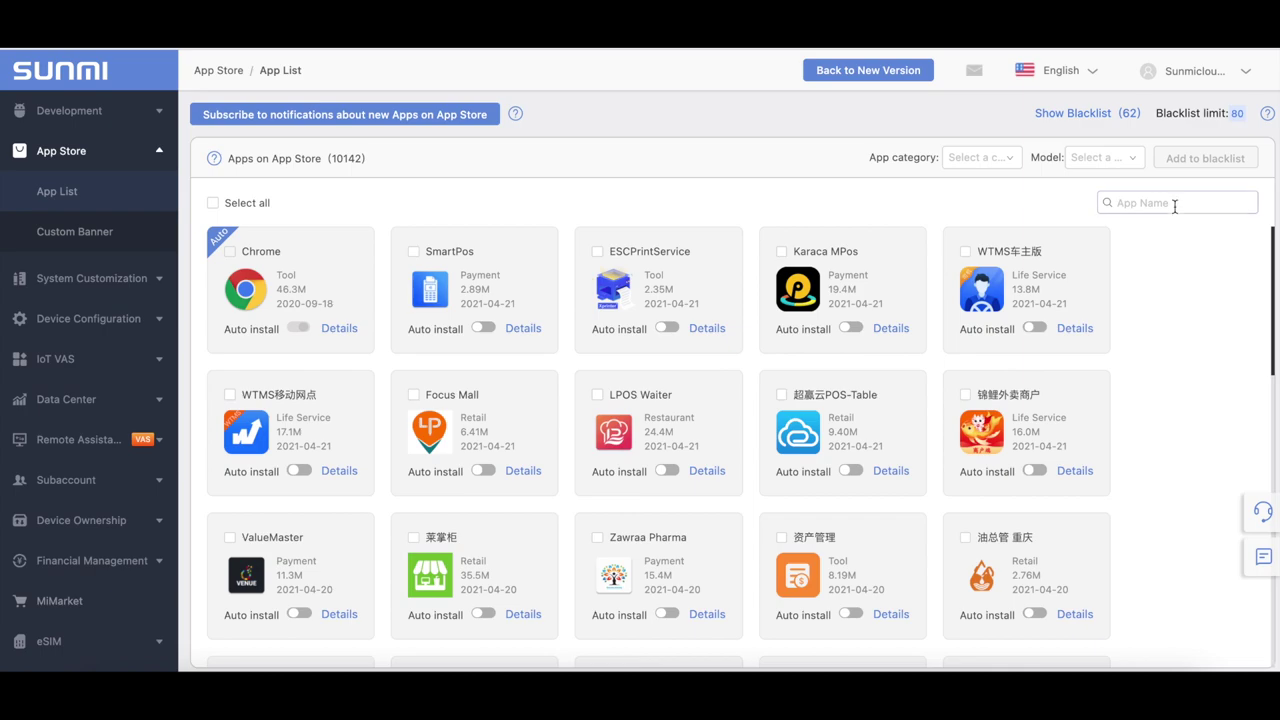
Step: Unblock CorpoGAS from the App Store blacklist, then switch on Auto install for VST
left_click(1073, 113)
left_click(1054, 207)
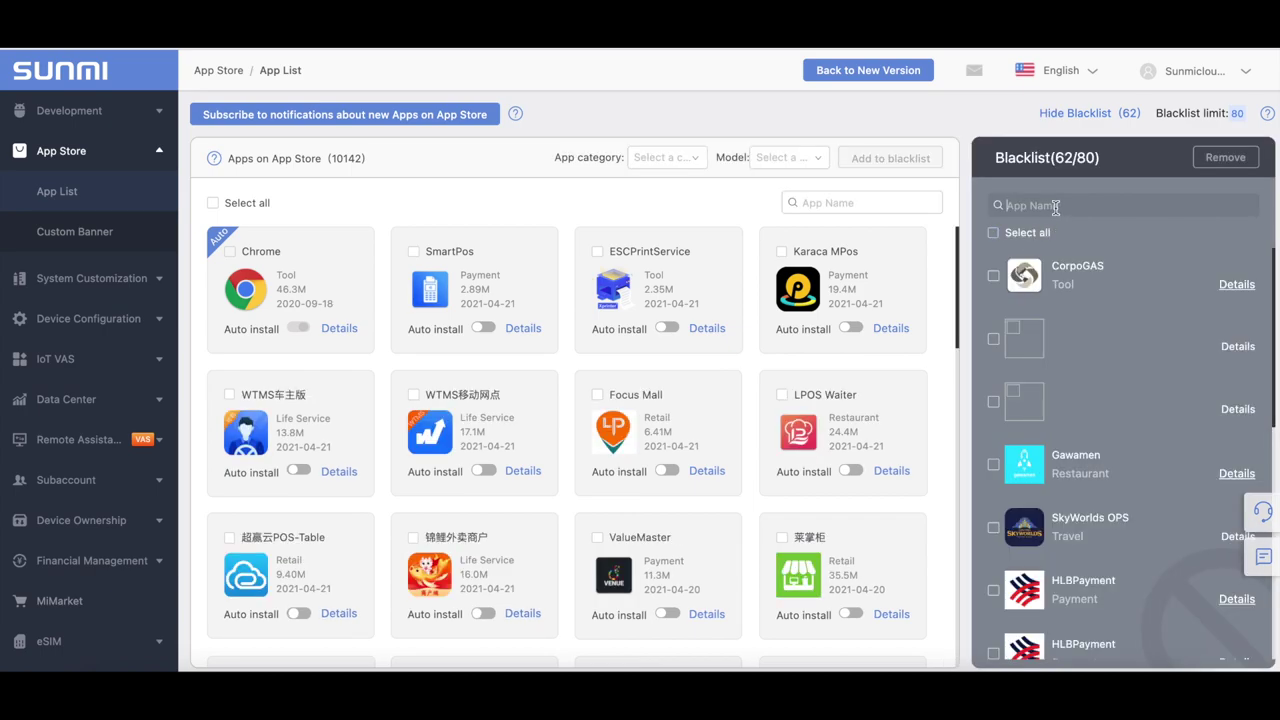
left_click(995, 277)
left_click(1226, 158)
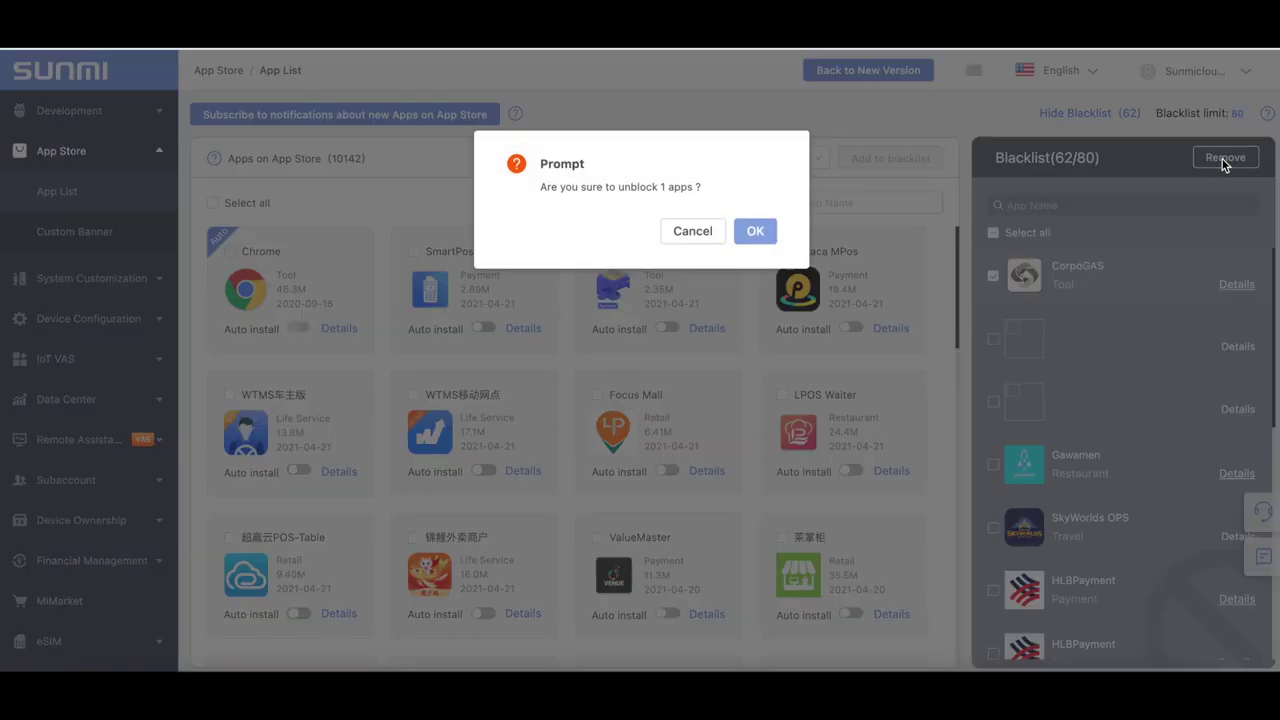
left_click(757, 232)
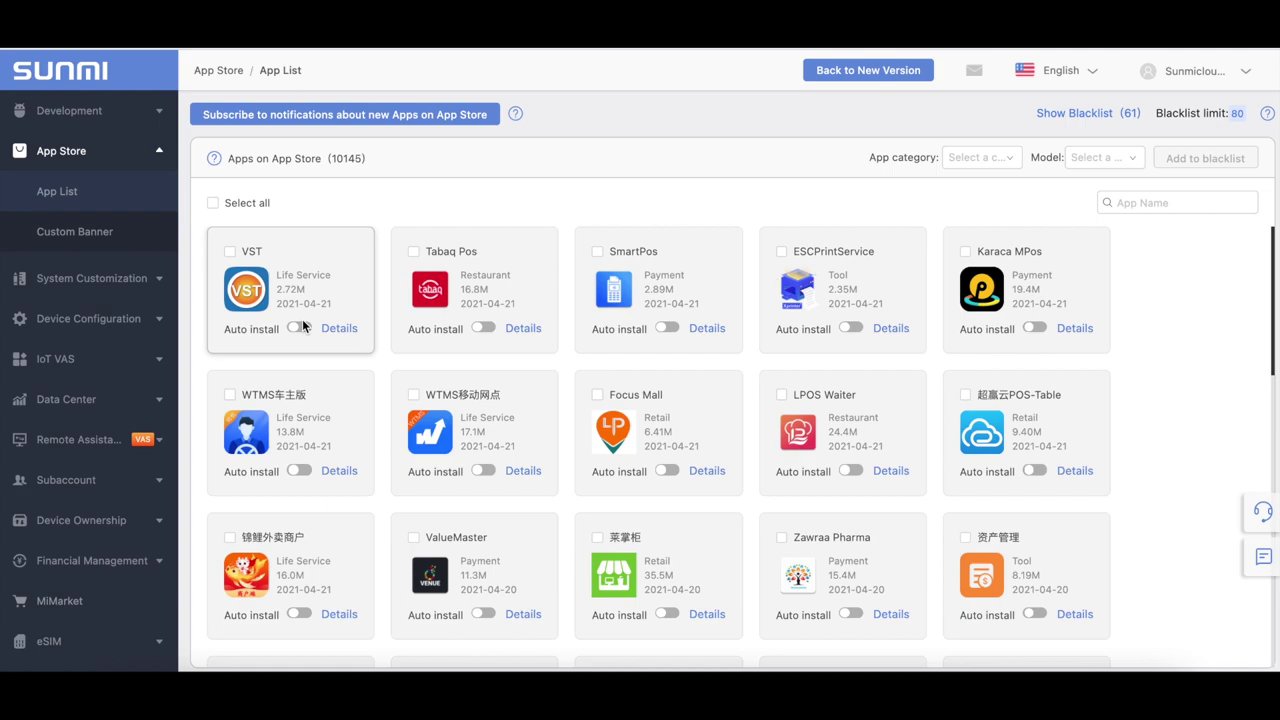
left_click(298, 327)
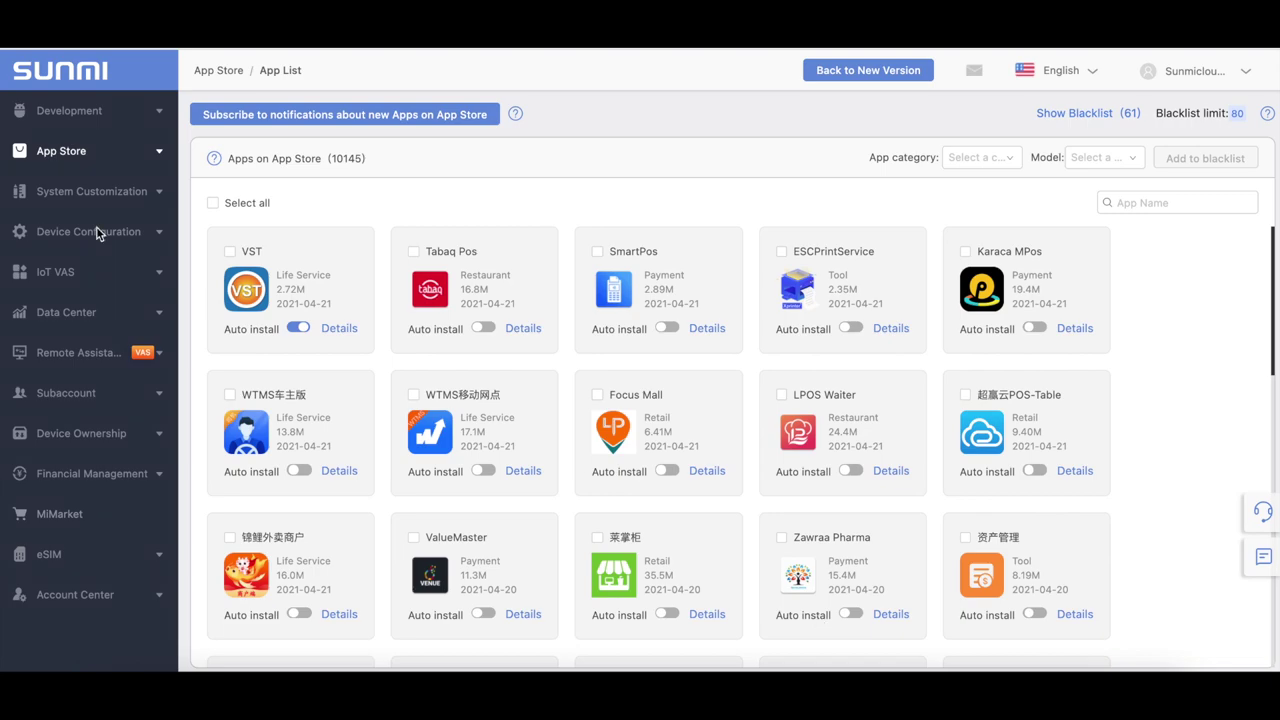
Step: Expand Device Configuration in the sidebar and go to CardReader Settings
left_click(89, 236)
scroll(88, 240, "down", 1)
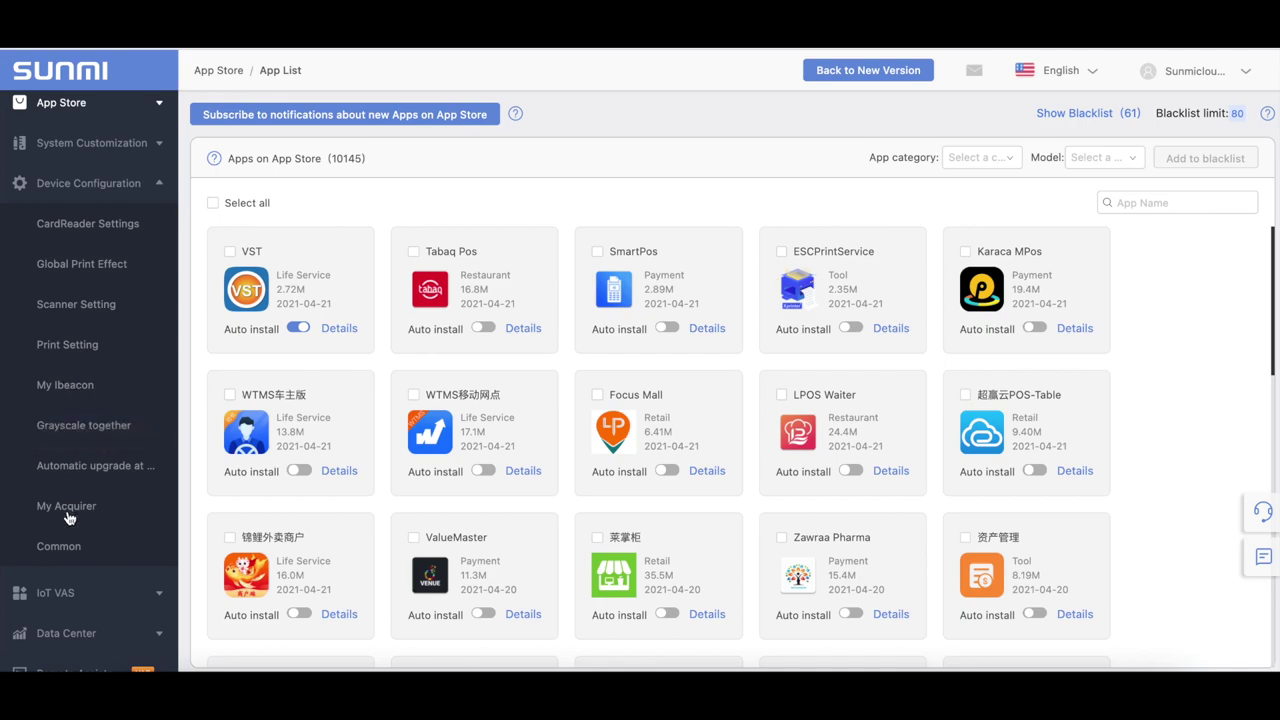
scroll(130, 180, "down", 1)
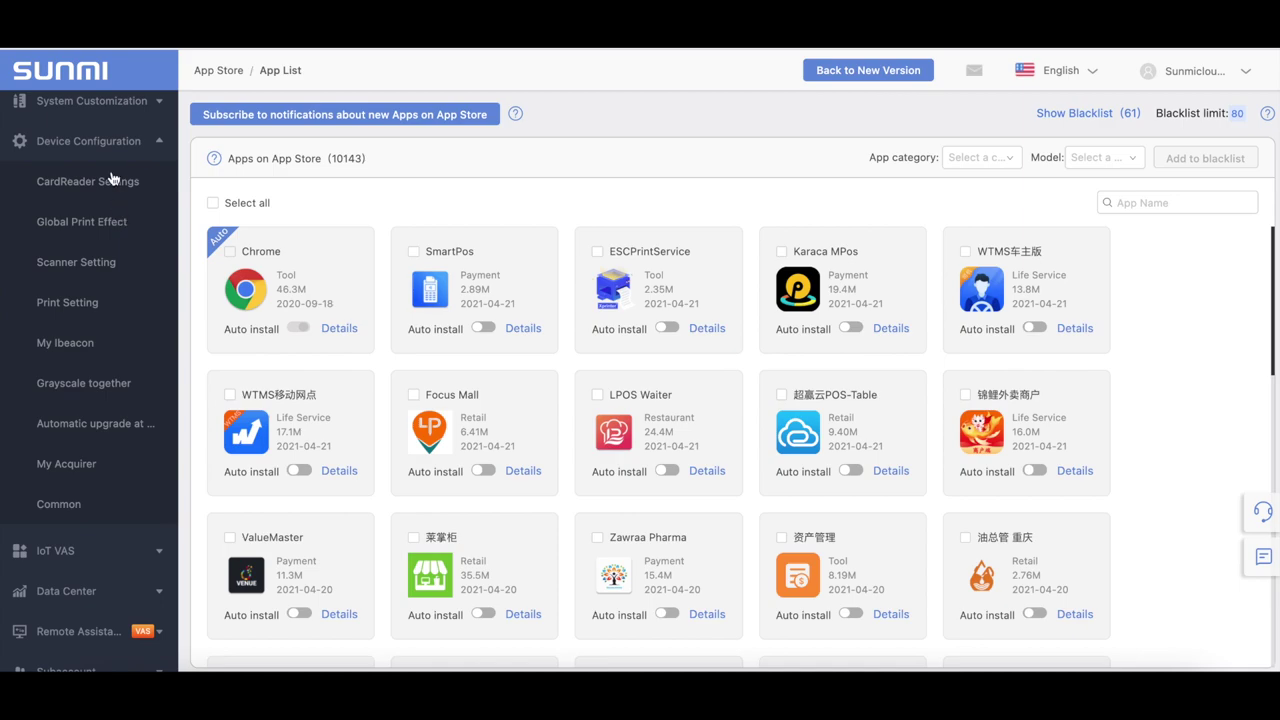
left_click(118, 182)
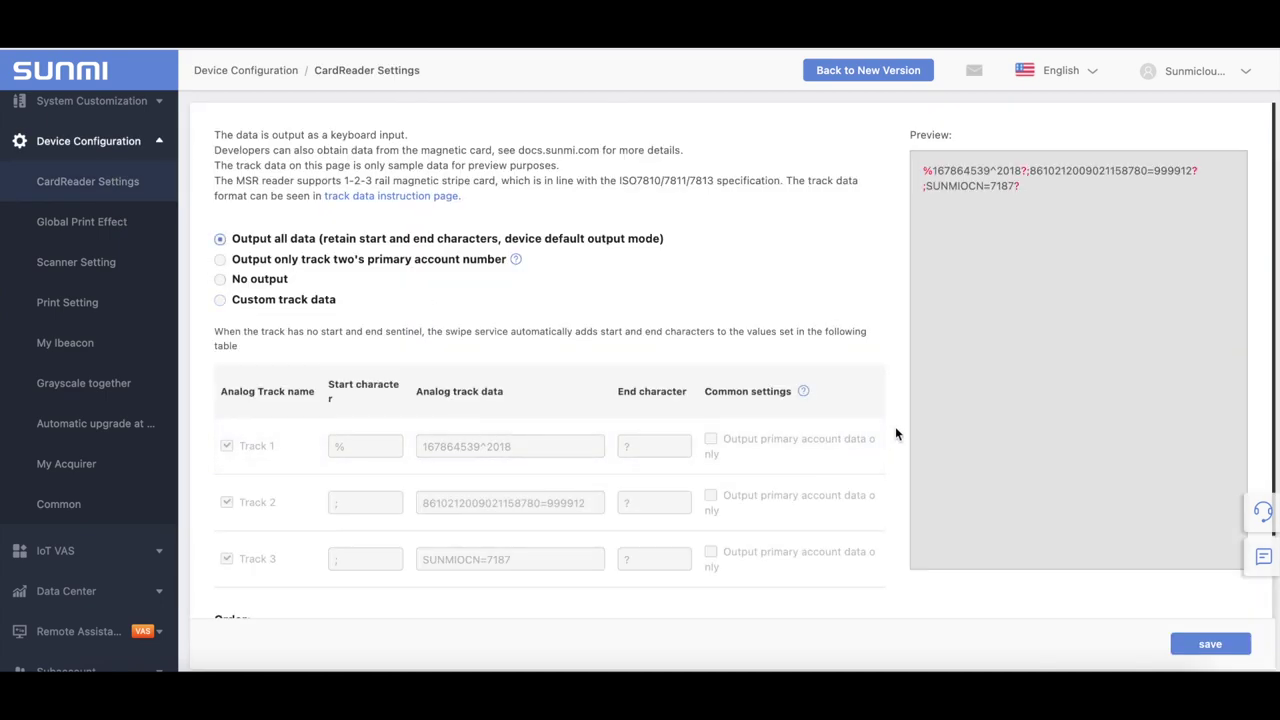
Step: Highlight the introductory notes on how magnetic card data is output
left_click_drag(218, 133, 400, 207)
Step: Review the Global Print Effect toggles, all off, from font options to Printer Density Setting
left_click(86, 223)
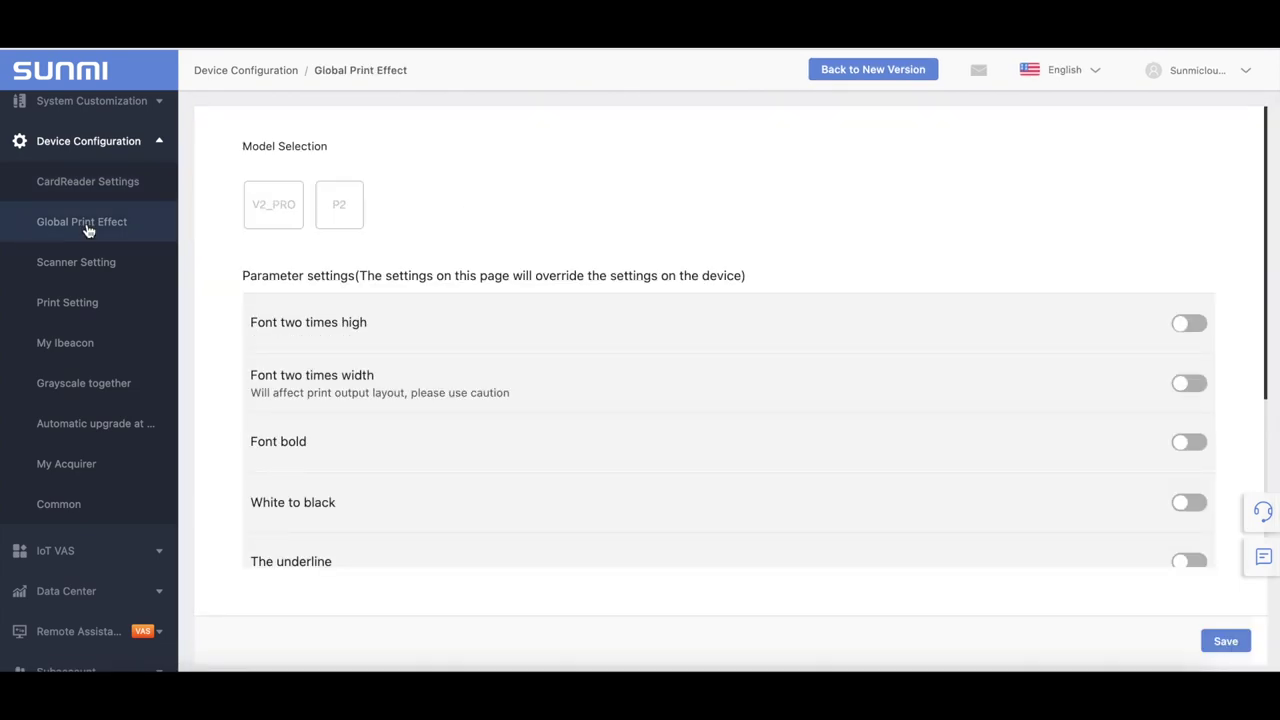
scroll(240, 405, "down", 1)
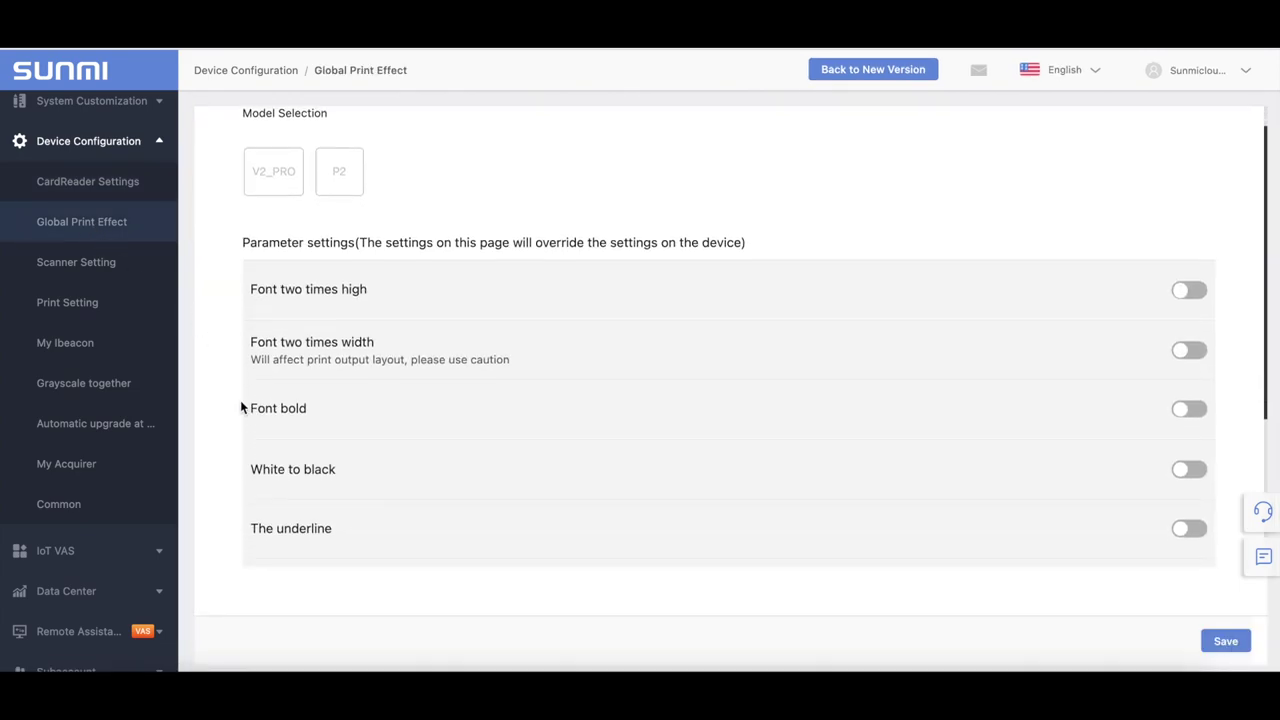
scroll(240, 405, "down", 1)
scroll(240, 405, "down", 1)
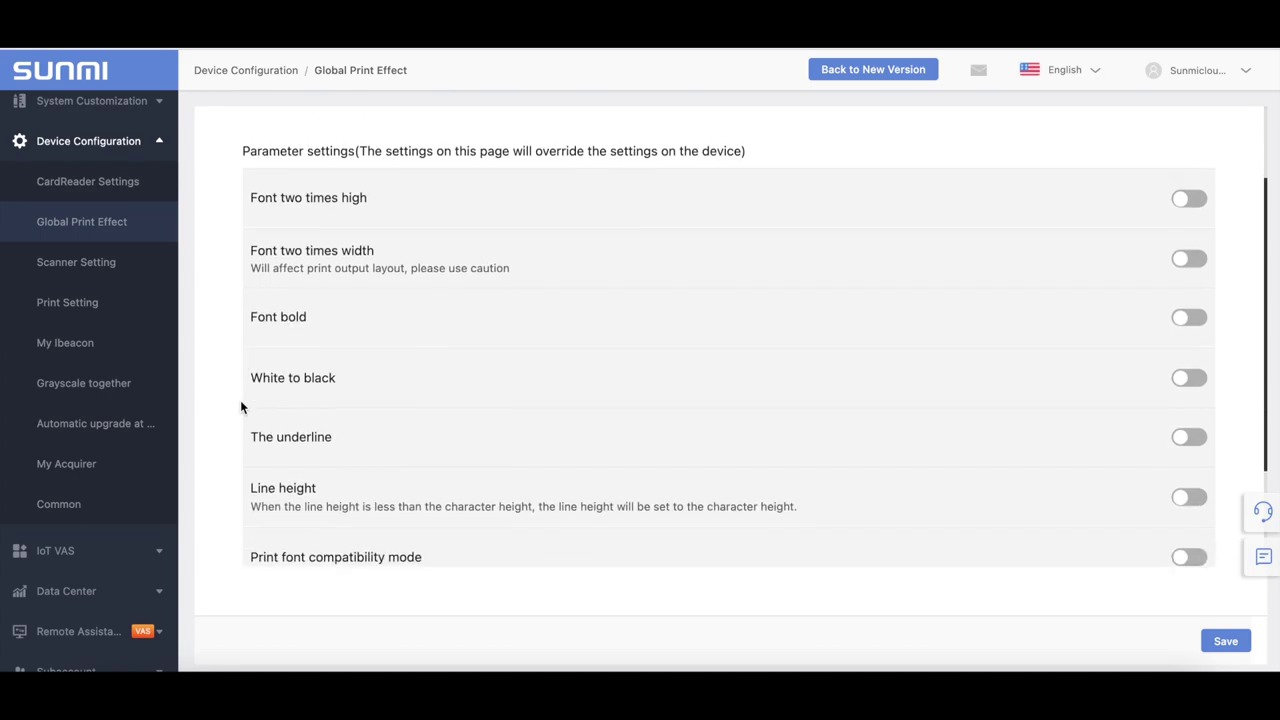
scroll(240, 405, "down", 1)
scroll(240, 405, "down", 2)
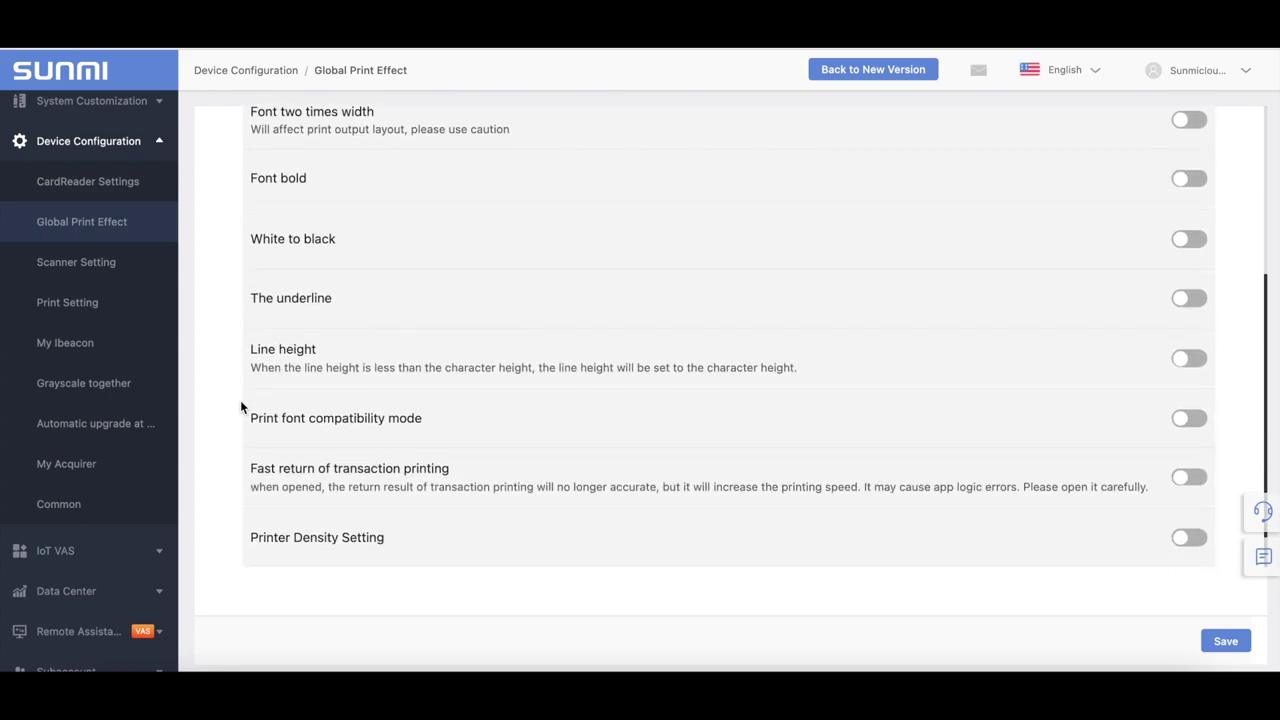
left_click(126, 276)
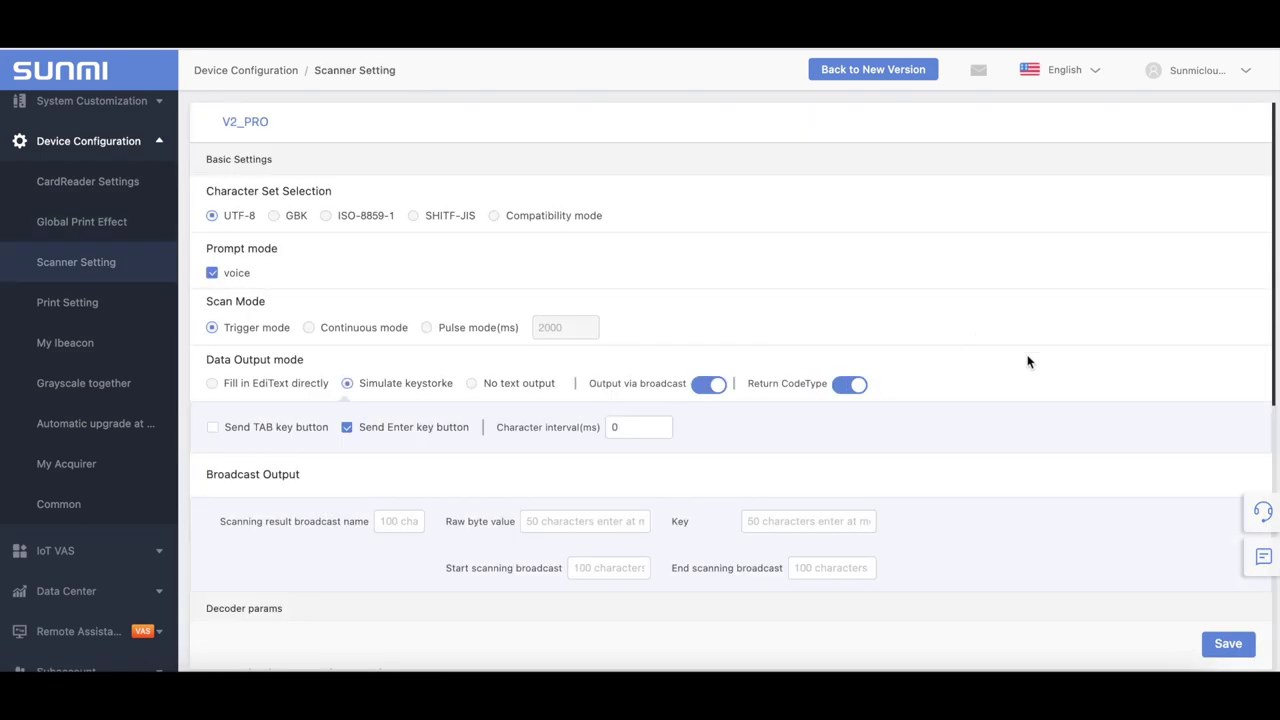
scroll(1027, 361, "down", 1)
scroll(1027, 361, "down", 1)
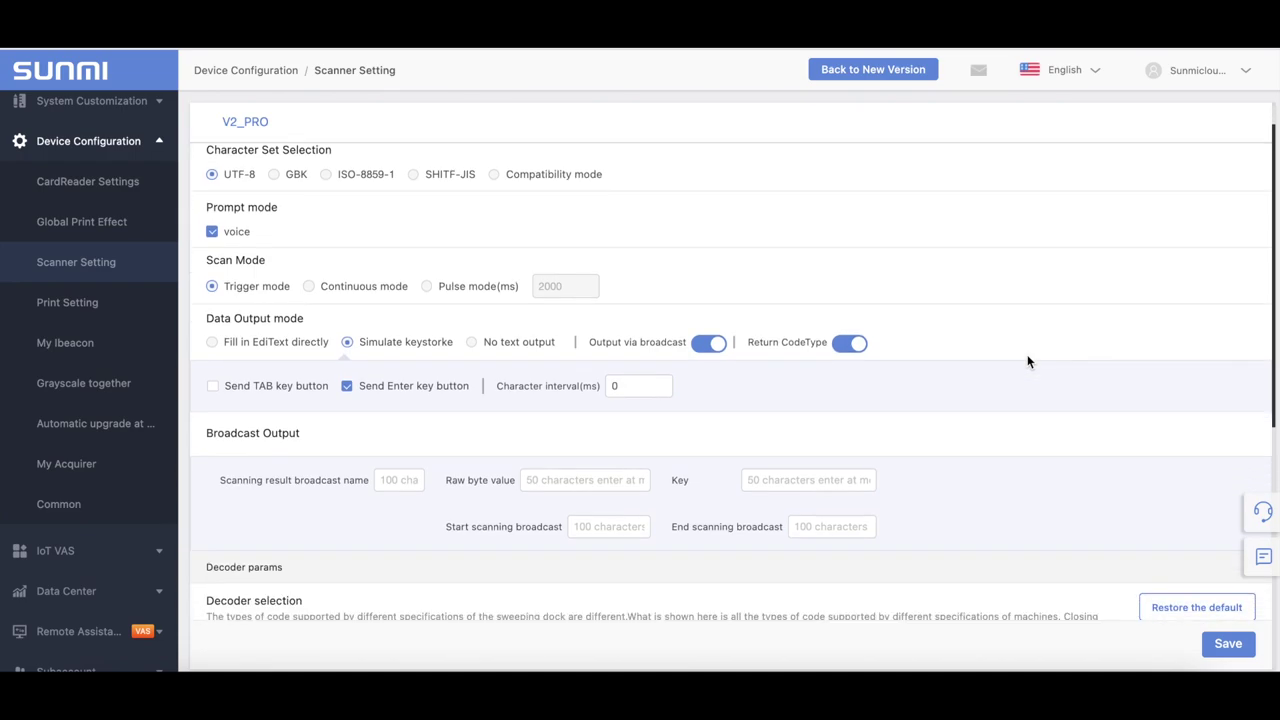
scroll(1027, 361, "down", 1)
scroll(1027, 361, "up", 3)
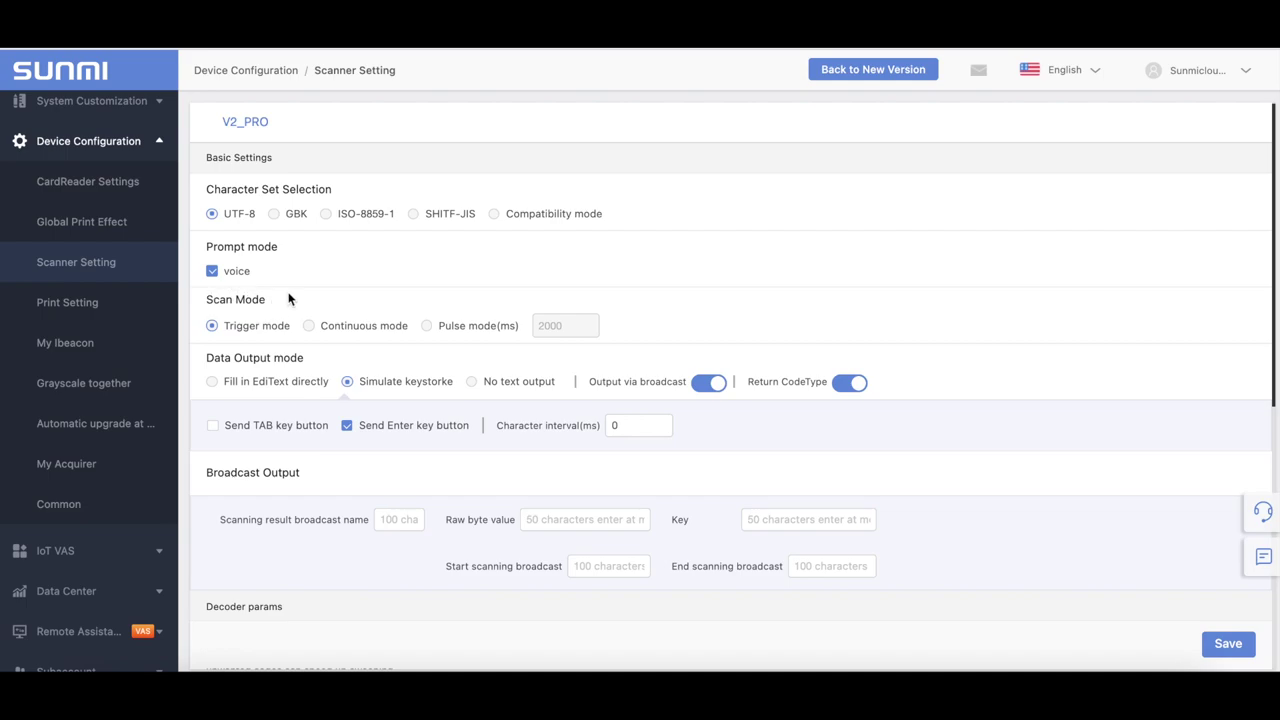
scroll(397, 287, "down", 1)
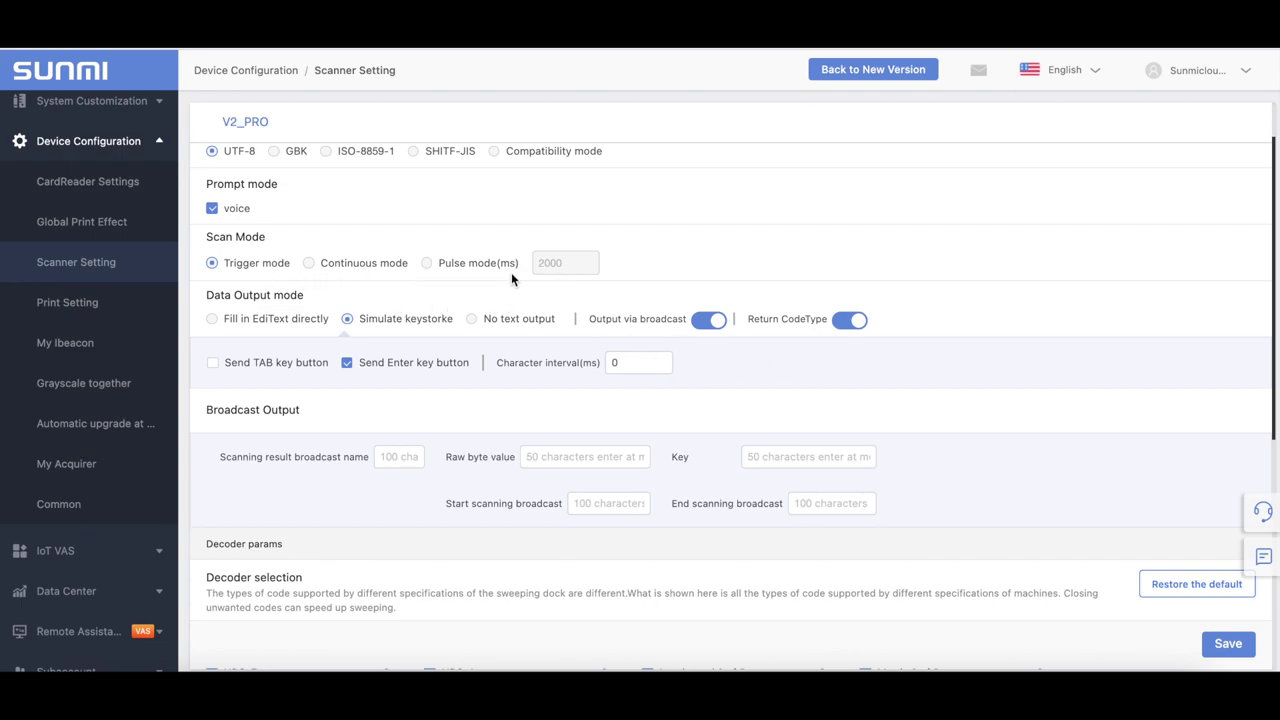
scroll(497, 289, "down", 1)
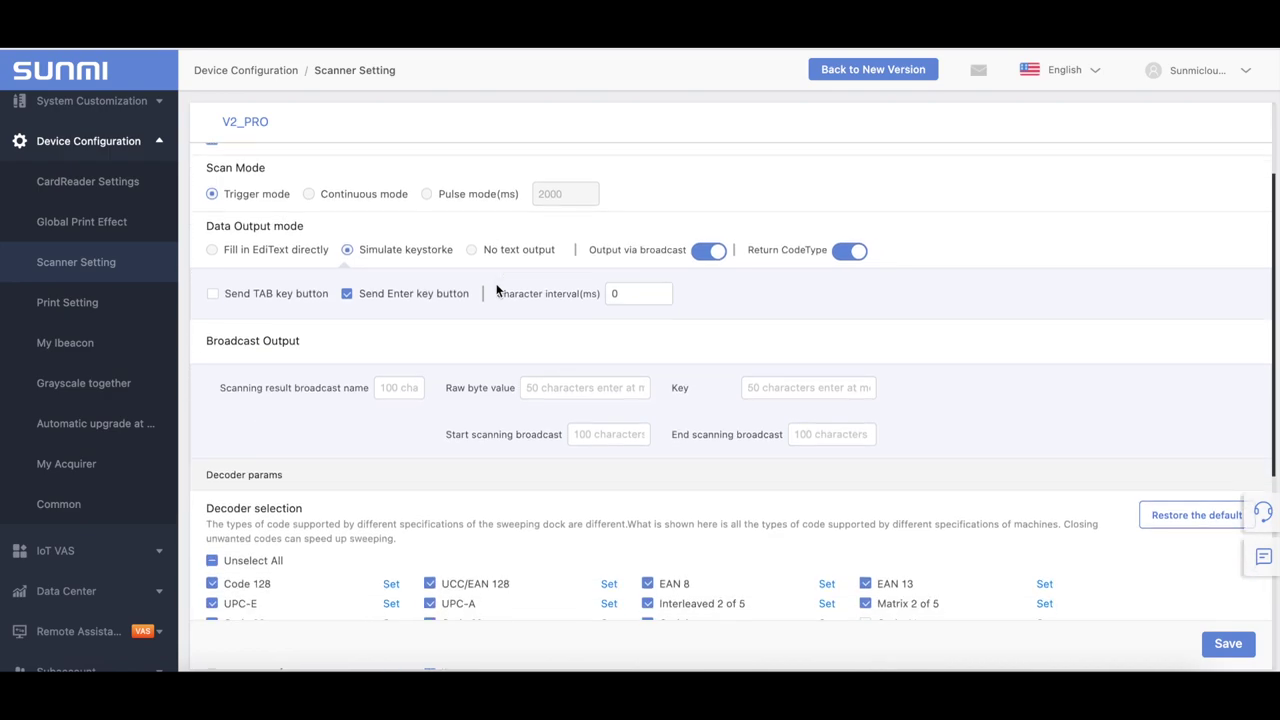
scroll(497, 289, "down", 1)
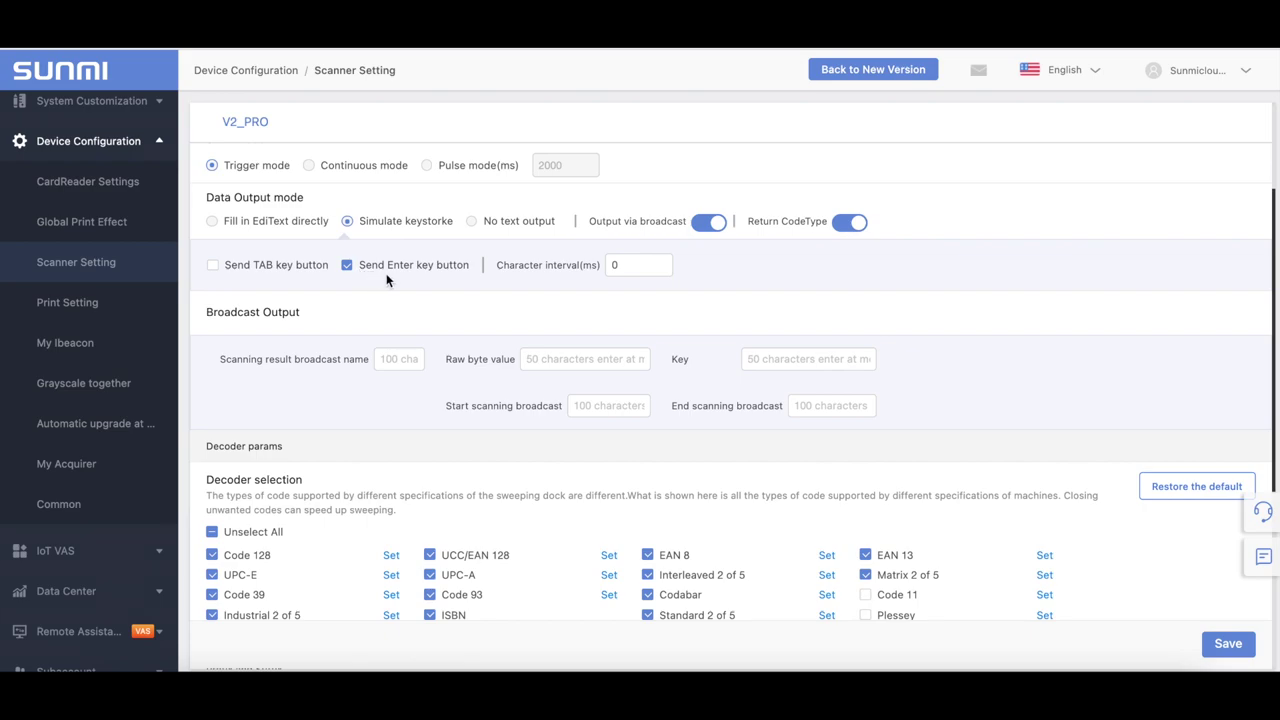
left_click_drag(205, 197, 317, 197)
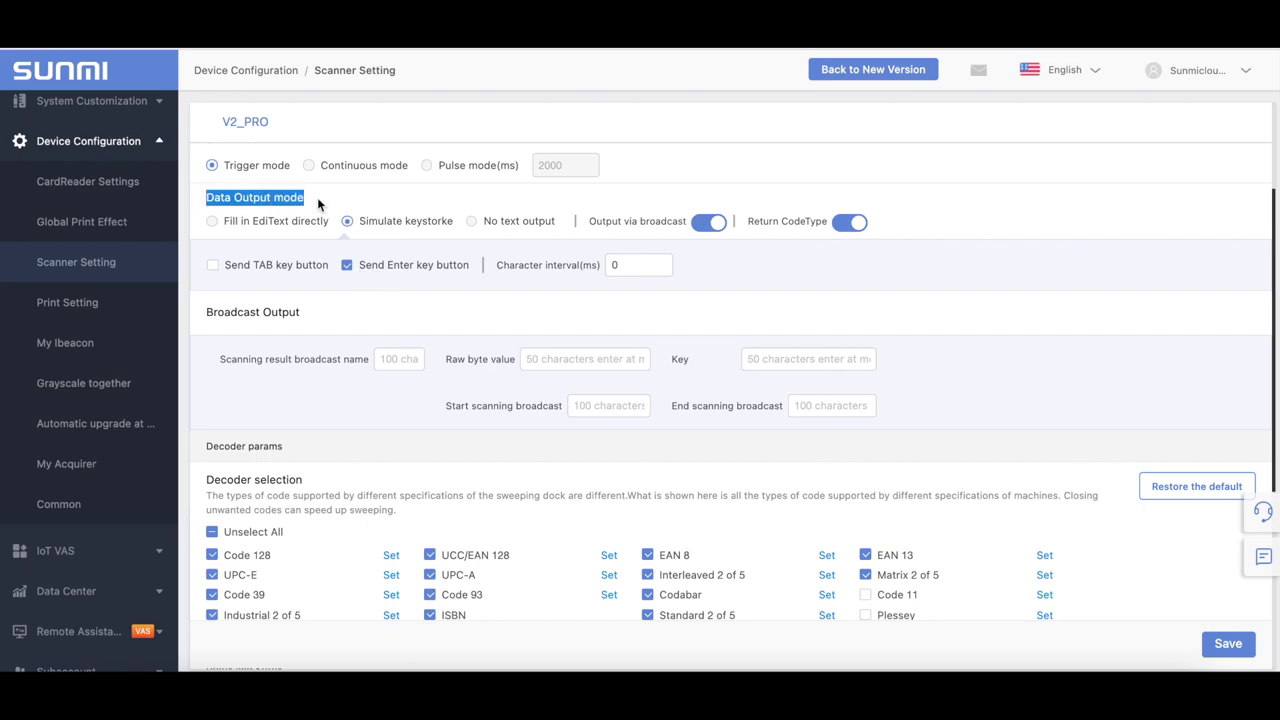
left_click(320, 204)
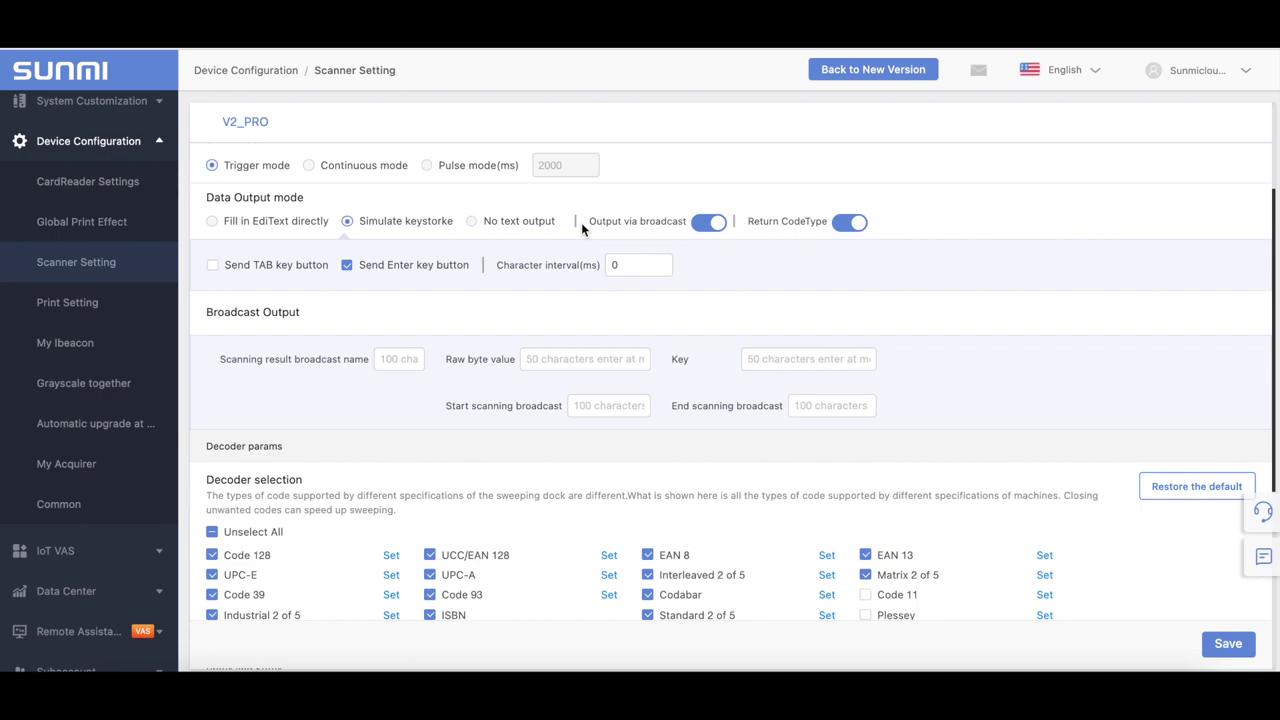
scroll(581, 222, "down", 4)
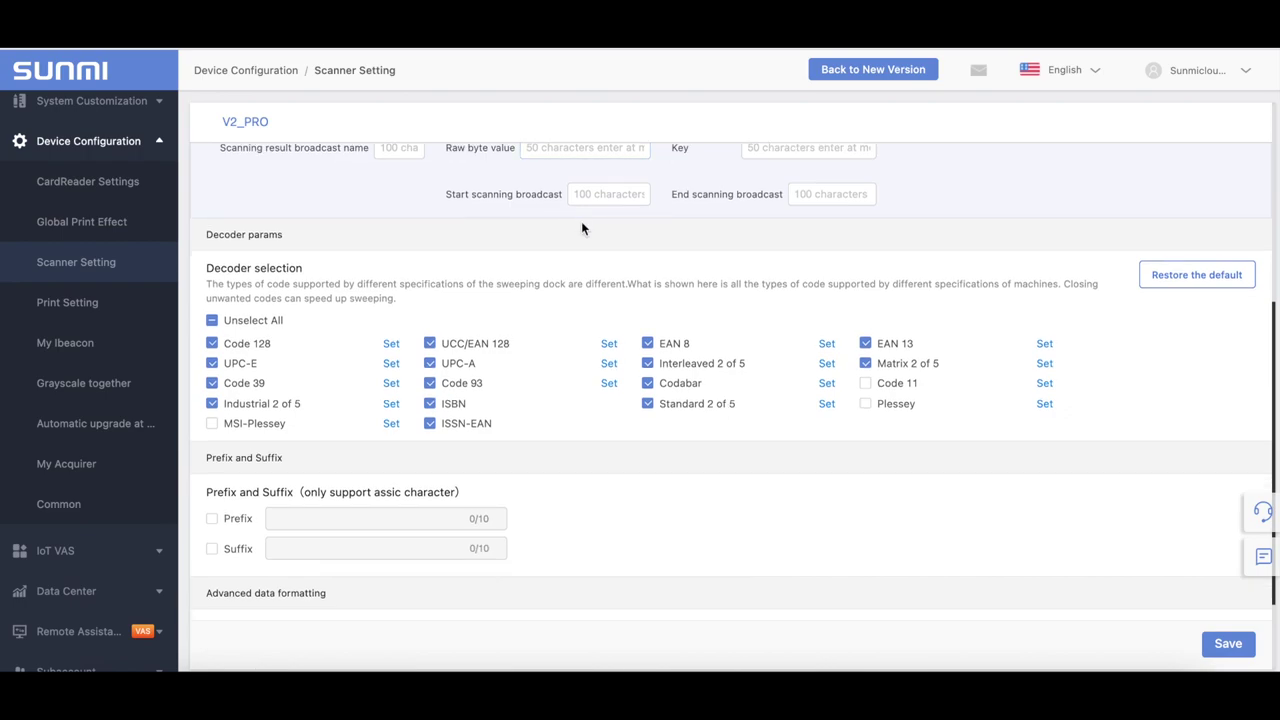
scroll(540, 276, "down", 1)
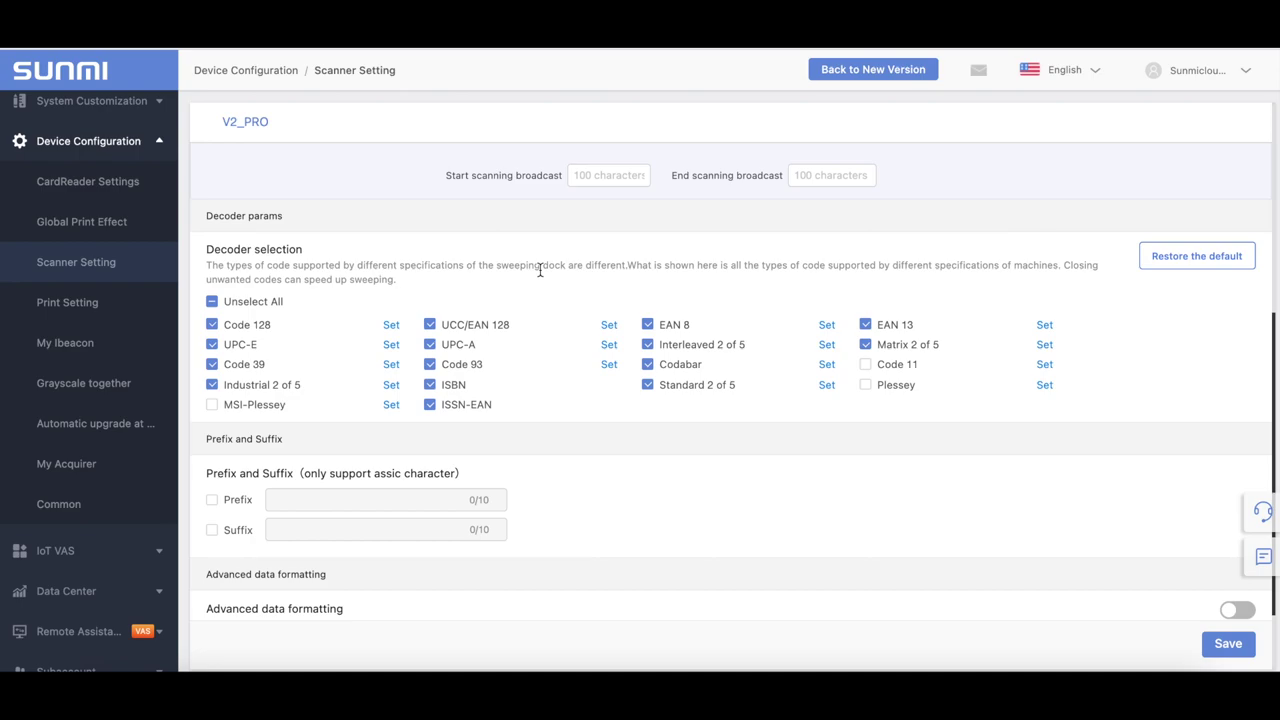
scroll(540, 272, "down", 2)
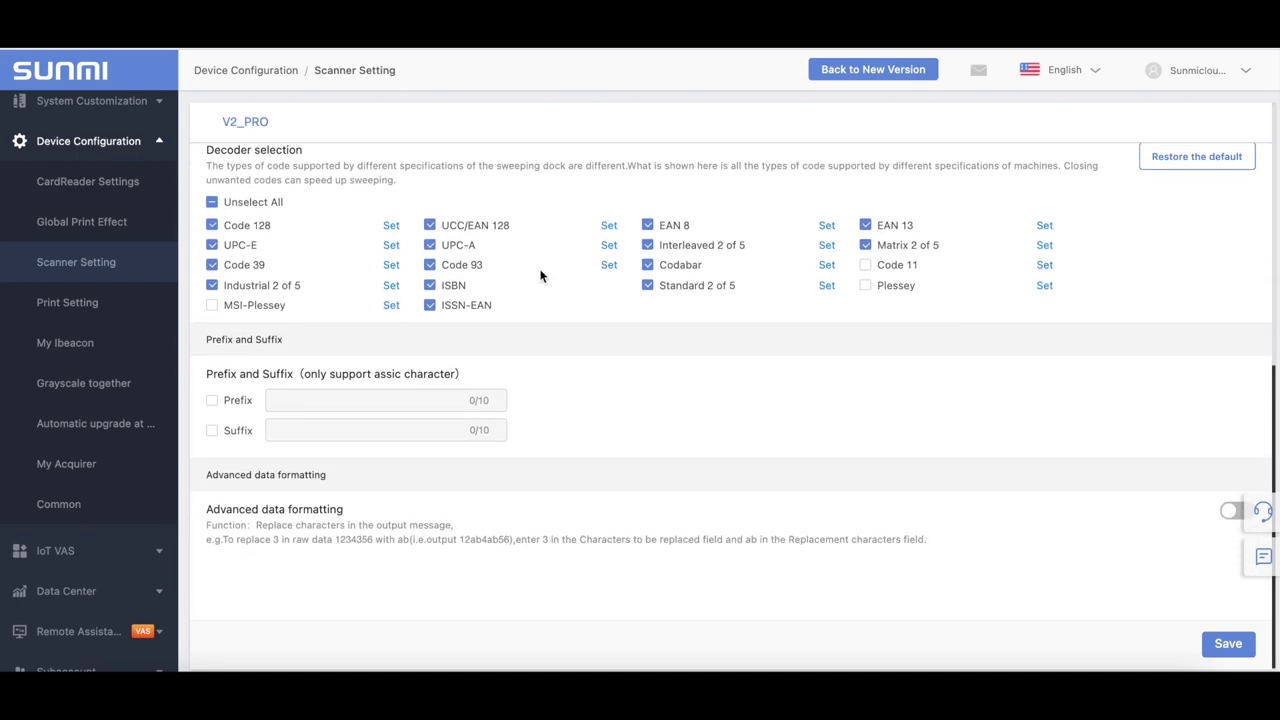
triple_click(244, 339)
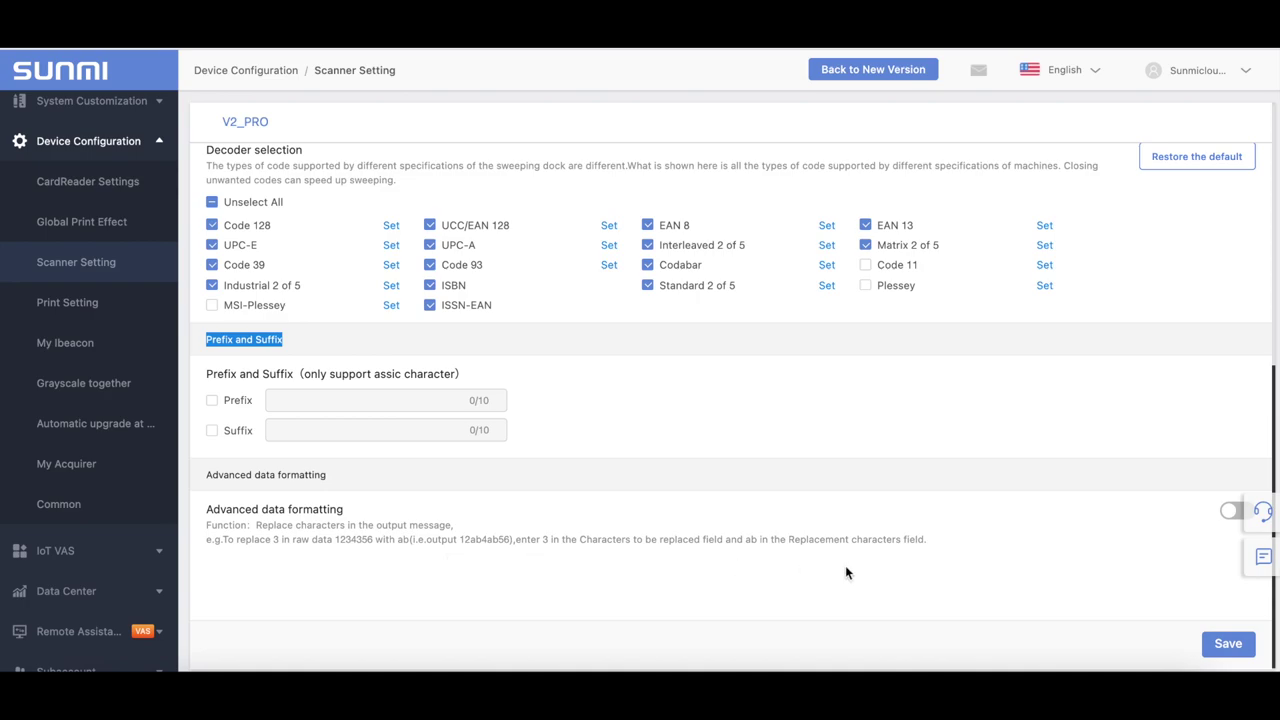
scroll(969, 520, "up", 5)
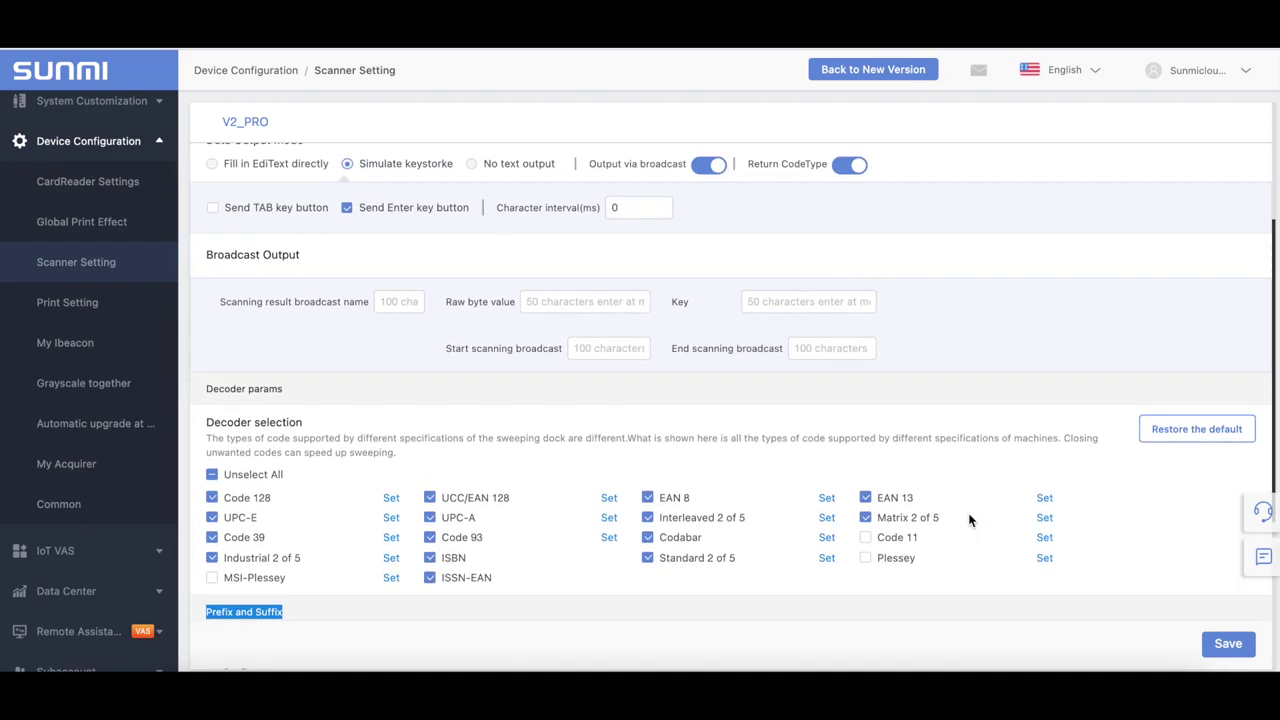
scroll(969, 520, "down", 5)
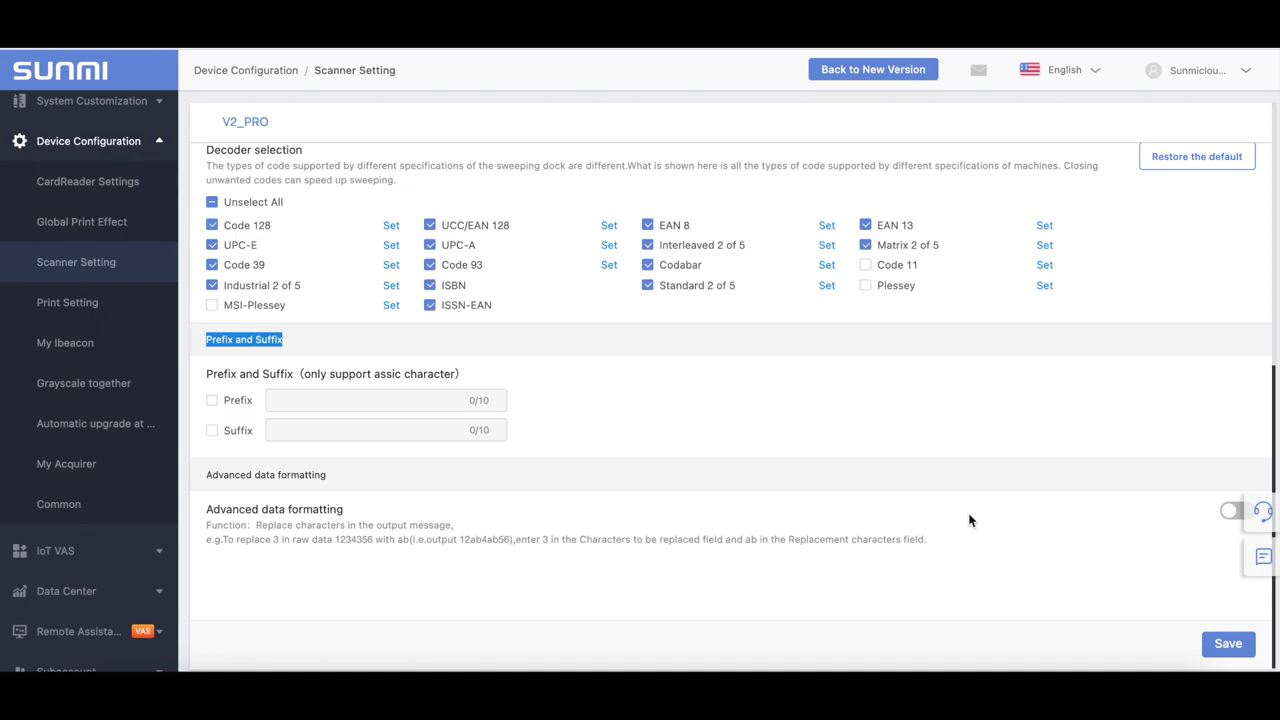
scroll(969, 520, "up", 10)
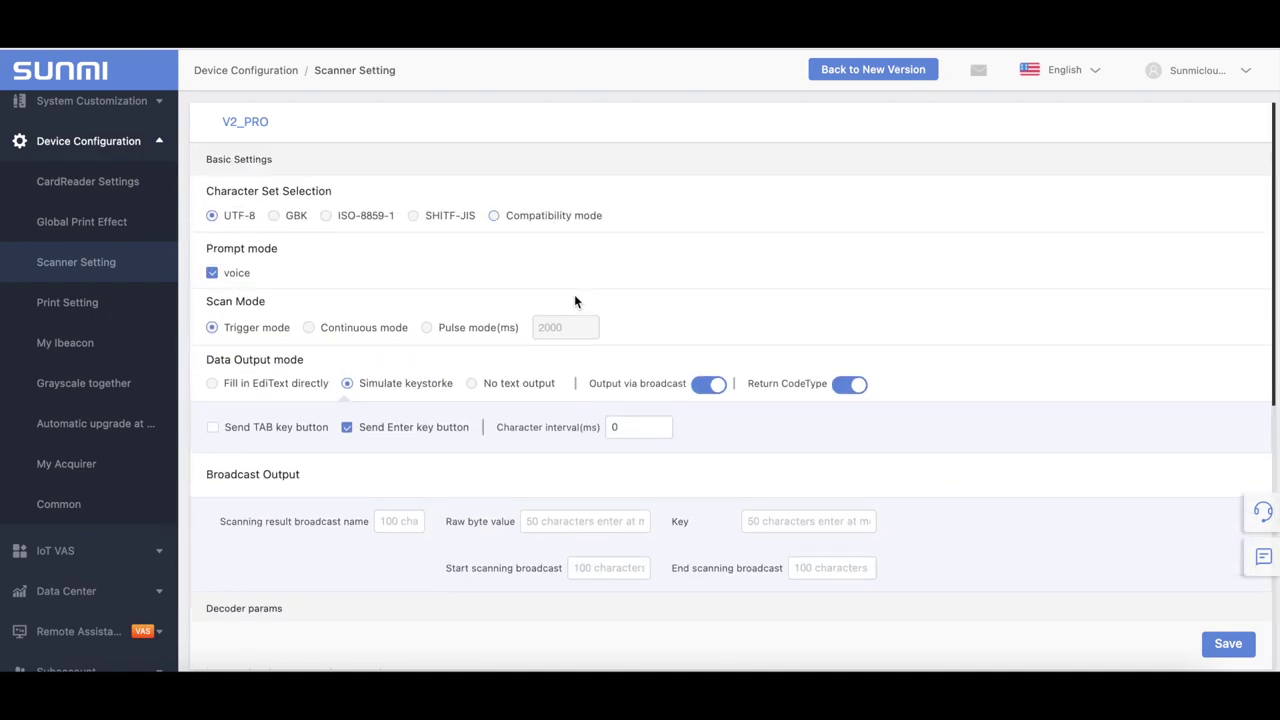
Step: Open My Ibeacon and highlight the Grayscale together explanation through the phased-upgrade recommendation
left_click(78, 344)
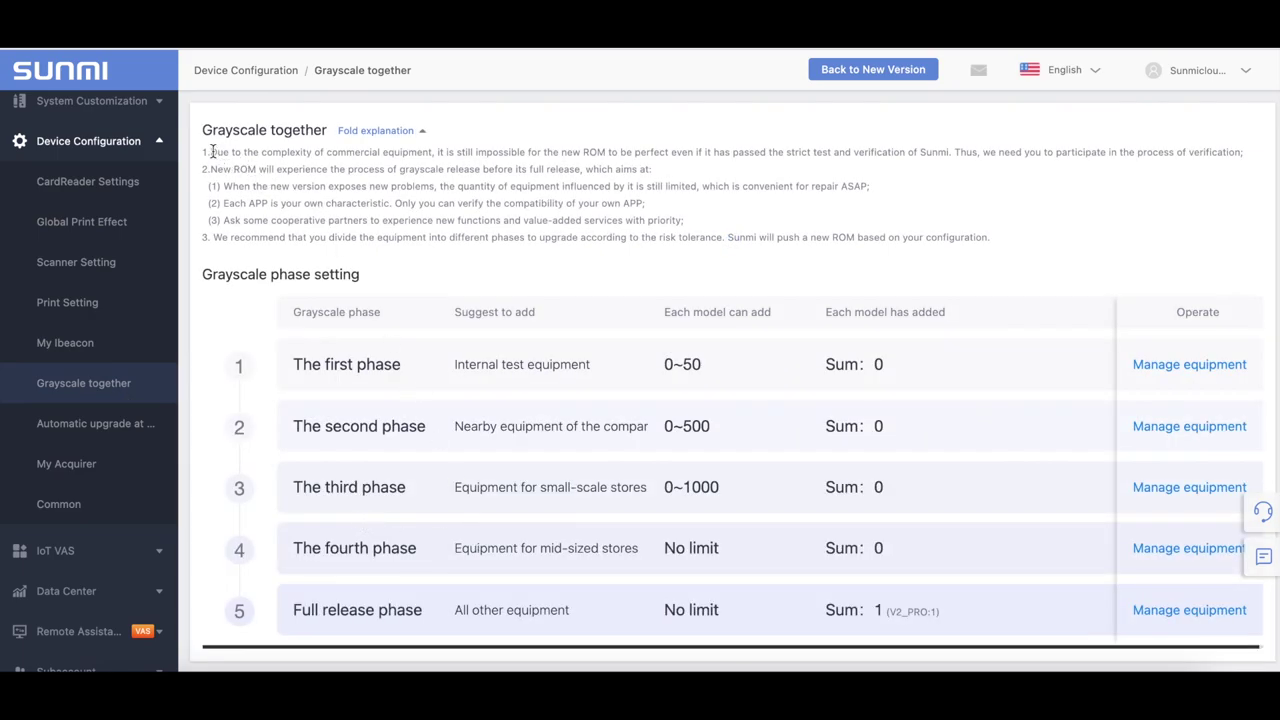
left_click_drag(212, 152, 1247, 157)
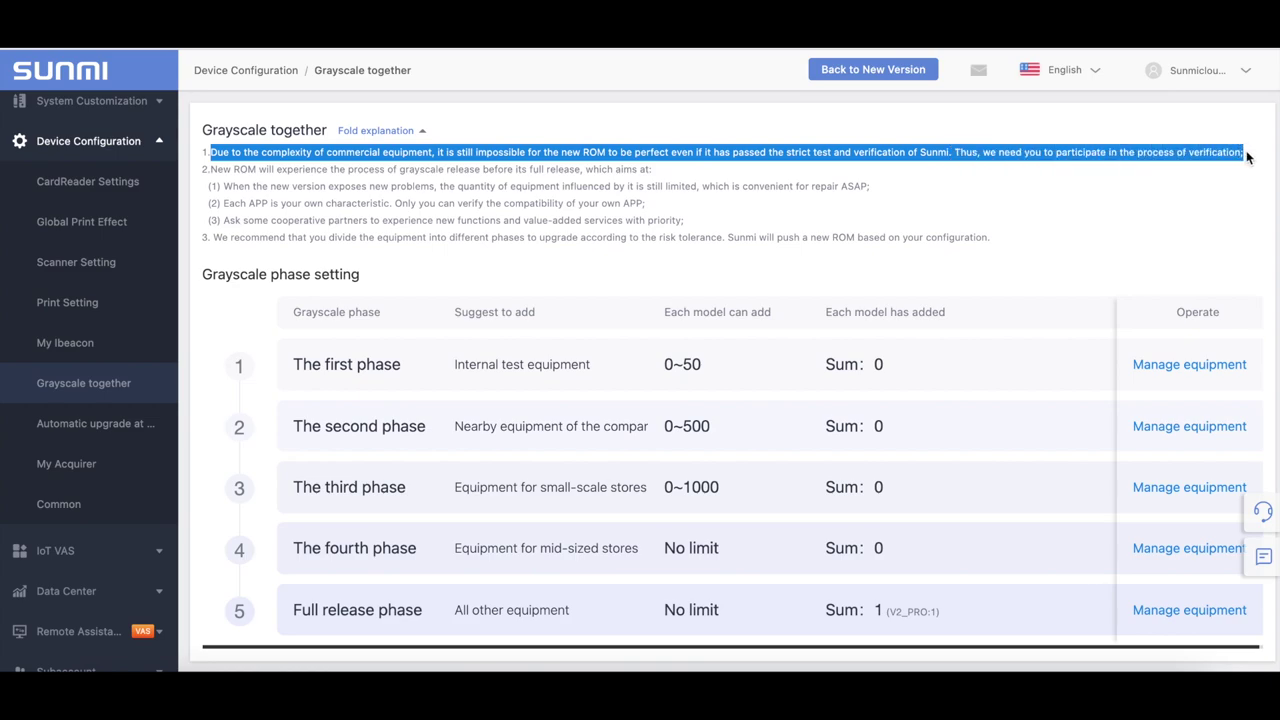
left_click_drag(1247, 157, 1239, 169)
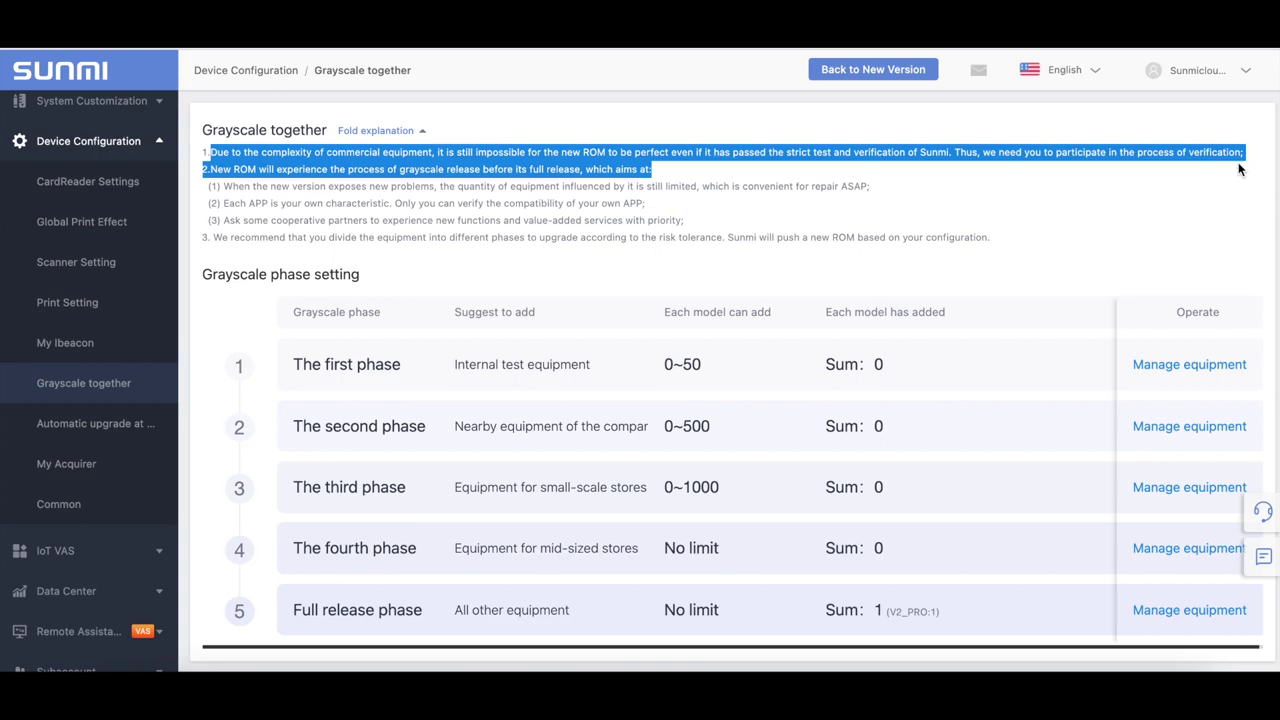
left_click_drag(1238, 169, 1246, 187)
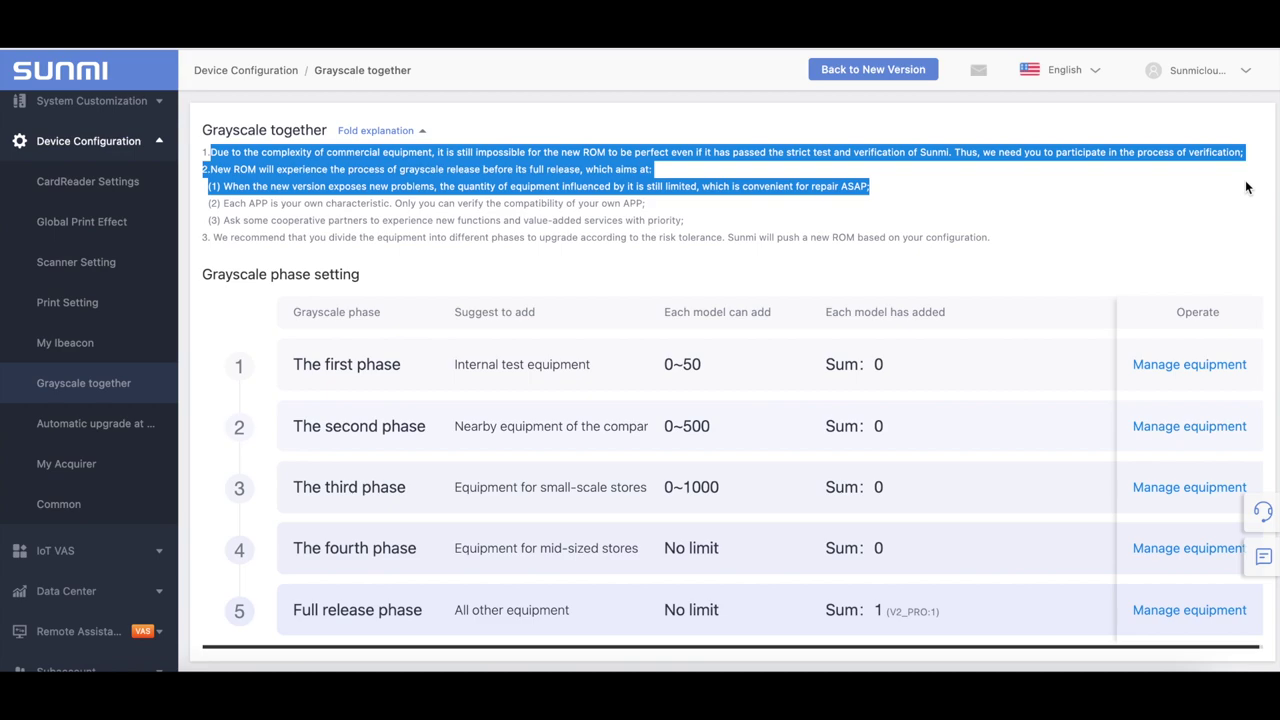
left_click_drag(1246, 187, 1246, 203)
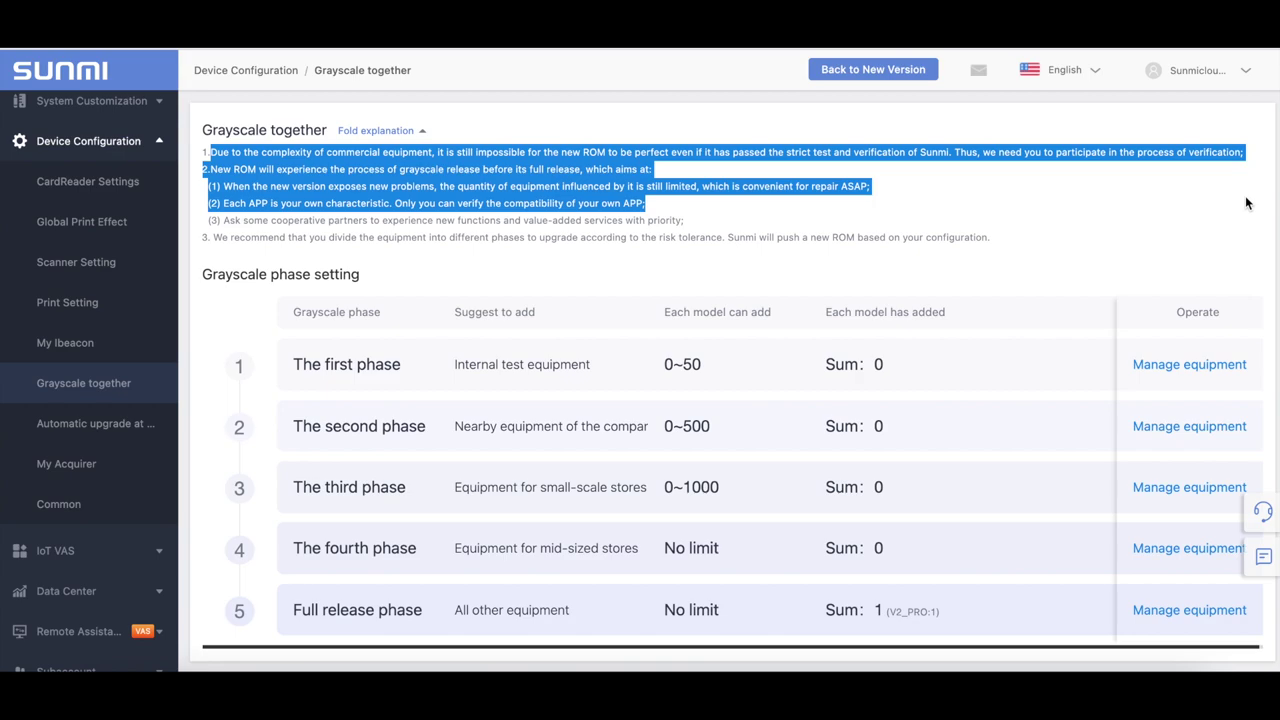
left_click_drag(1246, 203, 1248, 225)
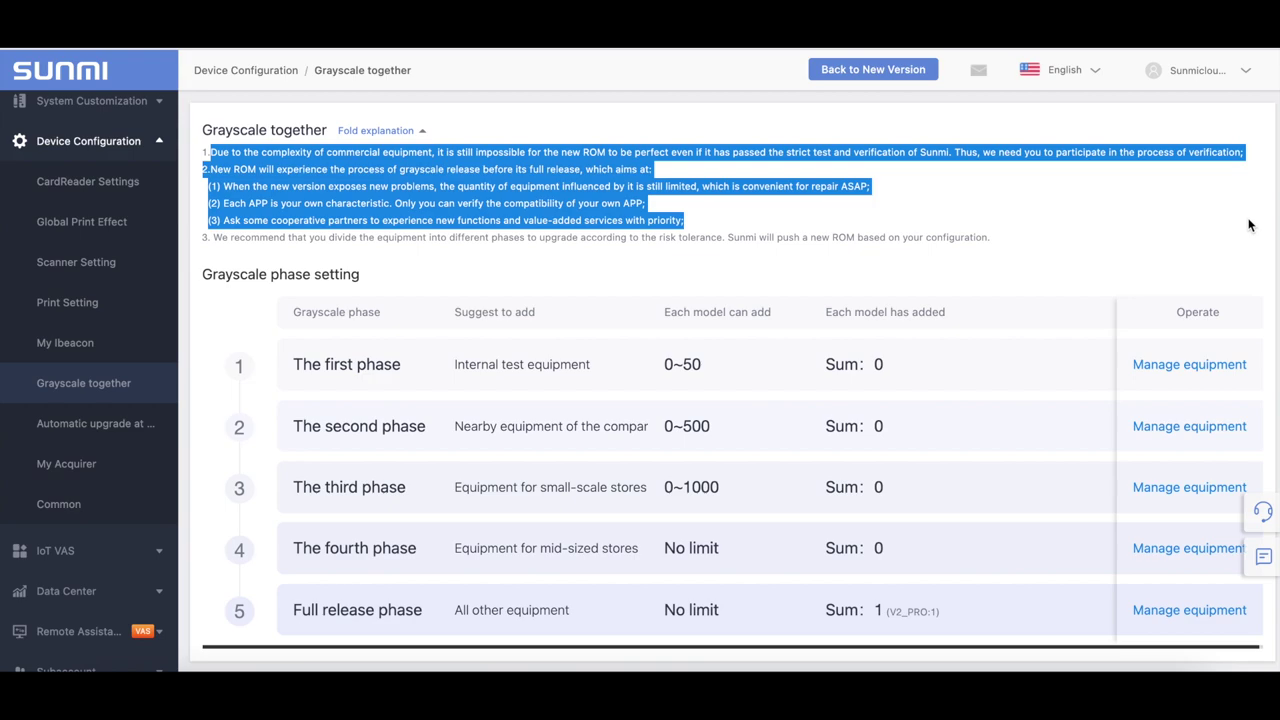
left_click_drag(1248, 225, 1253, 248)
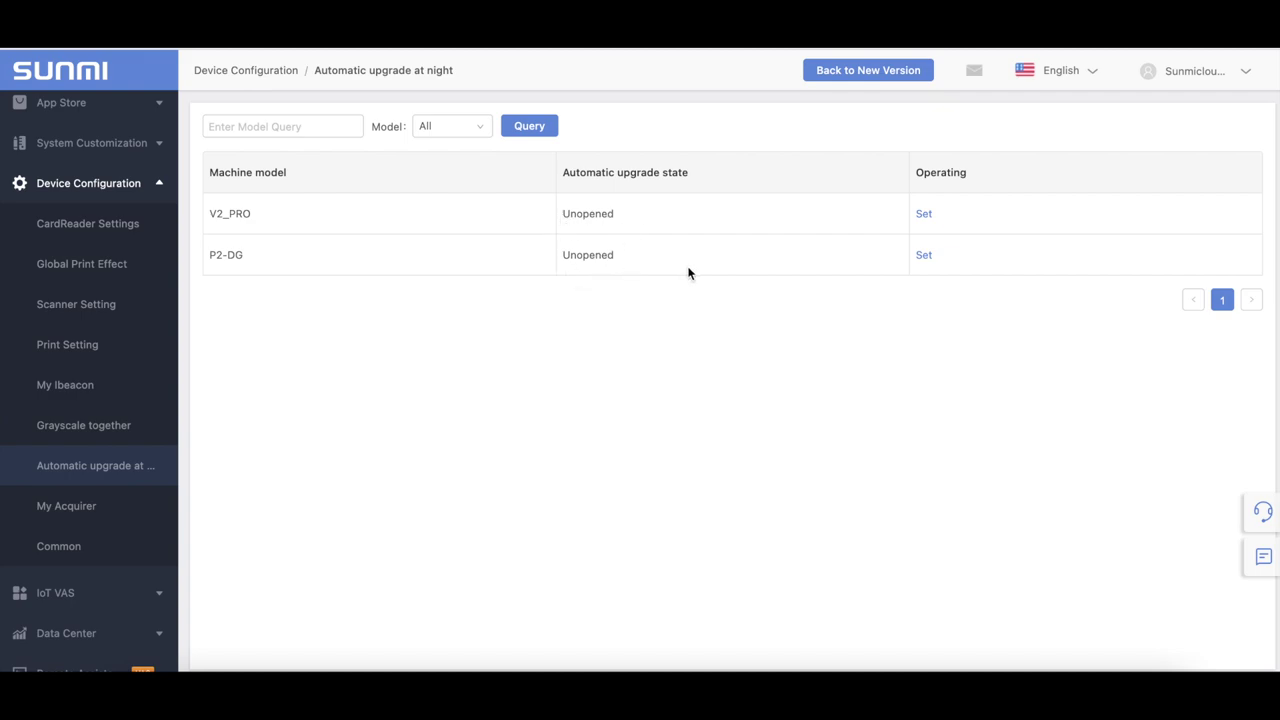
Step: Switch on and confirm automatic upgrade at night for V2_PRO, then view the installation prompt help
left_click(924, 214)
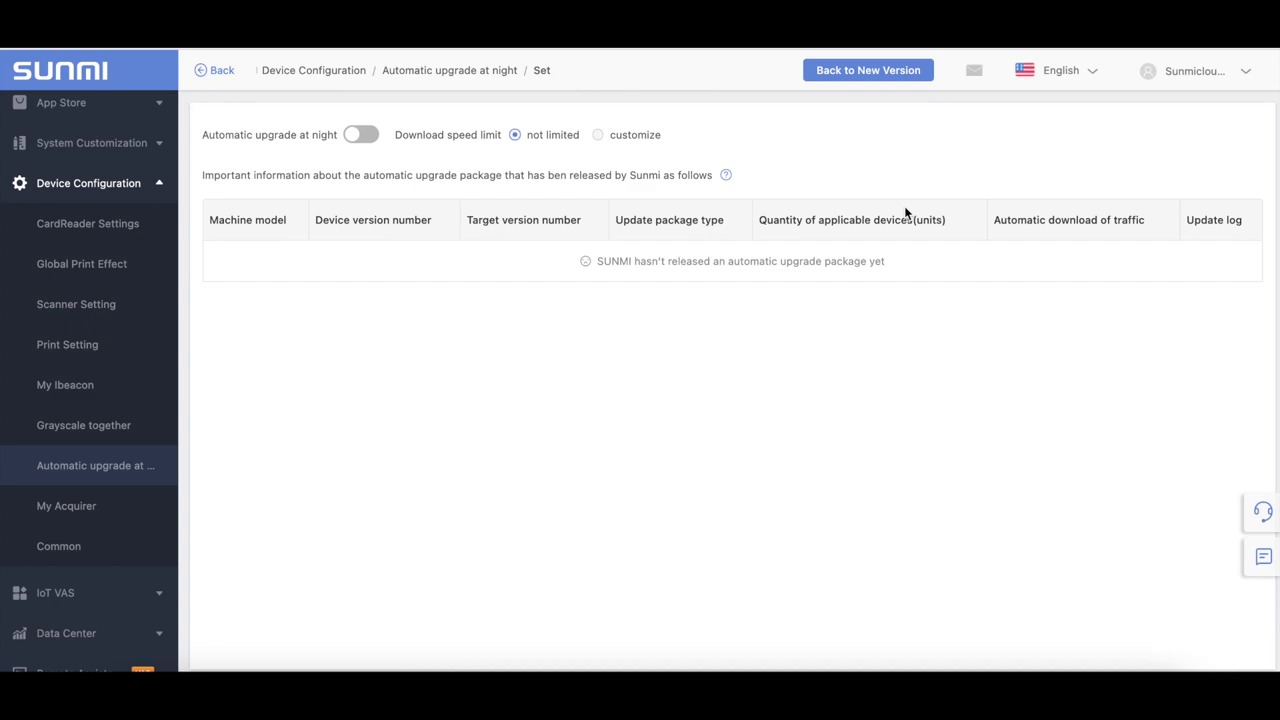
left_click(362, 138)
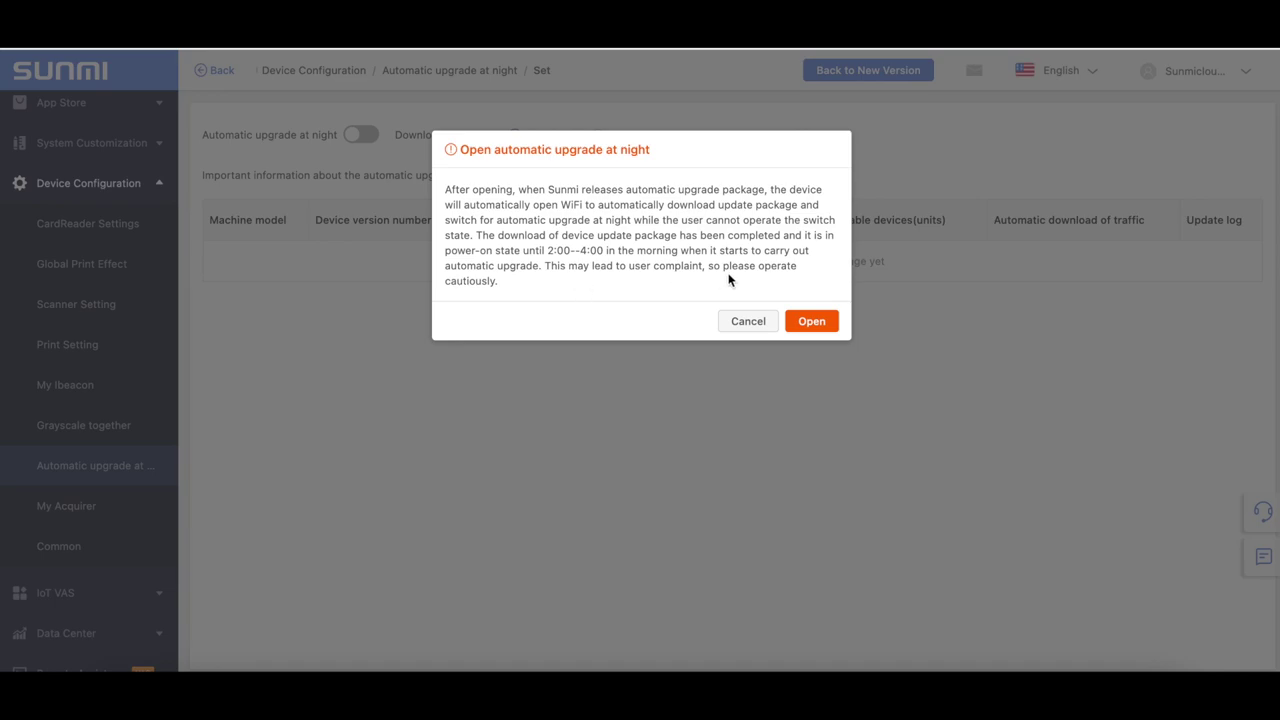
left_click(811, 321)
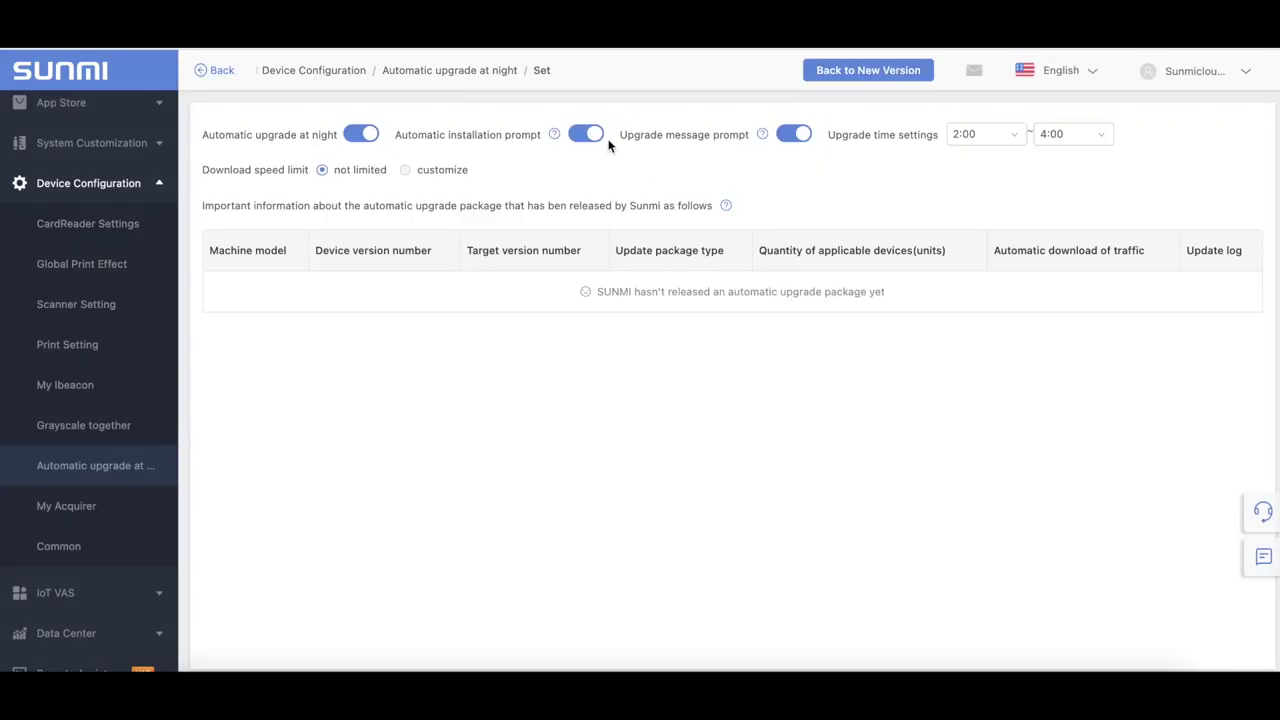
left_click(555, 135)
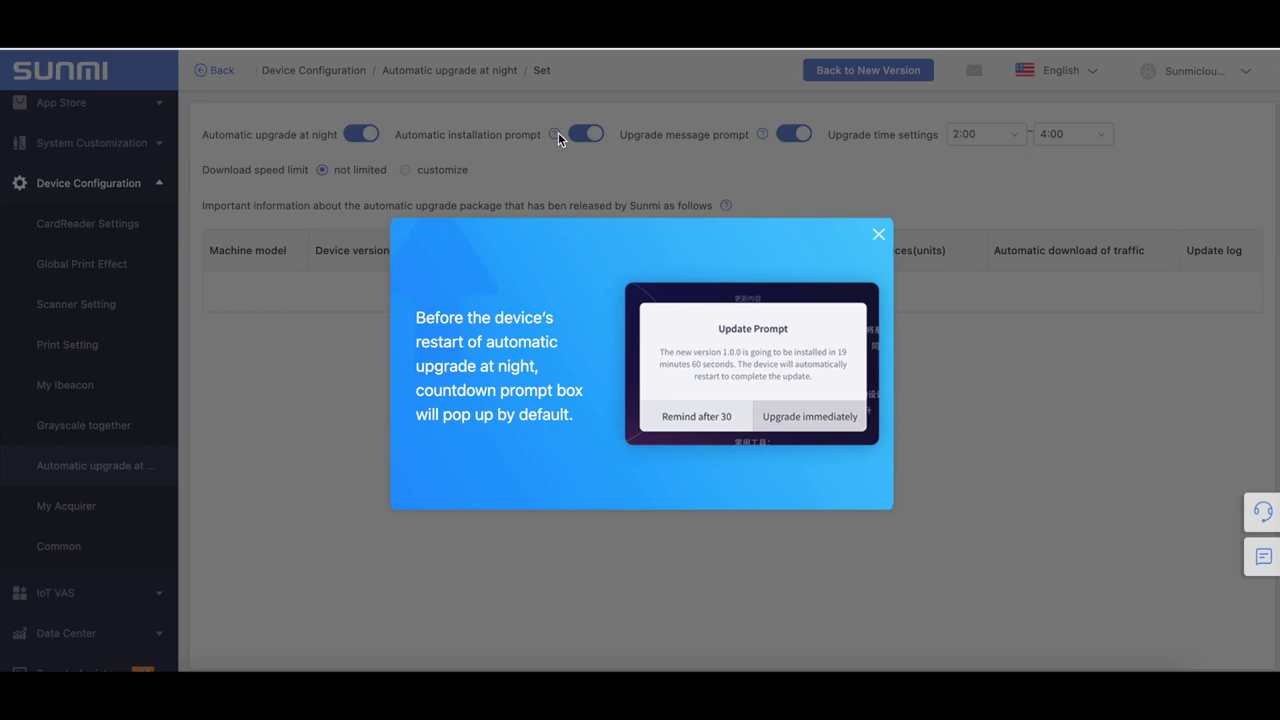
Step: Read the upgrade message prompt help, then highlight the Download speed limit and package info lines
left_click(881, 233)
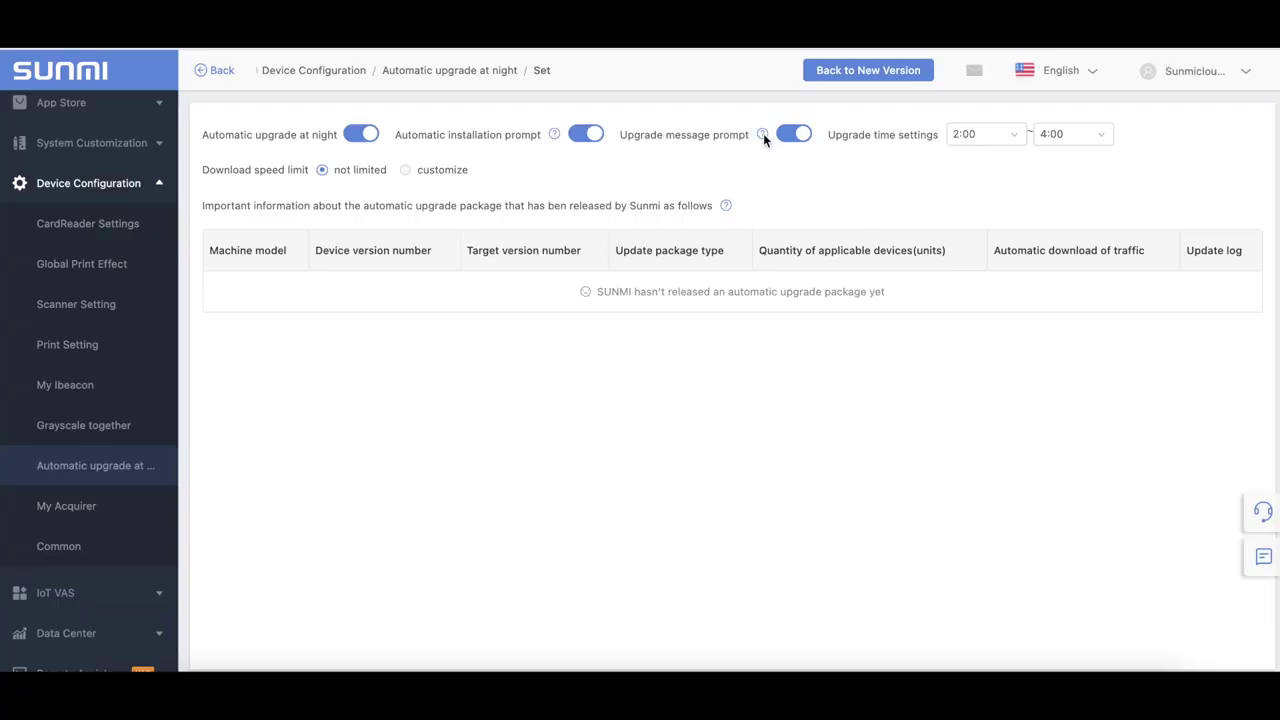
left_click(762, 134)
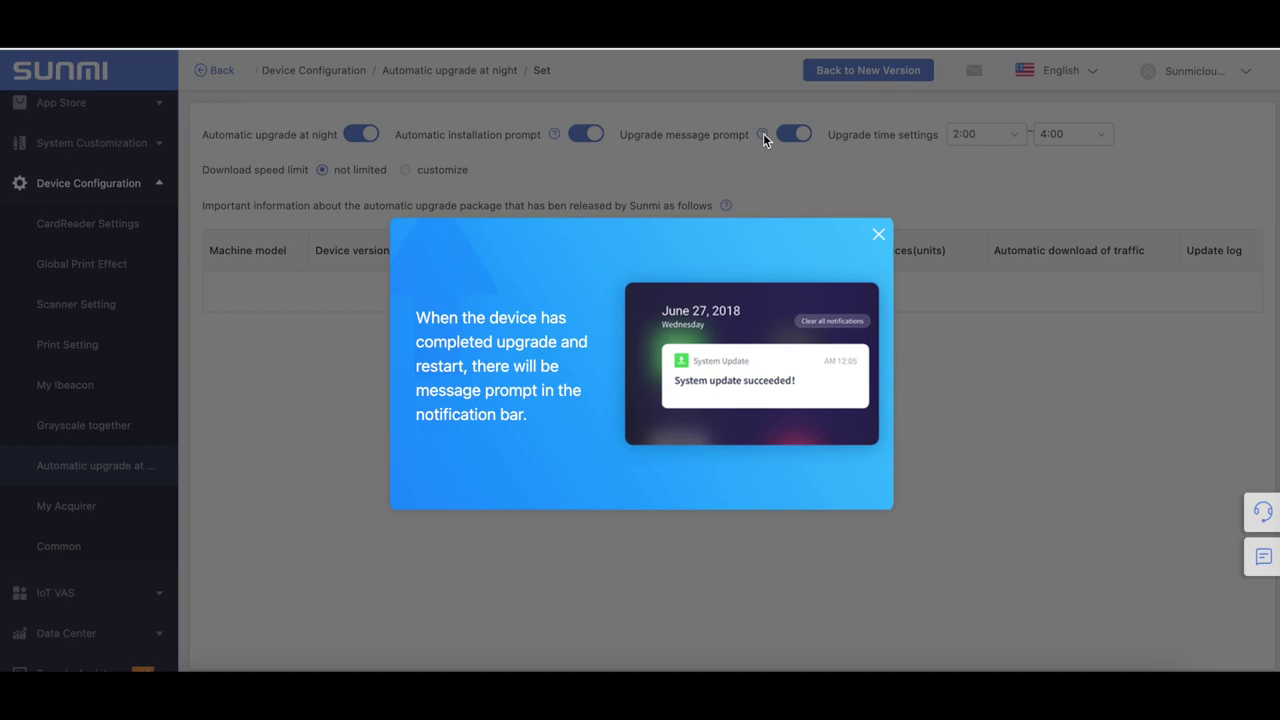
left_click(878, 236)
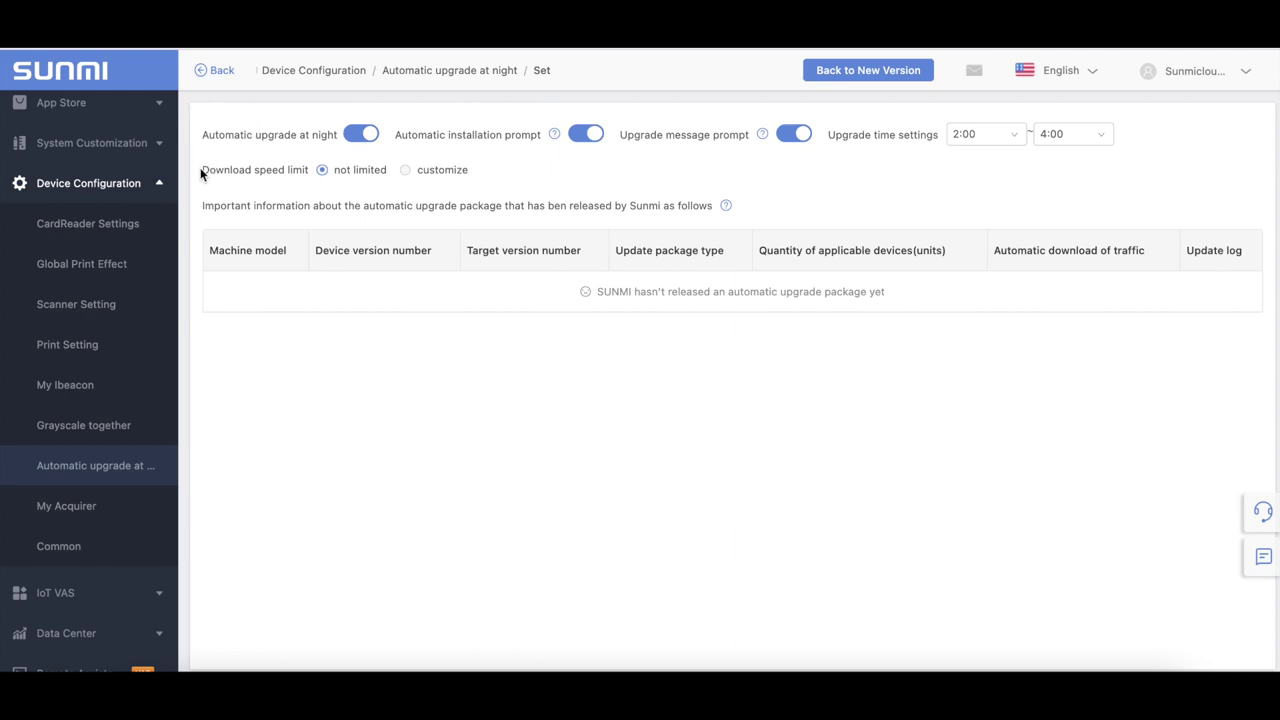
left_click_drag(201, 169, 317, 177)
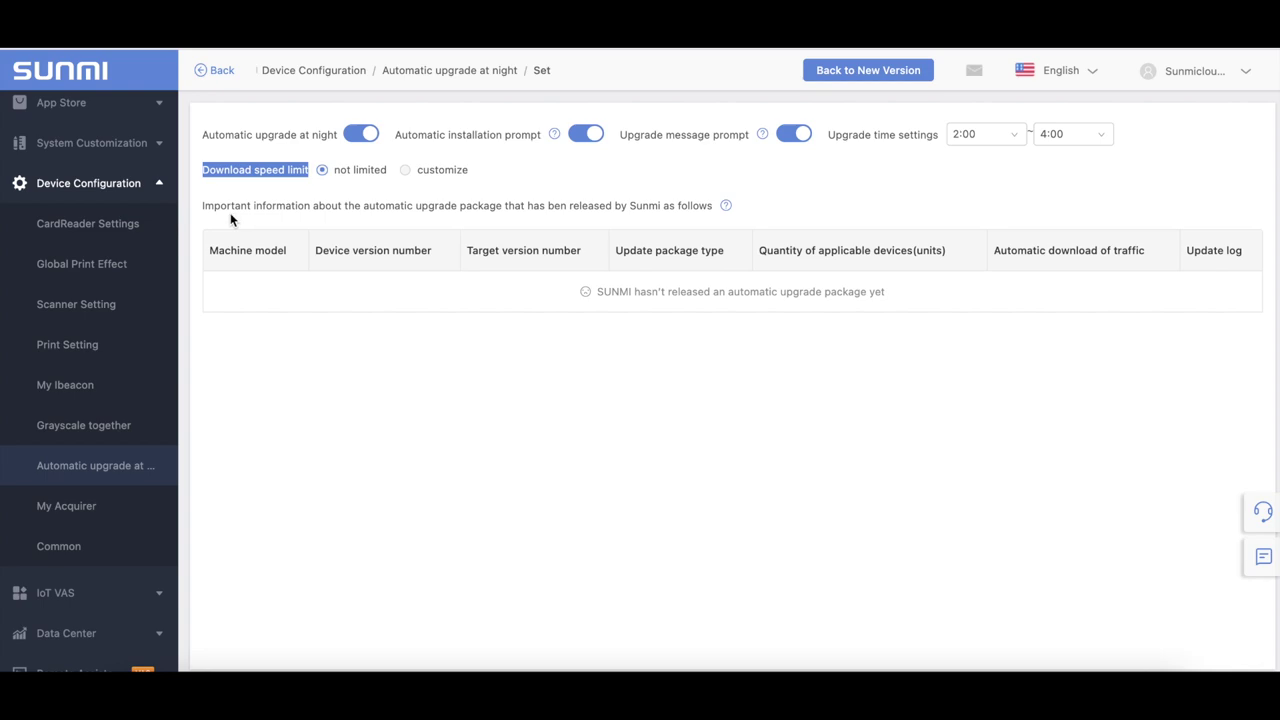
left_click_drag(201, 205, 718, 210)
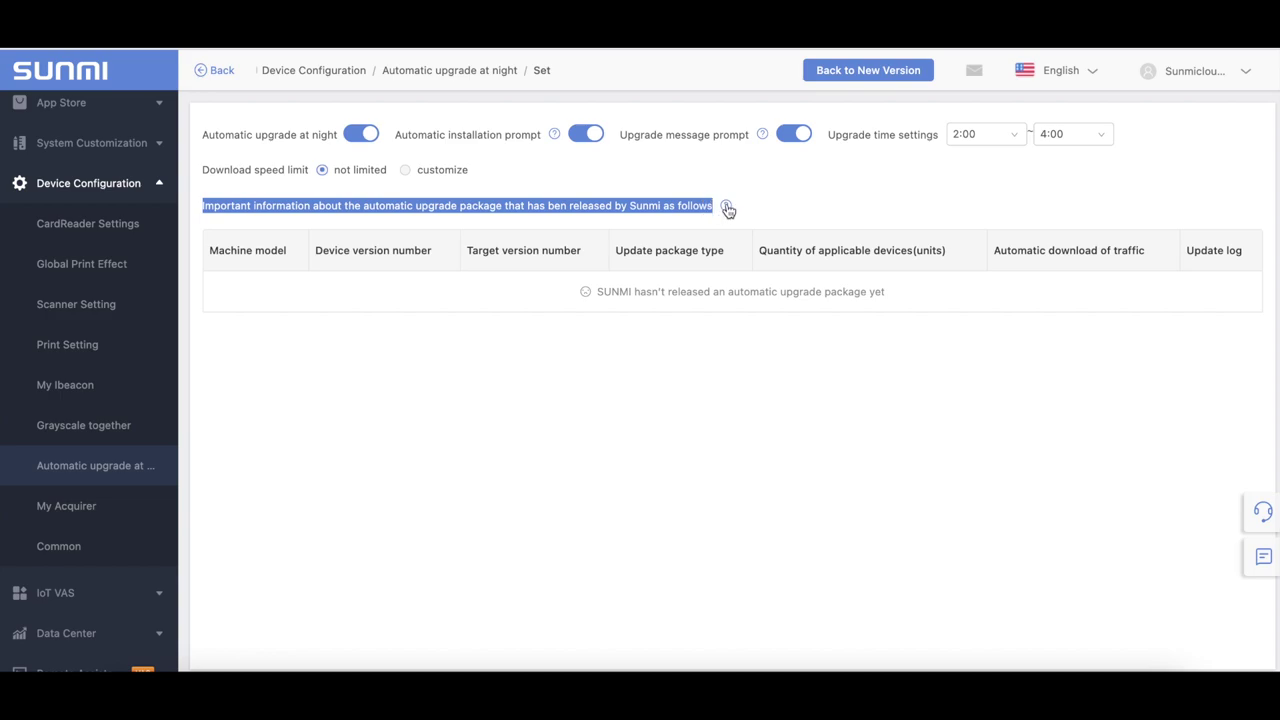
Step: View the upgrade package table help, then go to the Common configuration page
left_click(727, 206)
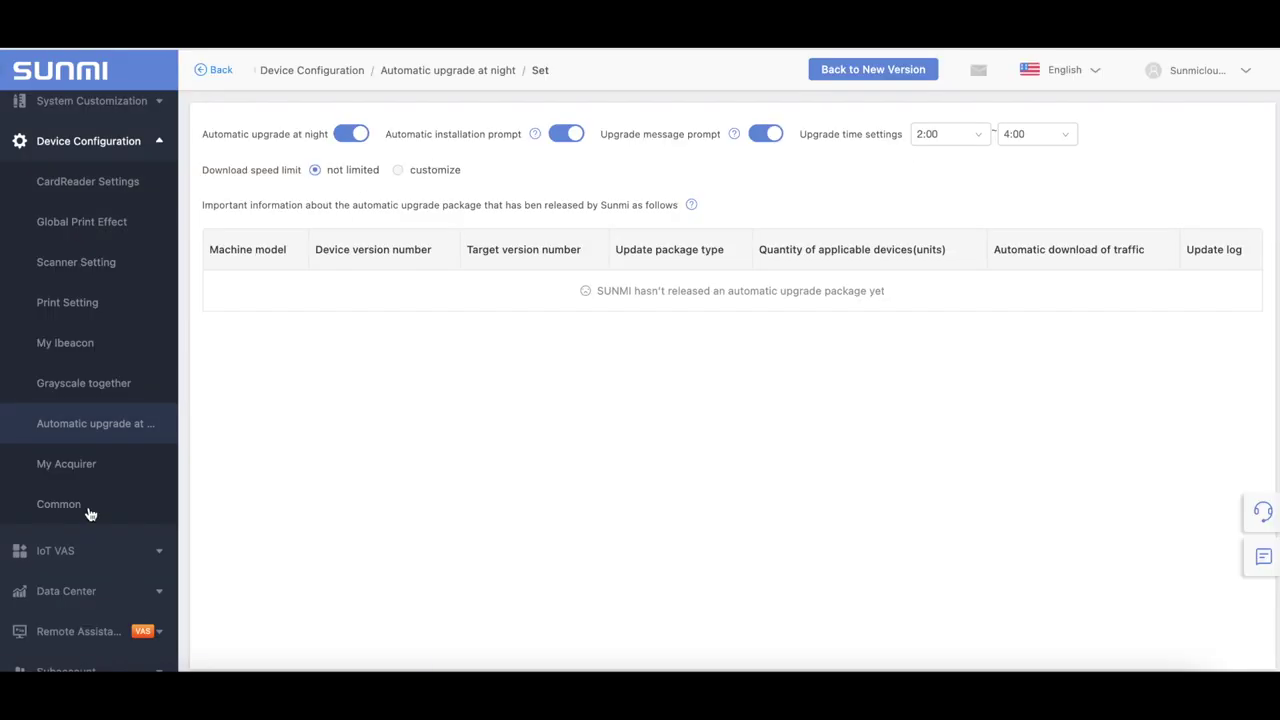
left_click(88, 508)
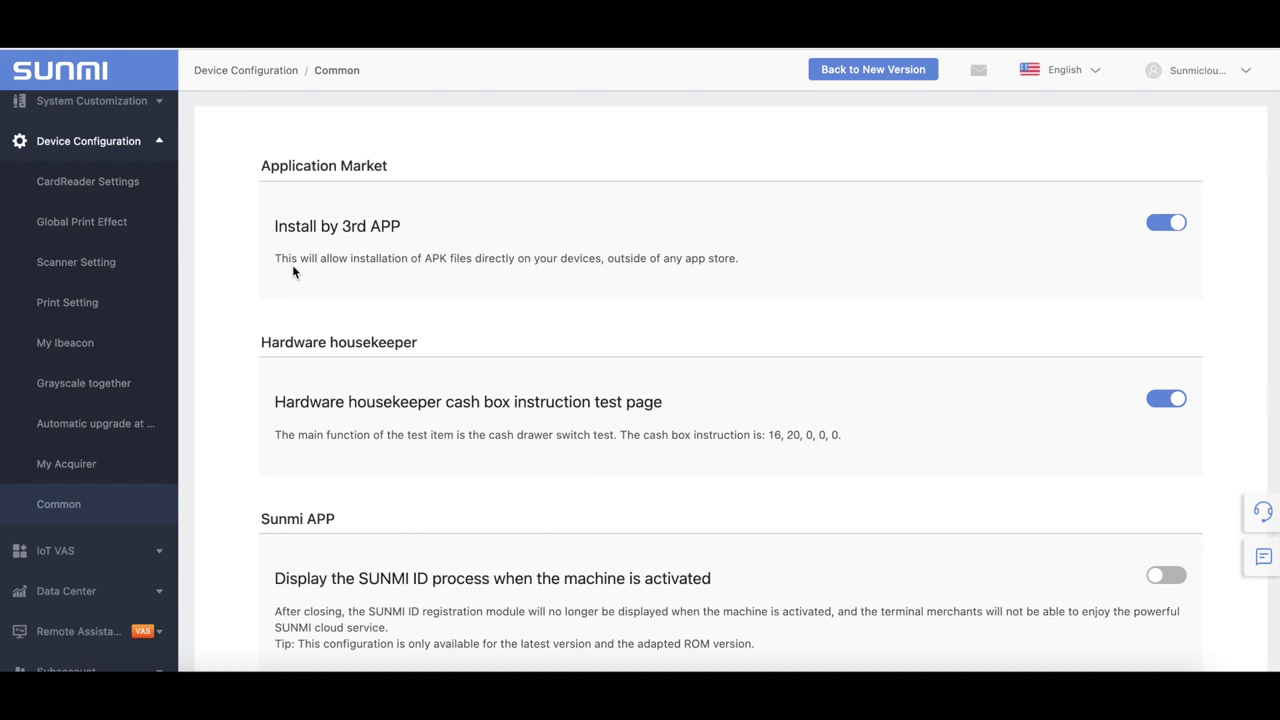
Step: Read the APK installation and cash drawer test descriptions on the Common page
left_click_drag(276, 258, 771, 258)
left_click(727, 350)
scroll(726, 352, "down", 1)
scroll(726, 352, "down", 2)
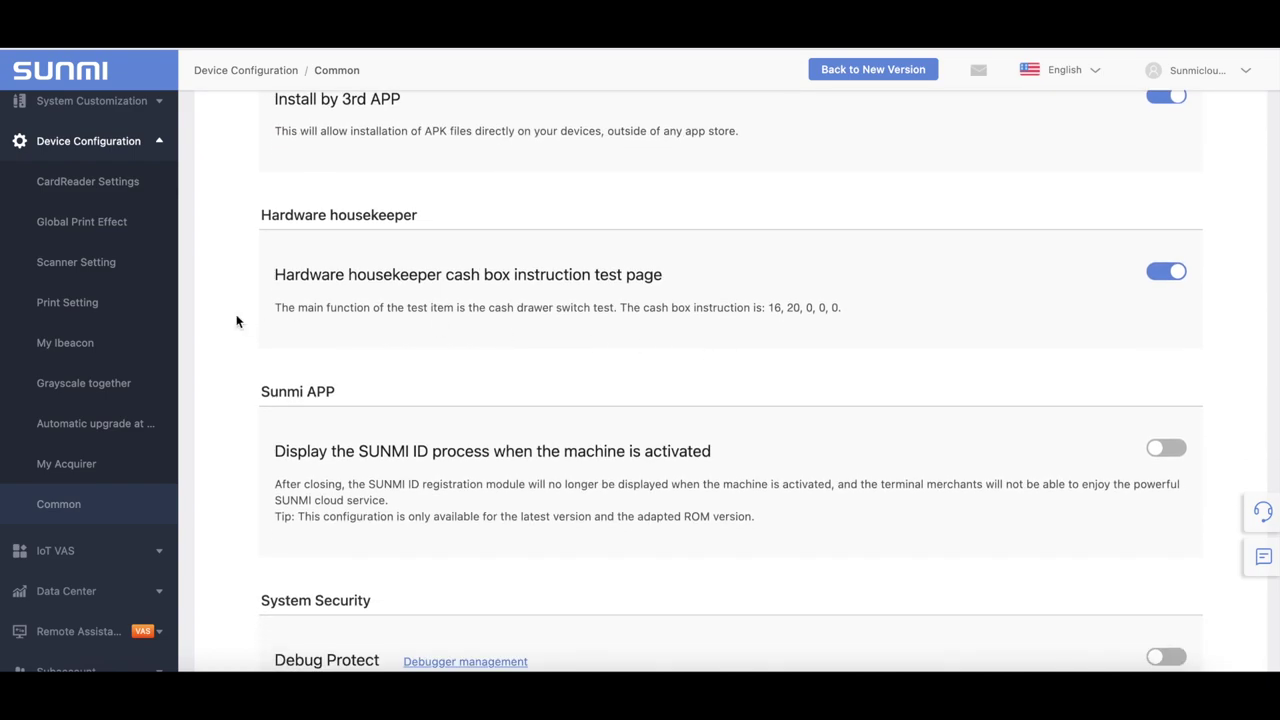
left_click_drag(278, 307, 662, 342)
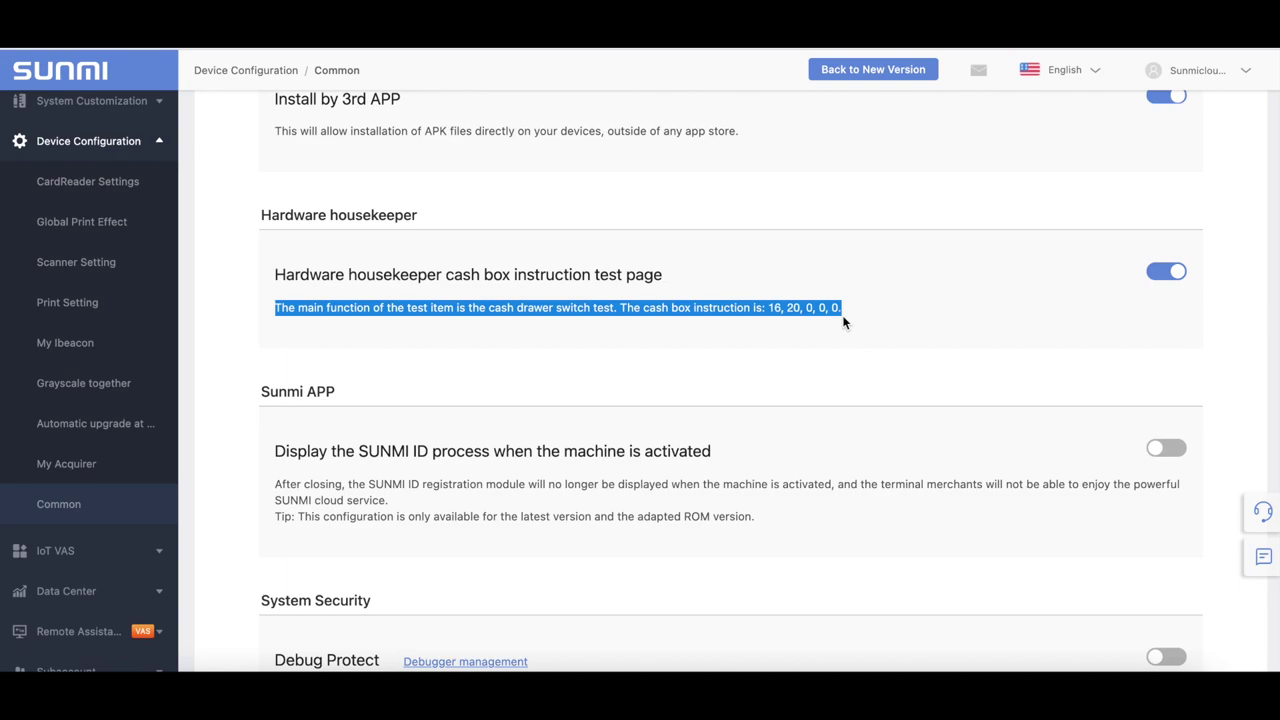
left_click(724, 462)
Step: Review the Debug Protect and Google app settings, then expand the System Customization list
scroll(724, 462, "down", 3)
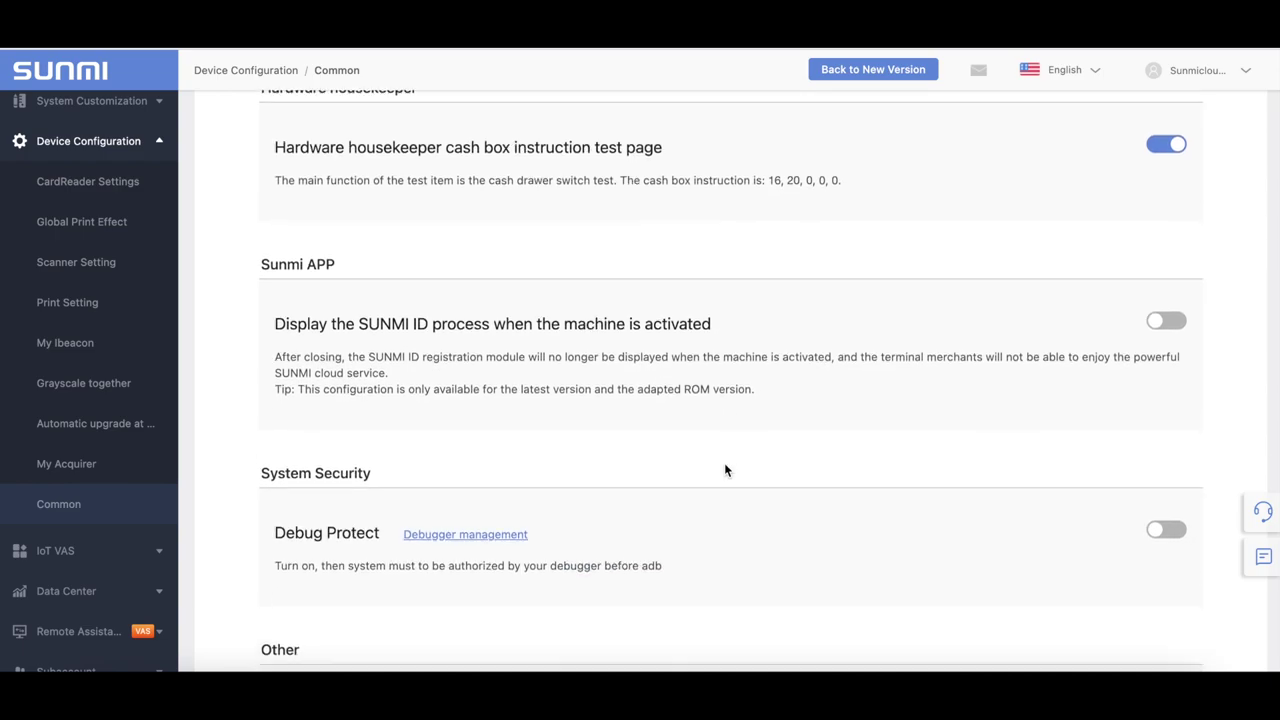
scroll(725, 470, "down", 3)
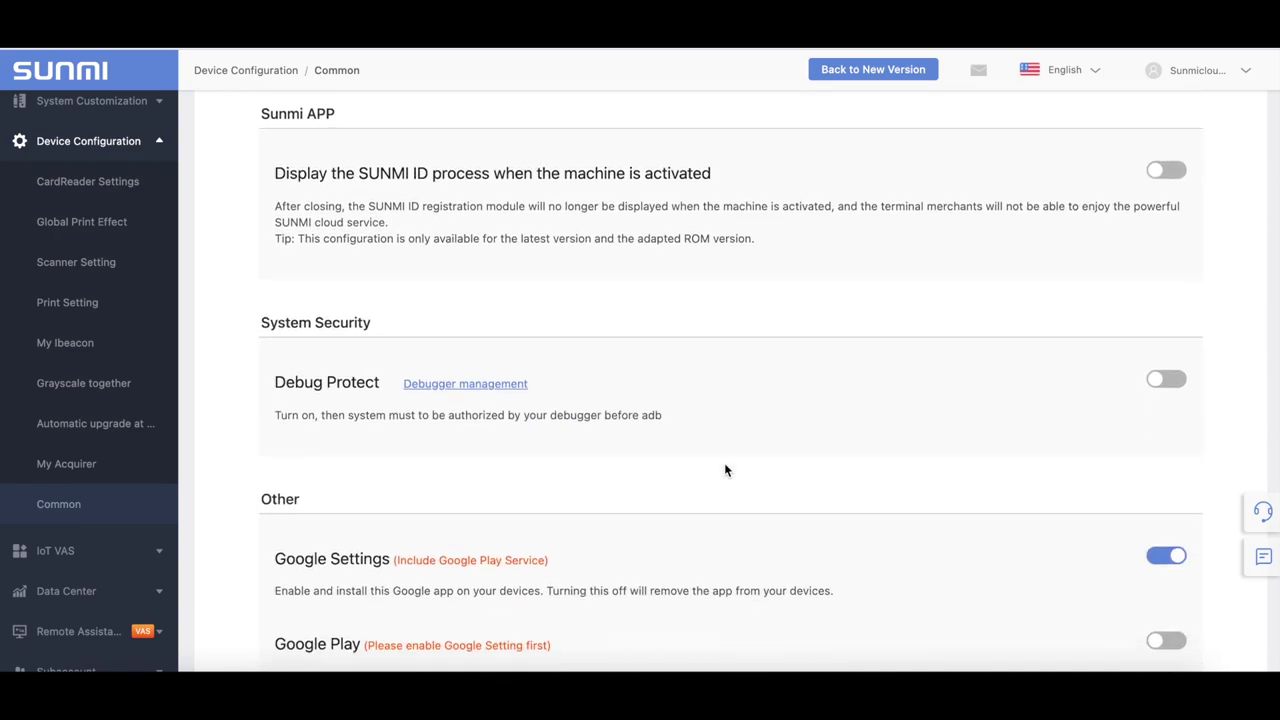
left_click_drag(274, 414, 689, 423)
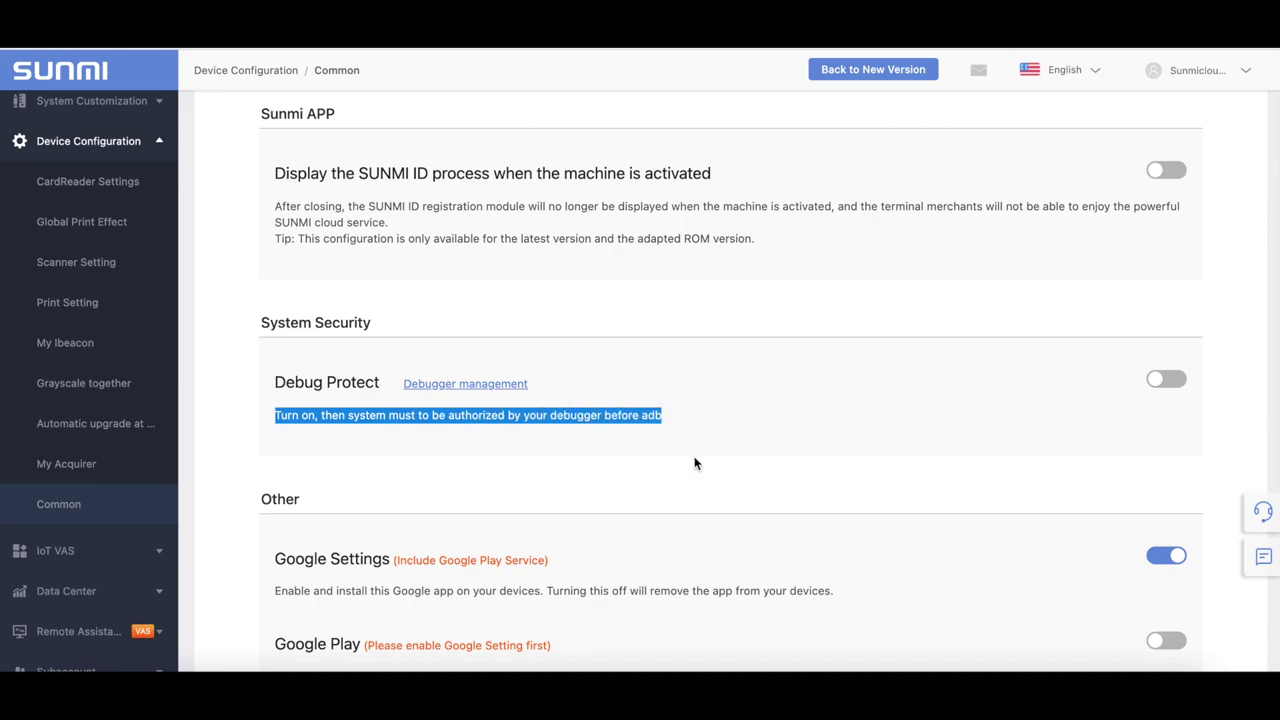
scroll(695, 463, "down", 2)
left_click(621, 490)
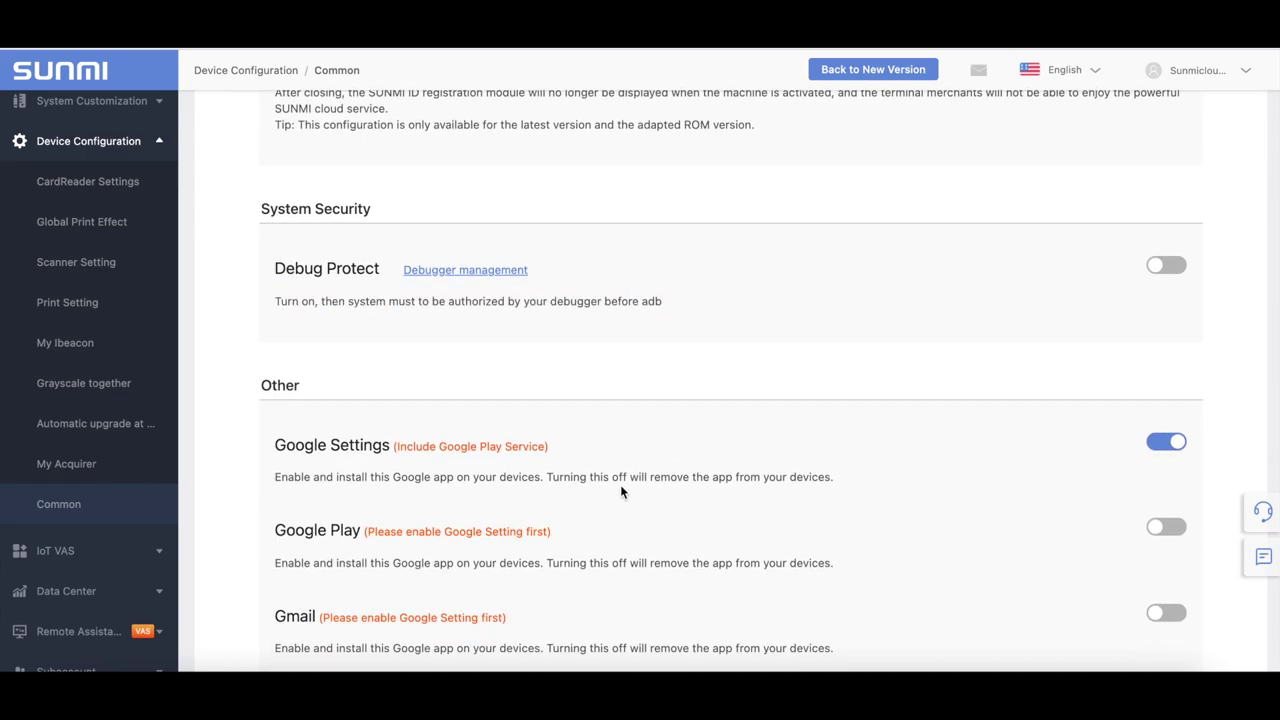
scroll(620, 491, "down", 2)
scroll(620, 491, "down", 2)
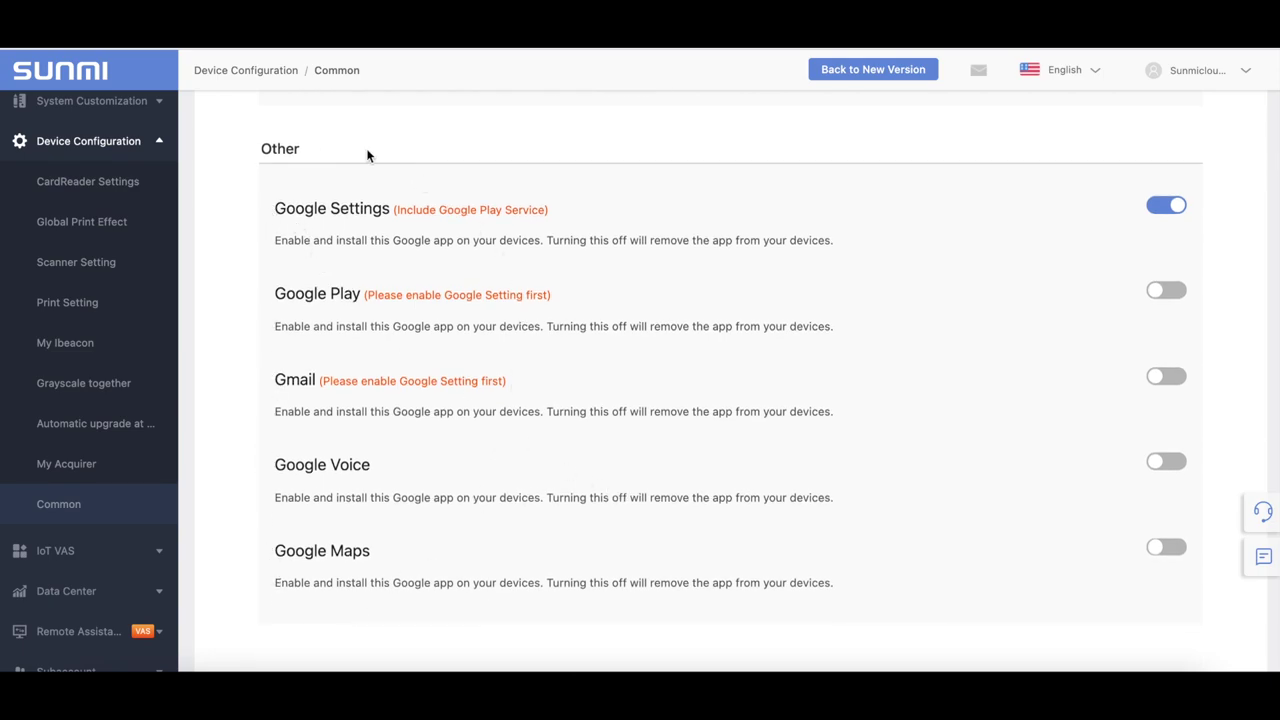
left_click(74, 104)
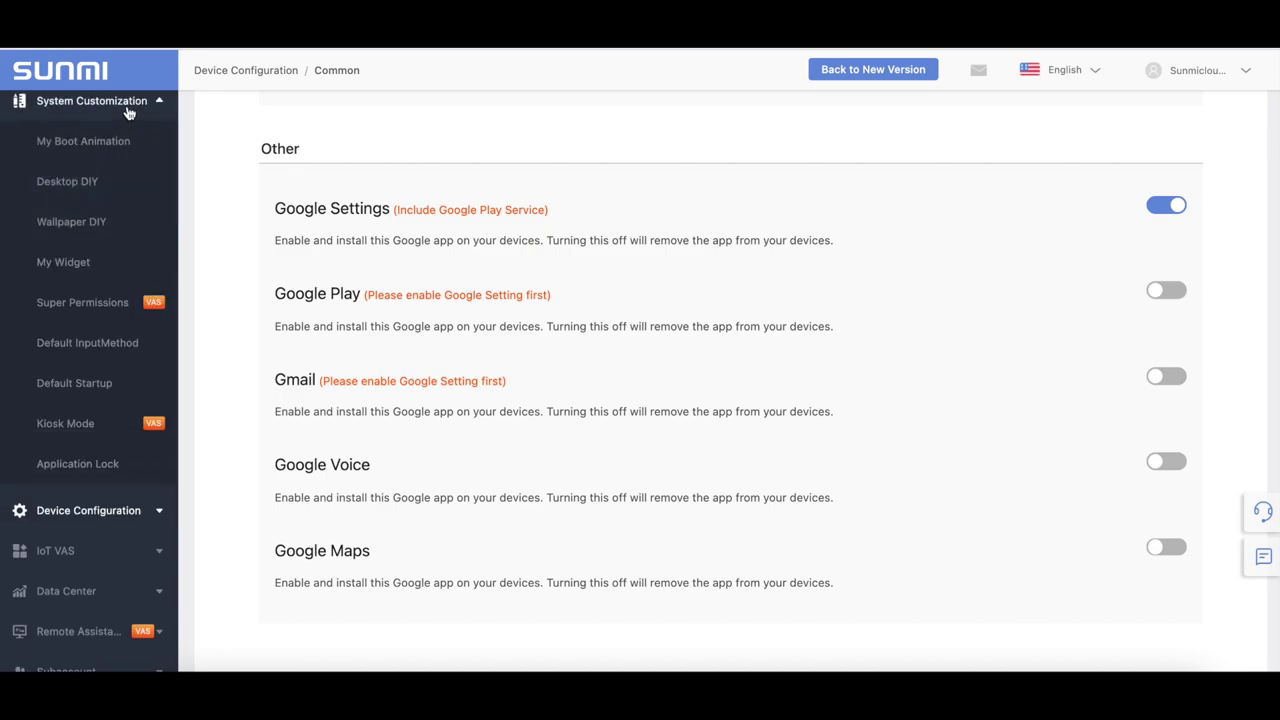
scroll(100, 197, "up", 1)
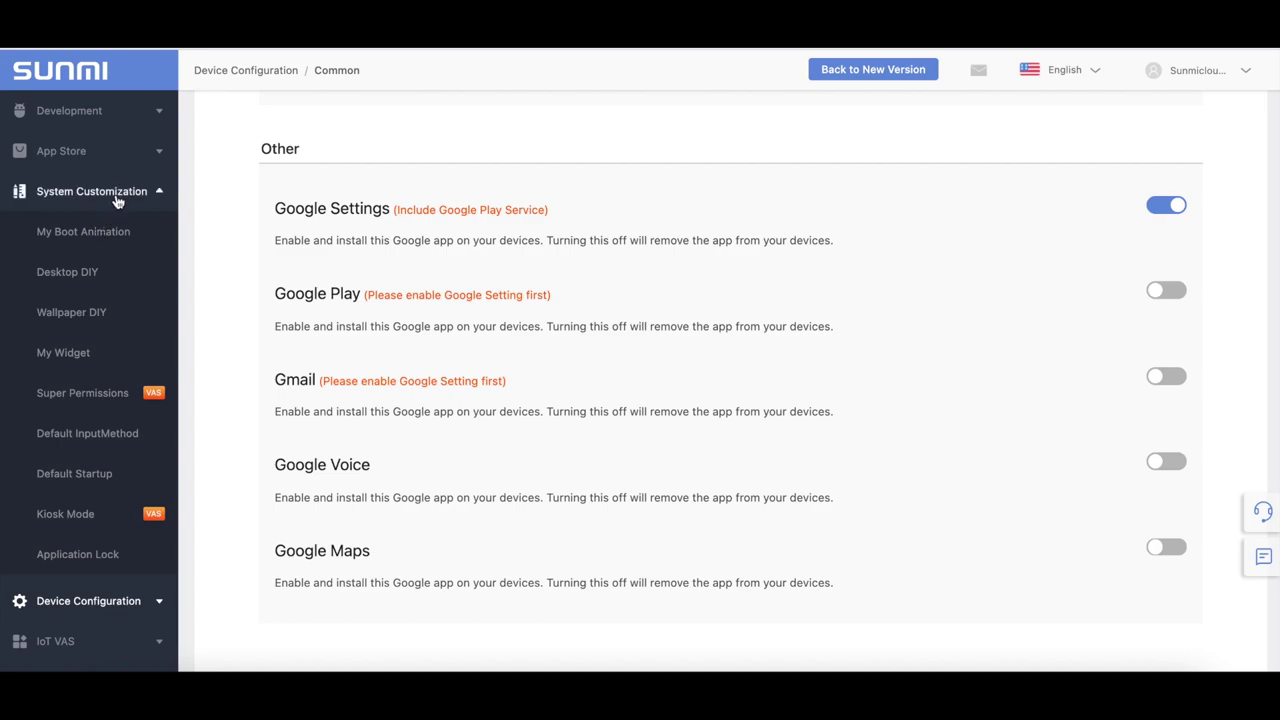
Step: Switch My Boot Animation to Custom and read the picture and zip making rules
left_click(106, 223)
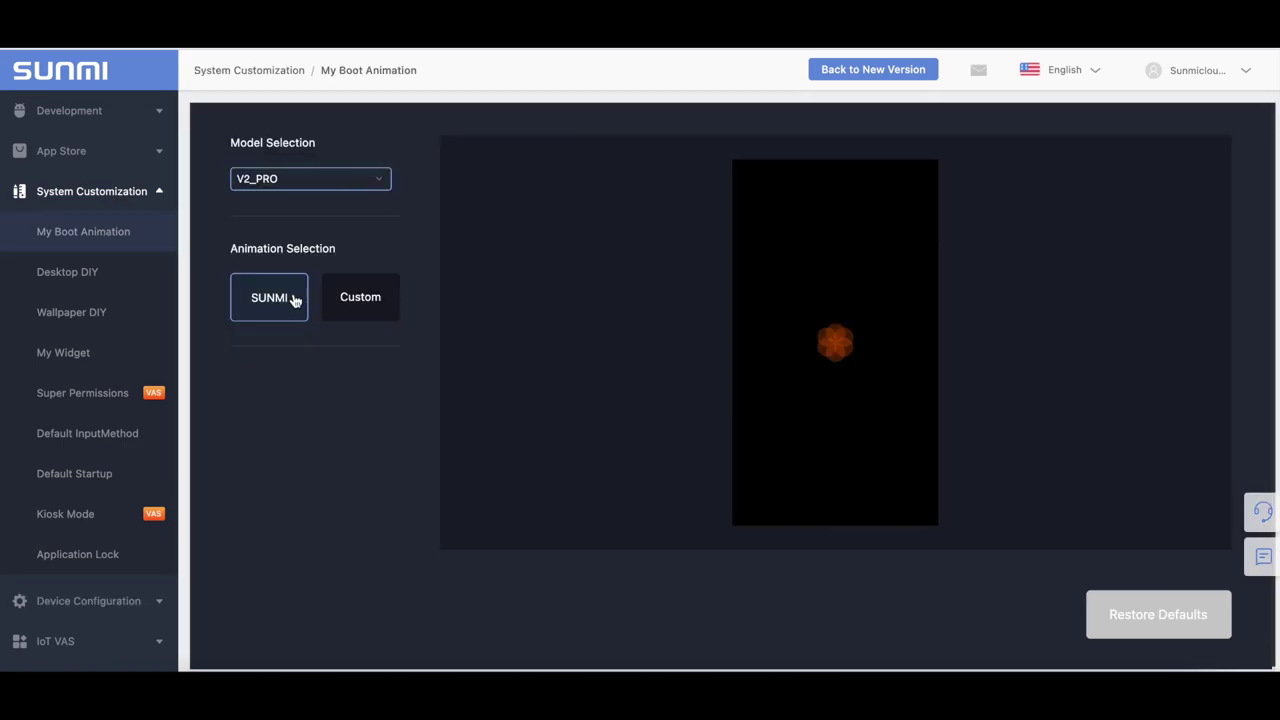
left_click(362, 298)
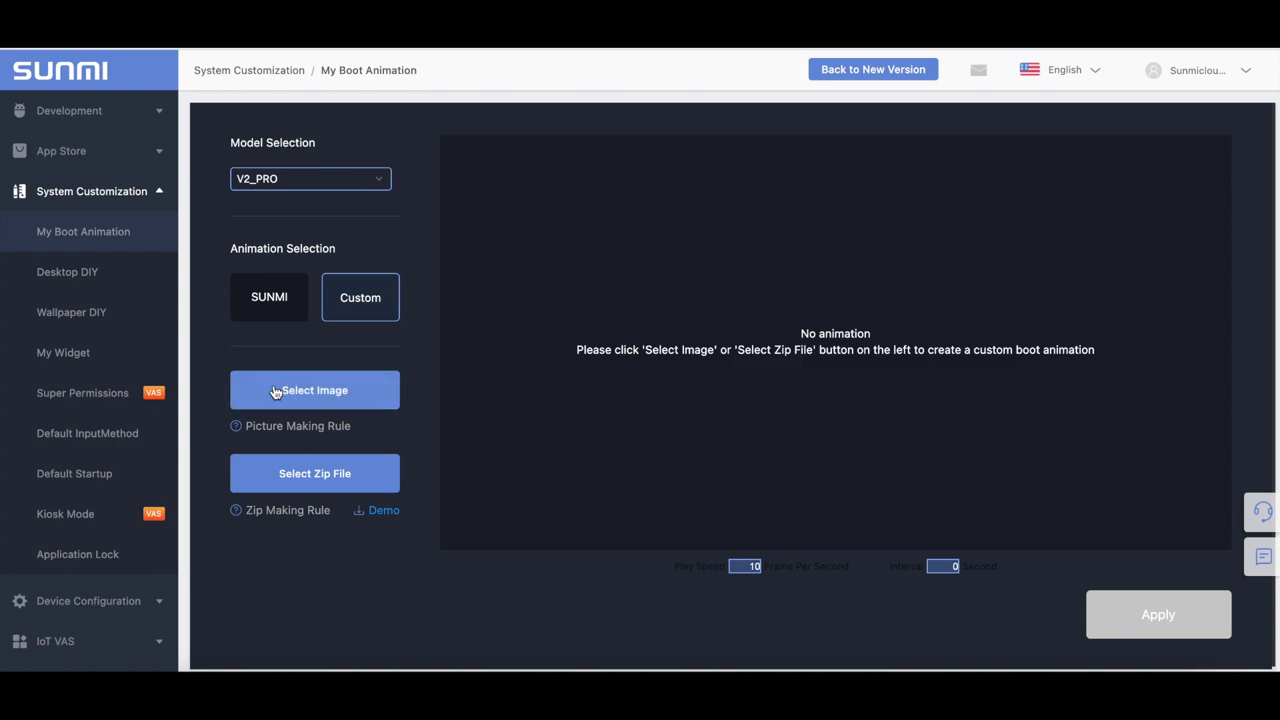
left_click(237, 431)
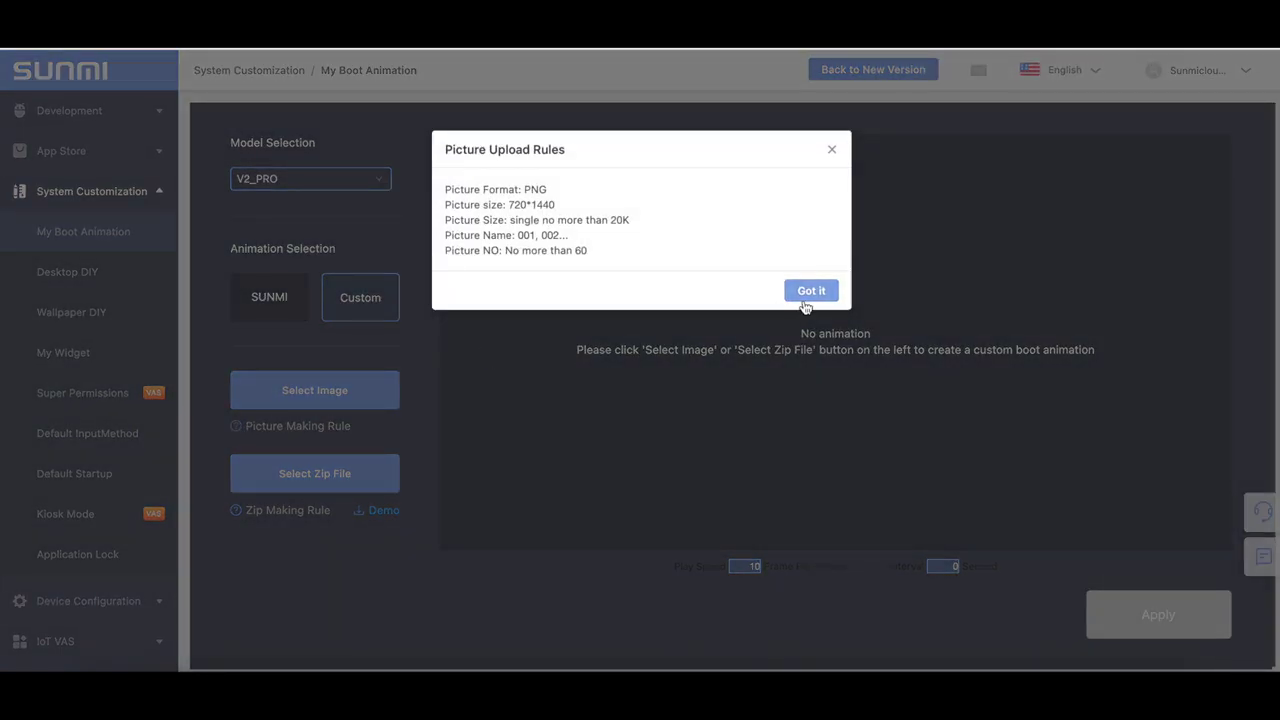
left_click(811, 291)
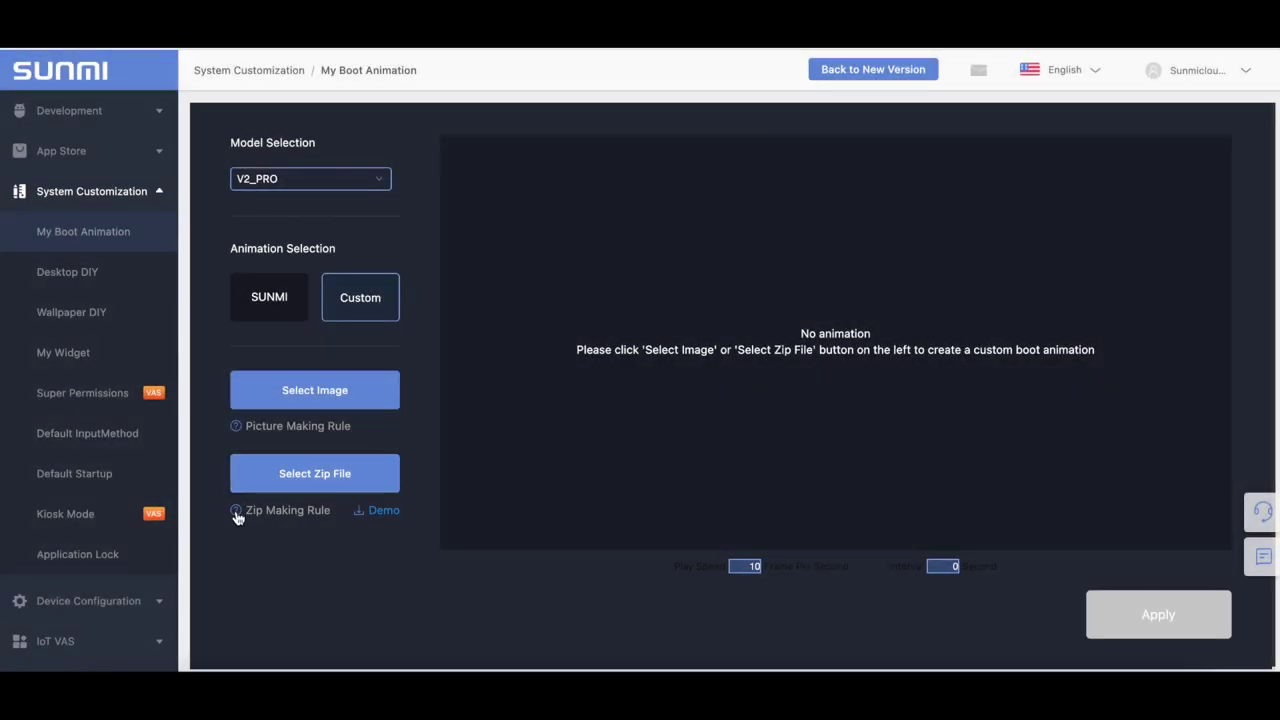
left_click(237, 512)
scroll(693, 378, "down", 5)
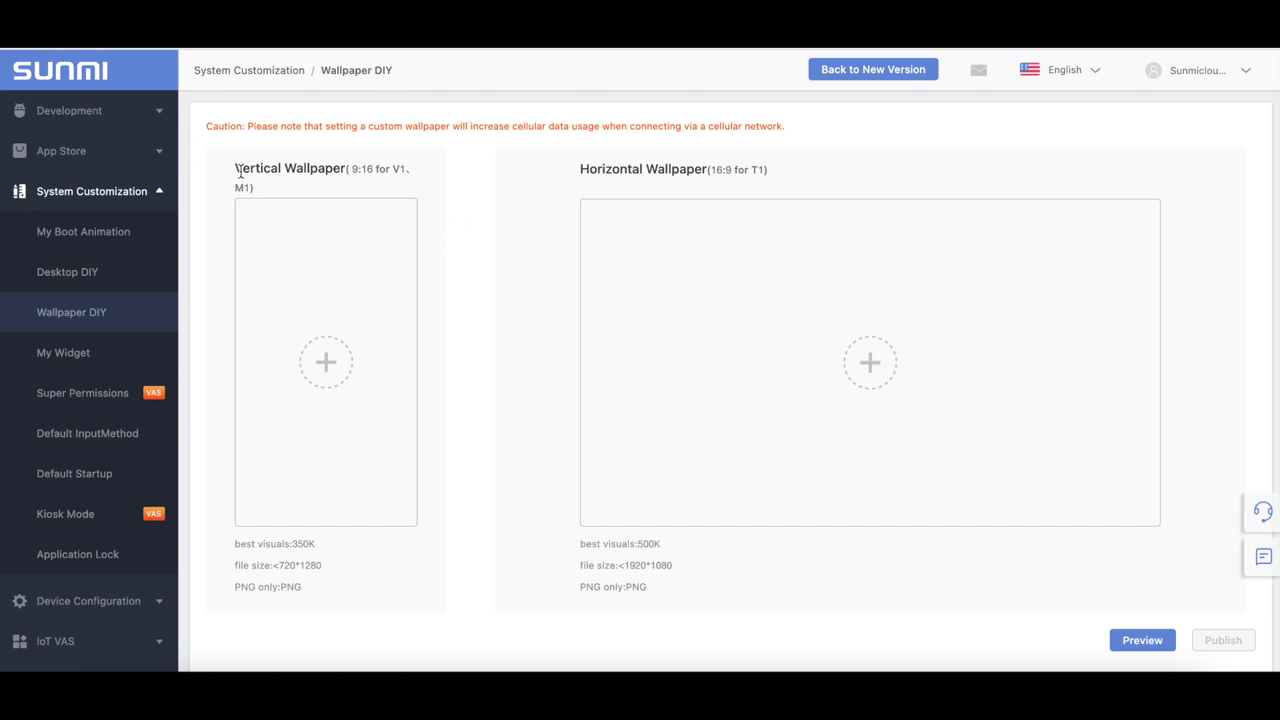
Step: Make 搜狗输入法 8.28.1 the V2_PRO default input method and begin choosing its startup app
left_click_drag(236, 169, 355, 180)
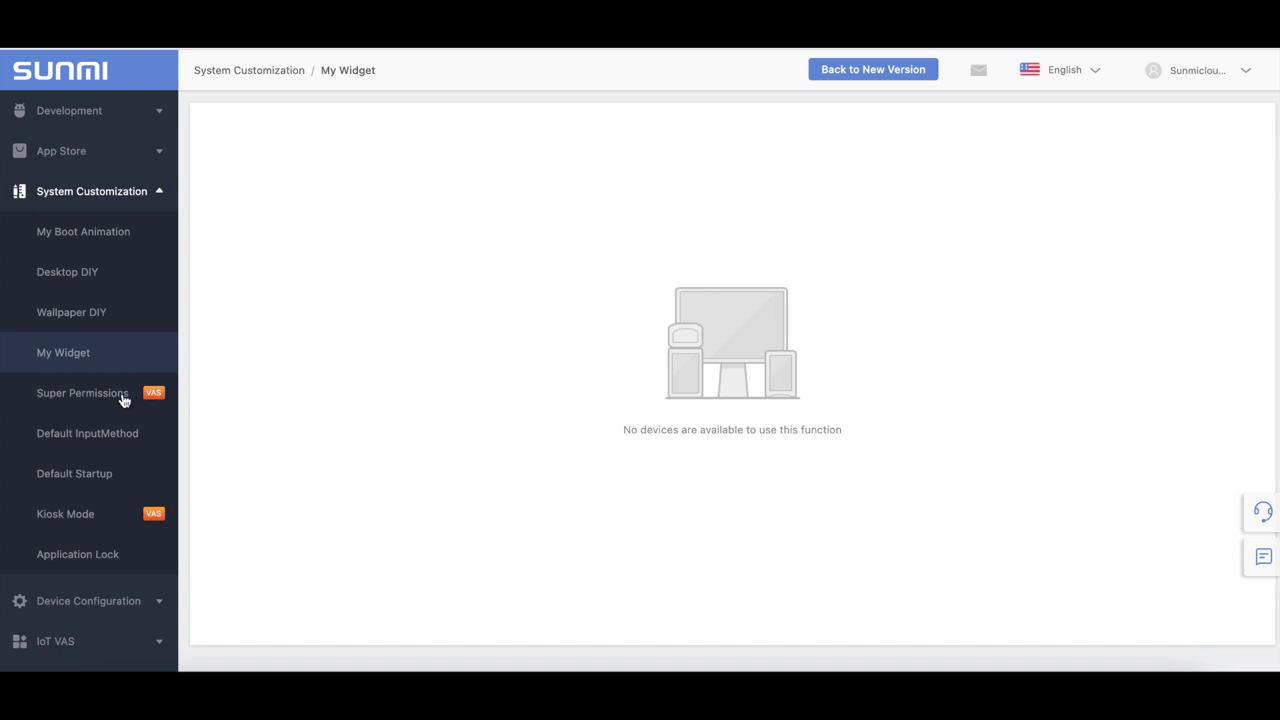
left_click(87, 433)
left_click(900, 214)
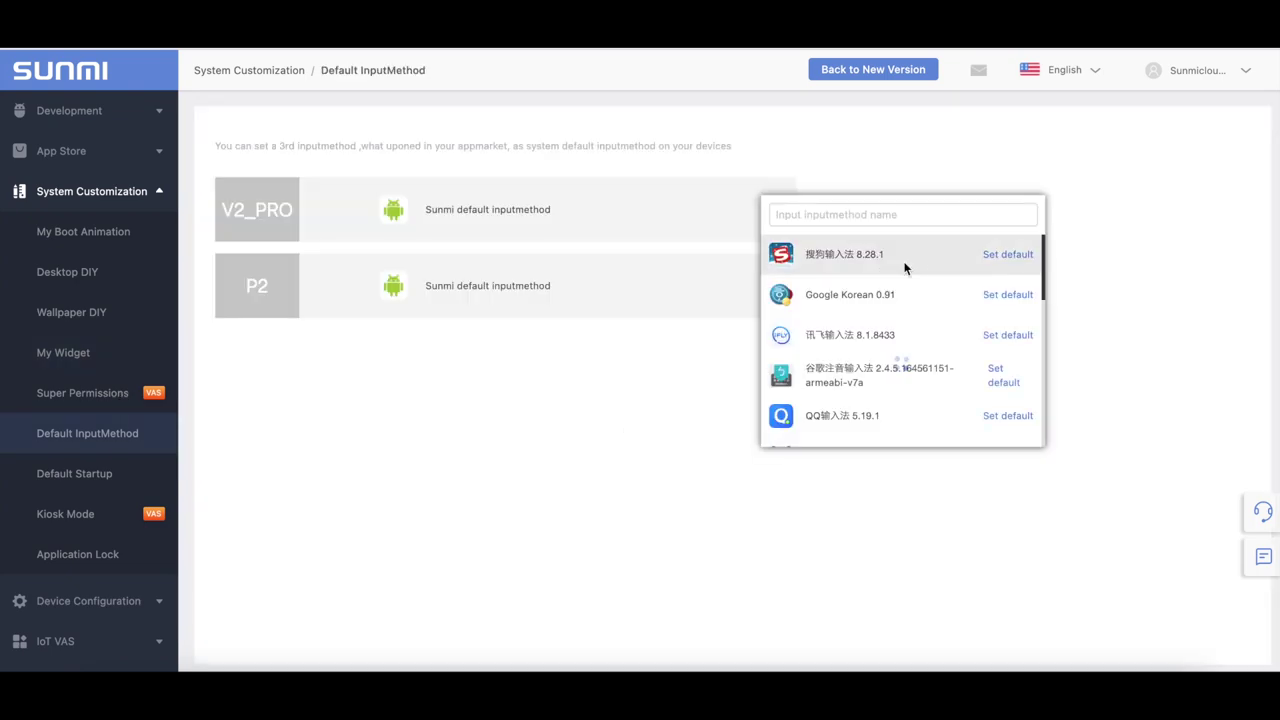
left_click(1012, 258)
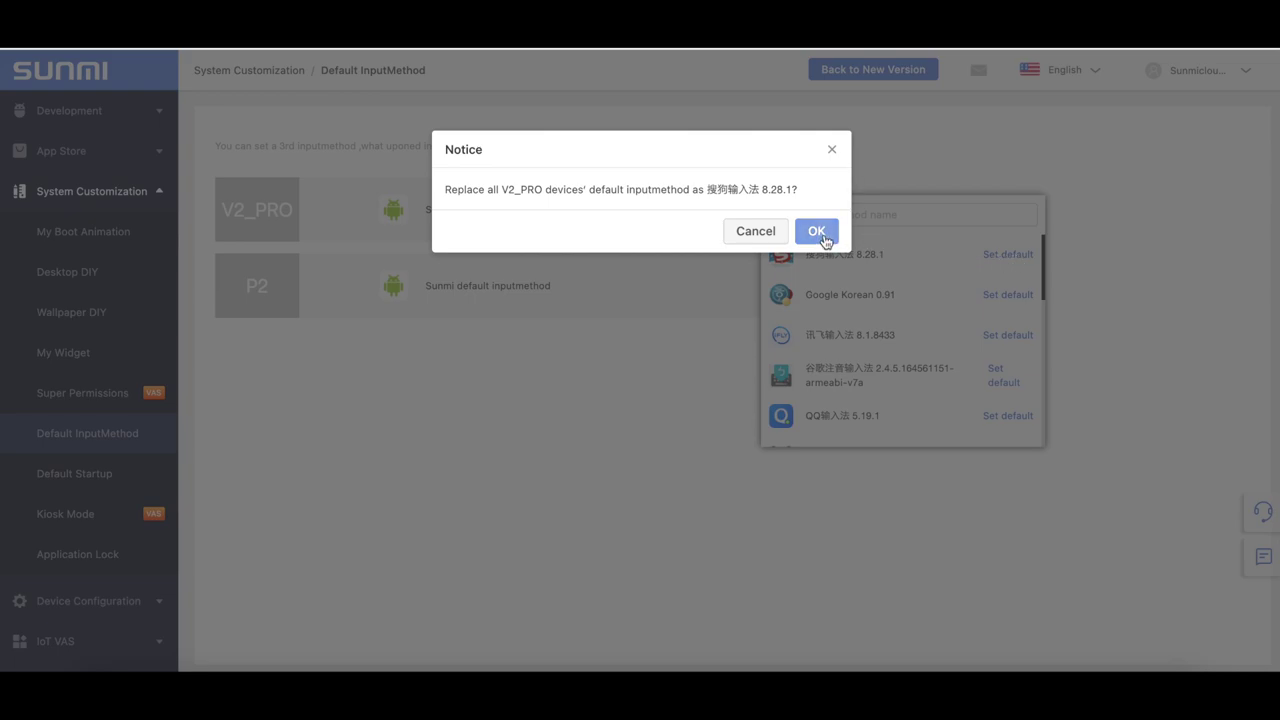
left_click(817, 231)
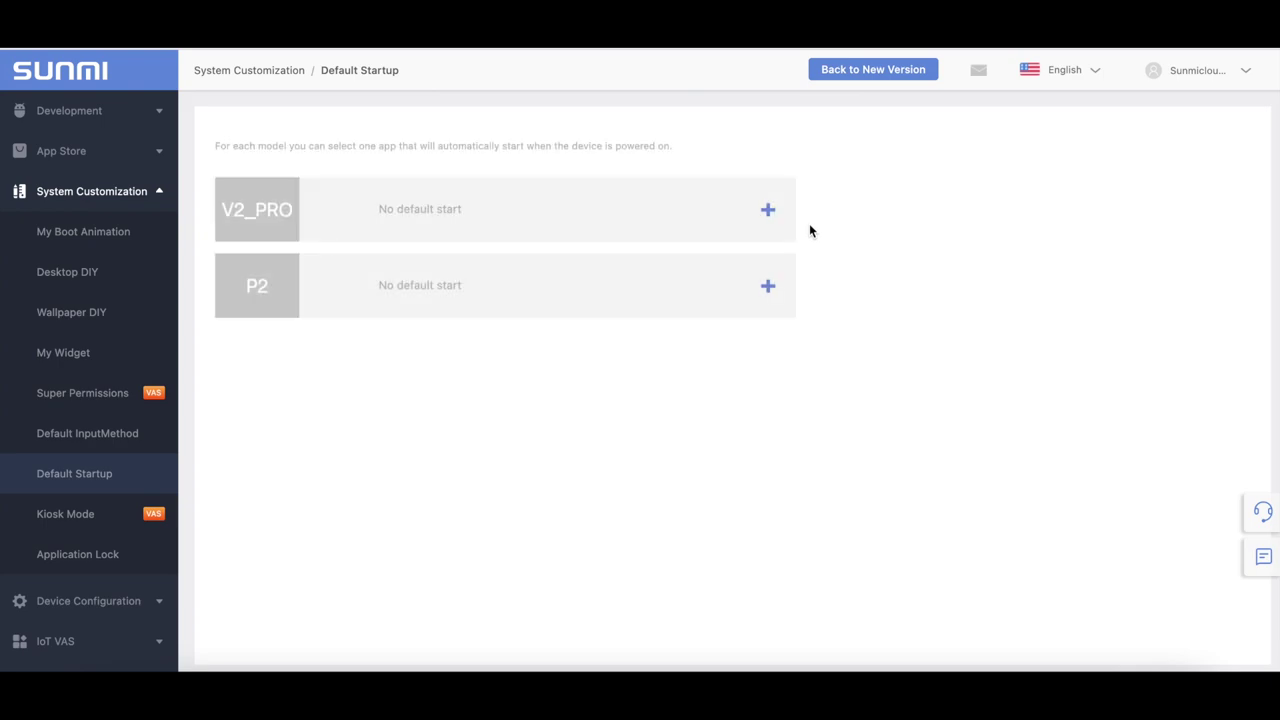
left_click(768, 210)
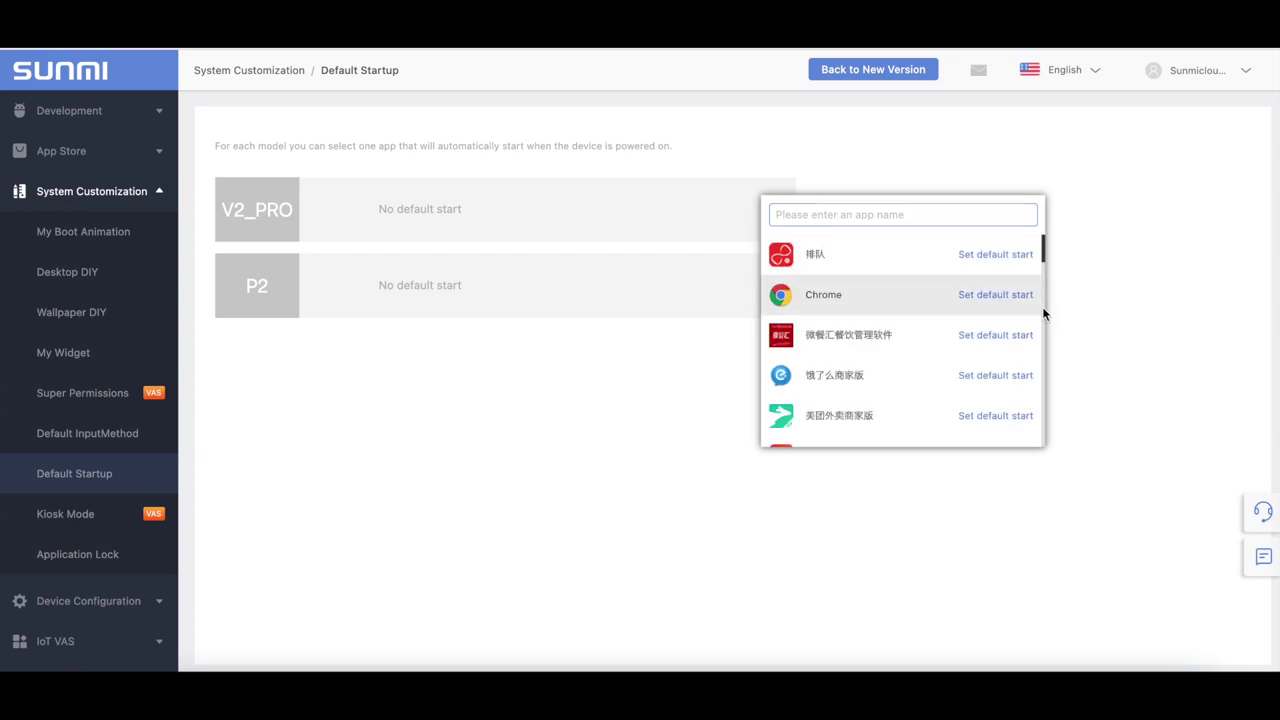
Step: Set Chrome as V2_PRO's and 饿了么商家版 as P2's default startup app, declining Auto install
left_click(1018, 298)
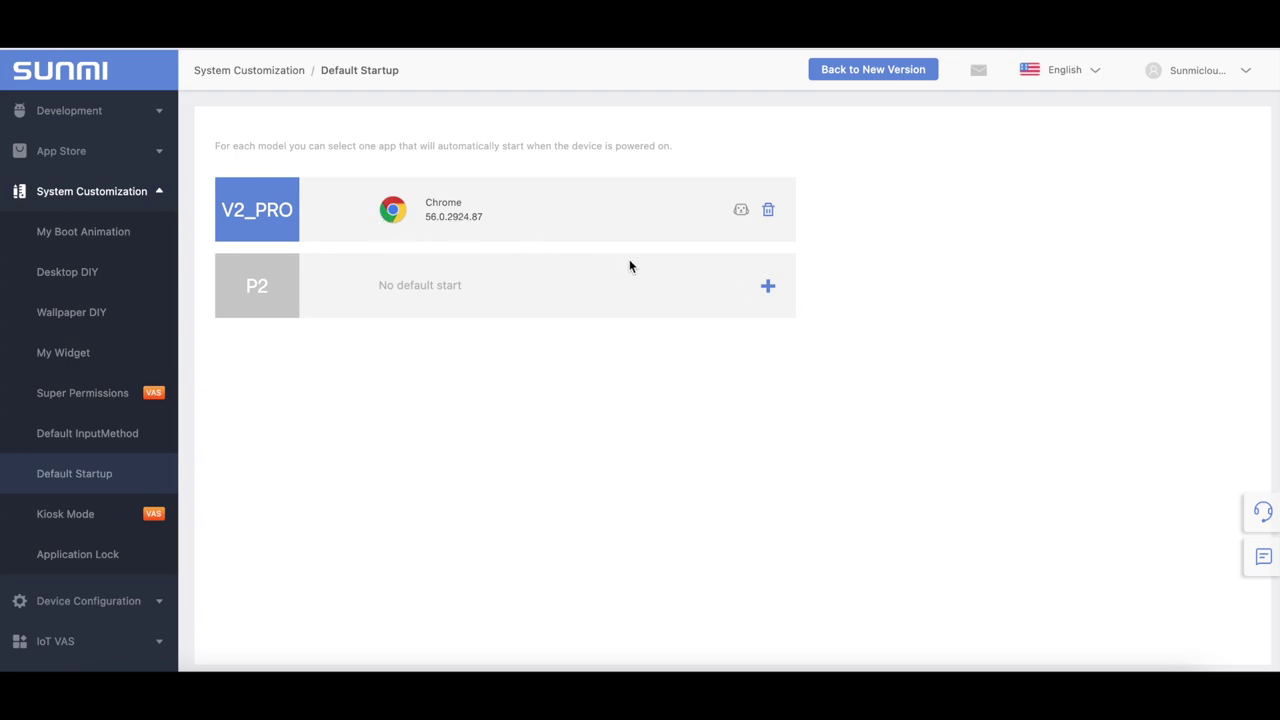
left_click(765, 288)
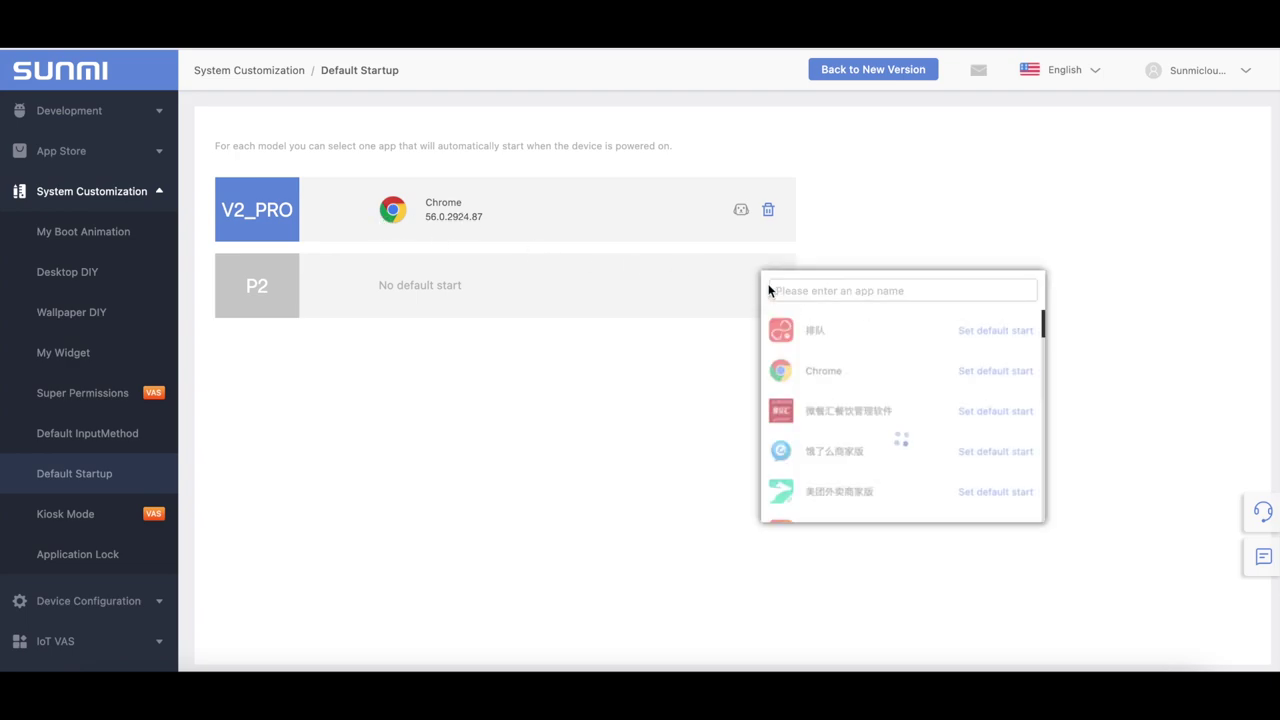
left_click(1004, 371)
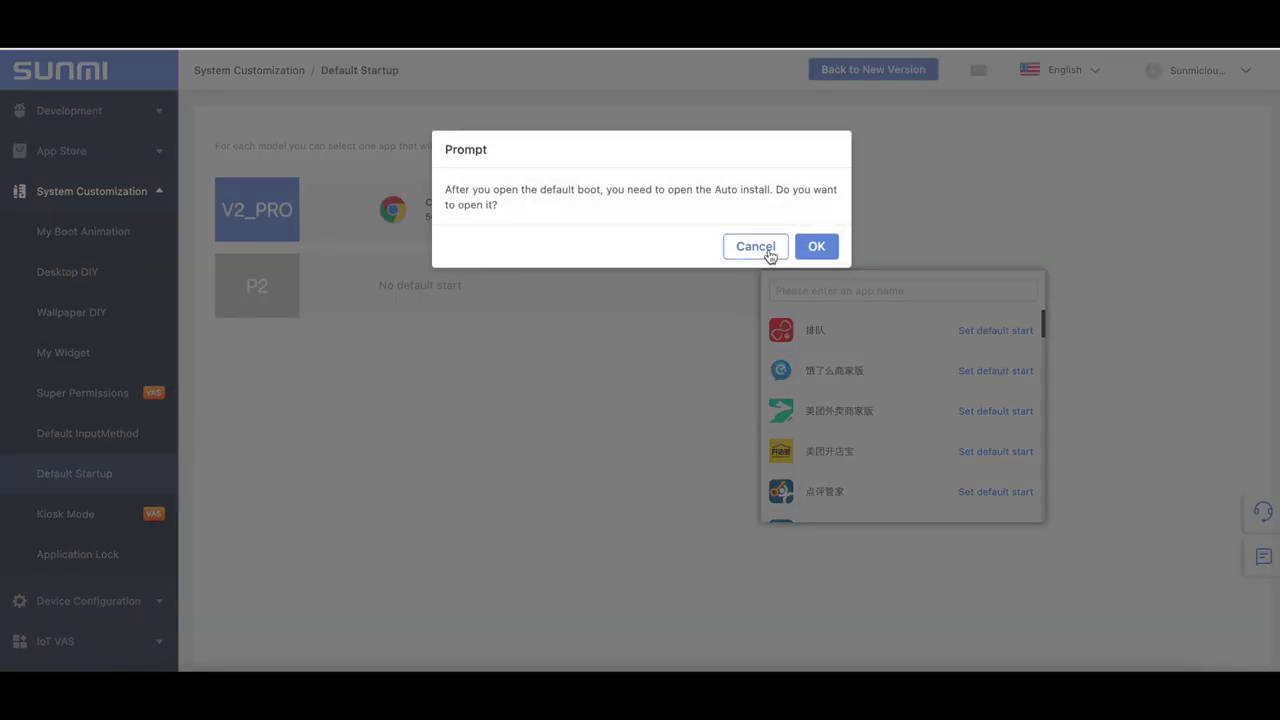
left_click(815, 247)
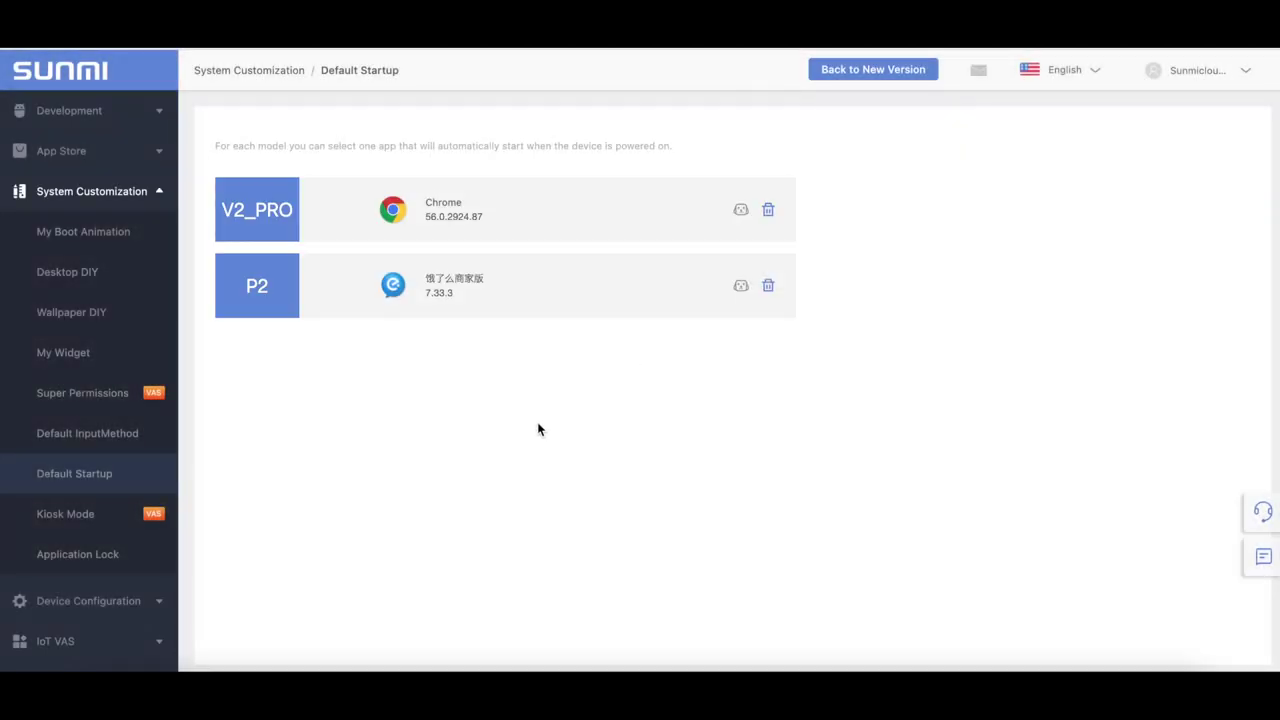
left_click(156, 505)
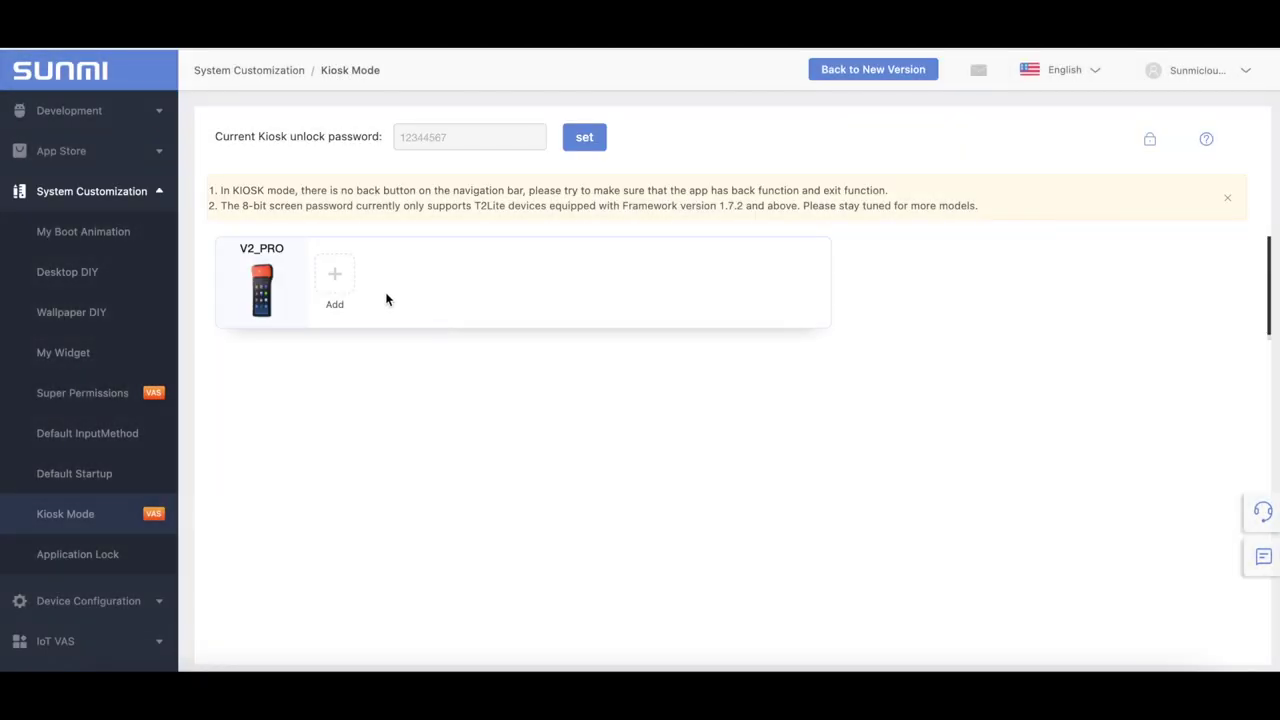
Step: Put Chrome in kiosk mode on V2_PRO, confirm the 8-digit unlock password, and start a Super Permissions entry
left_click(338, 285)
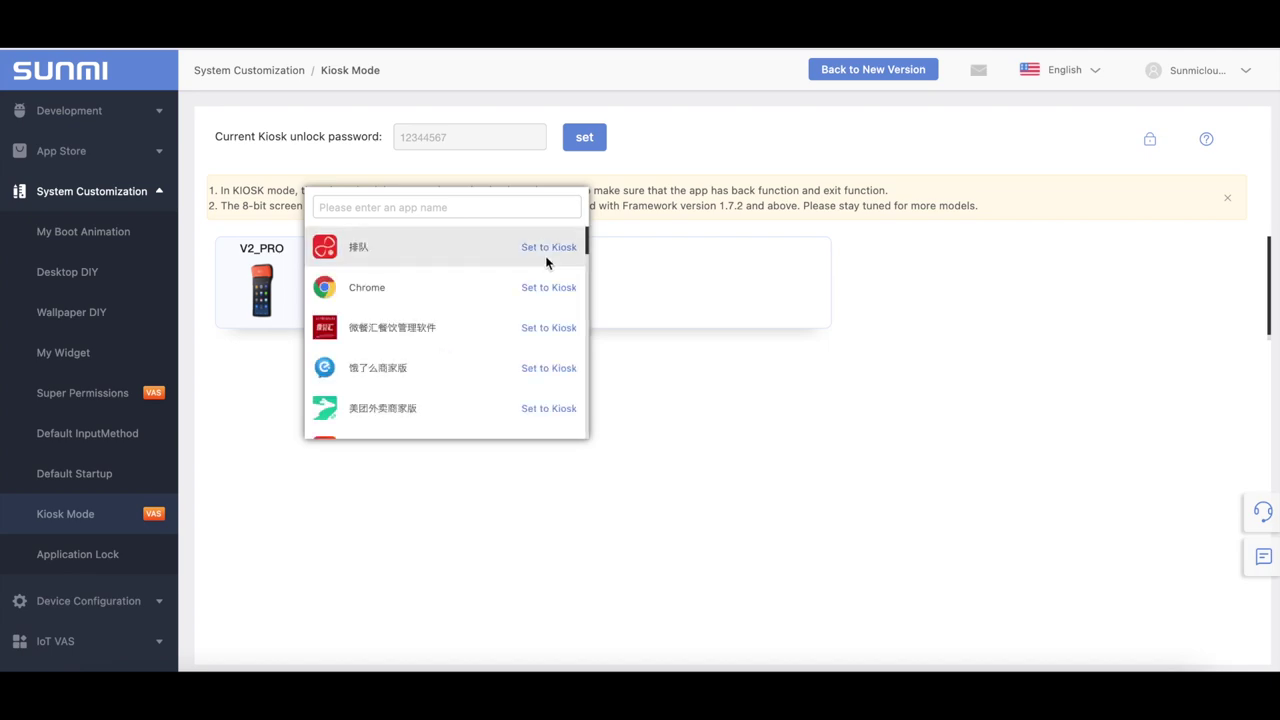
left_click(551, 288)
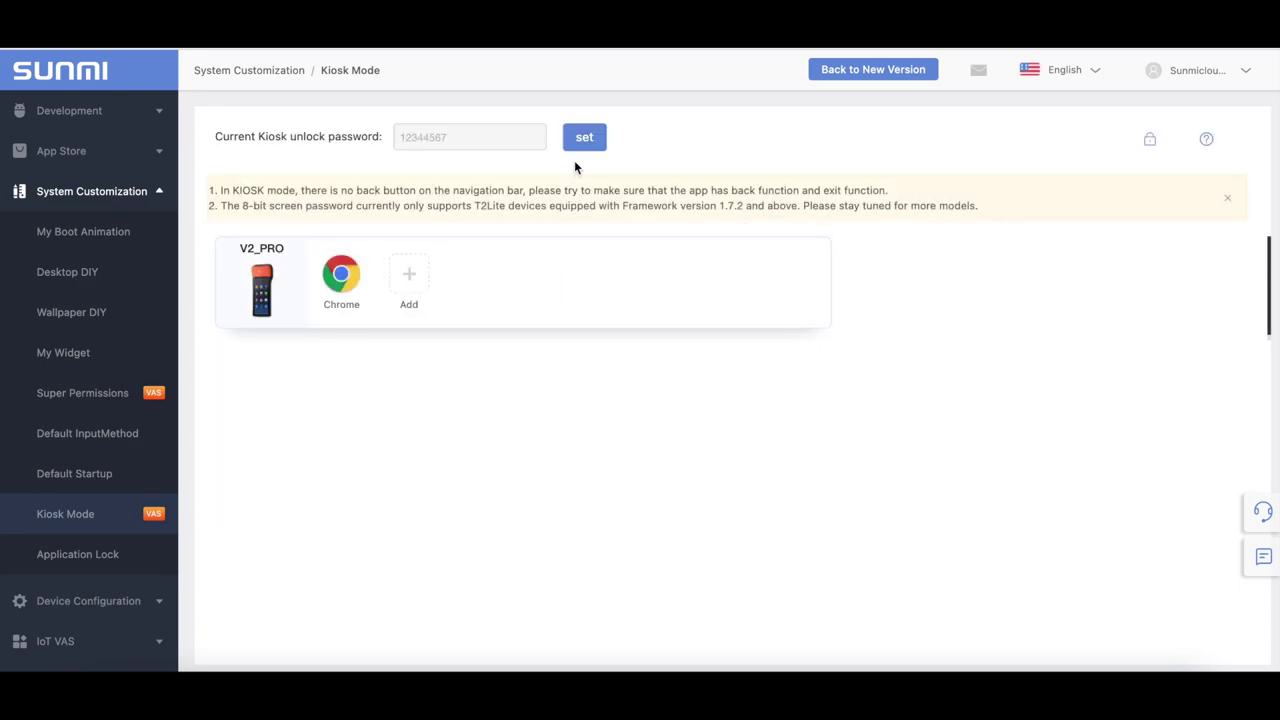
left_click(584, 137)
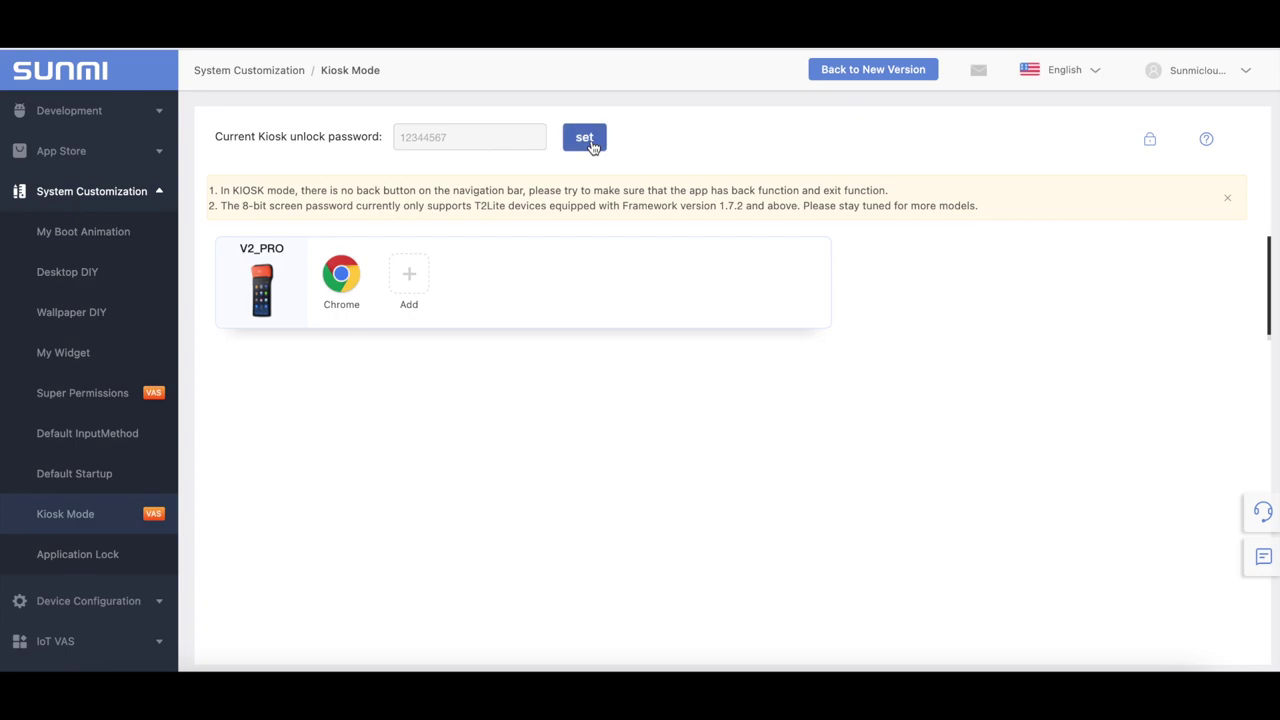
left_click(477, 198)
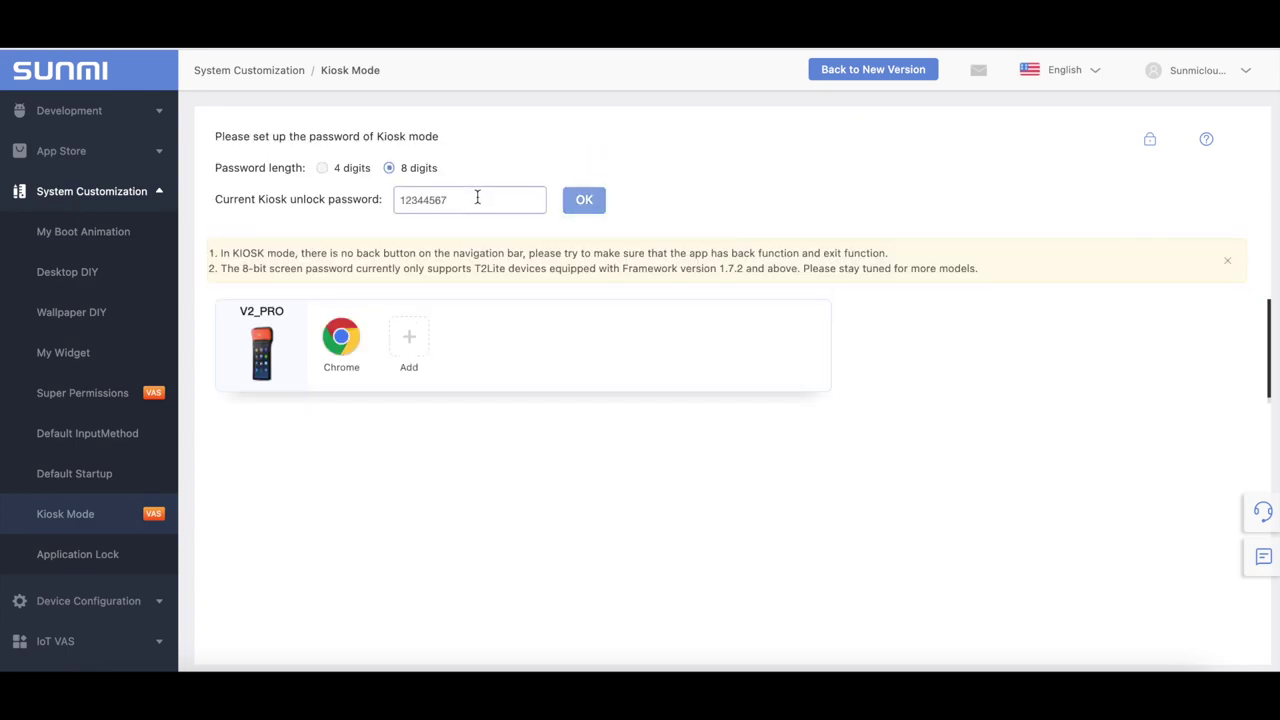
left_click_drag(475, 198, 395, 198)
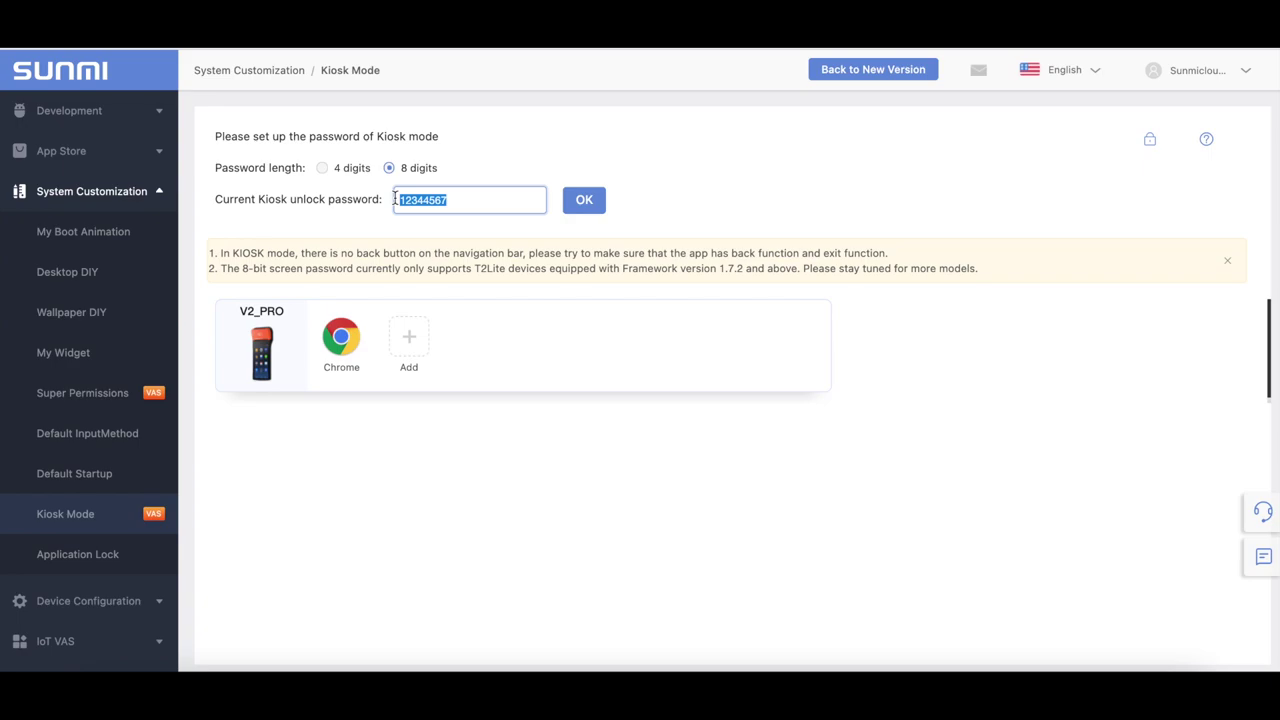
left_click(517, 215)
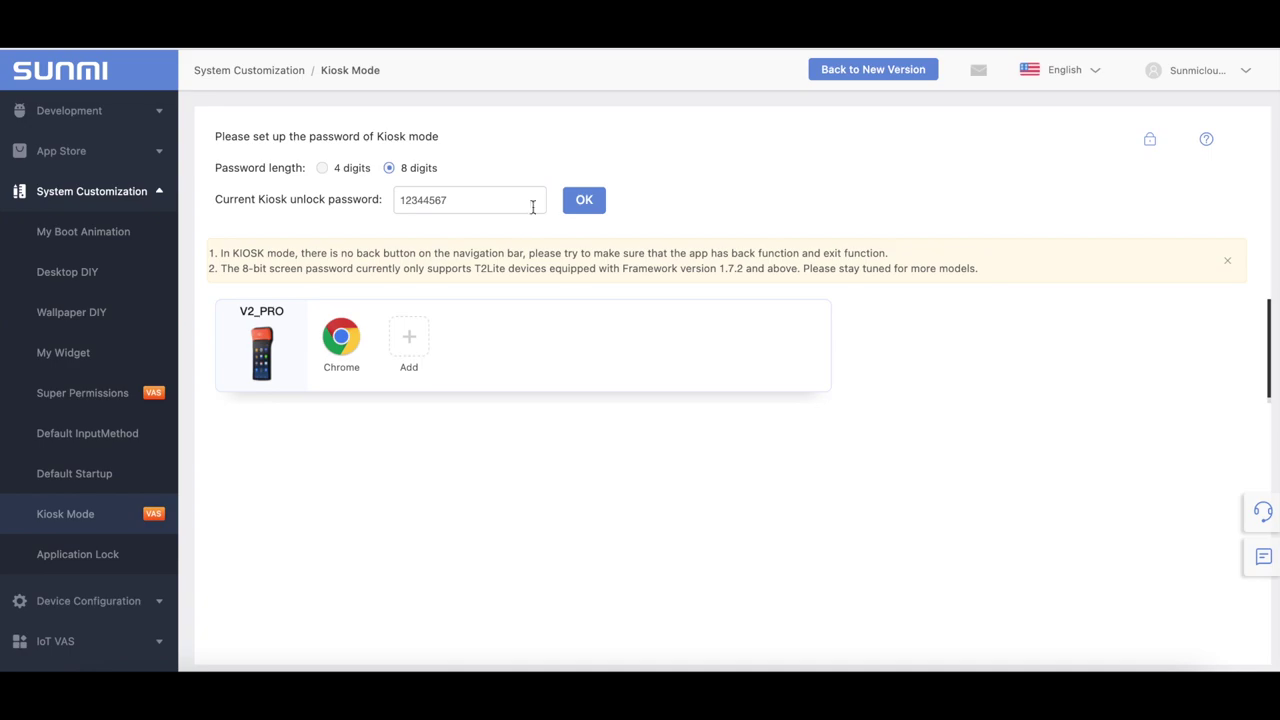
left_click(578, 203)
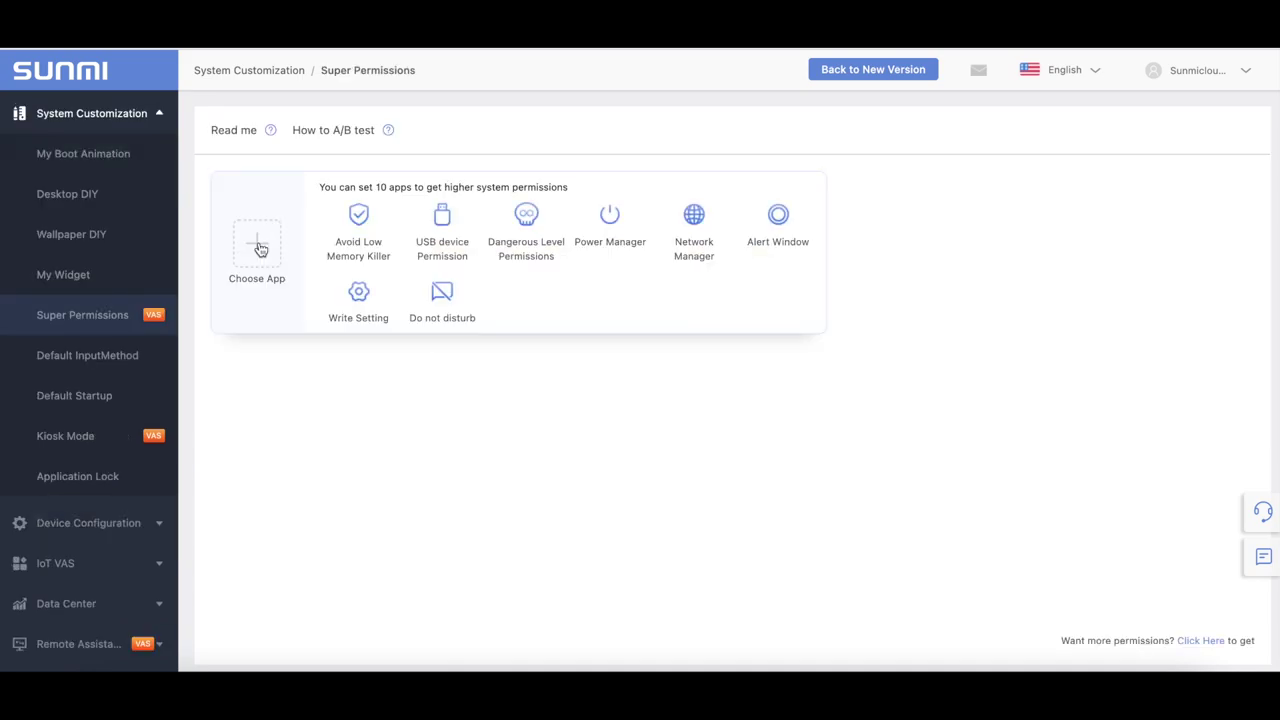
left_click(262, 250)
left_click(380, 142)
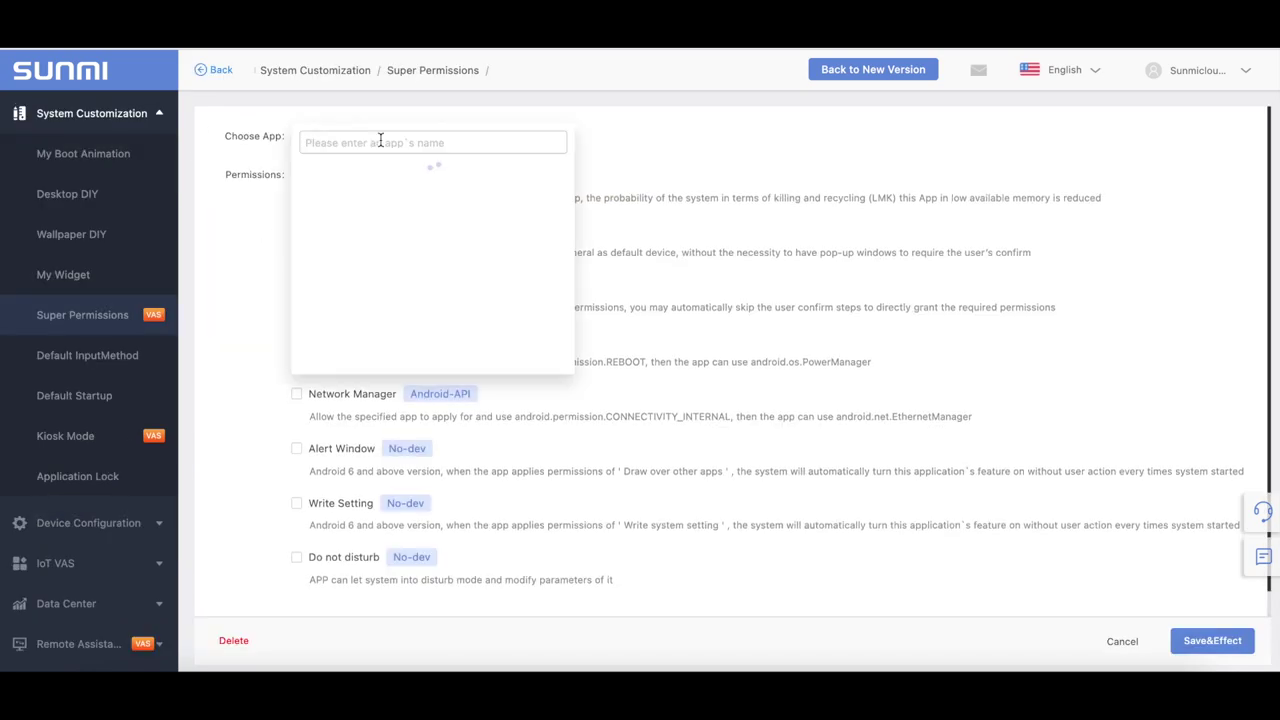
Step: Give 收钱吧 Avoid Low Memory Killer and USB device Permission, then save and apply
left_click(545, 183)
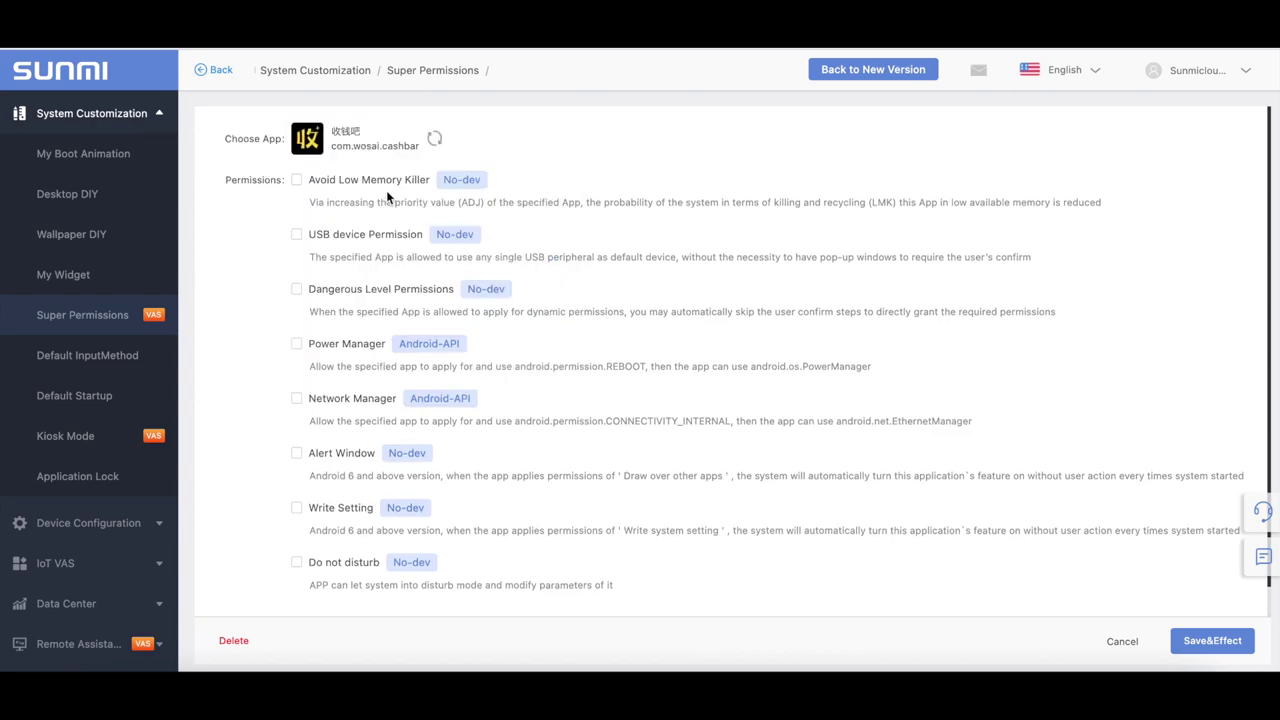
left_click(296, 234)
left_click(1212, 641)
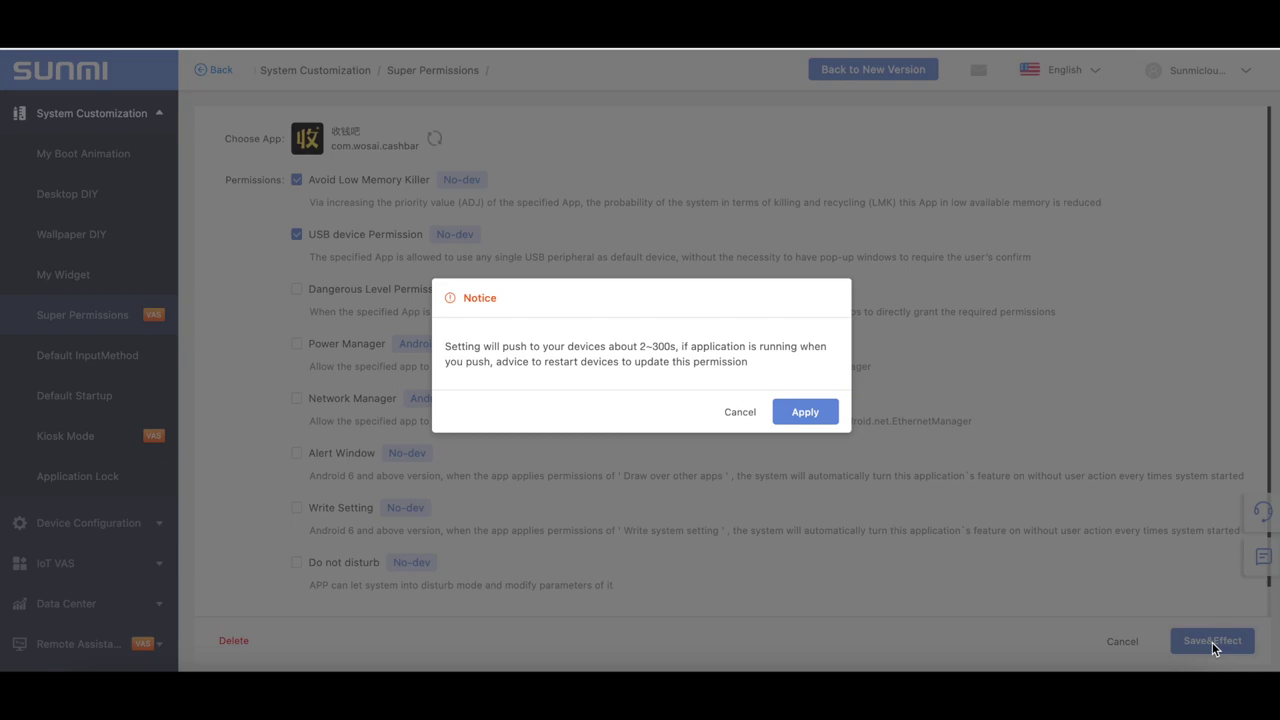
left_click(813, 421)
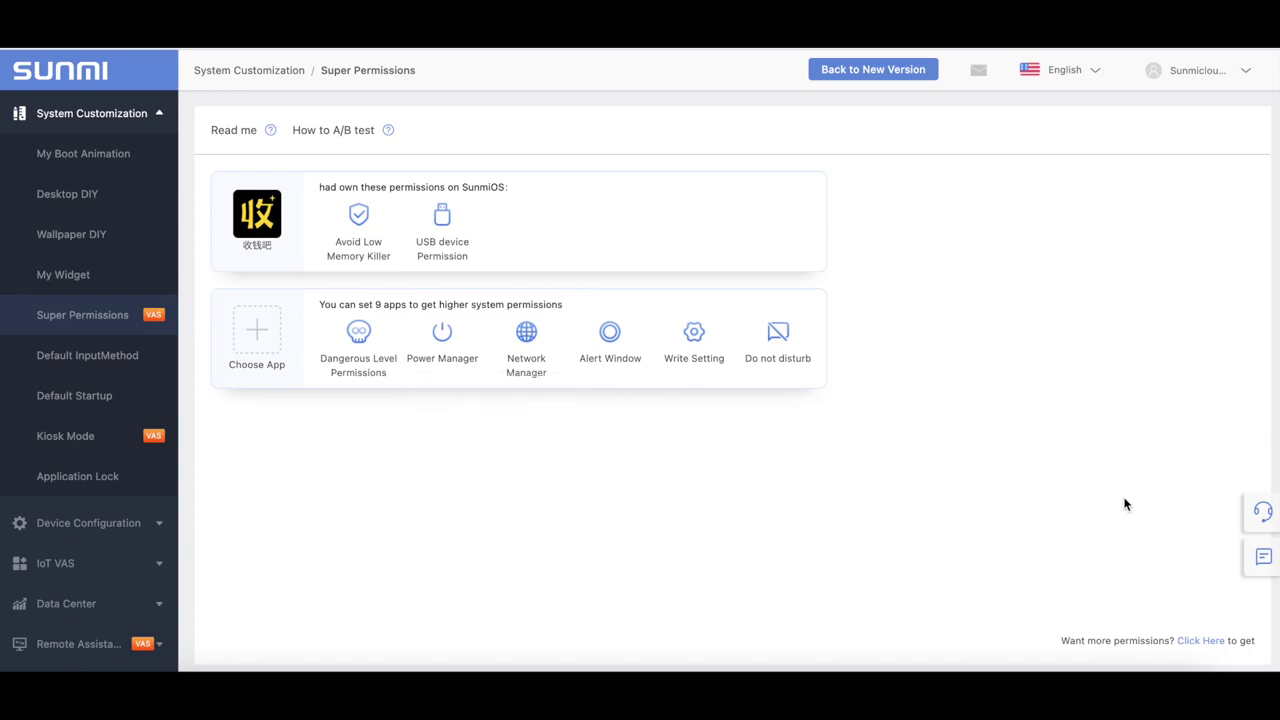
Step: Lock Chrome on V2_PRO devices and replace the application lock password with a new 4-digit one
left_click(1203, 643)
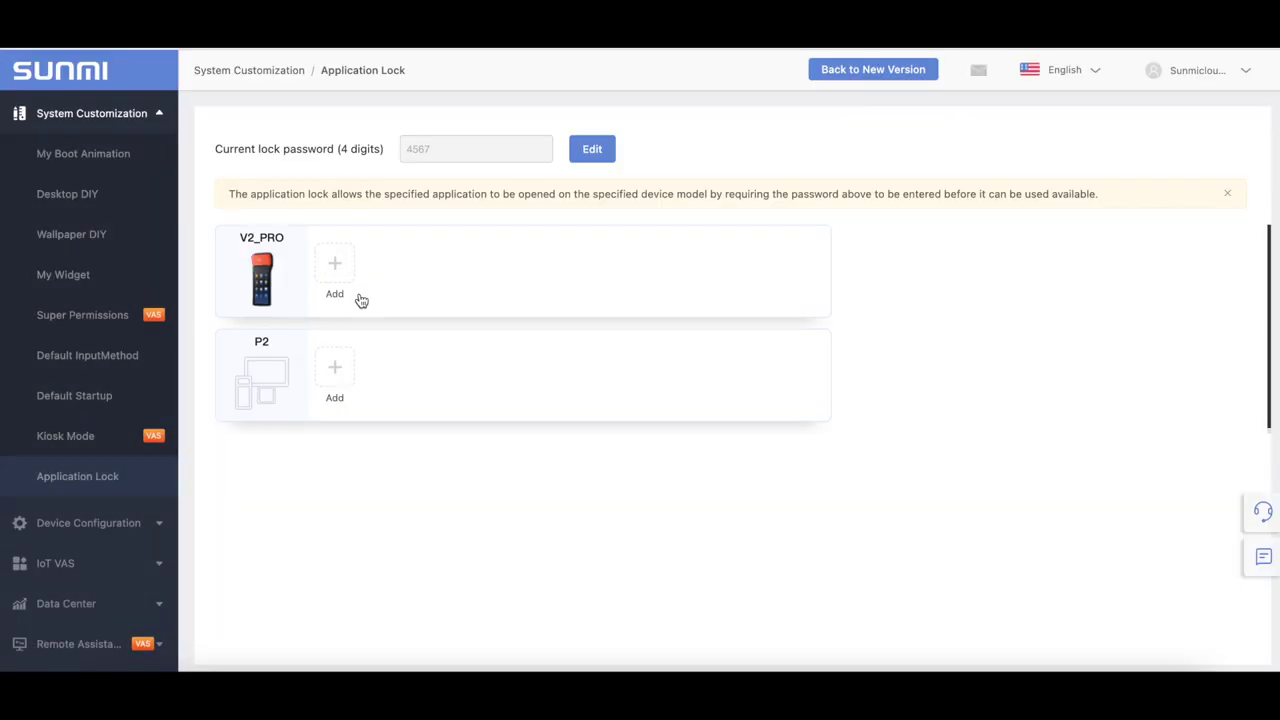
left_click(343, 276)
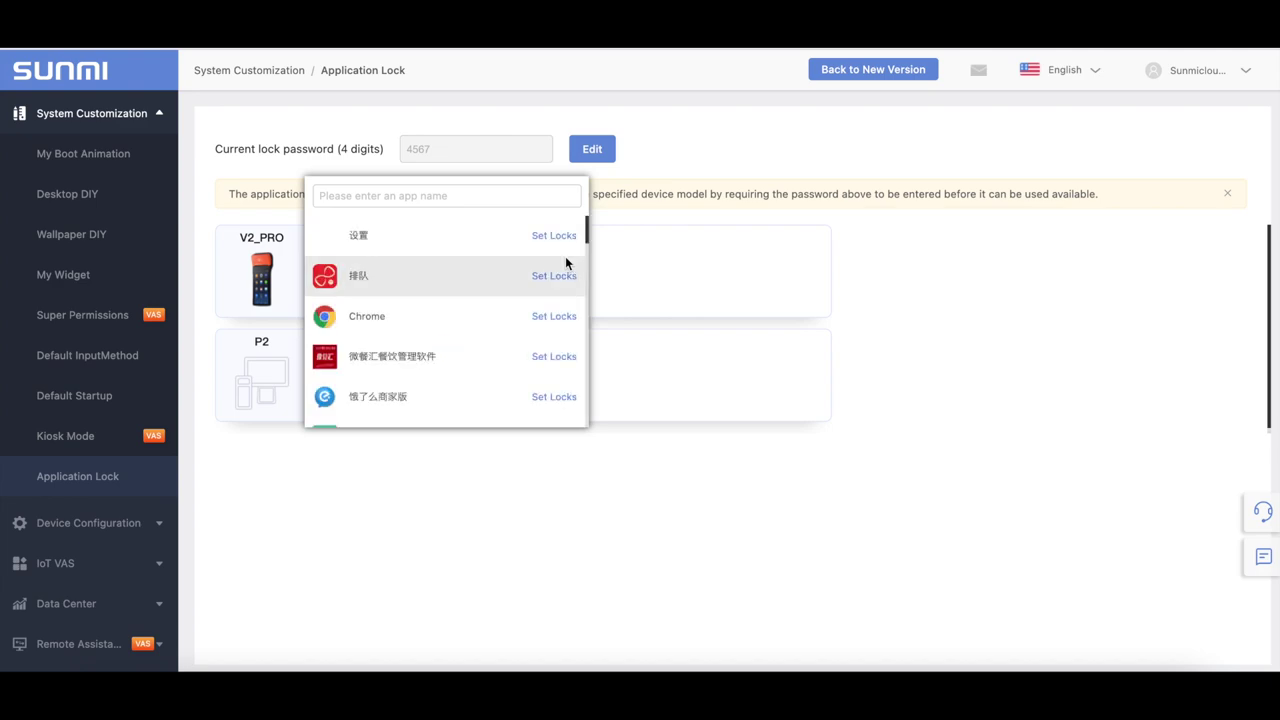
left_click(547, 319)
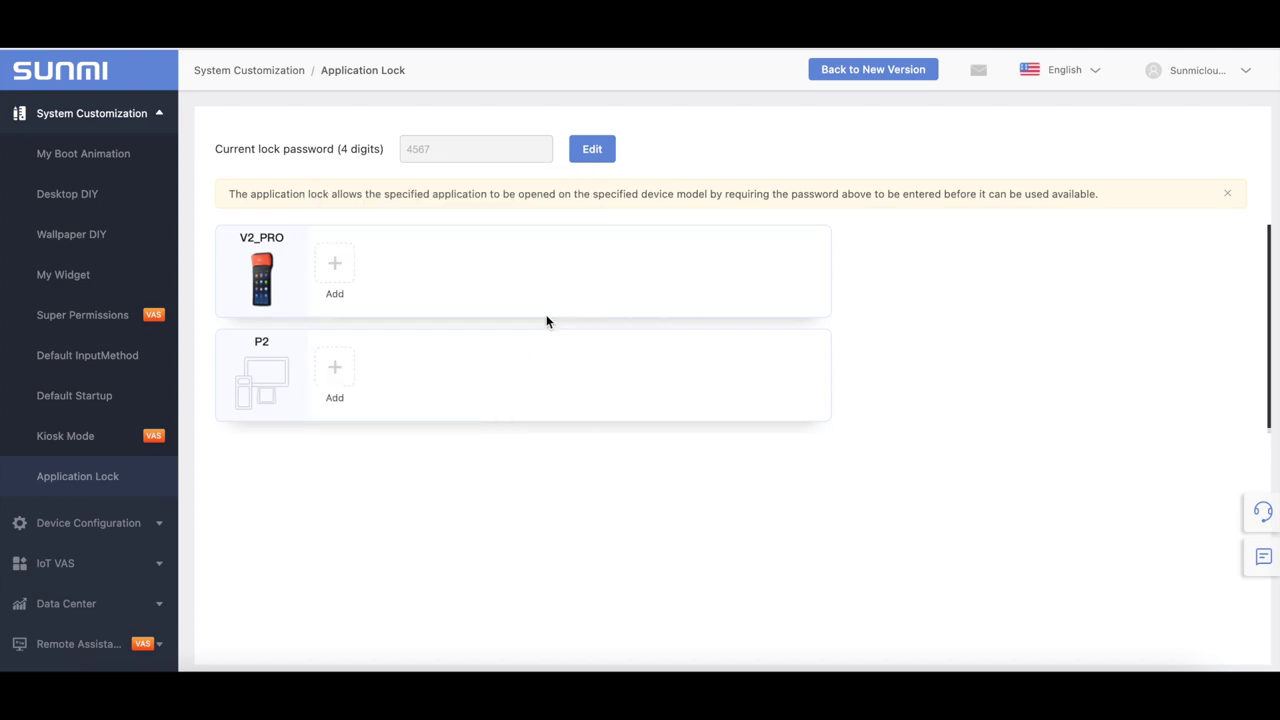
left_click(580, 152)
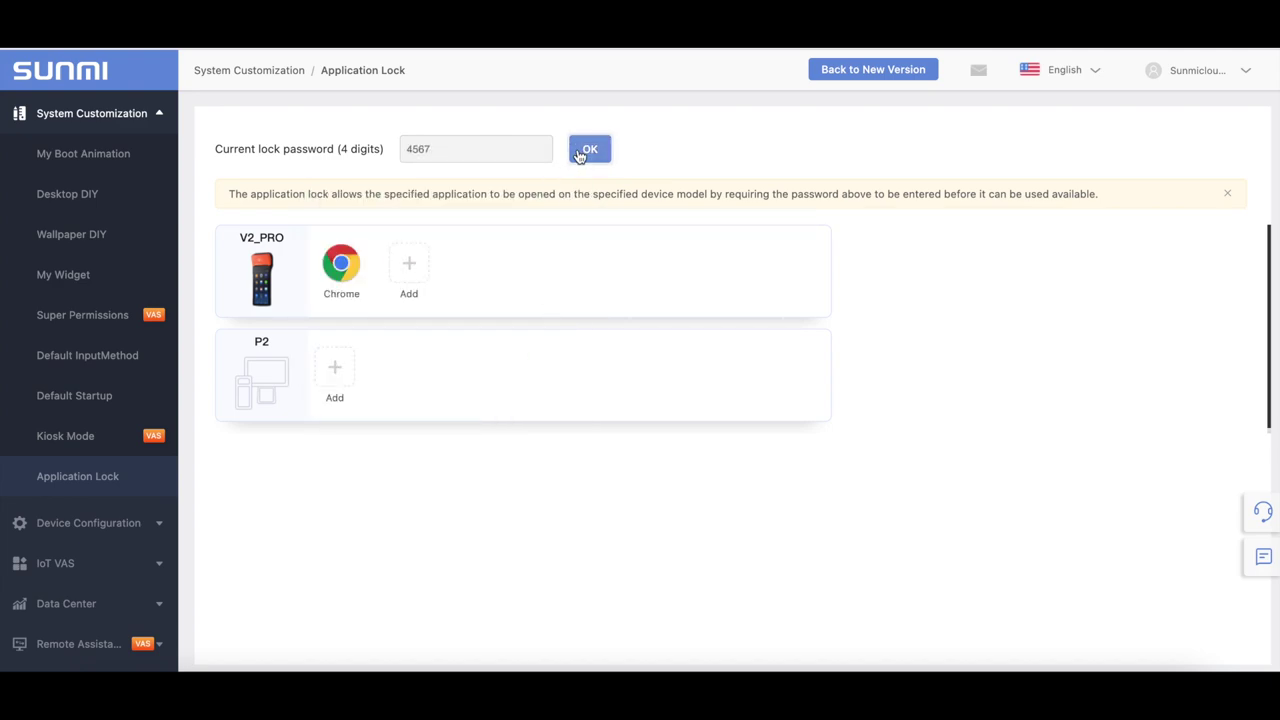
left_click_drag(511, 151, 371, 157)
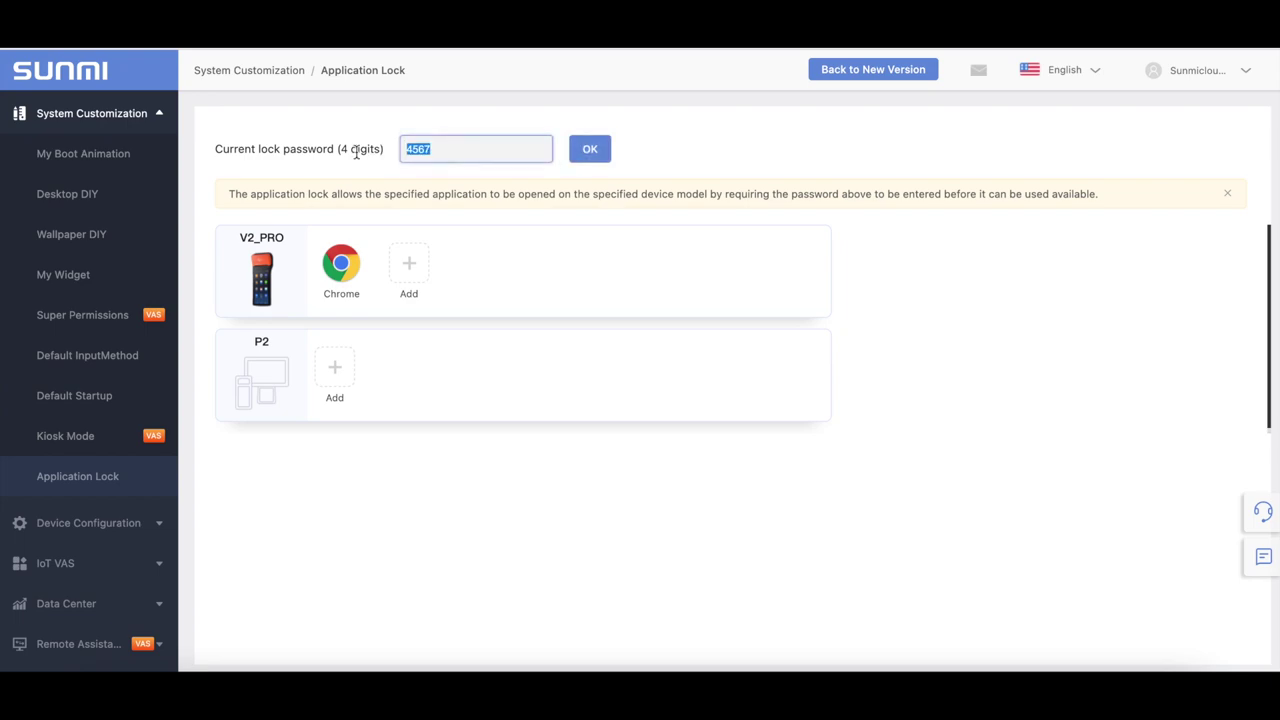
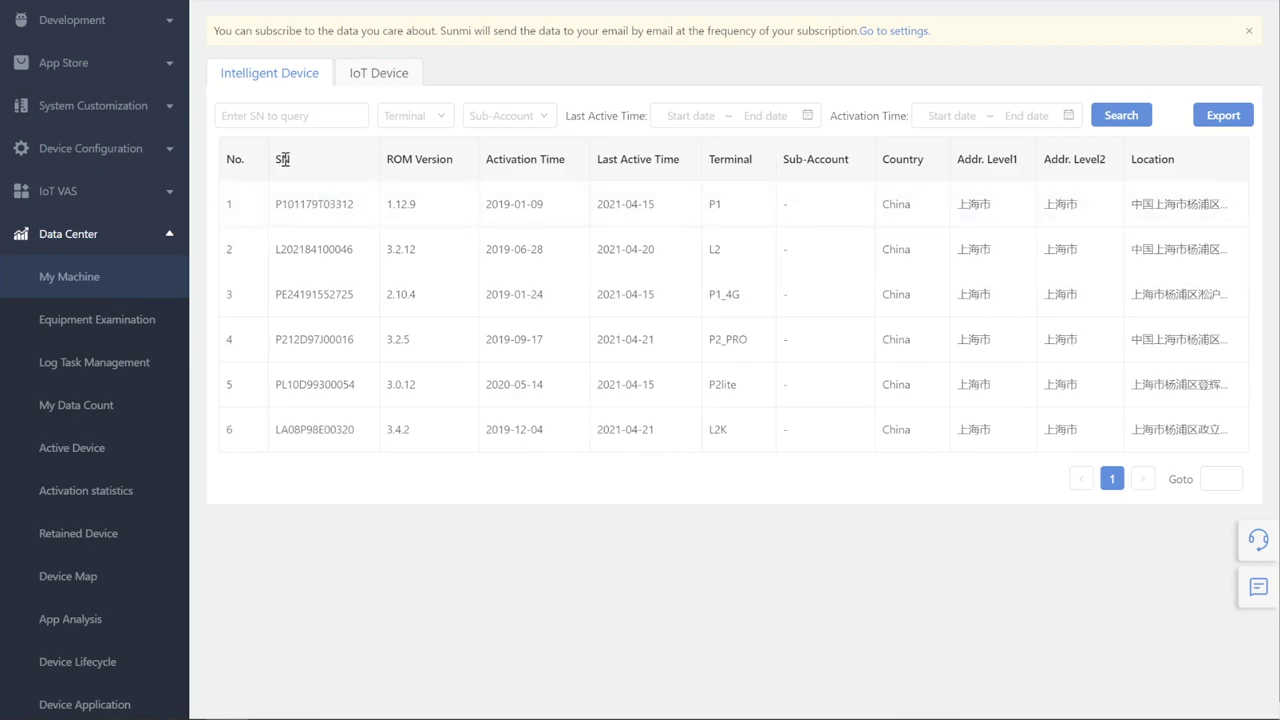
Step: Export the all-terminal intelligent device list to CSV and open the downloaded file
left_click(1222, 115)
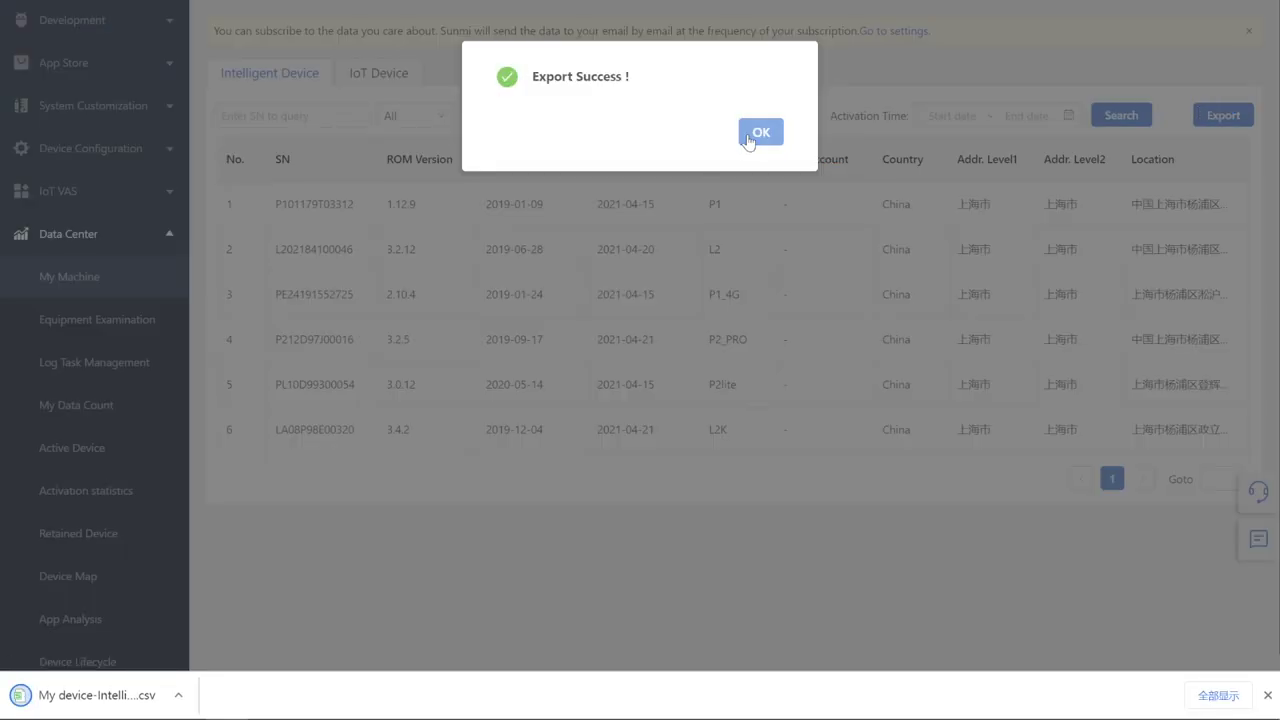
left_click(748, 140)
left_click(128, 705)
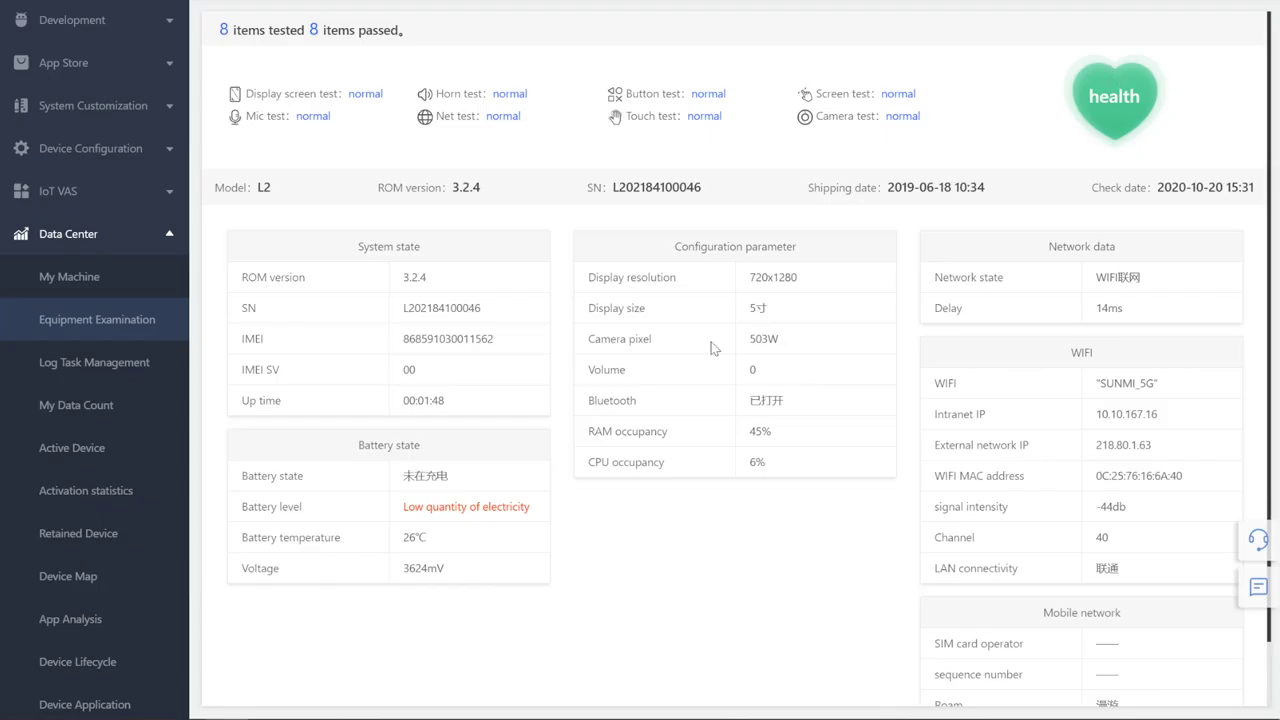
Step: Open the P1_4G device's examination report from the records list, then start a new log task
scroll(789, 430, "down", 1)
scroll(789, 430, "up", 1)
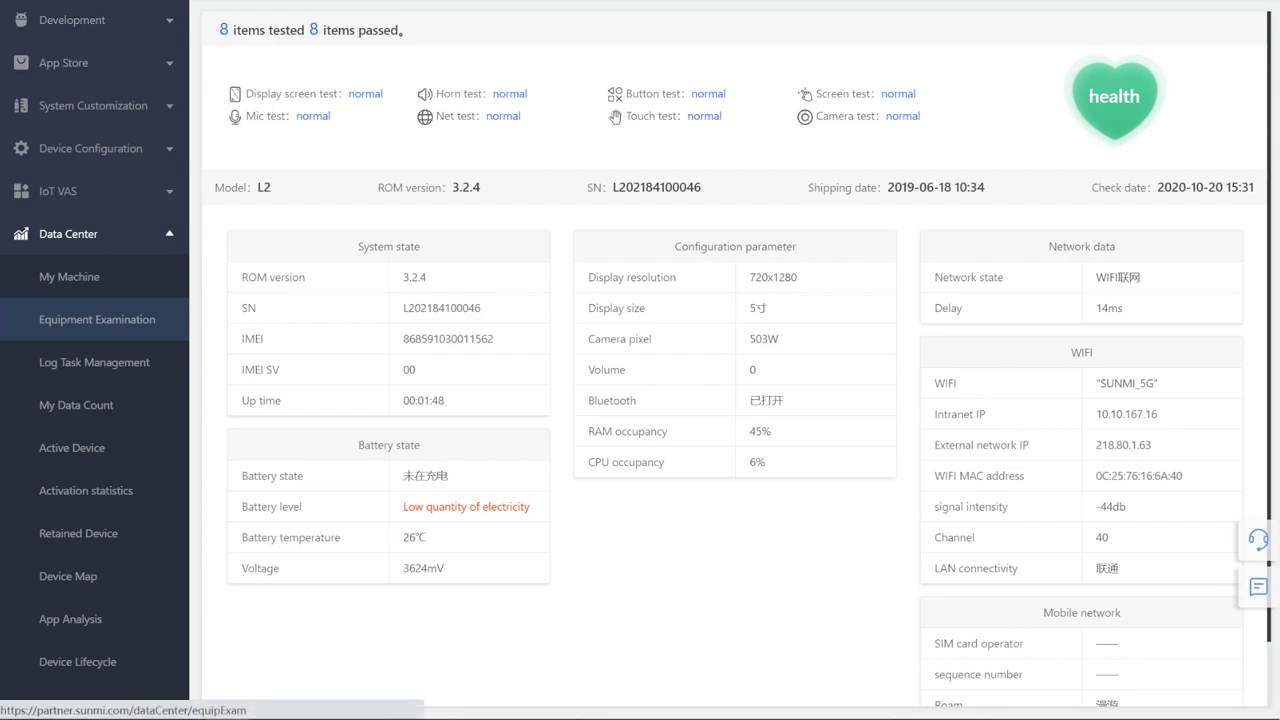
left_click(97, 319)
left_click(988, 176)
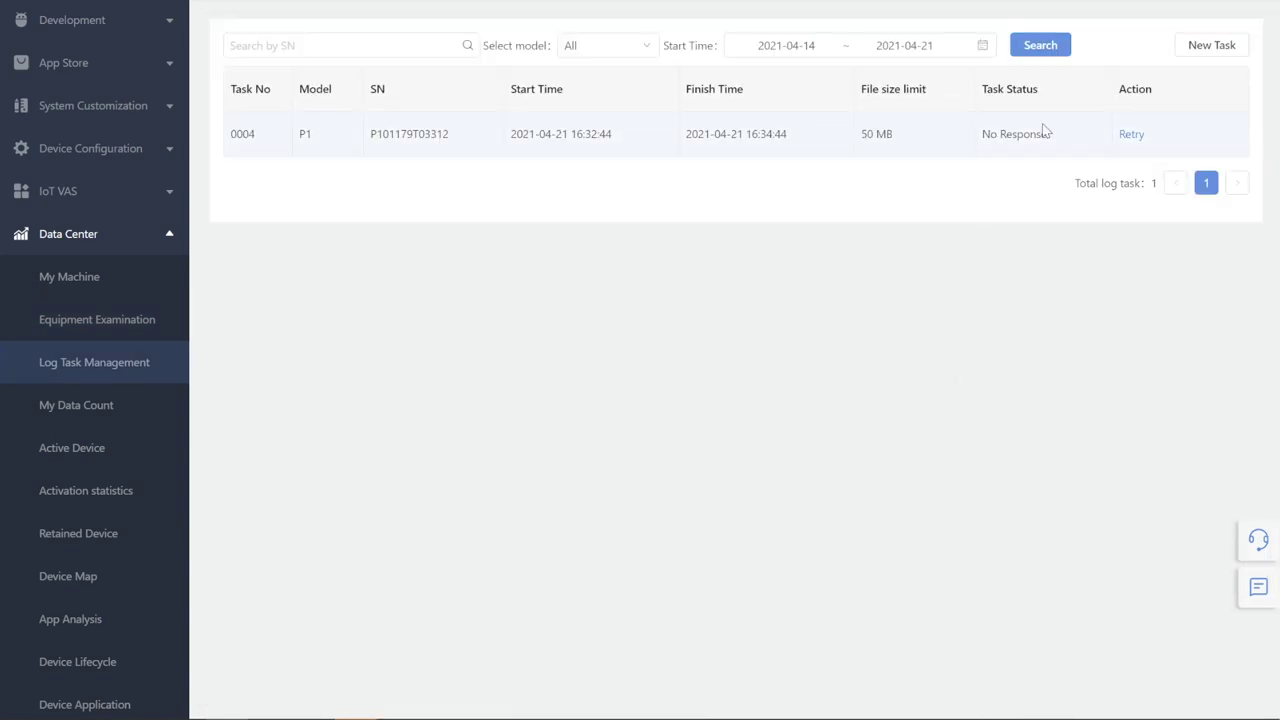
left_click(1207, 44)
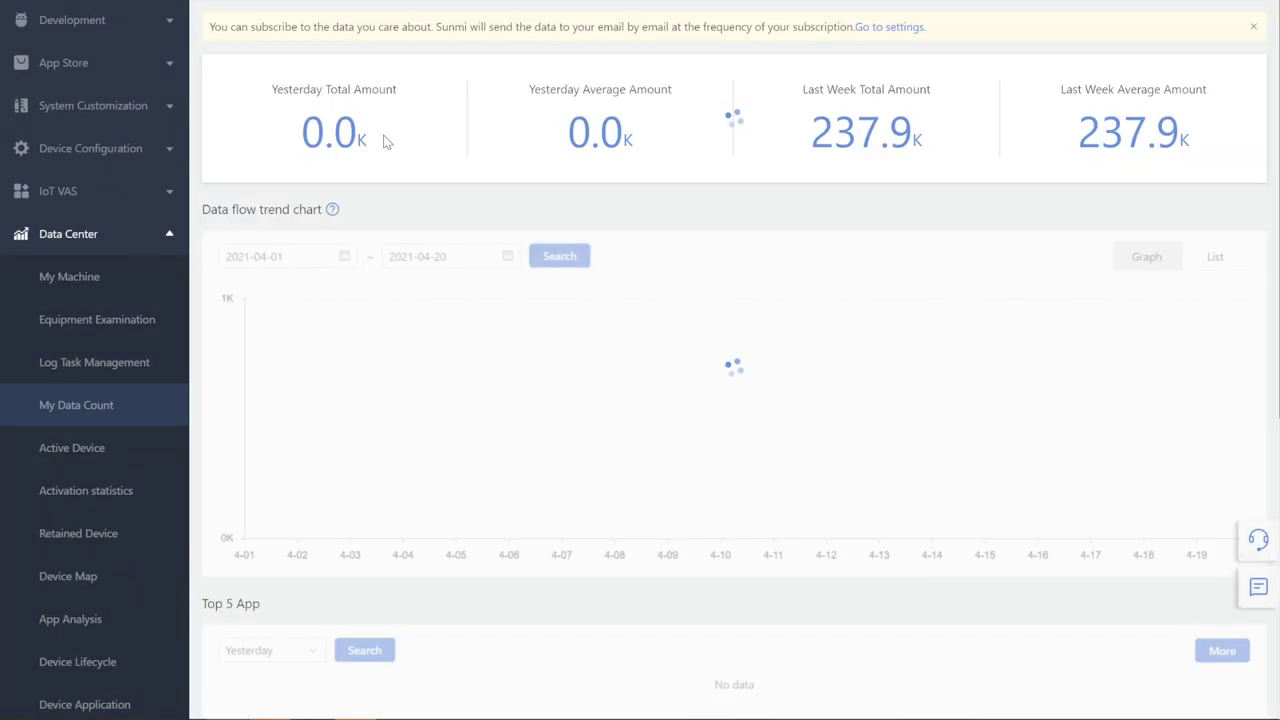
Step: Look over the Yesterday Total Amount and Yesterday Average Amount cards on My Data Count
scroll(418, 140, "down", 1)
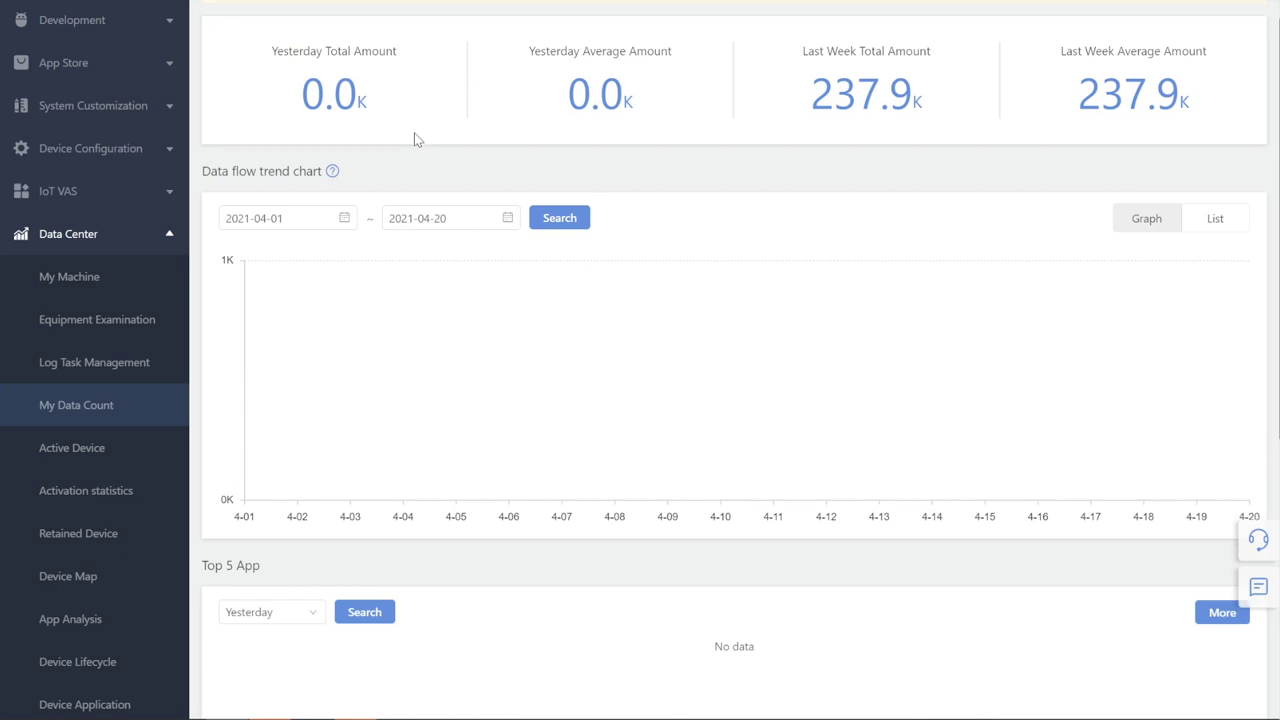
scroll(418, 140, "up", 1)
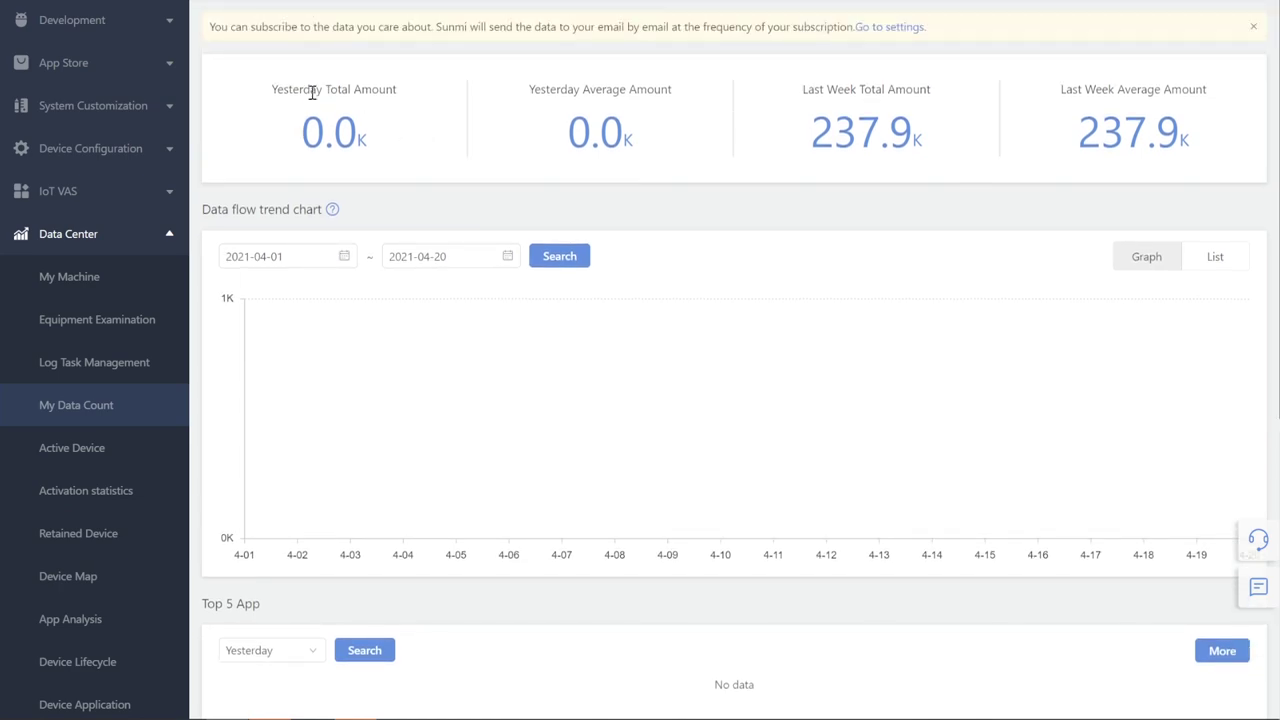
left_click_drag(279, 82, 409, 89)
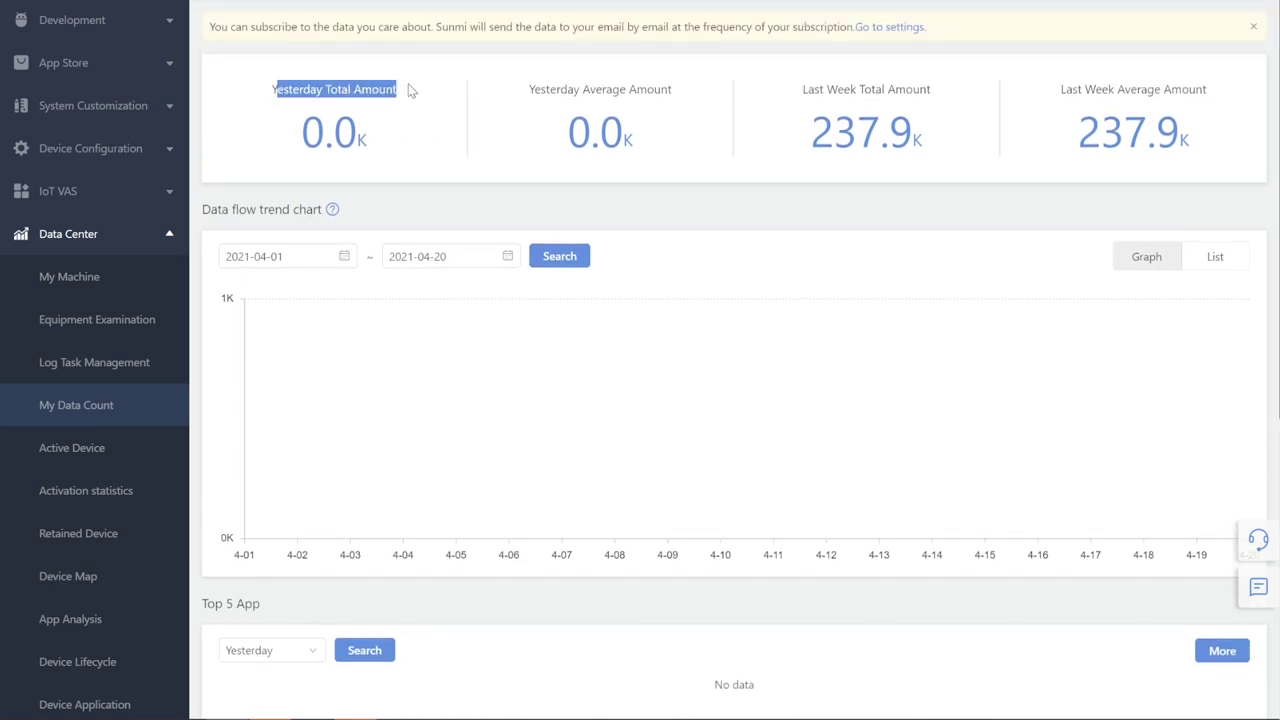
left_click(412, 90)
left_click_drag(534, 89, 678, 90)
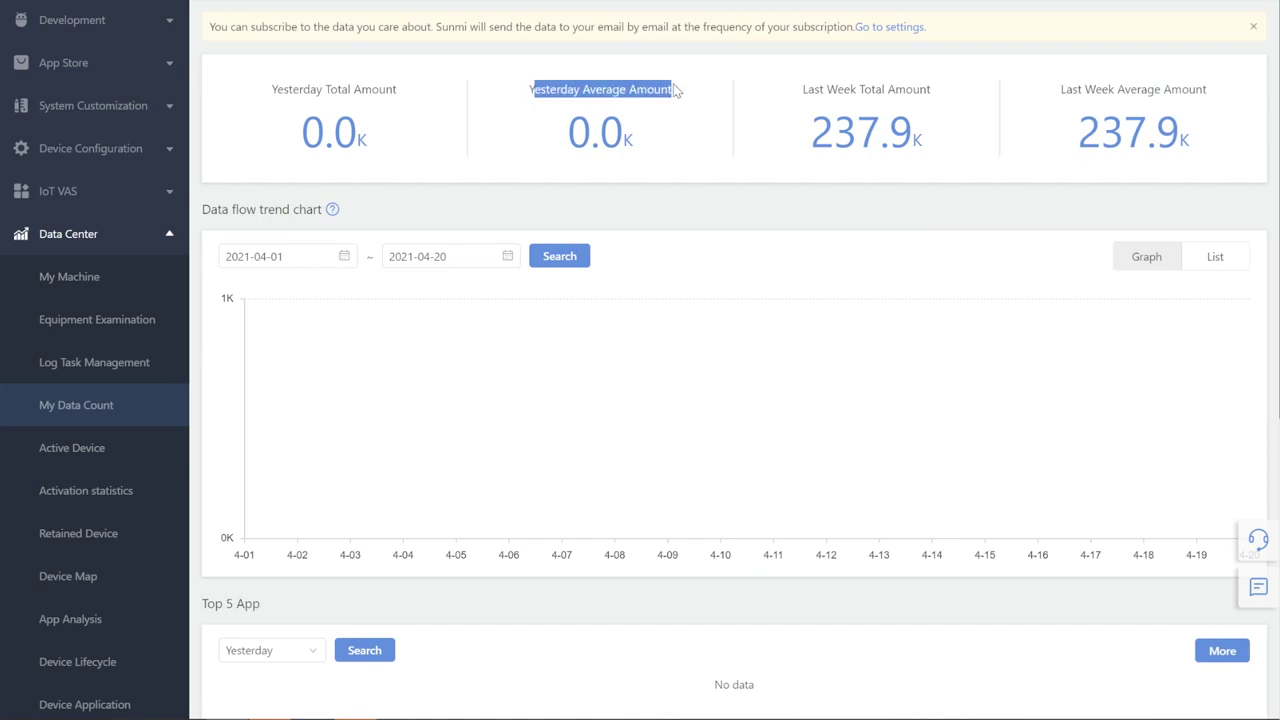
left_click(664, 117)
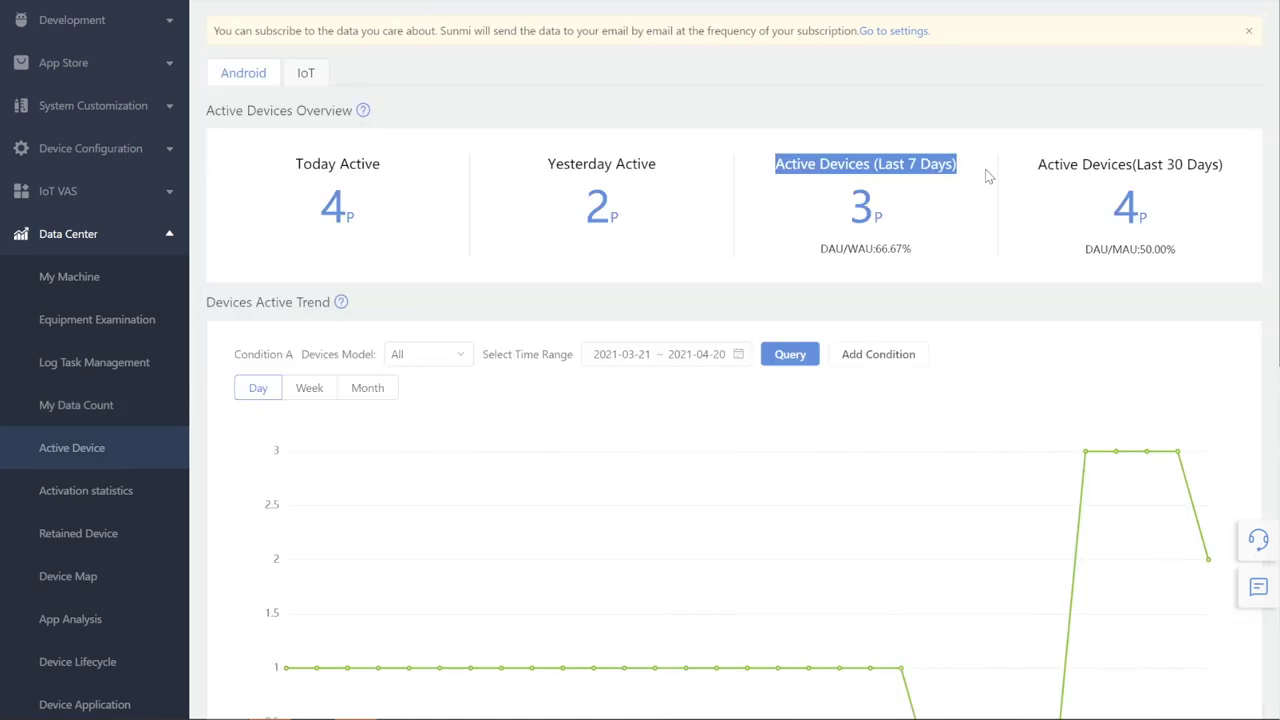
Step: Filter the Devices Active Trend to the P2lite model and run the query
left_click(1024, 170)
left_click_drag(1037, 164, 1222, 186)
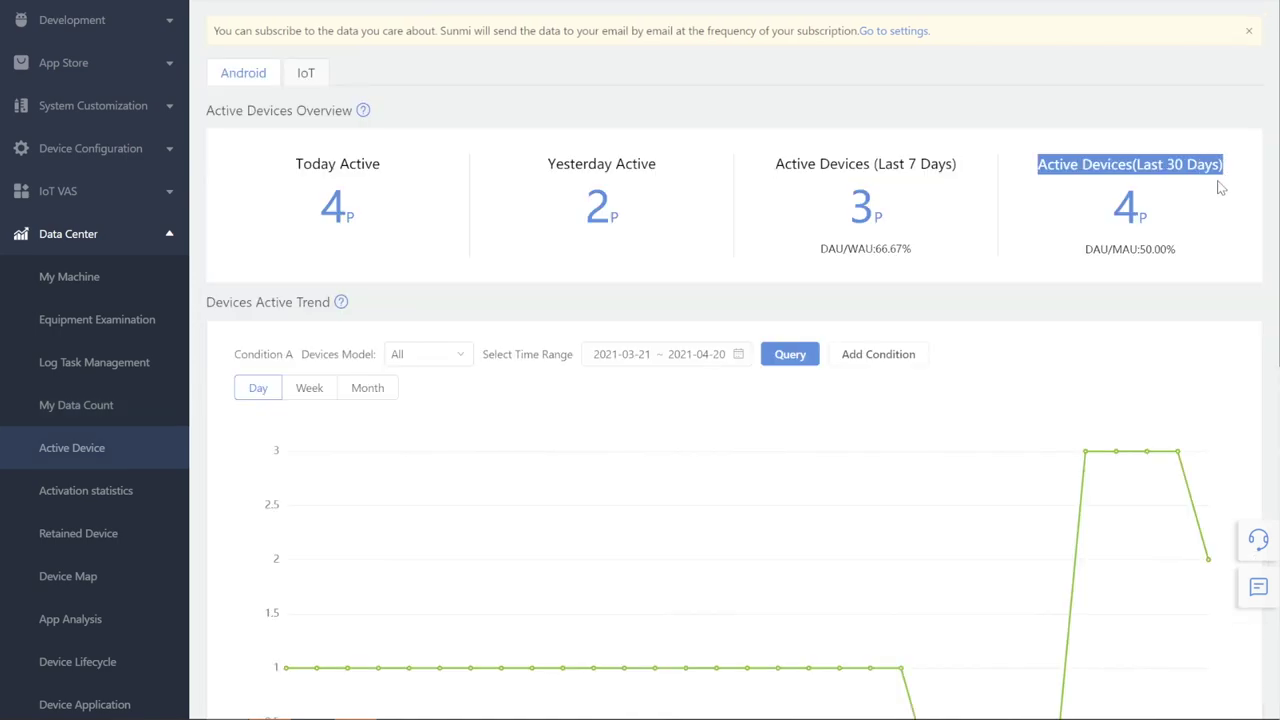
left_click(1204, 203)
scroll(1205, 200, "down", 2)
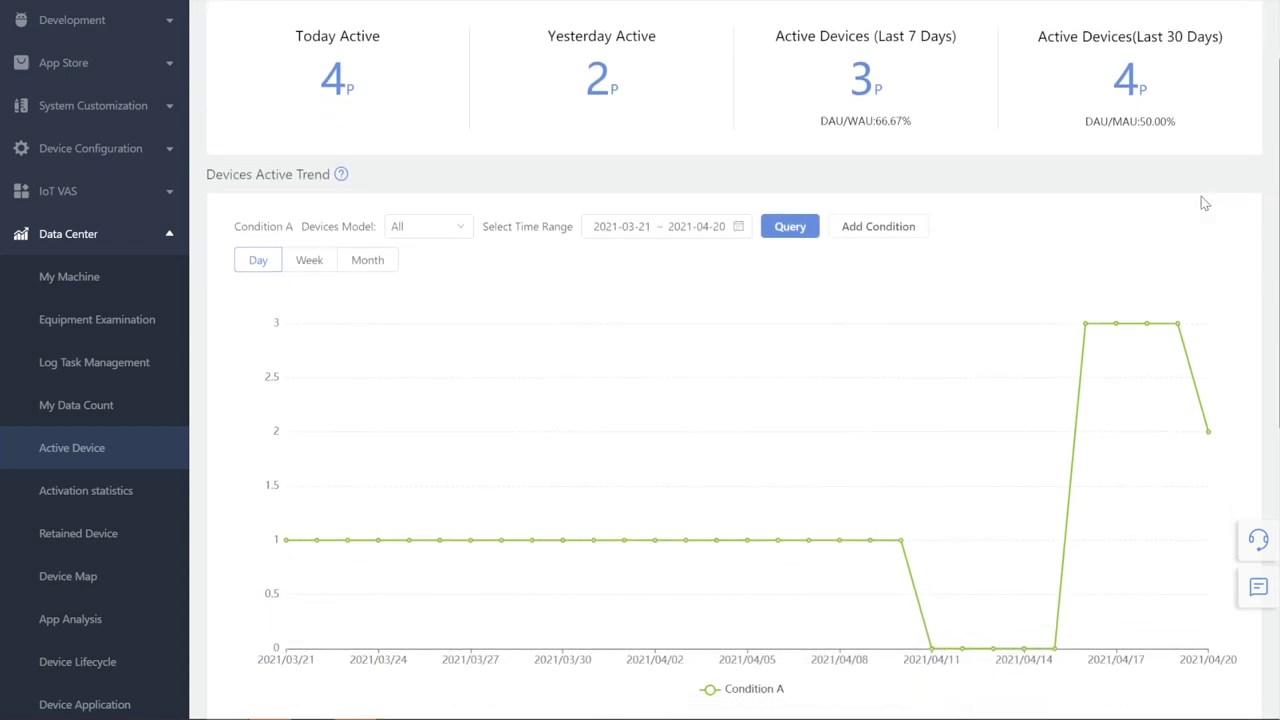
left_click(430, 210)
scroll(430, 262, "down", 1)
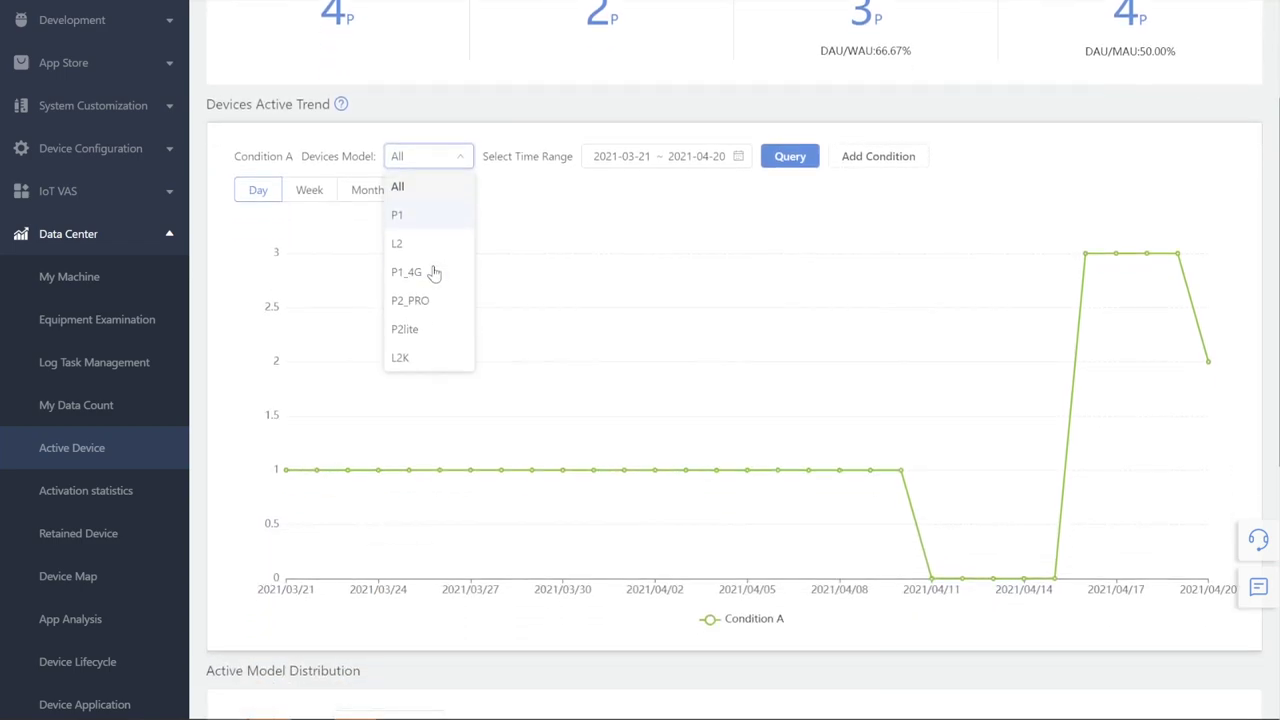
left_click(427, 315)
left_click(806, 146)
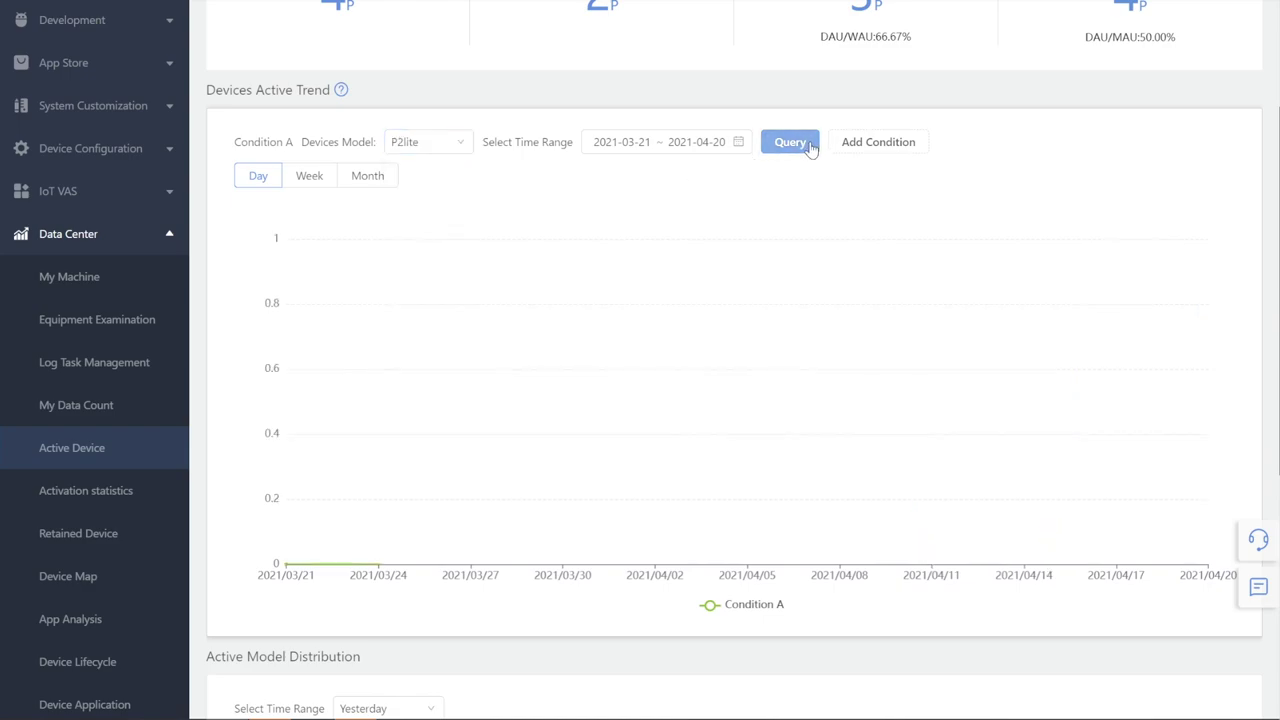
Step: Query the trend for the L2K model and group it by week, then by month
left_click(451, 148)
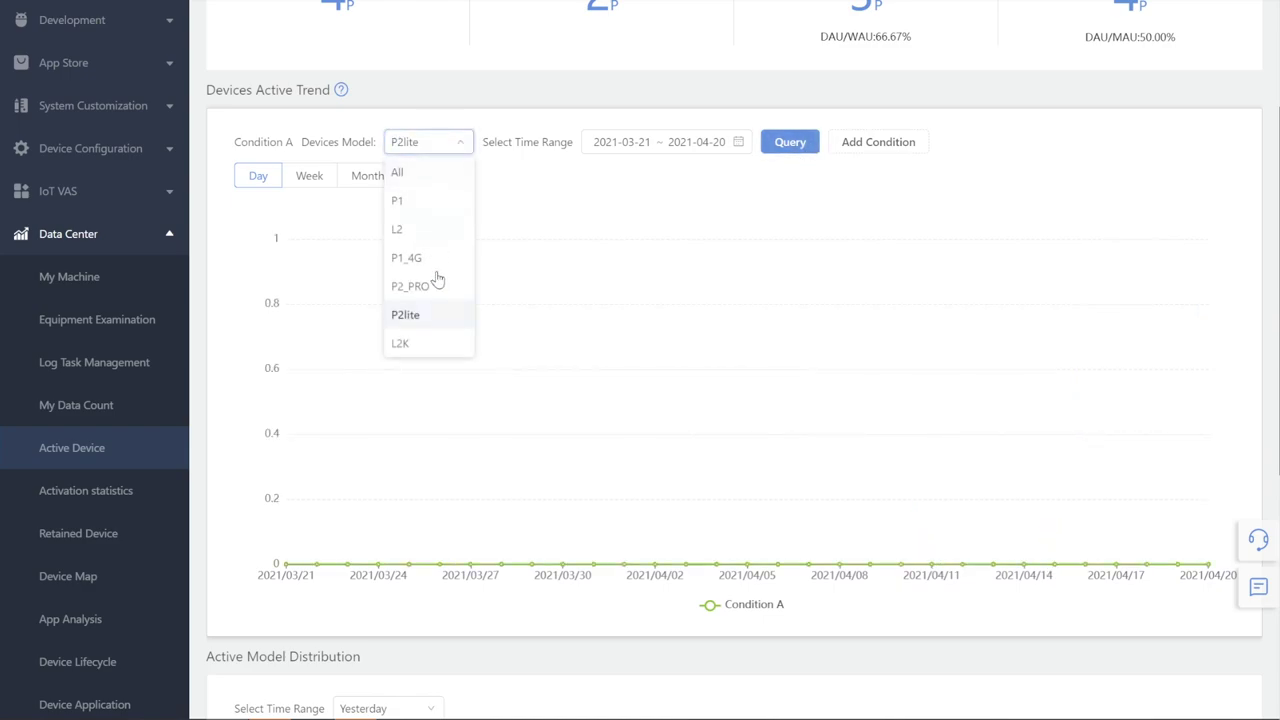
left_click(417, 346)
left_click(789, 143)
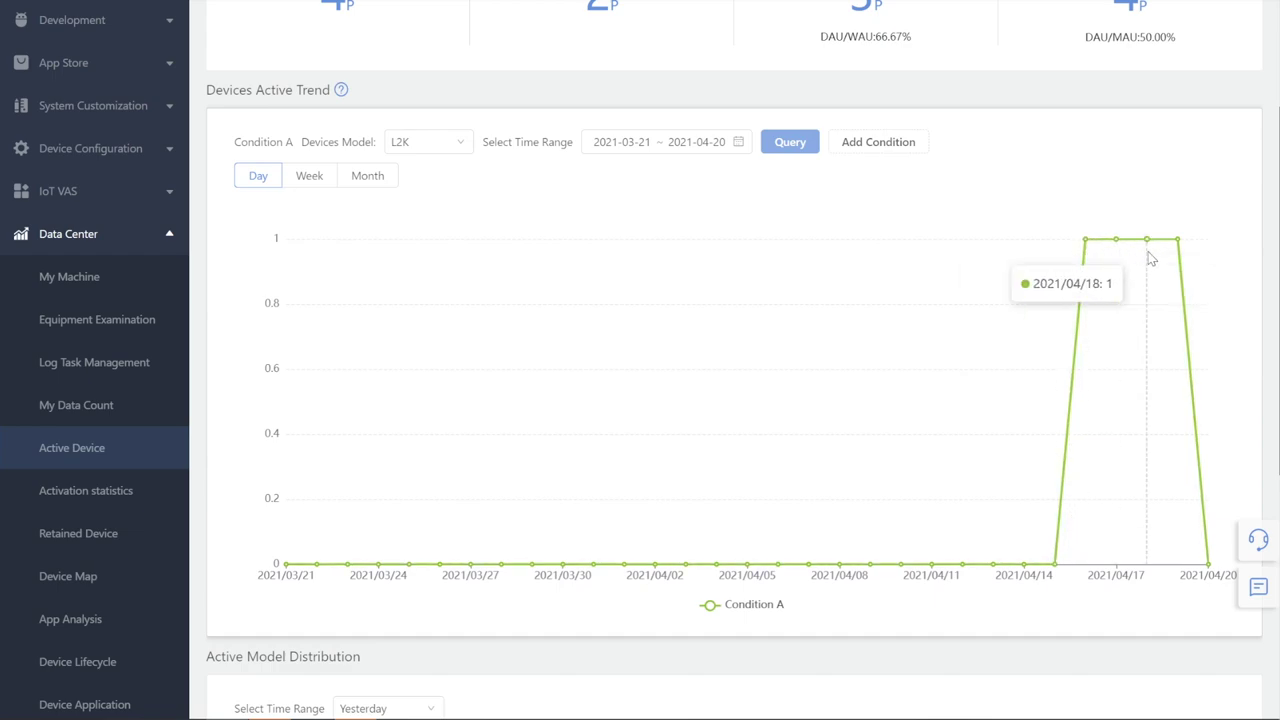
left_click(311, 176)
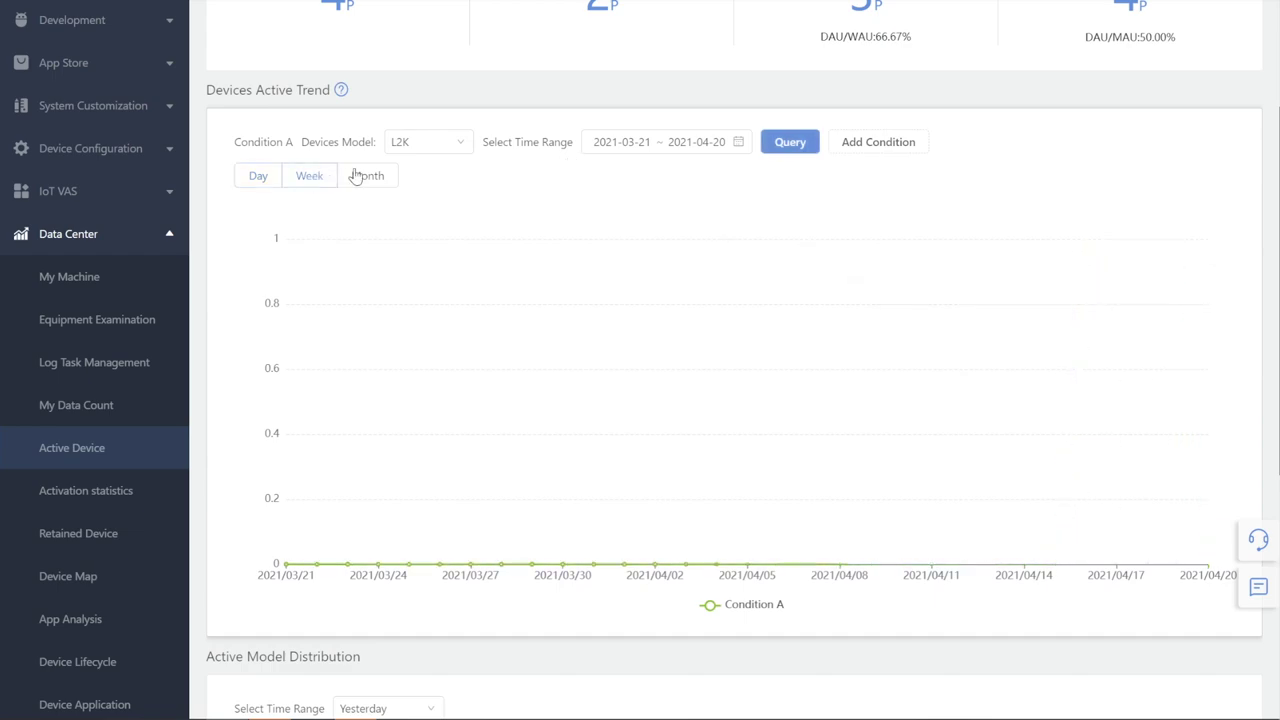
left_click(365, 175)
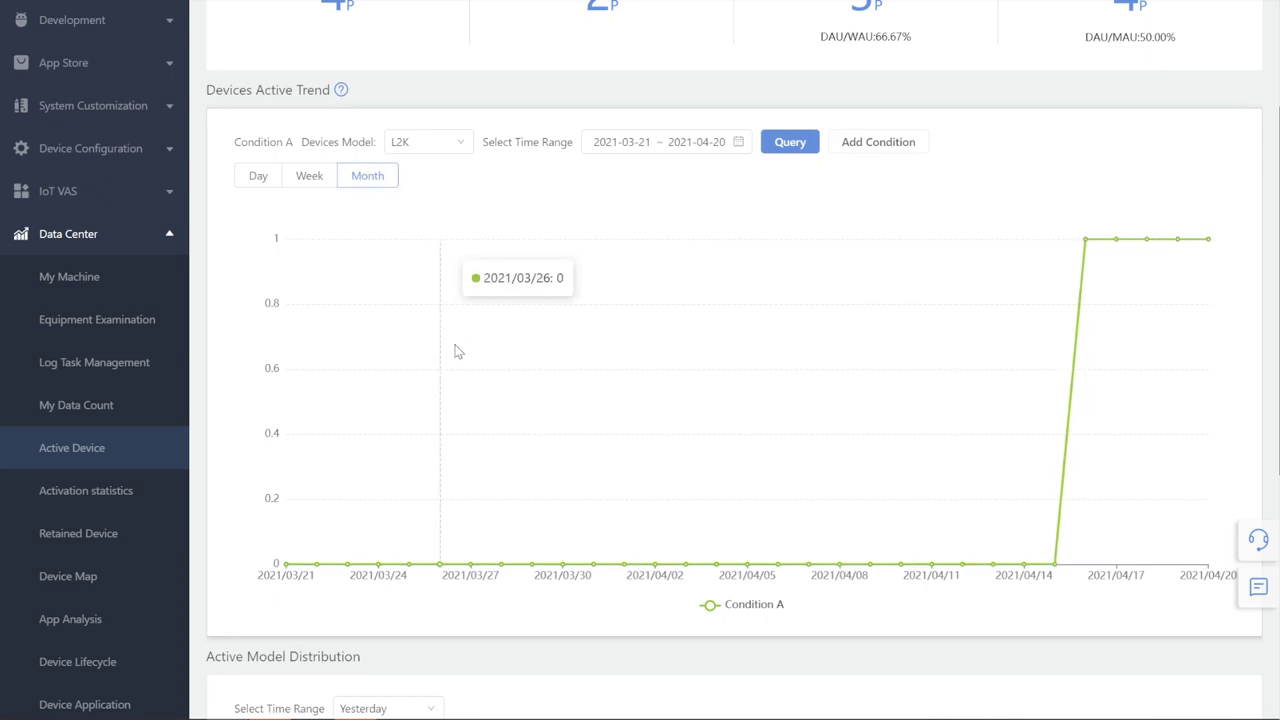
scroll(455, 351, "down", 3)
scroll(455, 351, "down", 1)
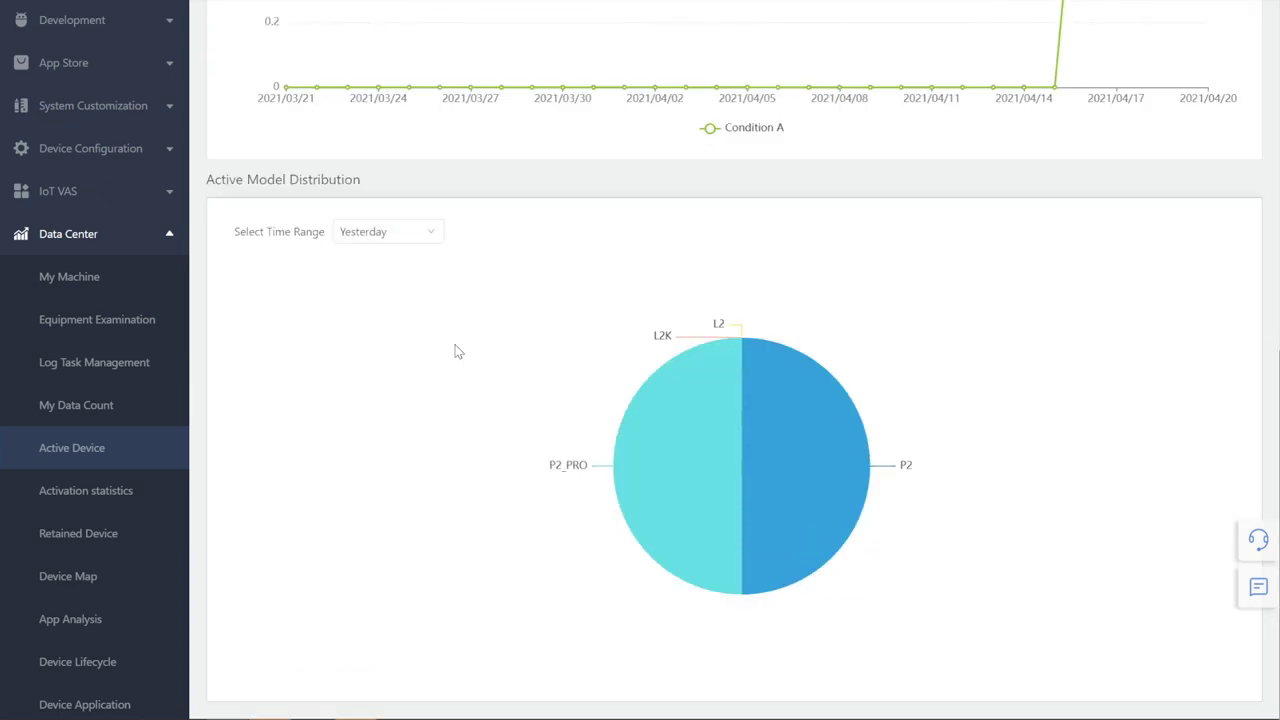
Step: Cycle the Active Model Distribution pie through Last 7, 30, 180, then 365 Days
left_click(403, 234)
left_click(384, 291)
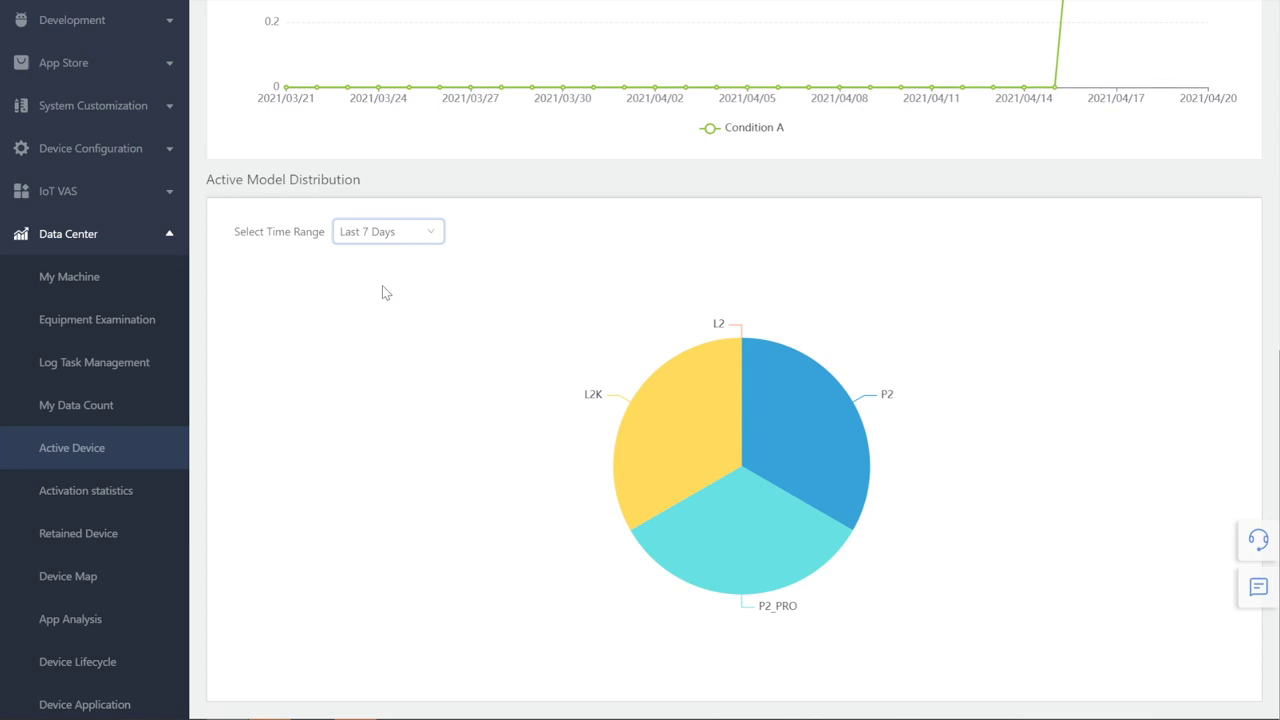
left_click(397, 238)
left_click(382, 320)
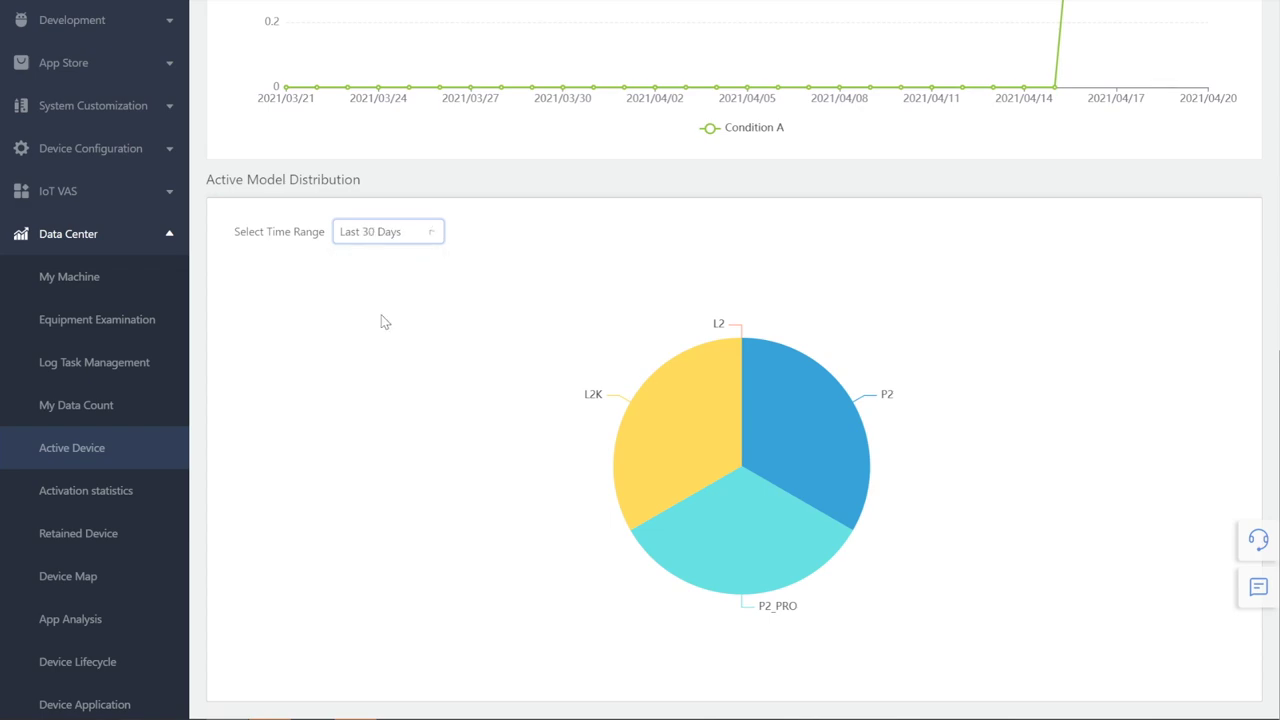
left_click(416, 243)
left_click(397, 349)
left_click(418, 243)
left_click(417, 381)
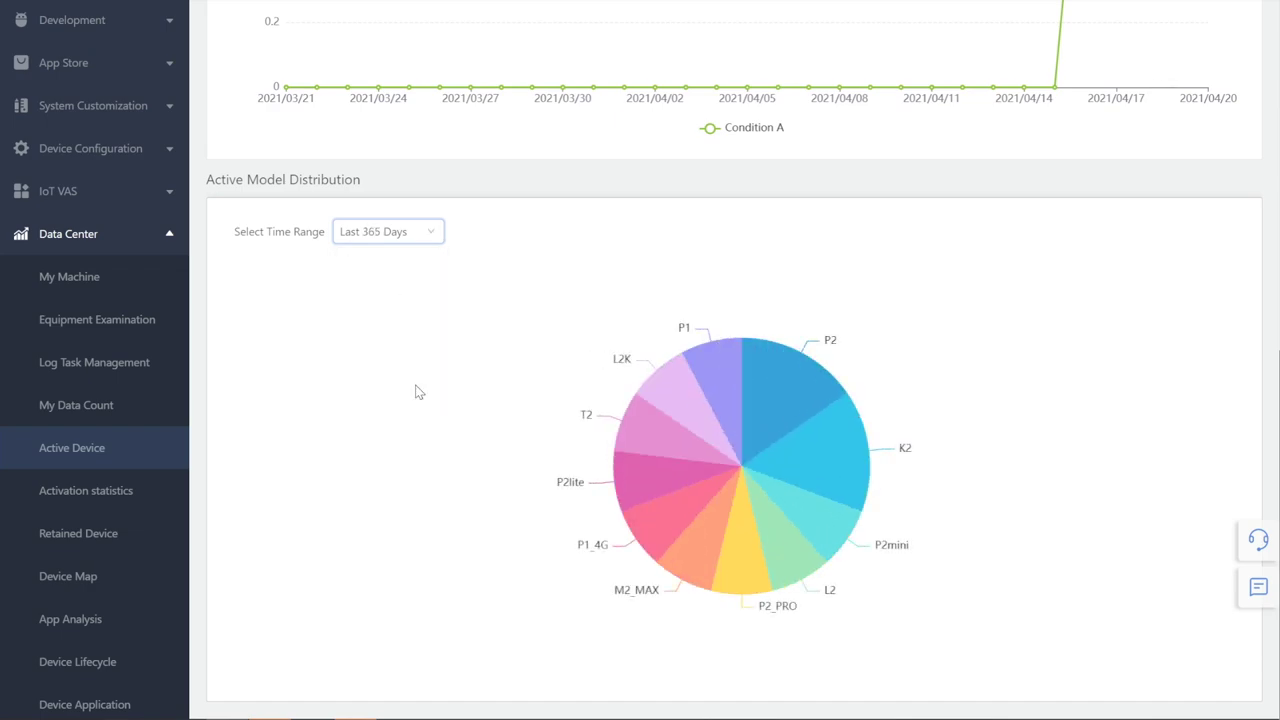
Step: Go to the Activation statistics page
scroll(418, 392, "up", 5)
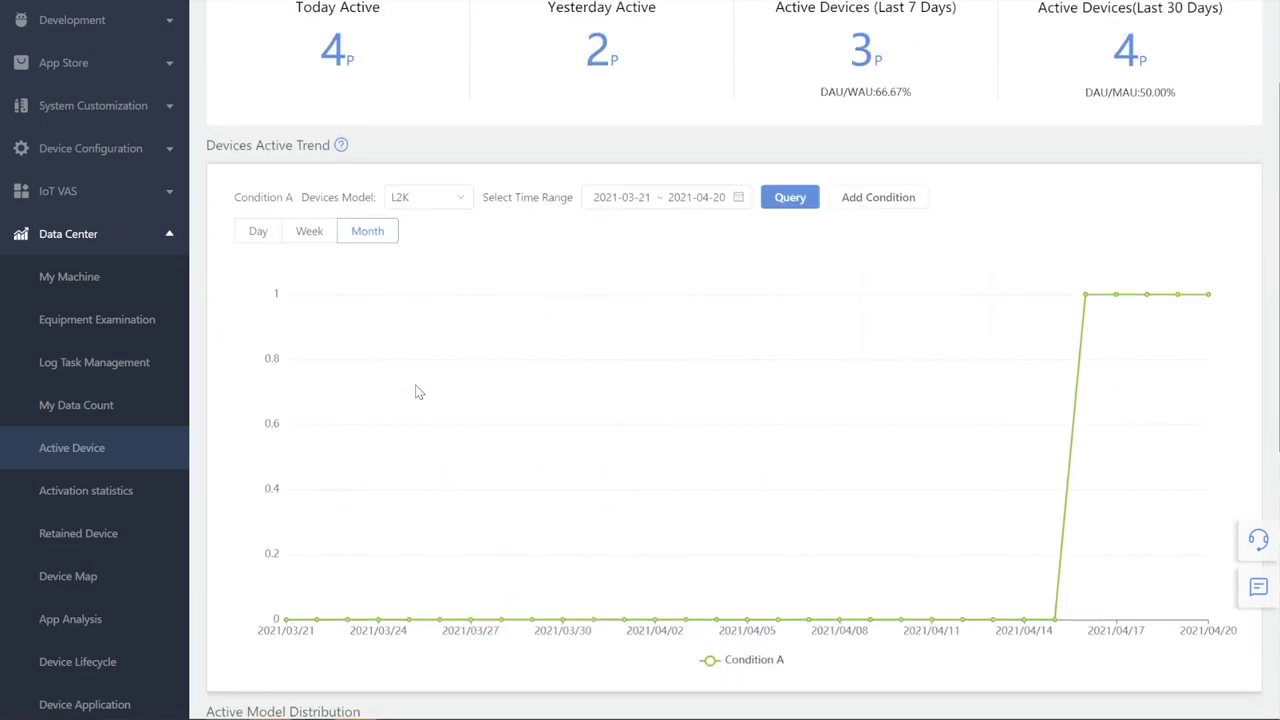
scroll(418, 392, "up", 2)
left_click(22, 503)
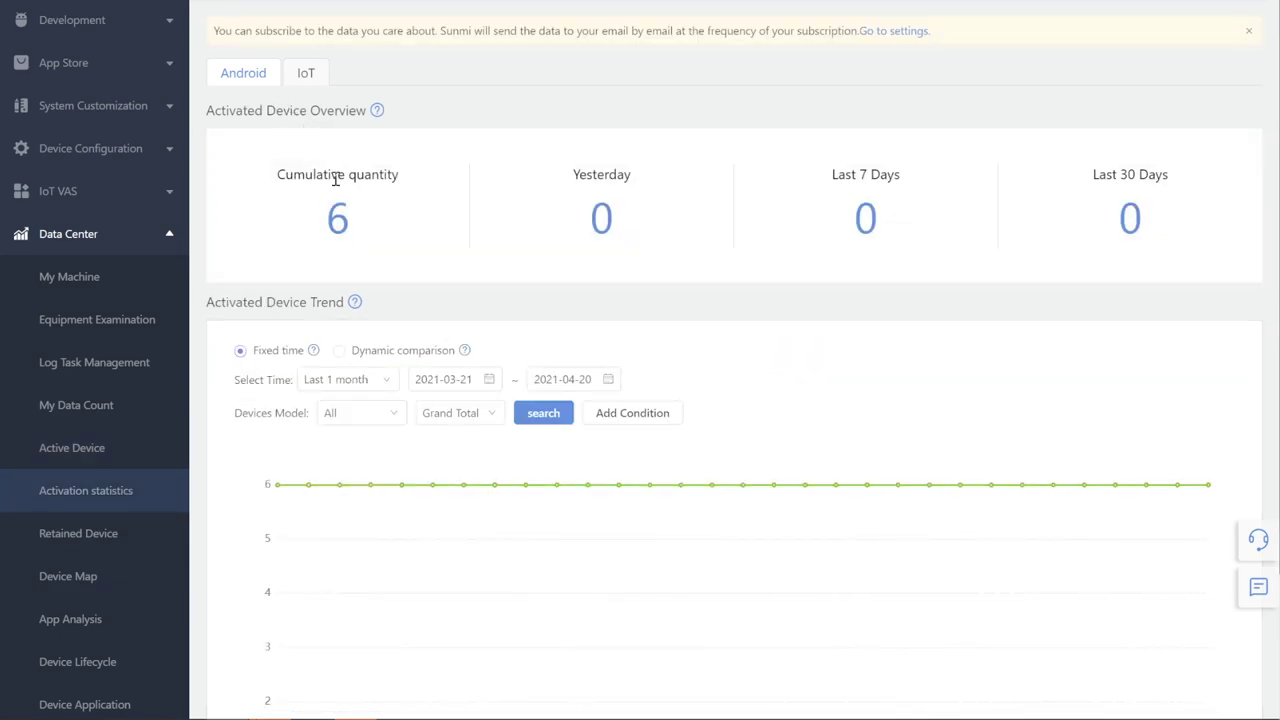
Step: Switch activation figures to IoT devices, then back to Android
left_click_drag(285, 169, 422, 172)
left_click(420, 168)
mouse_move(378, 116)
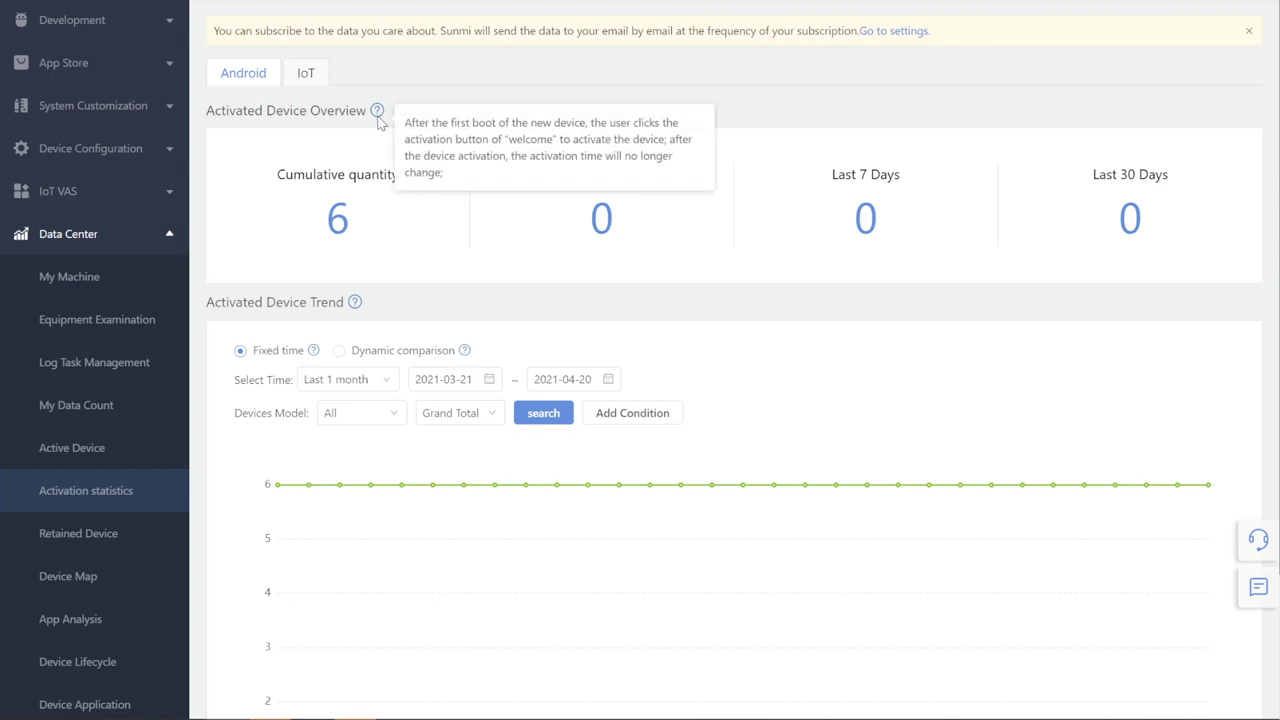
left_click(305, 76)
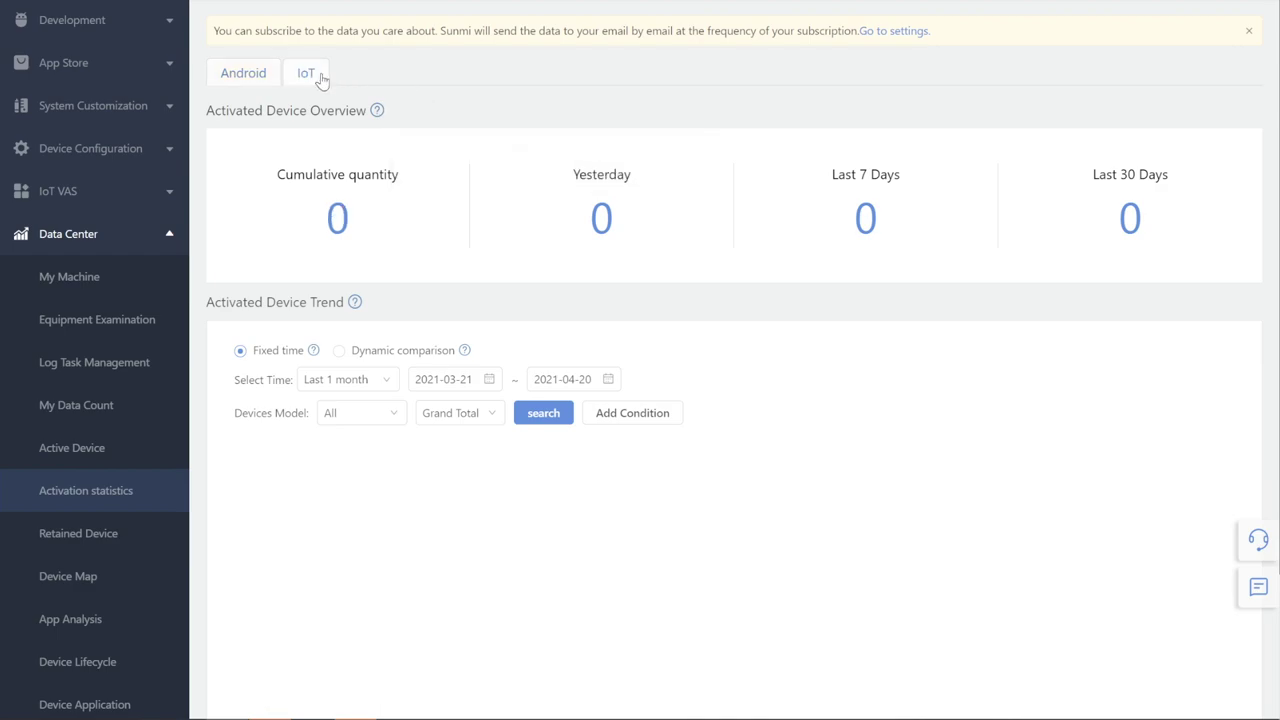
left_click(270, 76)
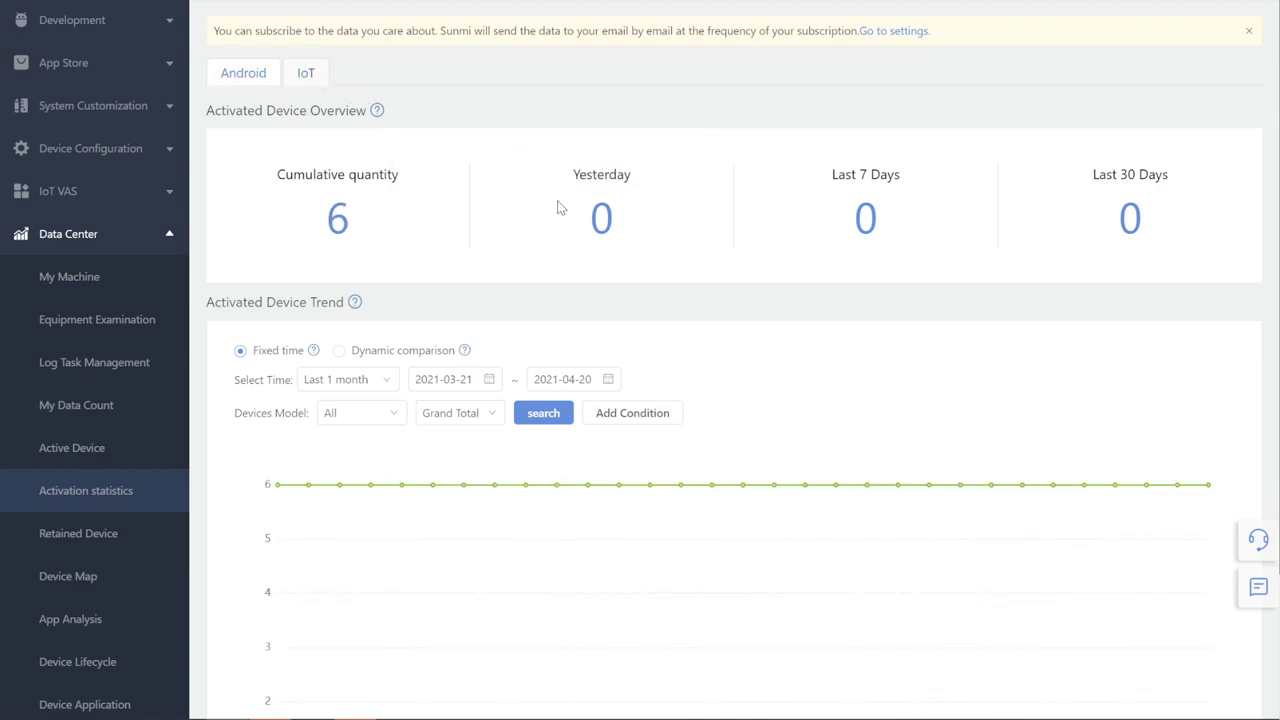
Step: Toggle the activation trend to Dynamic comparison and back to Fixed time
scroll(560, 207, "down", 1)
mouse_move(313, 266)
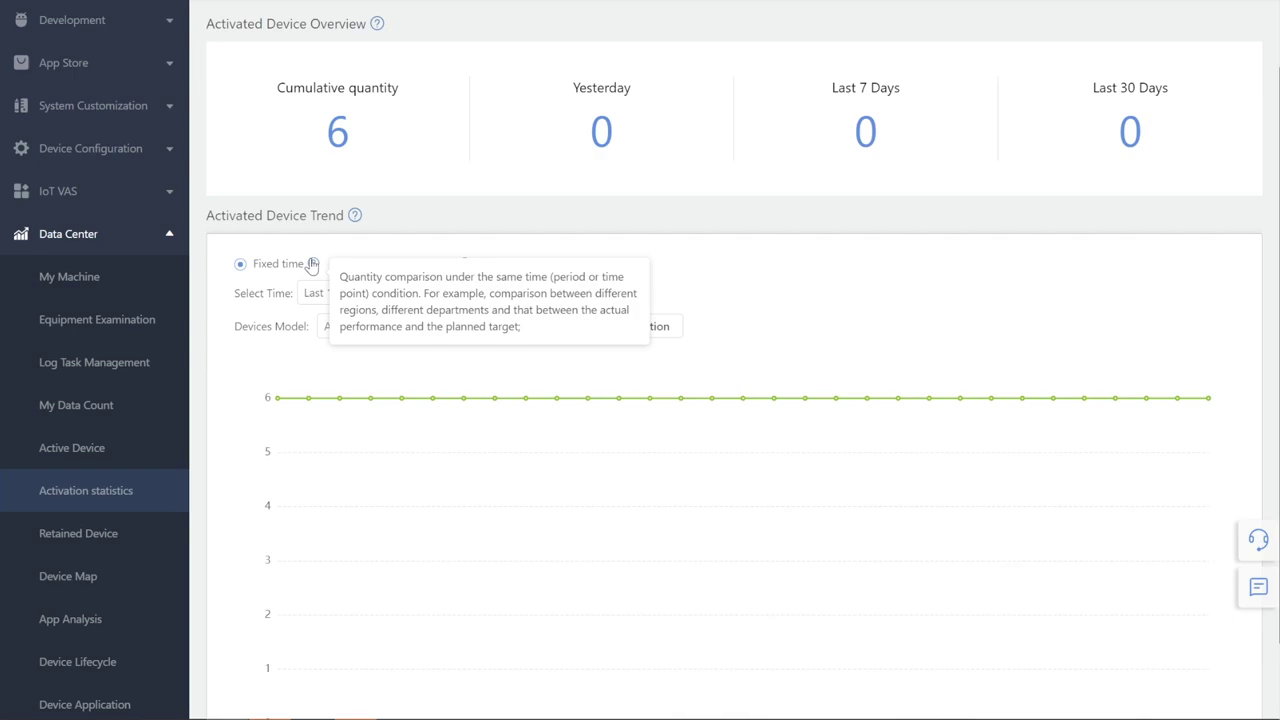
left_click(339, 264)
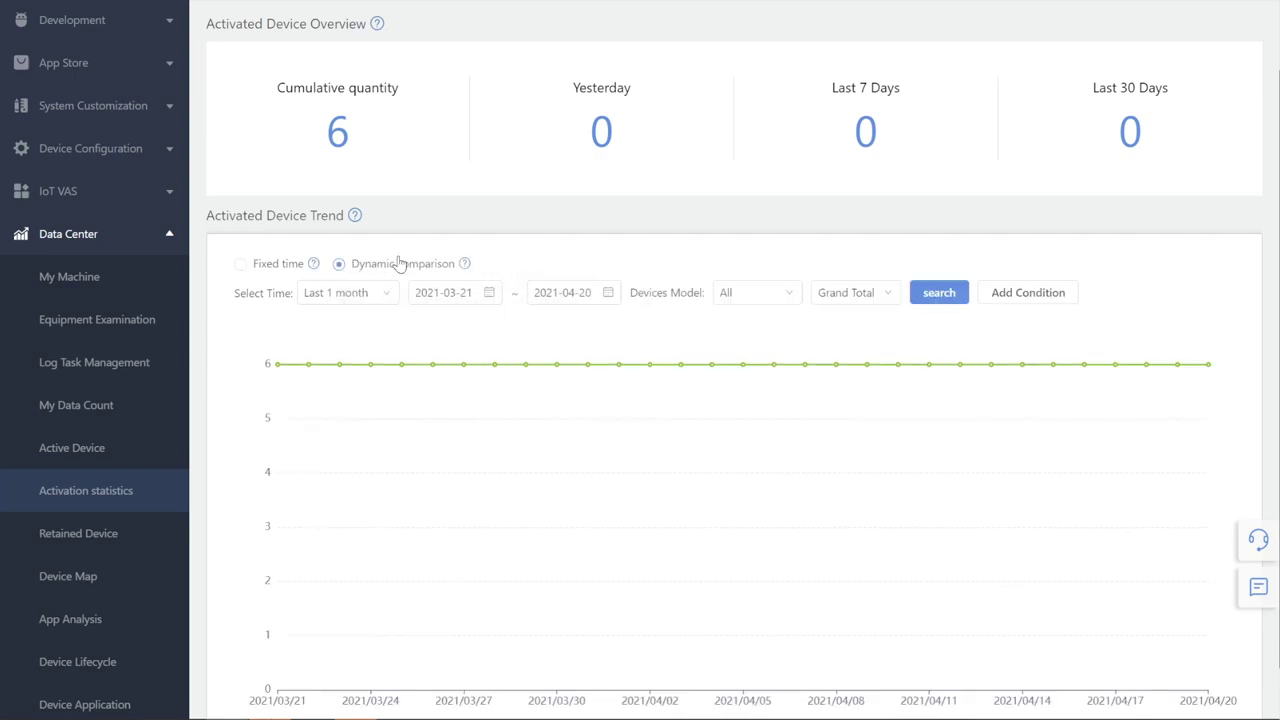
left_click(251, 268)
Step: Chart Android activations for the last 3 months, then for the last 2 years
mouse_move(466, 266)
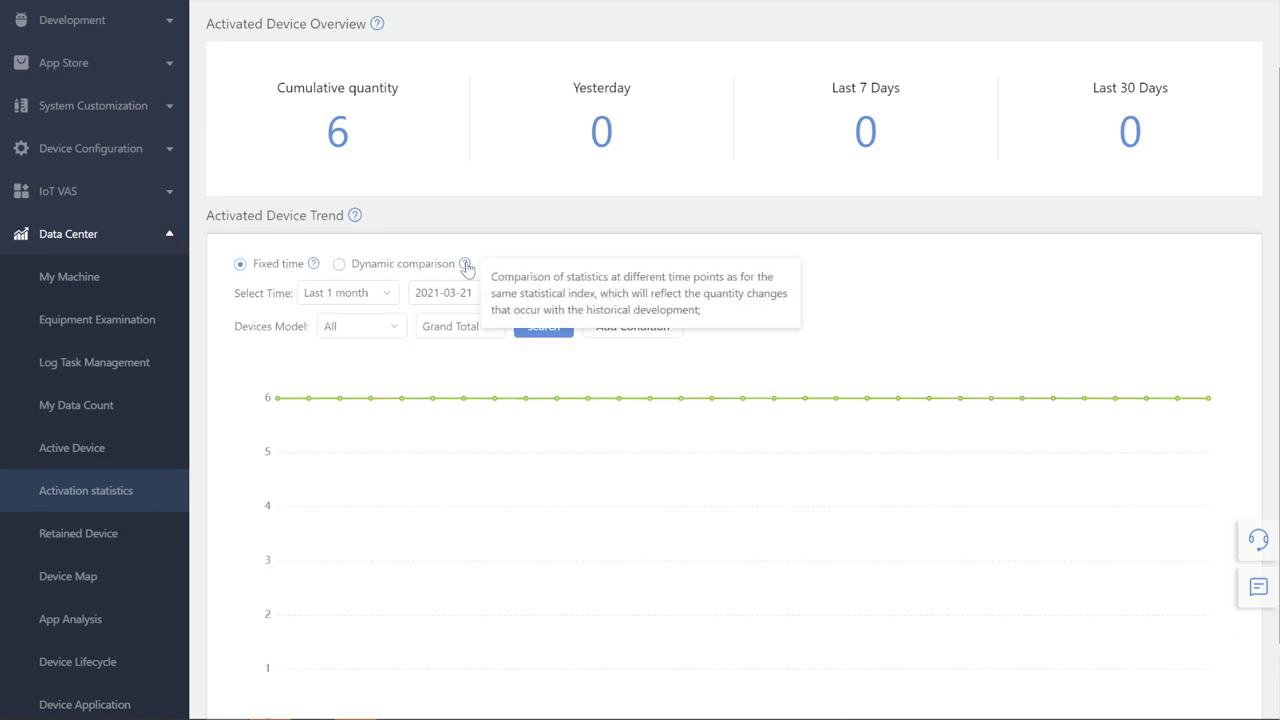
left_click(378, 296)
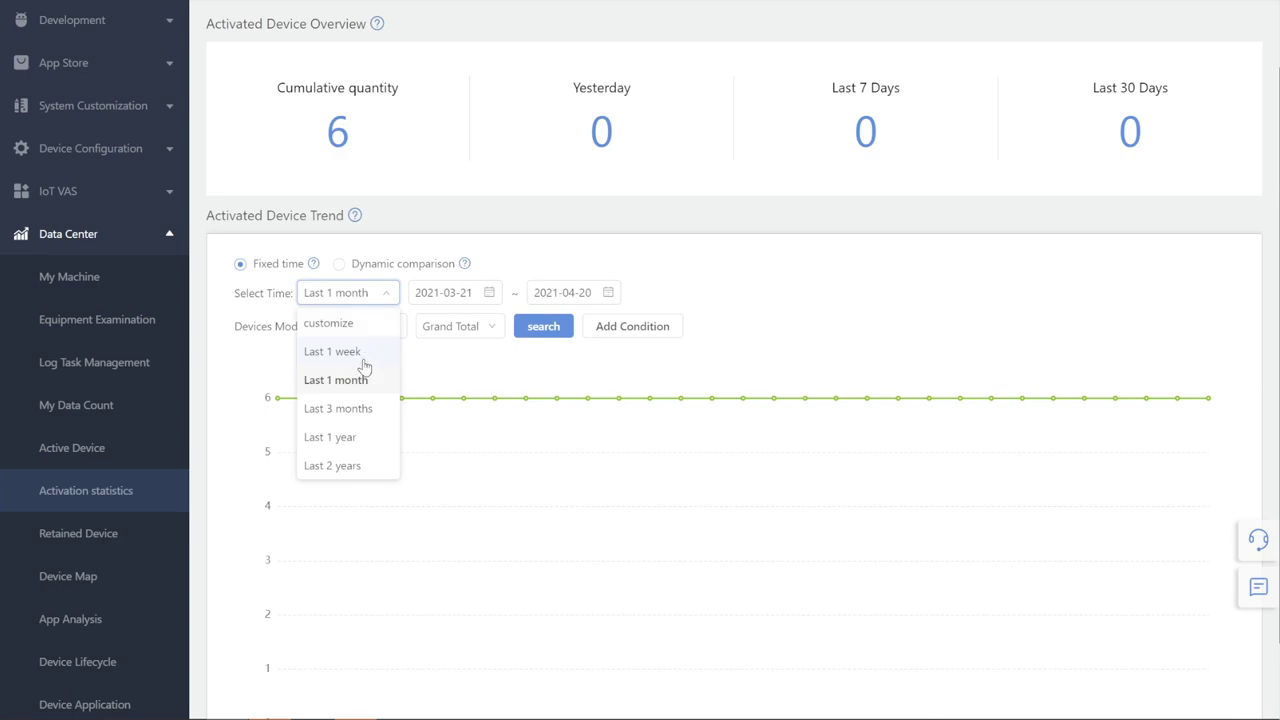
left_click(352, 407)
left_click(540, 328)
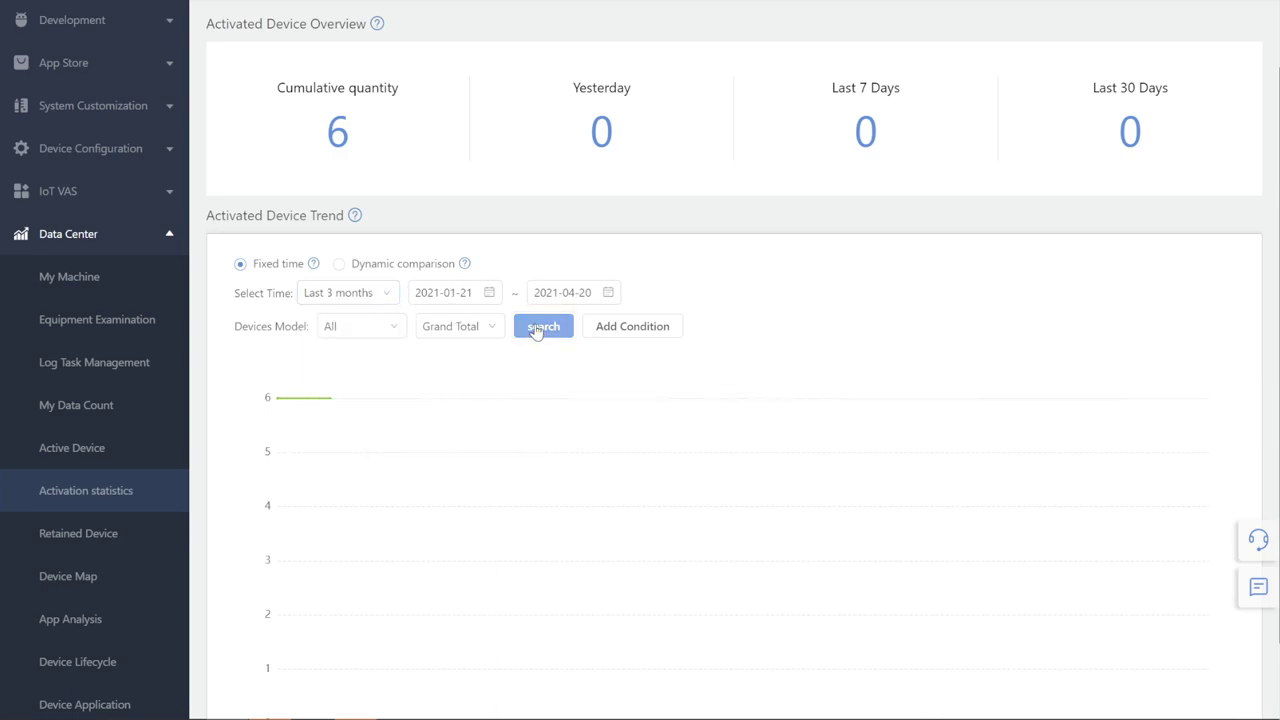
left_click(386, 294)
left_click(350, 462)
left_click(548, 339)
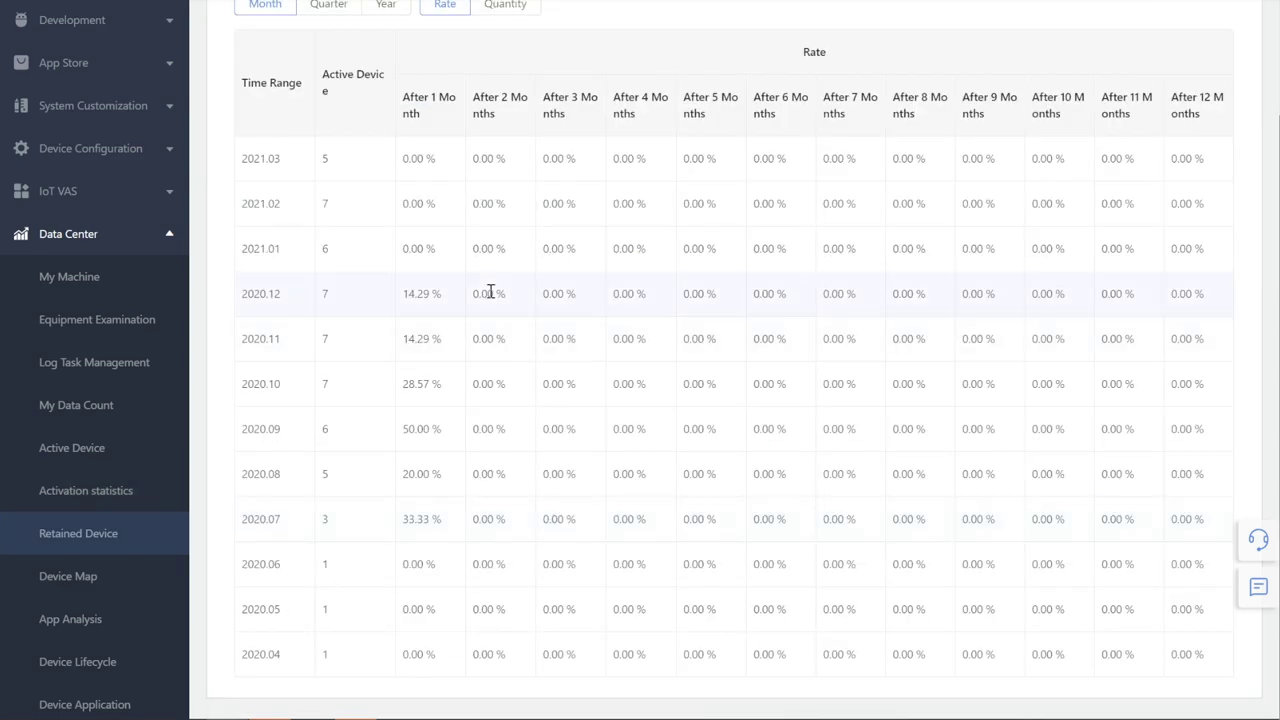
scroll(520, 300, "up", 2)
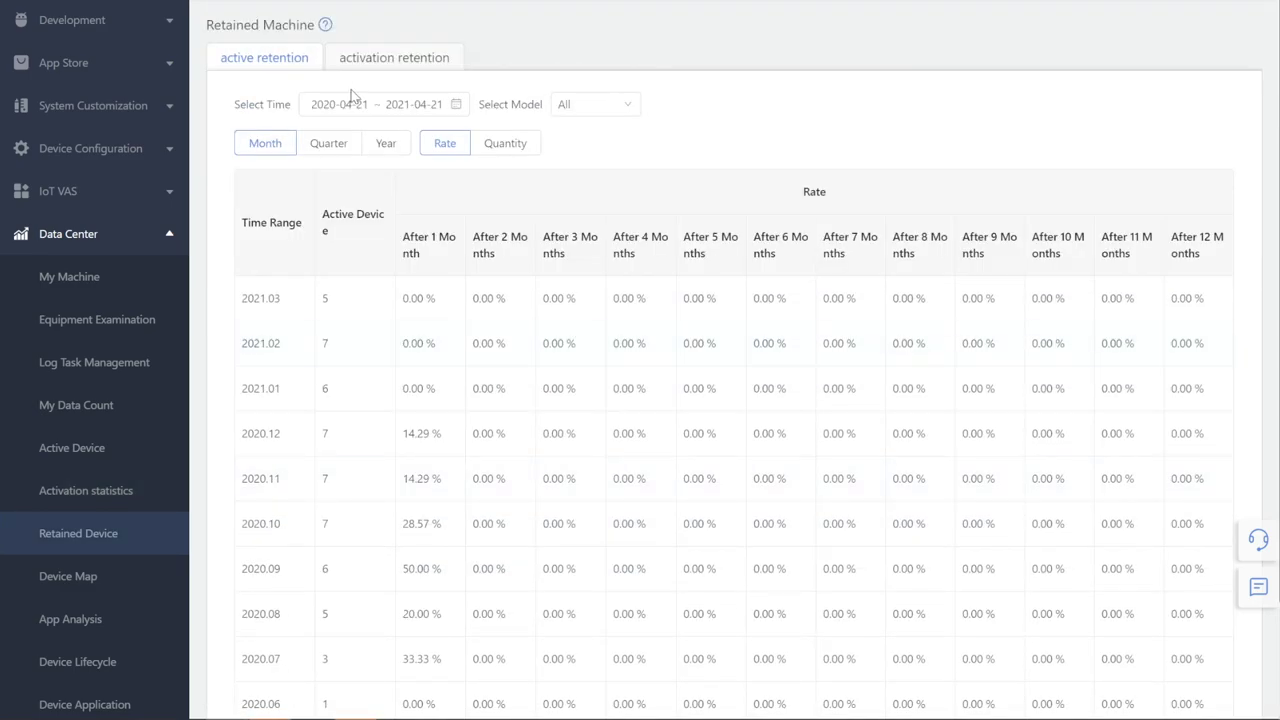
Step: Open the Device Map under Data Center
mouse_move(327, 26)
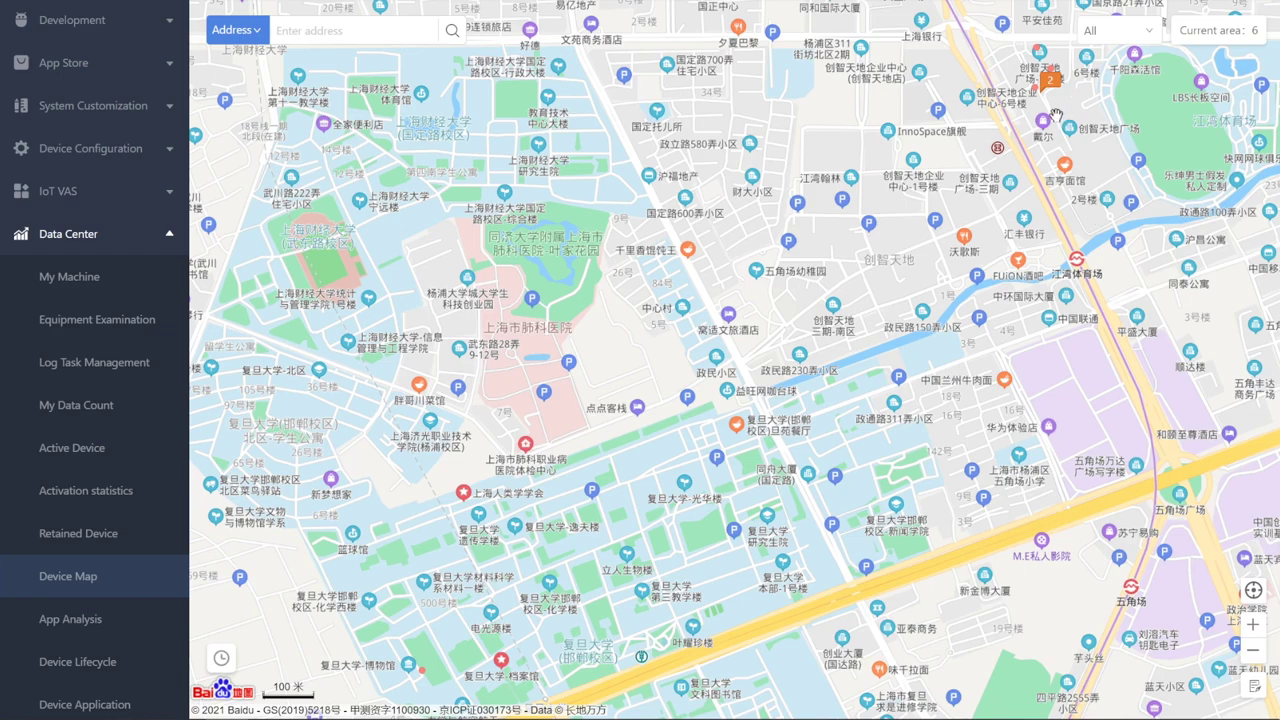
Step: Switch the map search type to device SN and back to Address
left_click(240, 30)
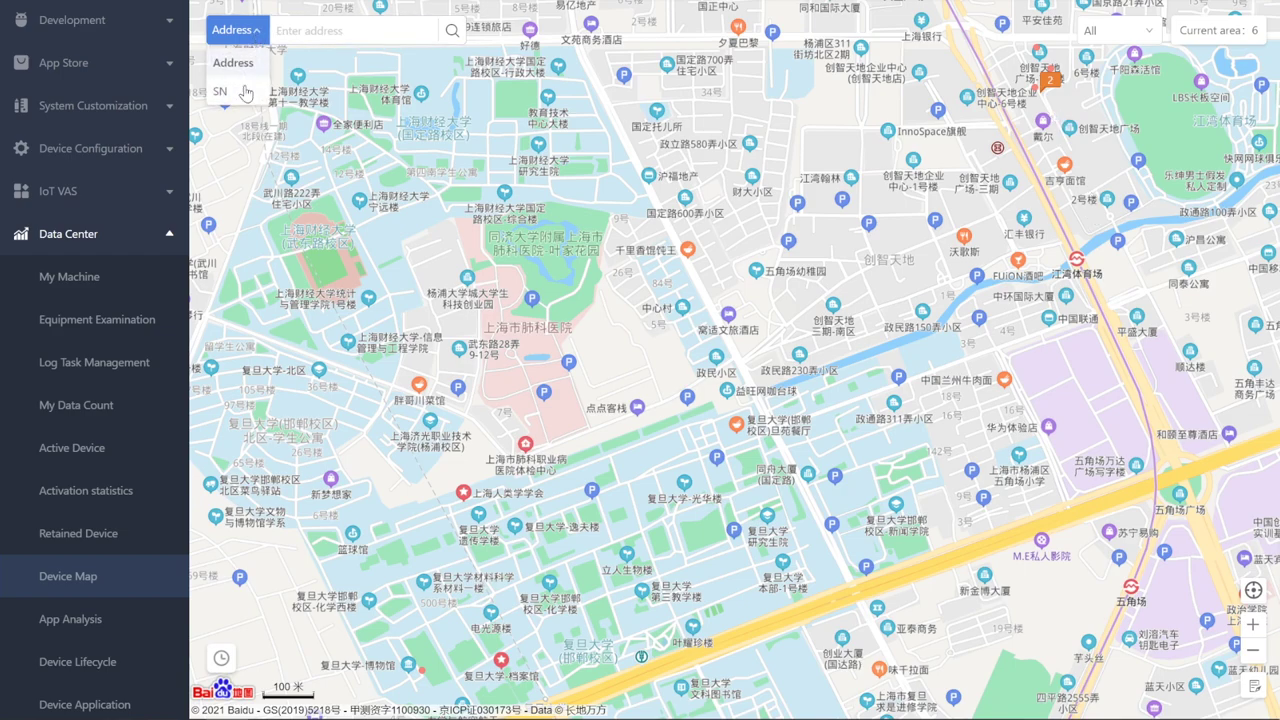
left_click(245, 92)
left_click(240, 30)
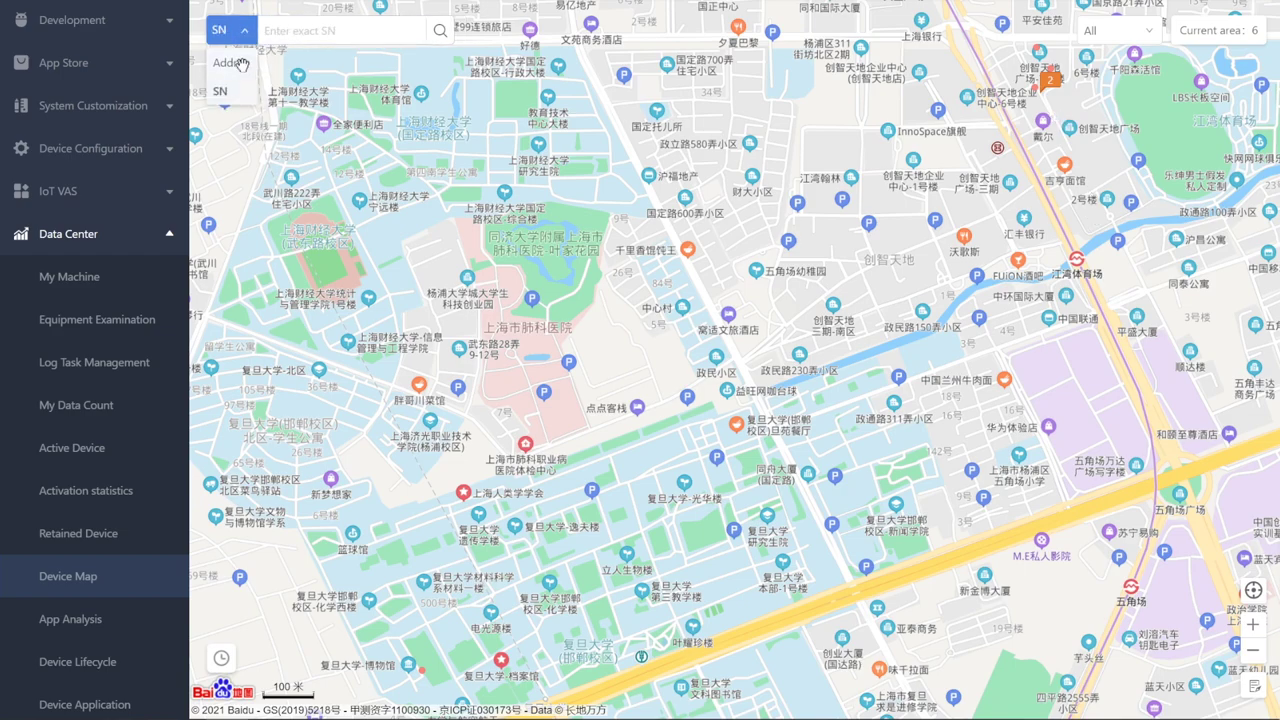
left_click(240, 64)
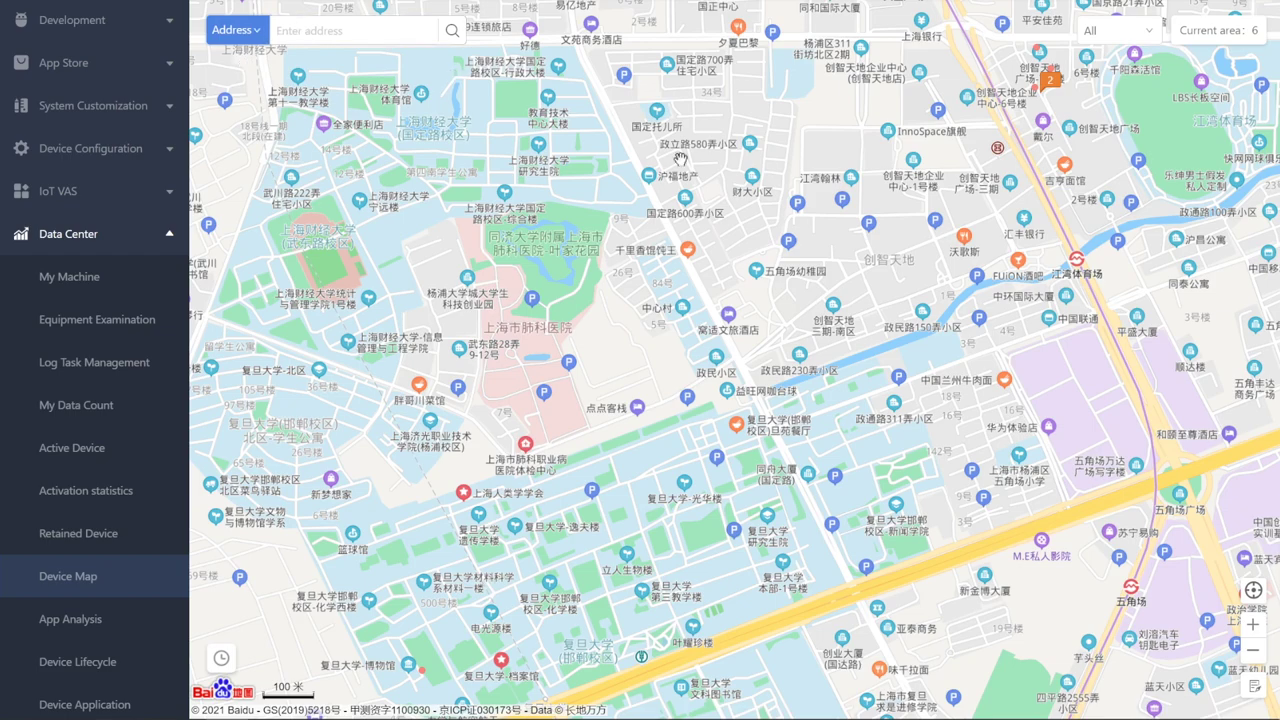
Step: Find Shanghai (上海) on the map, zoom out, clear the search, and open App Analysis
left_click(377, 34)
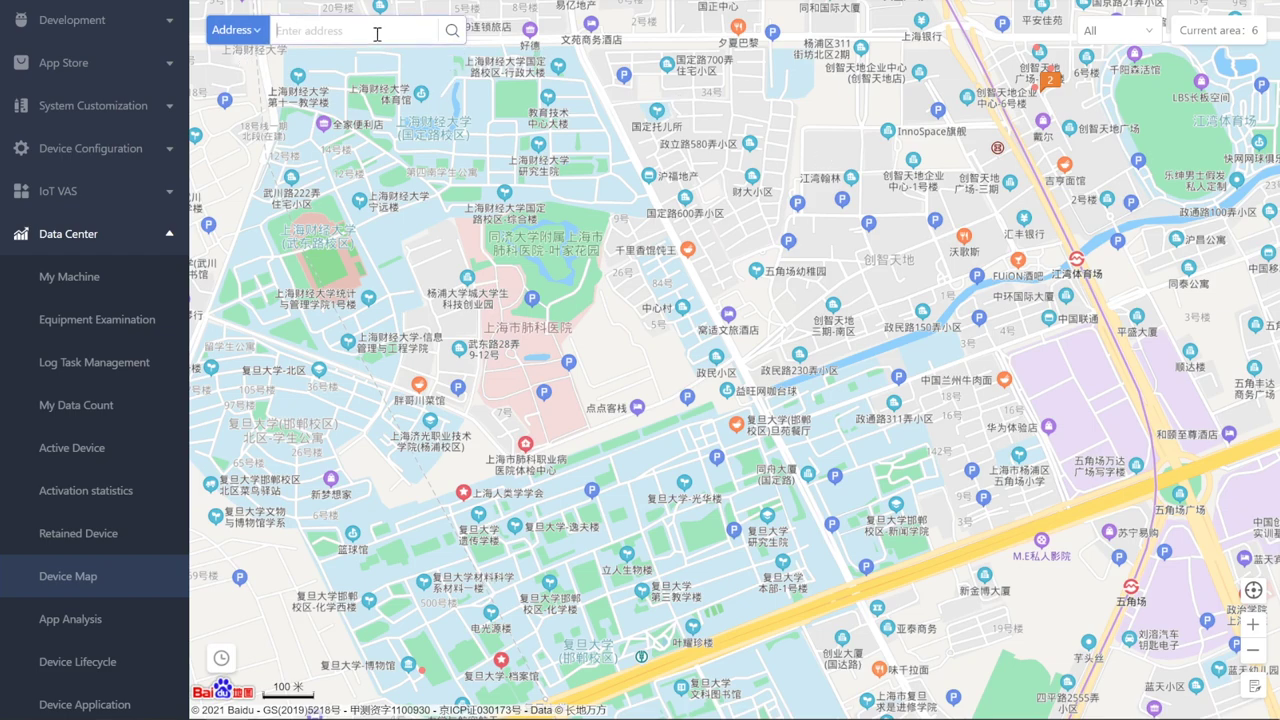
type("SHAN")
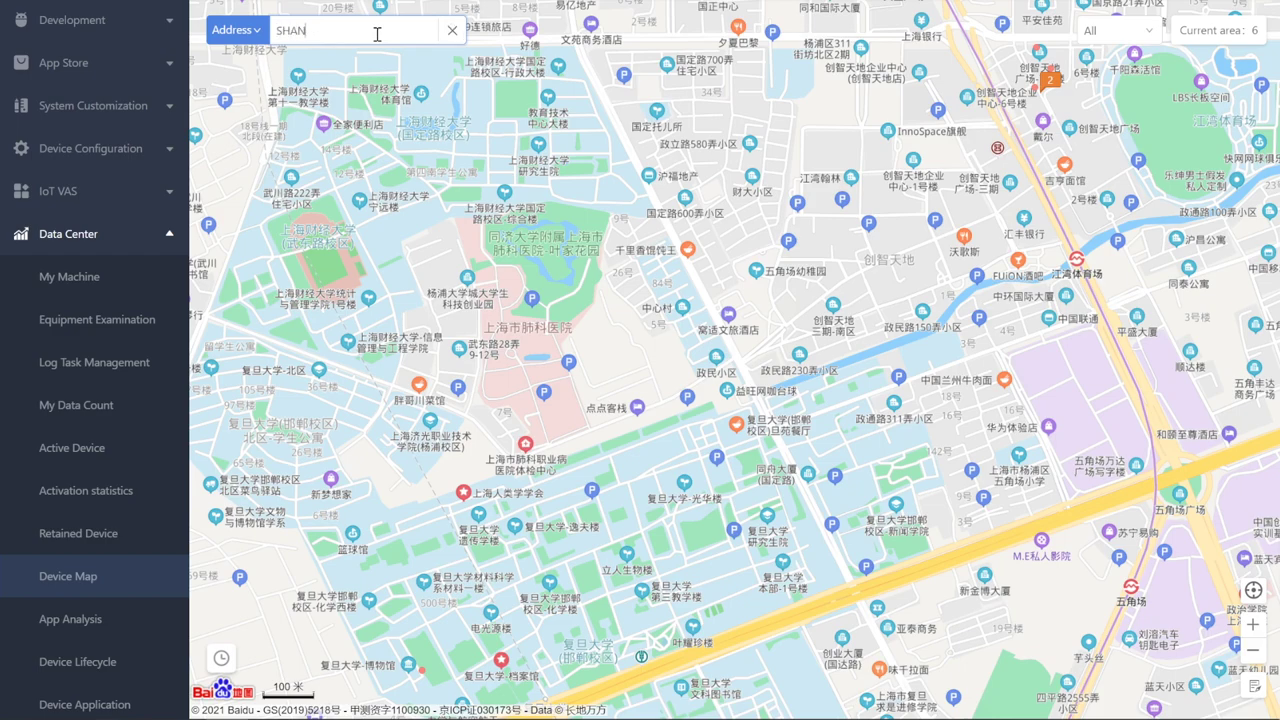
type("GG")
key("BackSpace")
key("BackSpace")
key("BackSpace")
key("BackSpace")
key("BackSpace")
key("BackSpace")
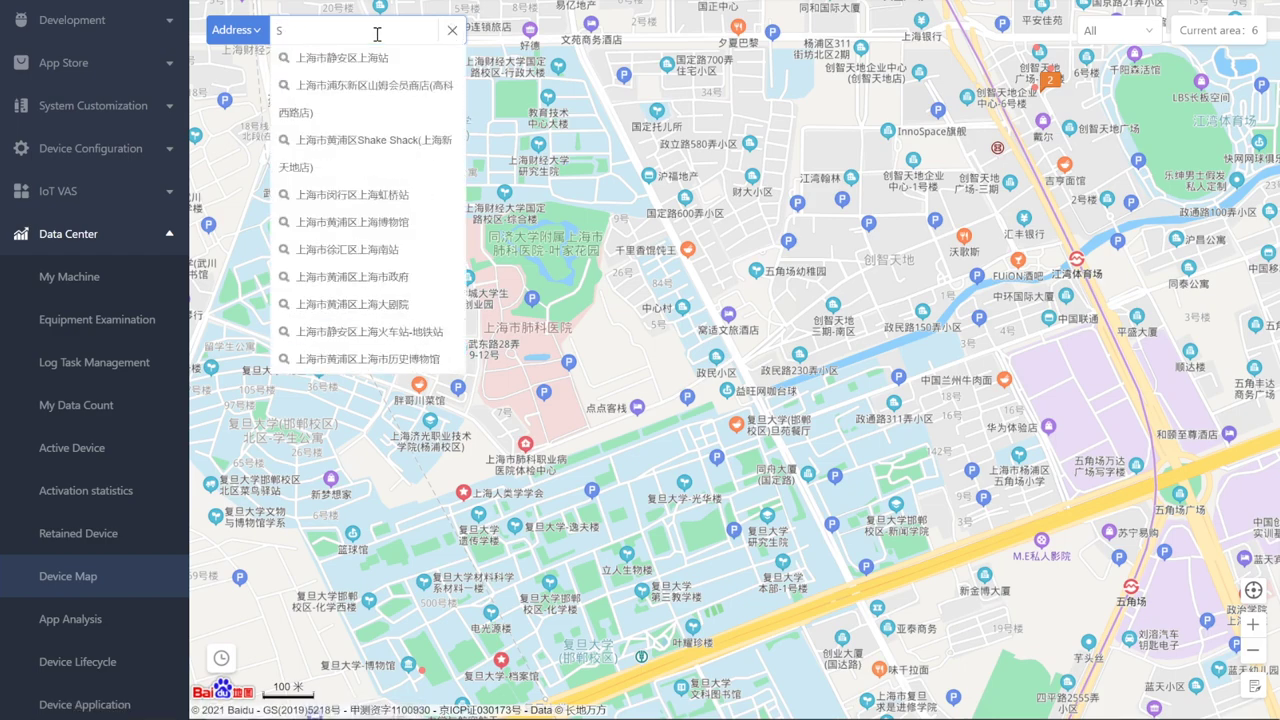
type("shanghai")
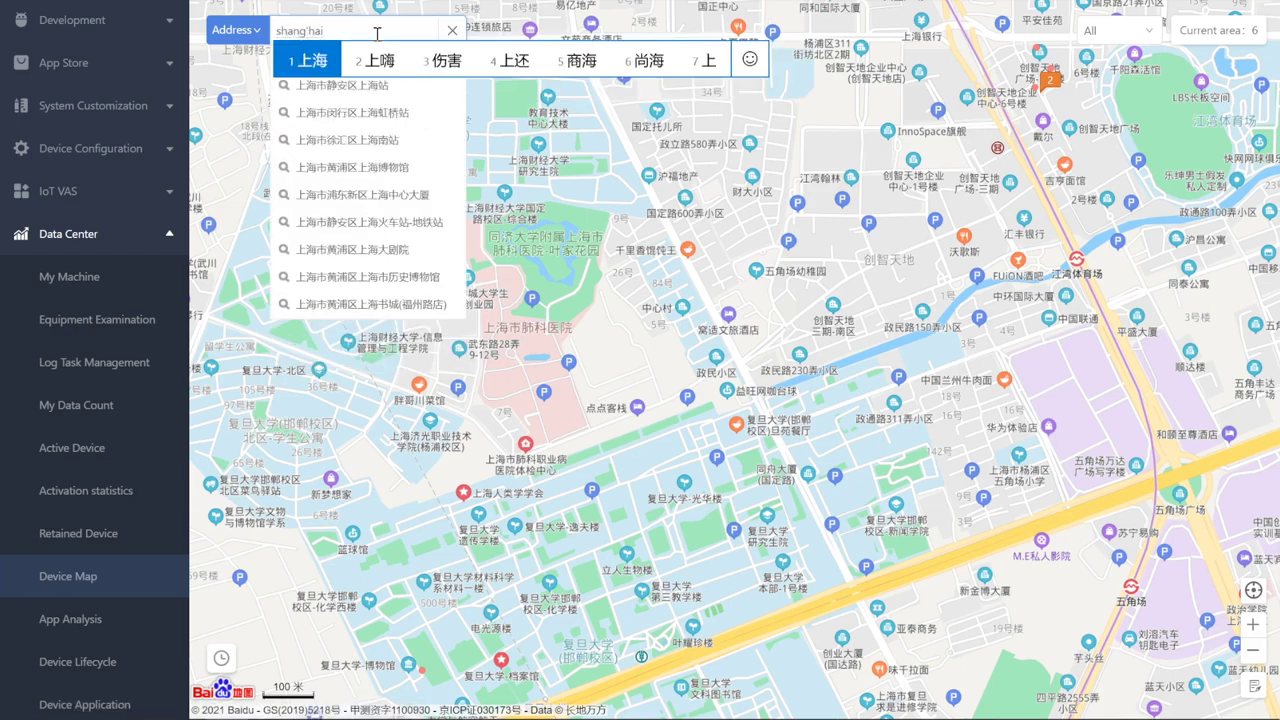
key("space")
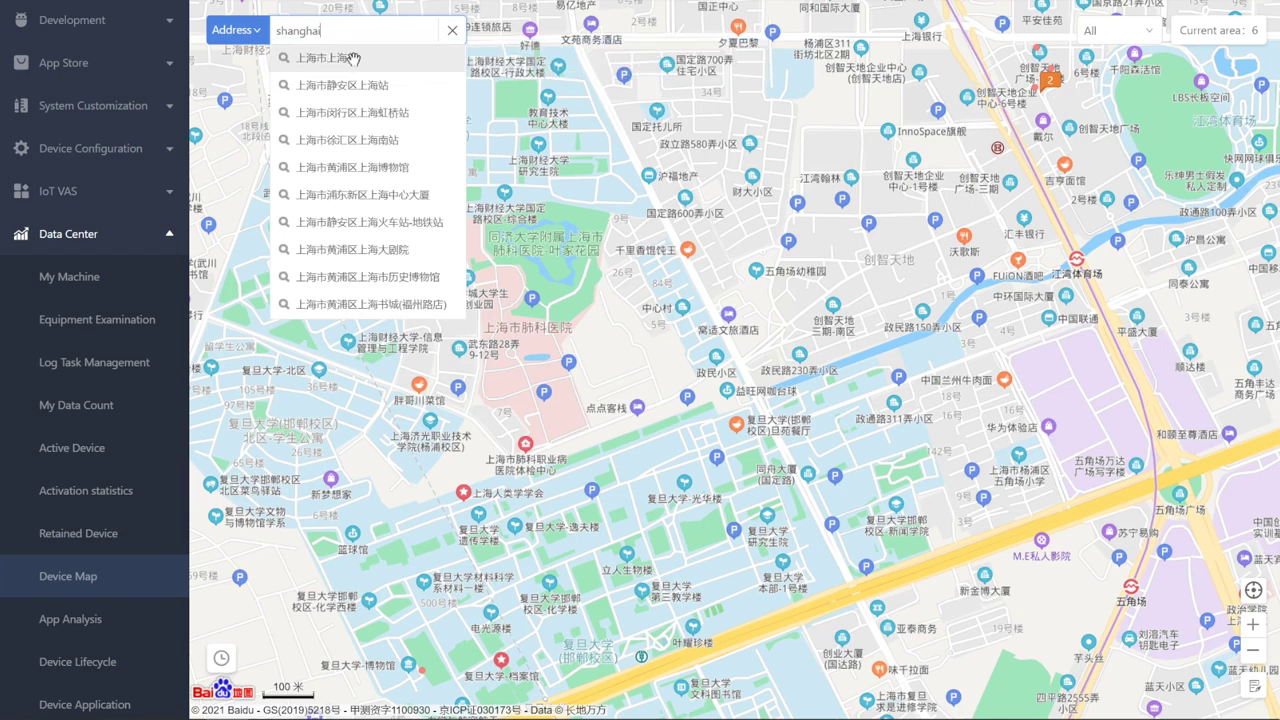
left_click(355, 58)
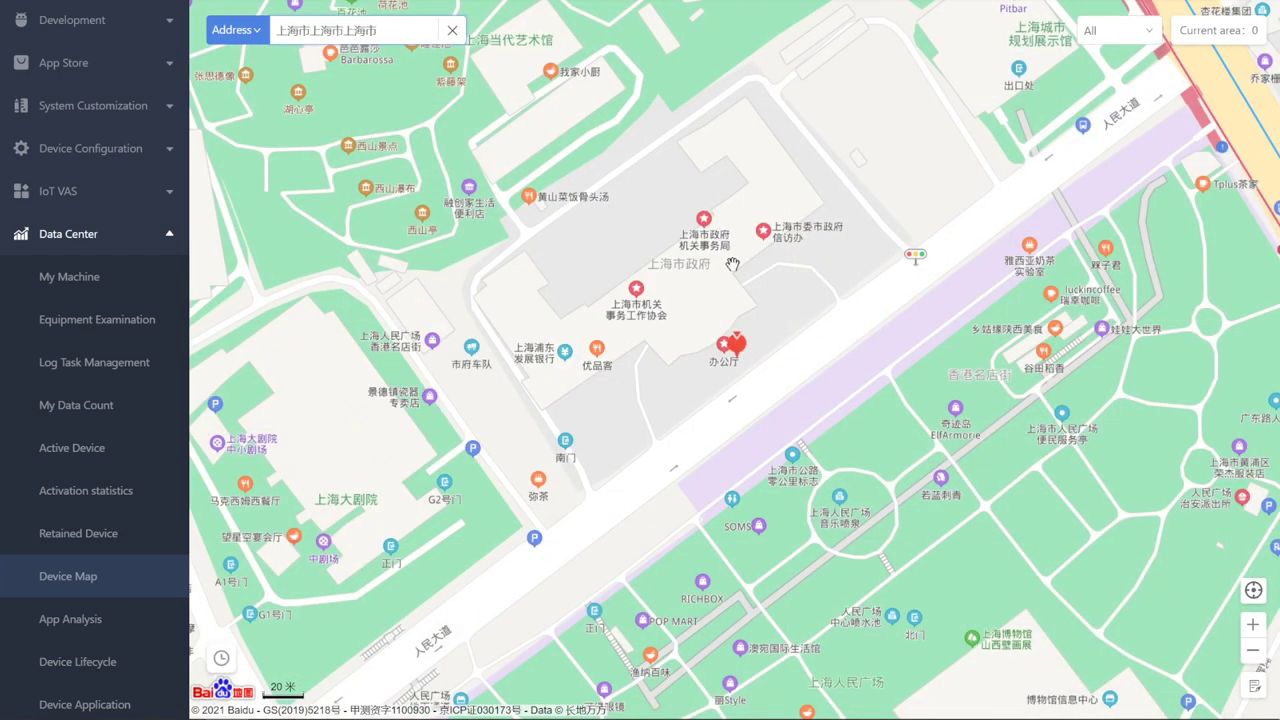
scroll(732, 264, "down", 3)
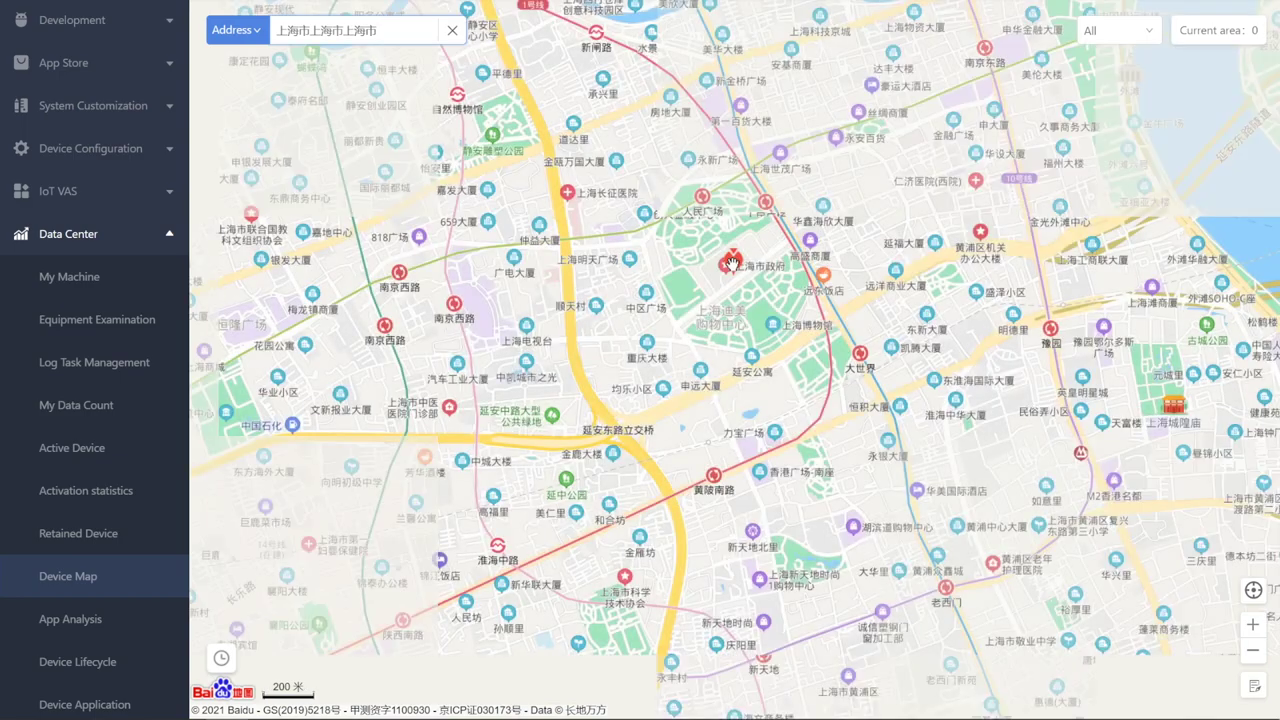
scroll(732, 264, "down", 3)
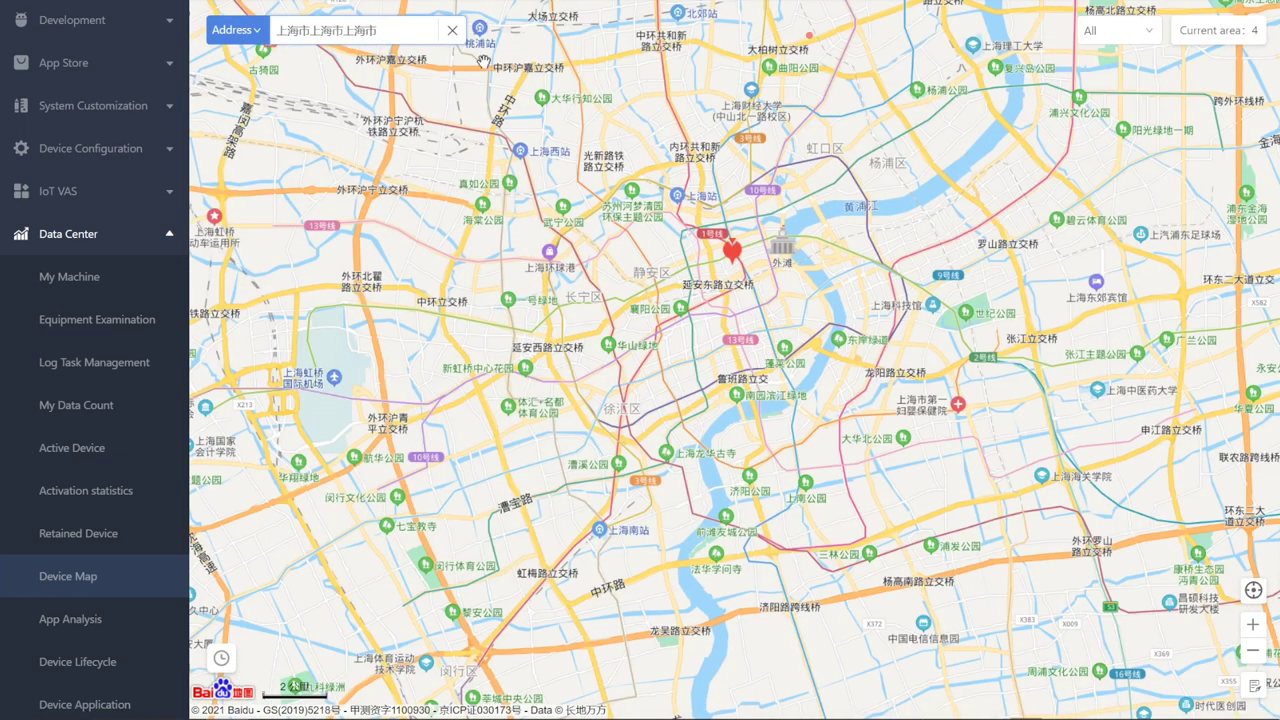
left_click(452, 31)
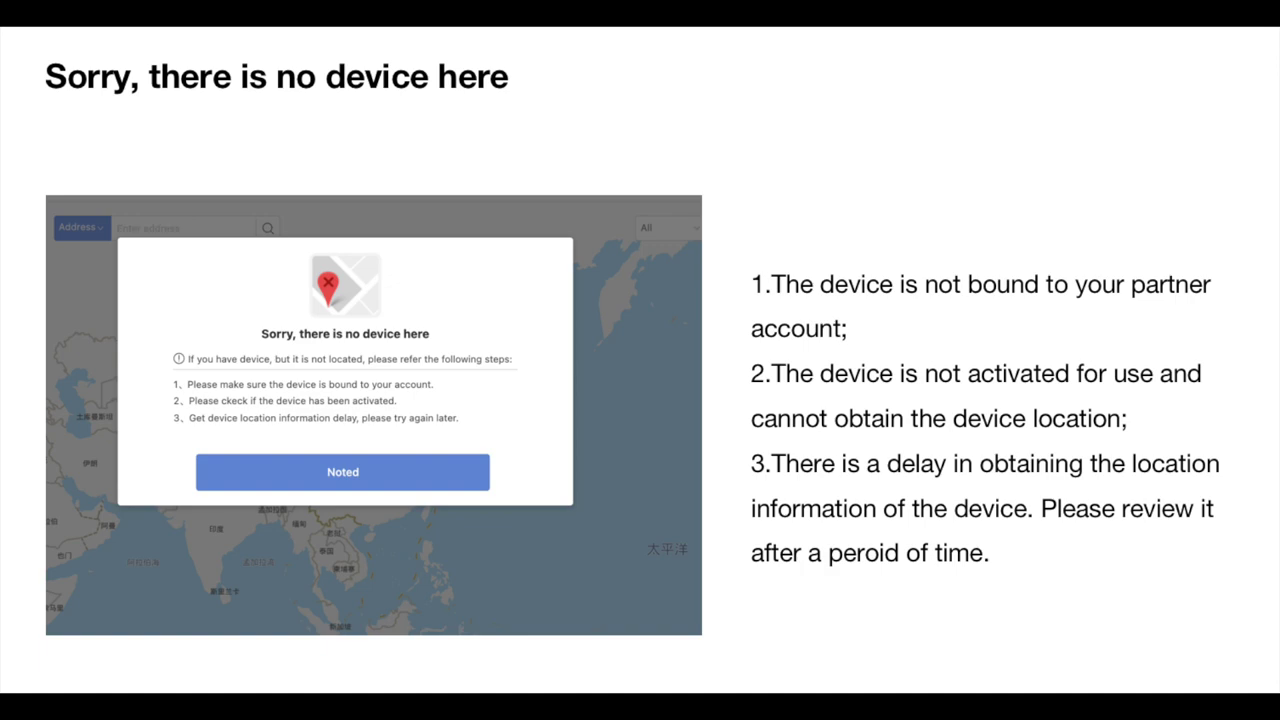
left_click(89, 503)
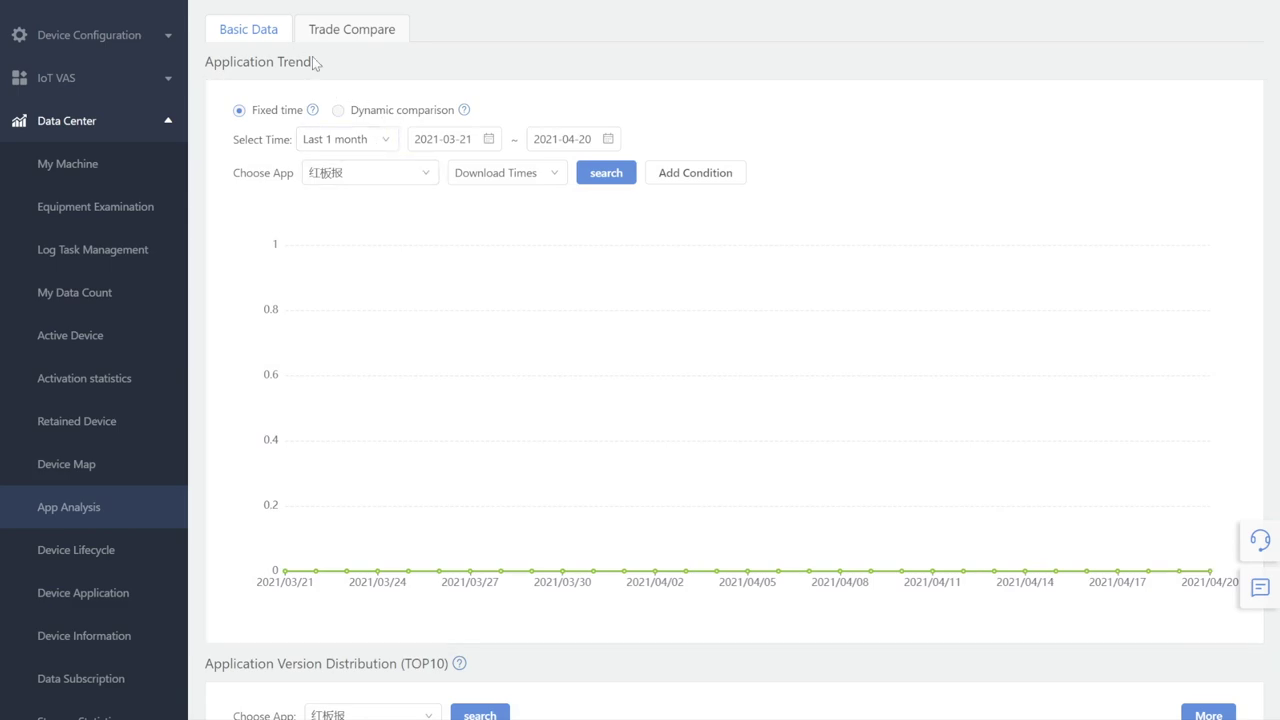
Step: Set the app trend to Dynamic comparison, then open Device Lifecycle
mouse_move(315, 113)
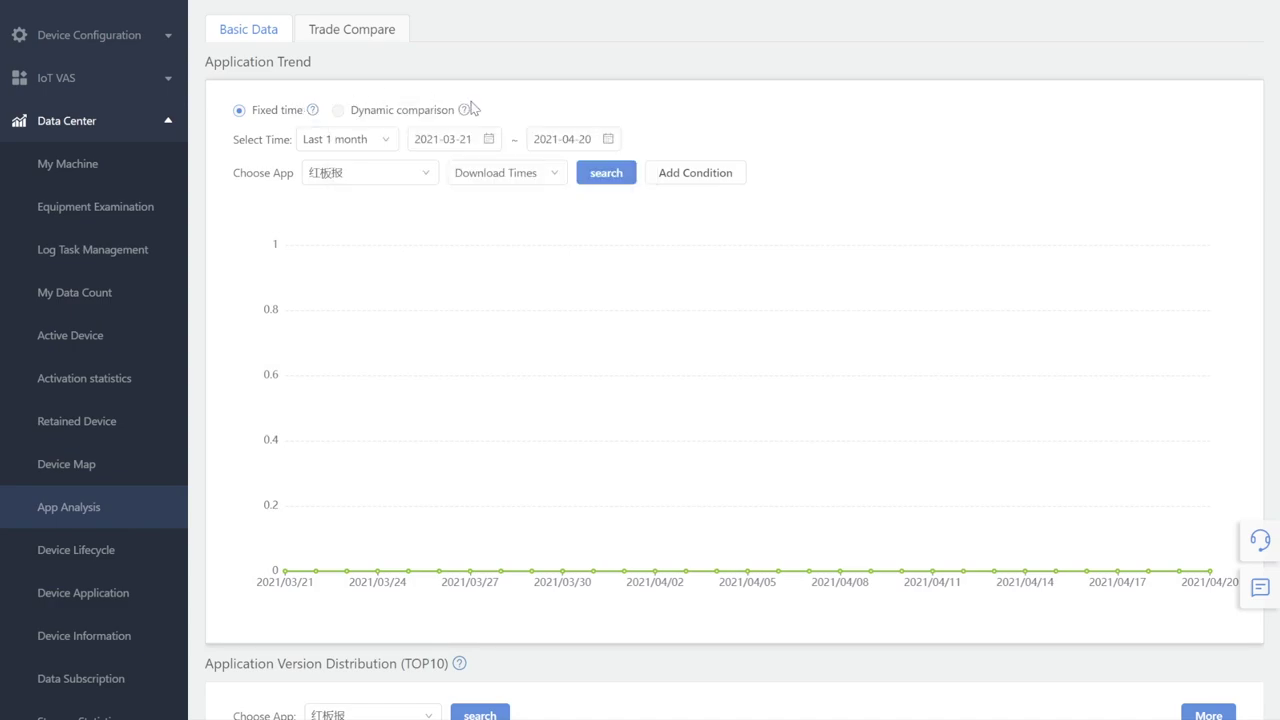
left_click(466, 108)
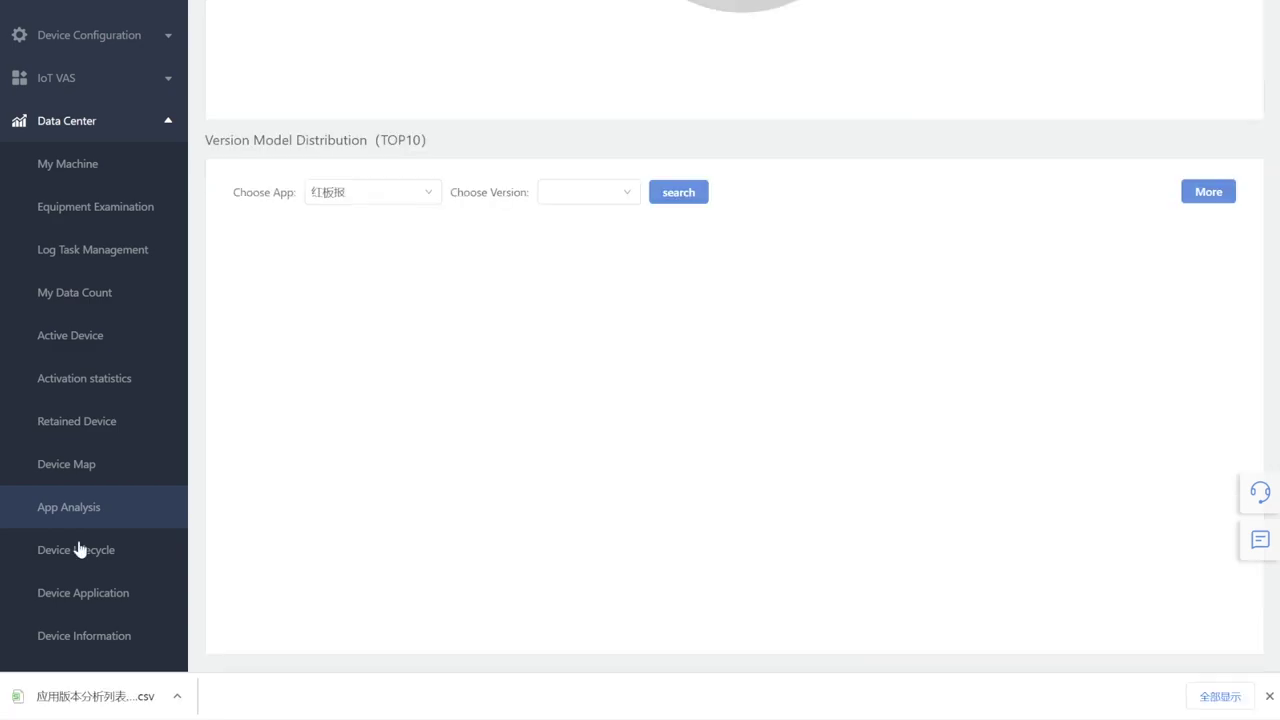
left_click(180, 550)
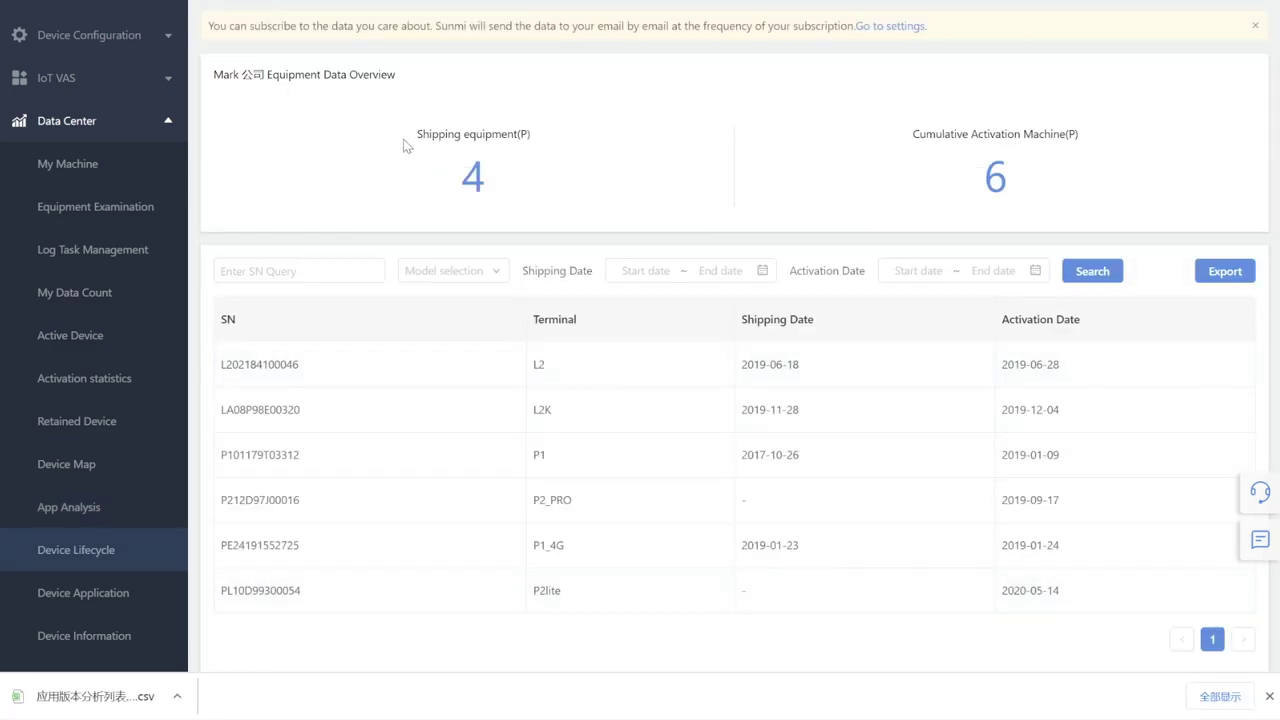
Step: Highlight the data overview heading and the Shipping and Cumulative Activation Machine labels
left_click_drag(213, 75, 410, 73)
left_click(410, 73)
left_click_drag(418, 135, 562, 122)
left_click(562, 122)
left_click_drag(917, 133, 1070, 134)
left_click(1070, 134)
Step: Check the model and shipping date filters without applying them, then open Device Application
left_click(481, 278)
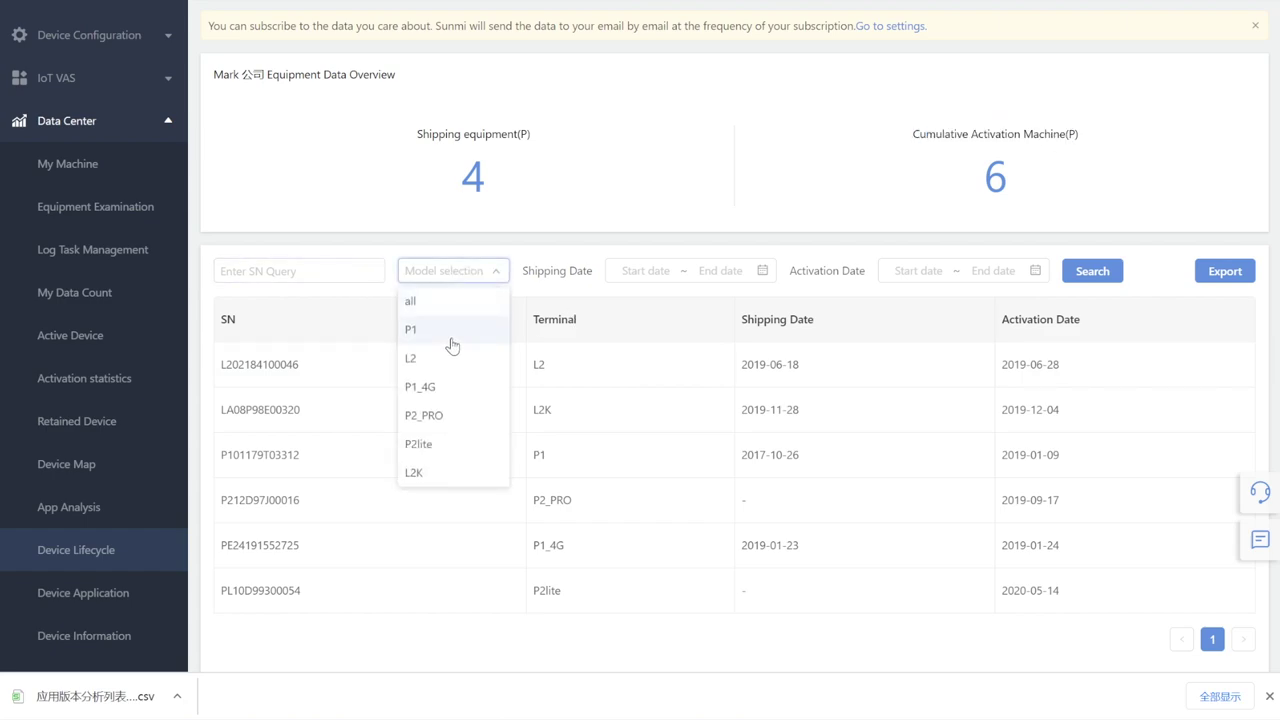
left_click(652, 278)
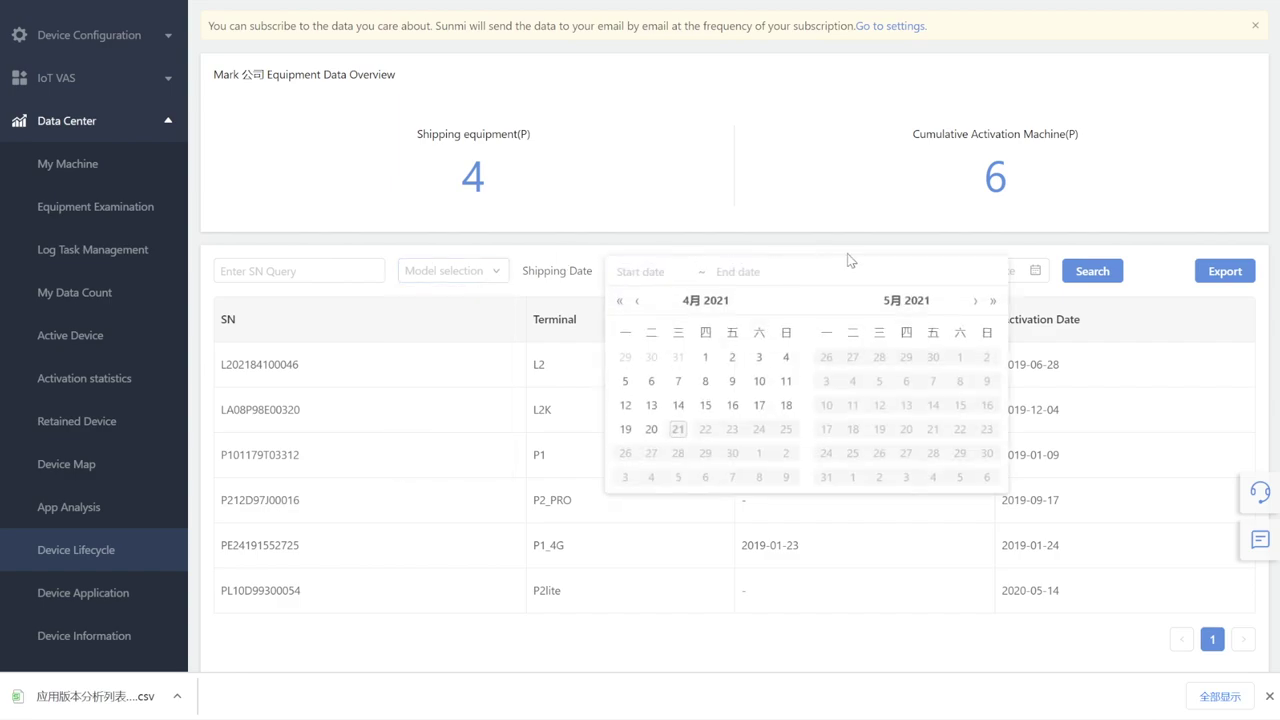
left_click(1143, 257)
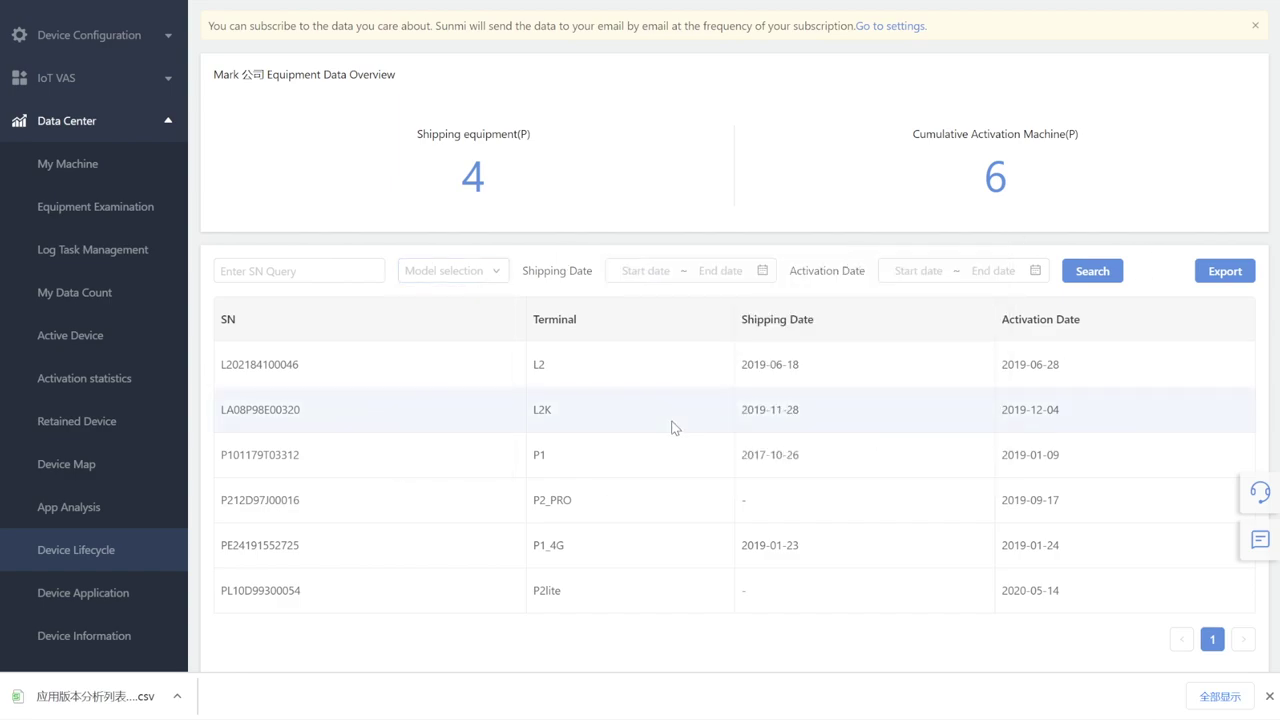
scroll(674, 428, "down", 1)
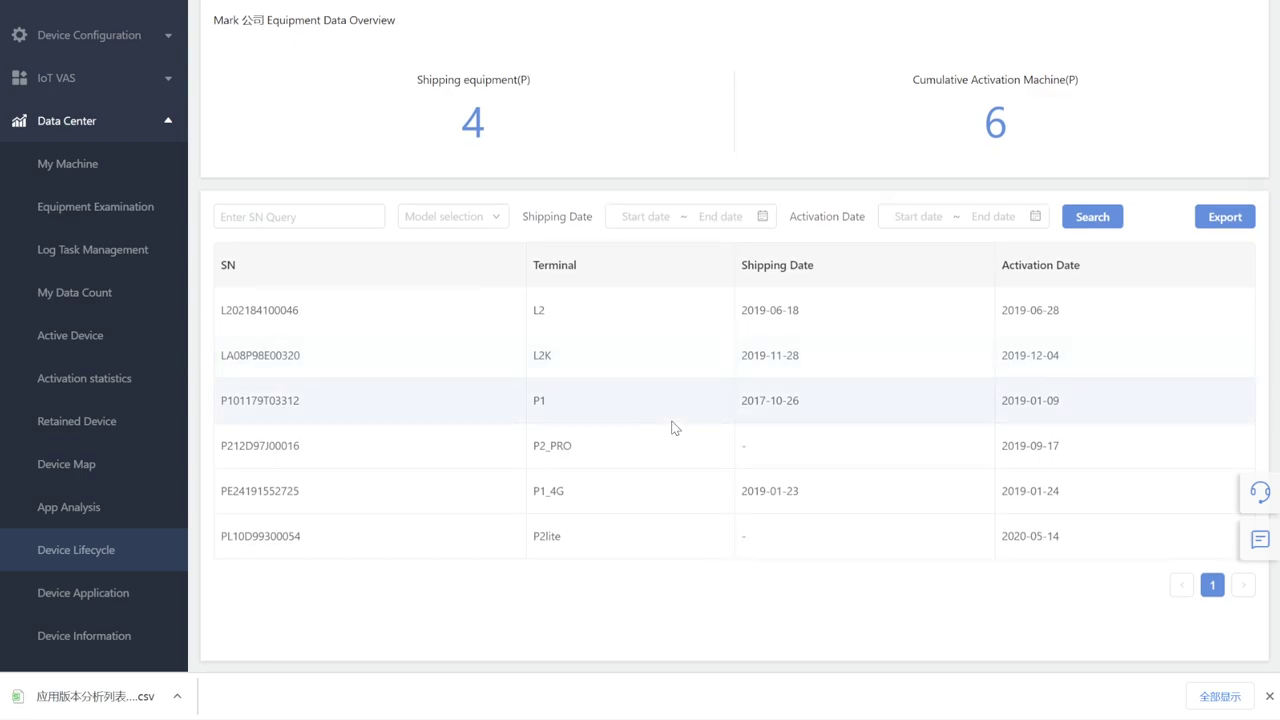
left_click(90, 593)
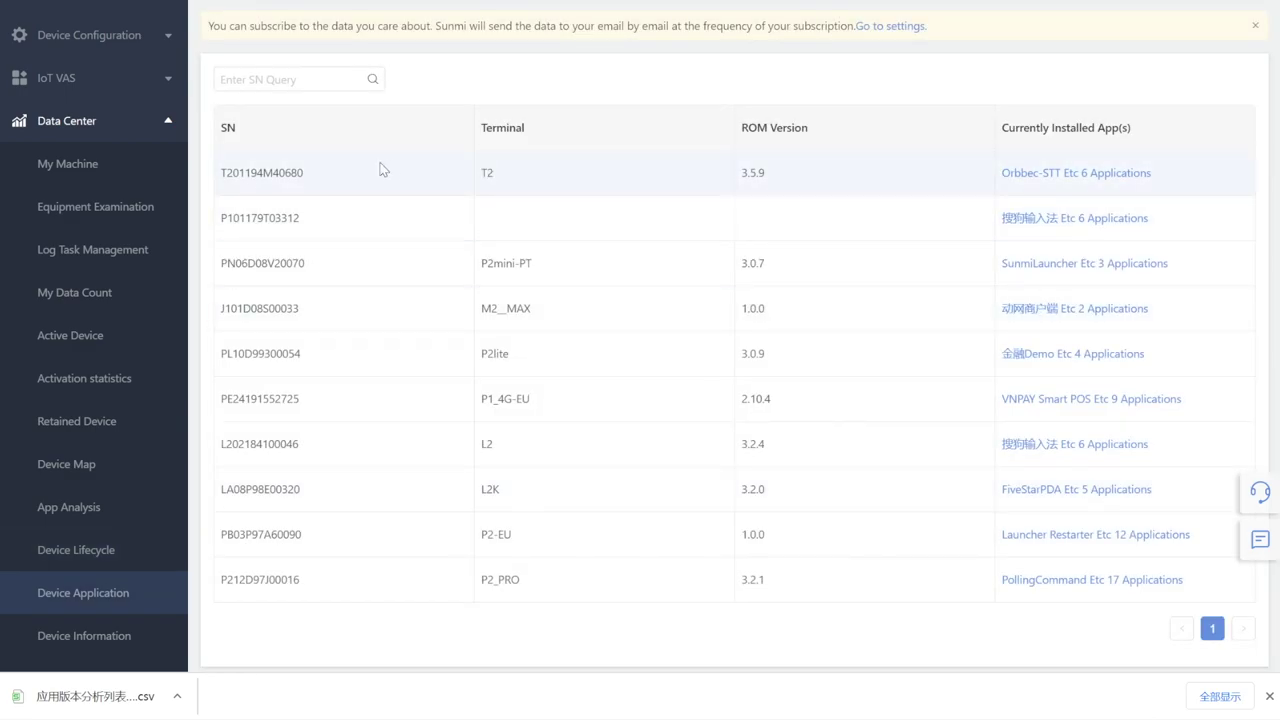
Step: Review the six apps installed on the T2 device, close the list, and open Device Information
left_click(1085, 178)
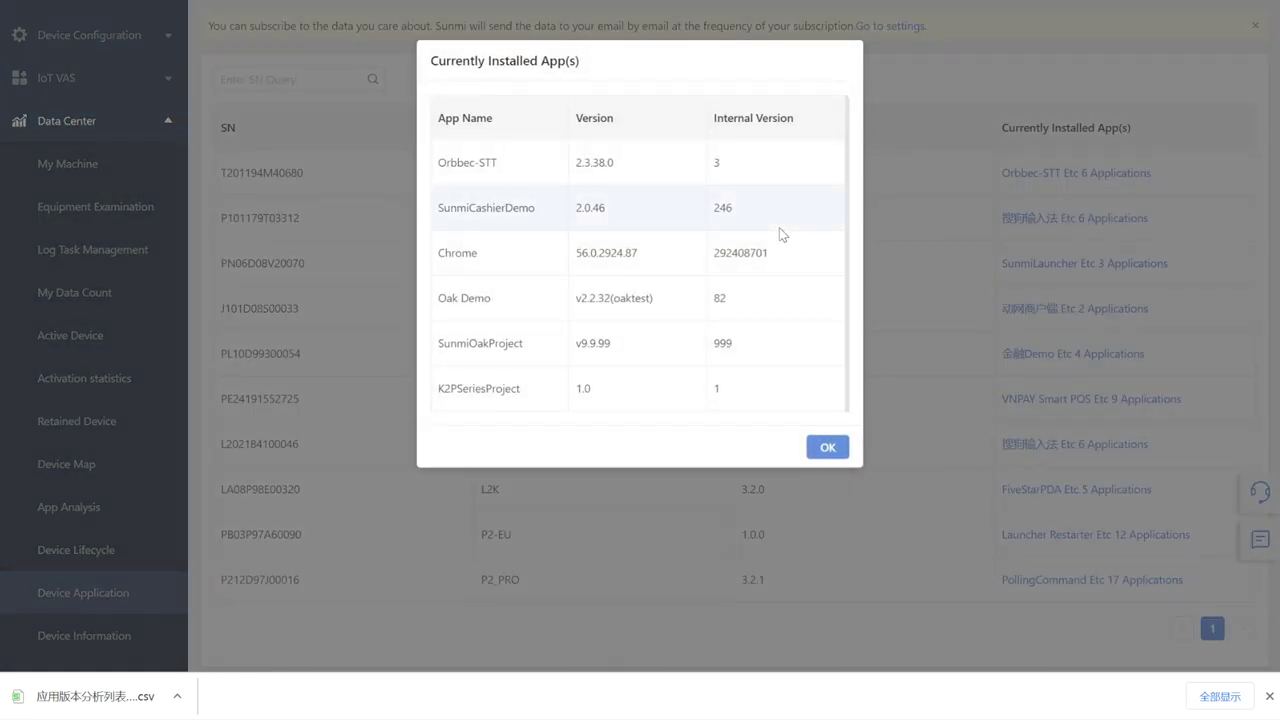
left_click_drag(433, 57, 591, 69)
left_click(505, 98)
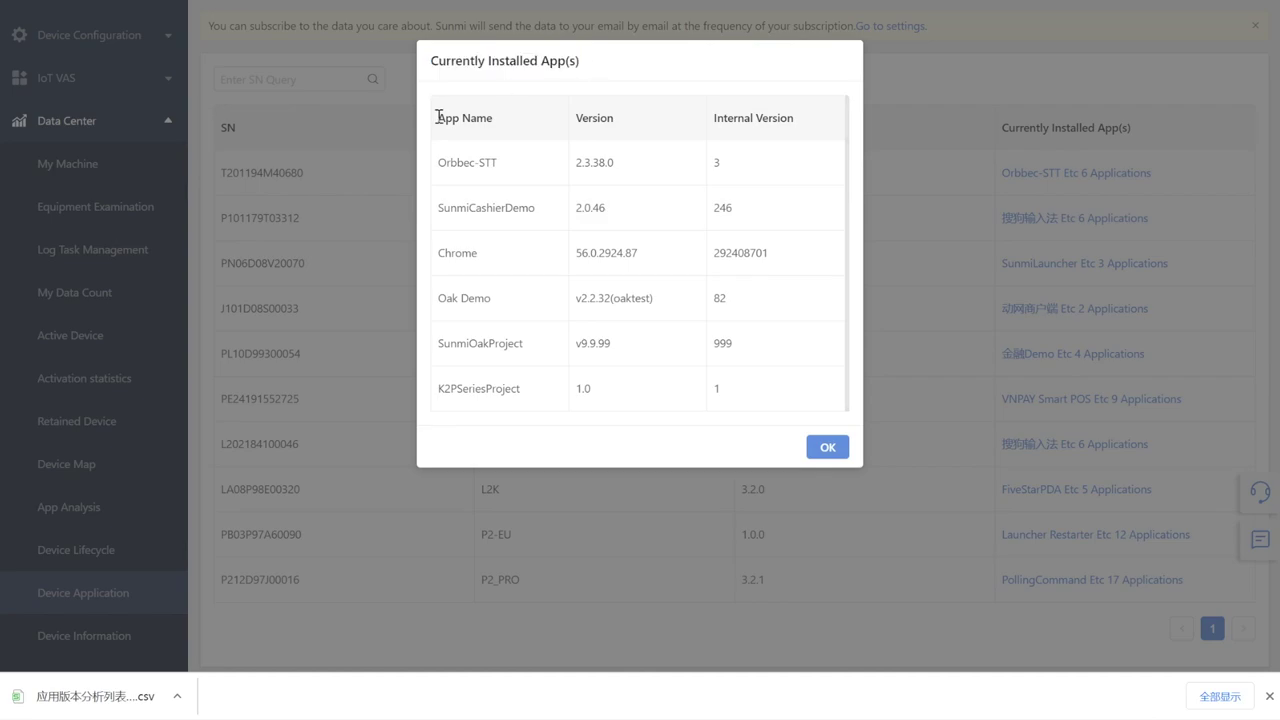
left_click_drag(438, 117, 514, 120)
left_click(576, 120)
left_click(118, 463)
scroll(118, 463, "down", 3)
left_click(118, 460)
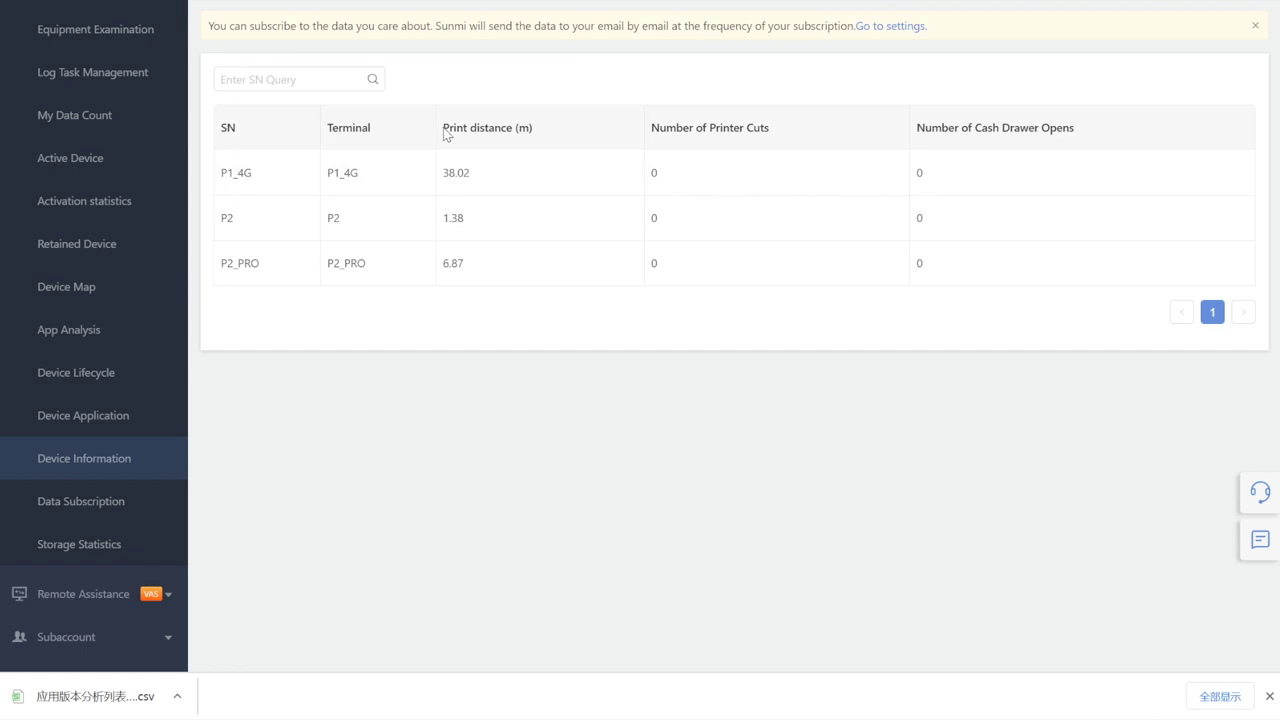
Step: Start a new subscription on the Data Subscription page
left_click(81, 501)
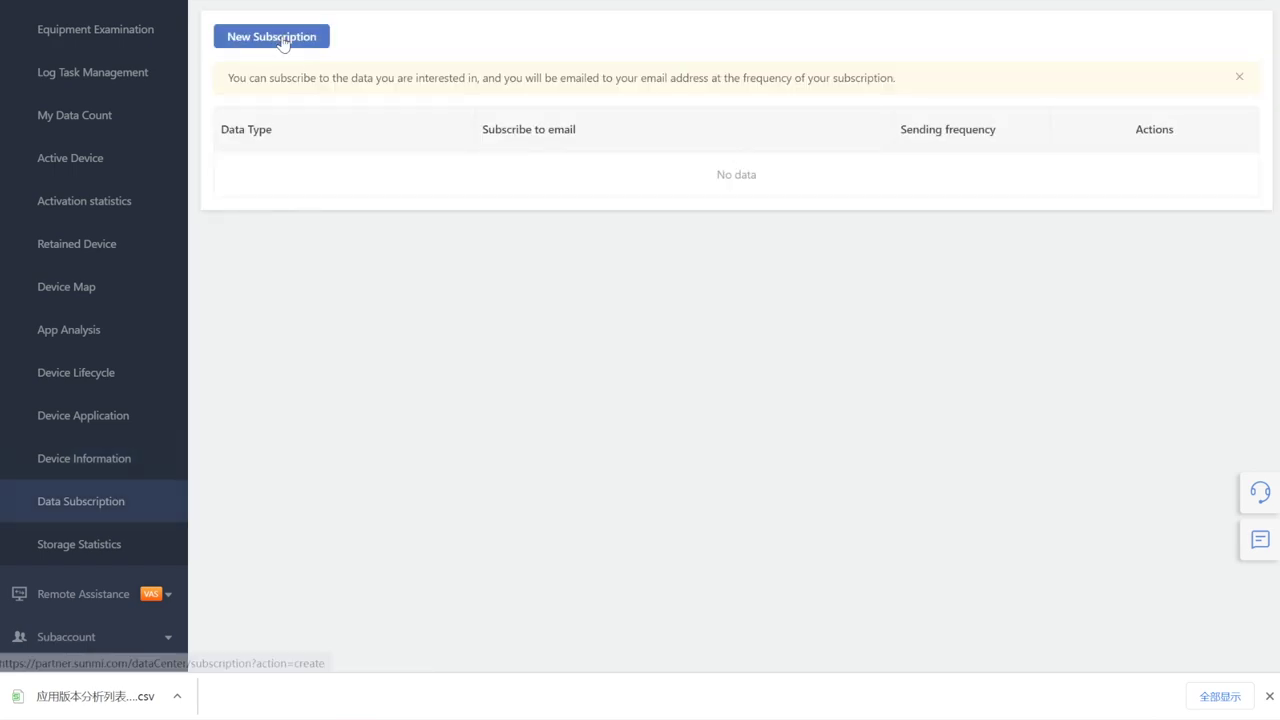
left_click(283, 40)
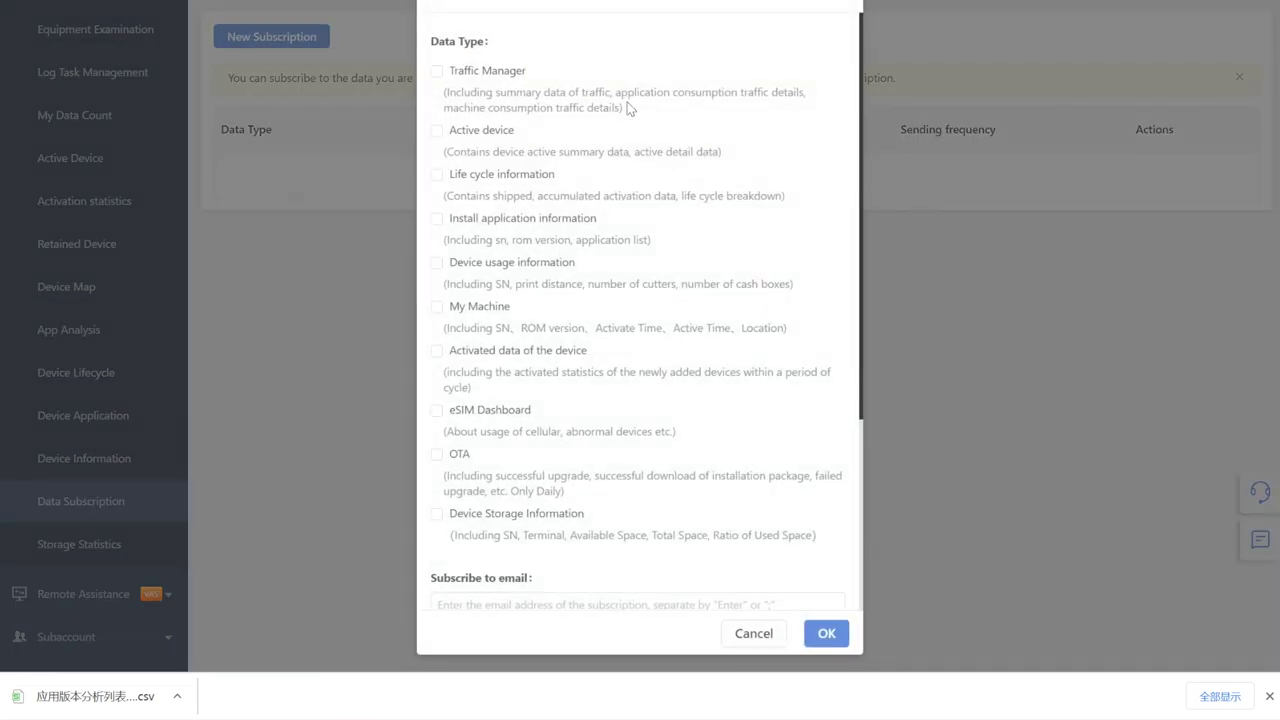
scroll(630, 108, "down", 2)
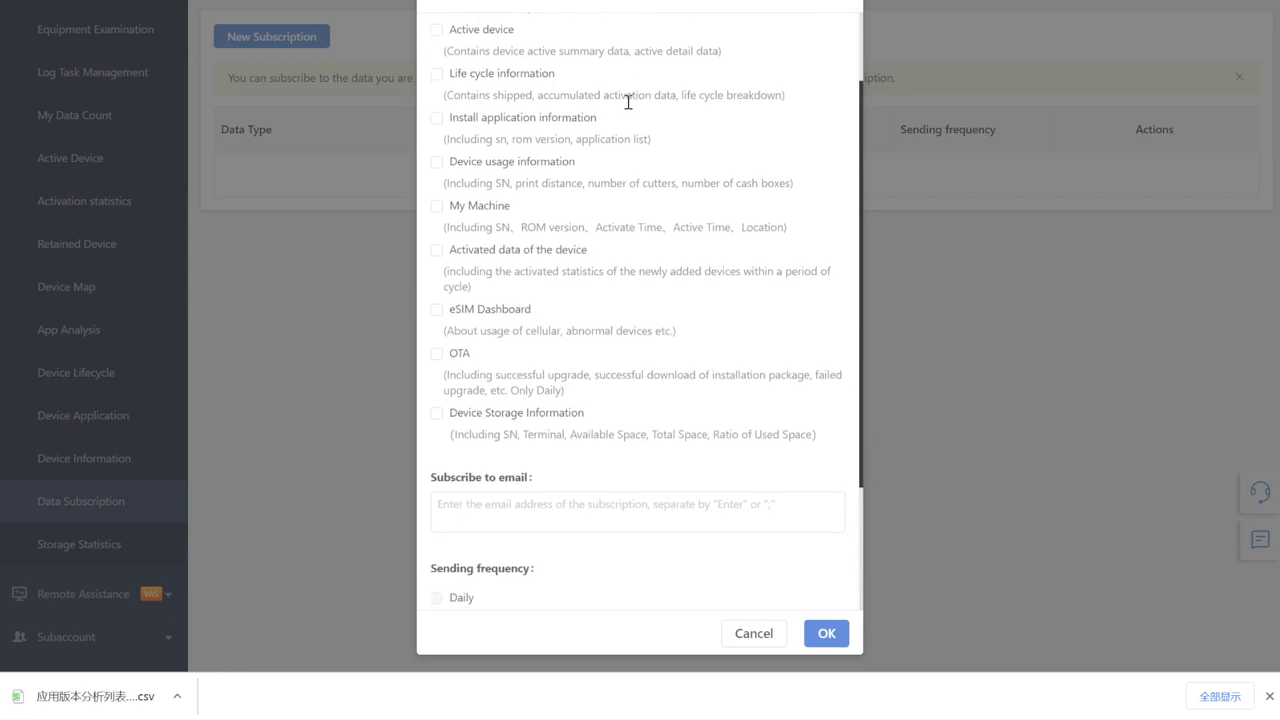
scroll(628, 102, "down", 2)
scroll(628, 100, "up", 4)
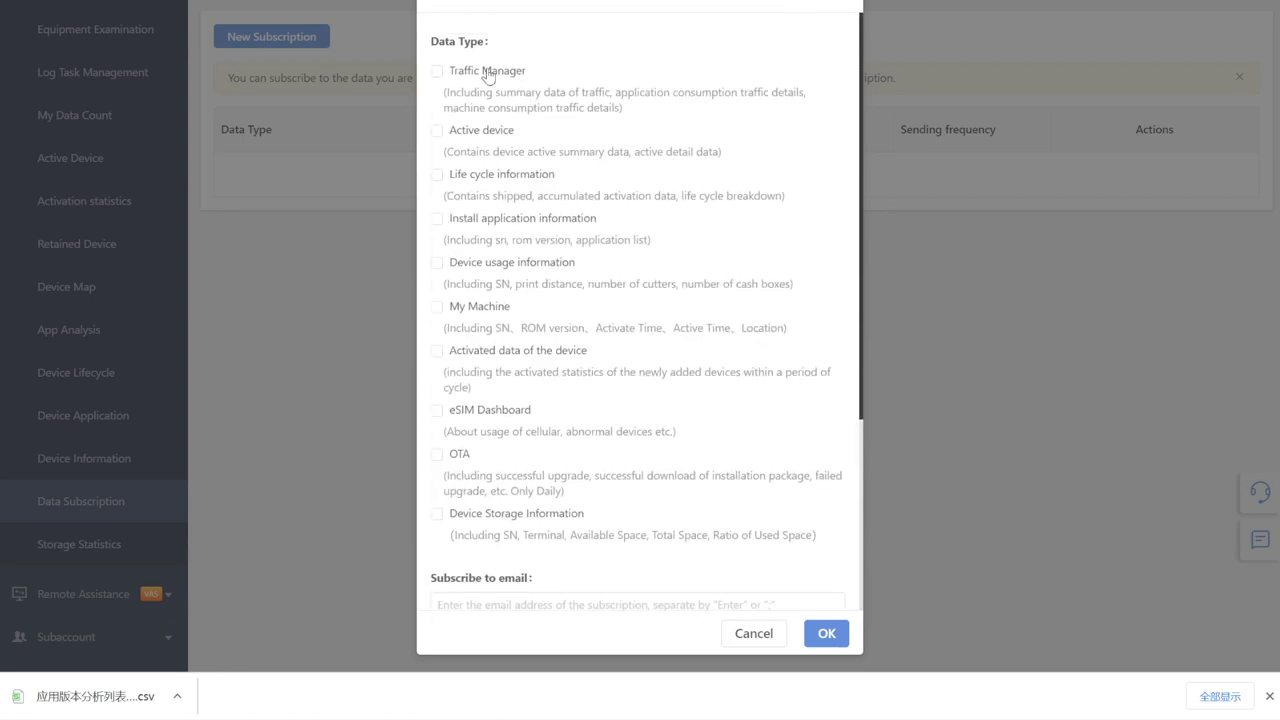
Step: Tick Traffic Manager, Active device and Life cycle information, then select the e-mail field
left_click(438, 72)
left_click(437, 132)
left_click(437, 175)
scroll(634, 320, "down", 4)
left_click(521, 385)
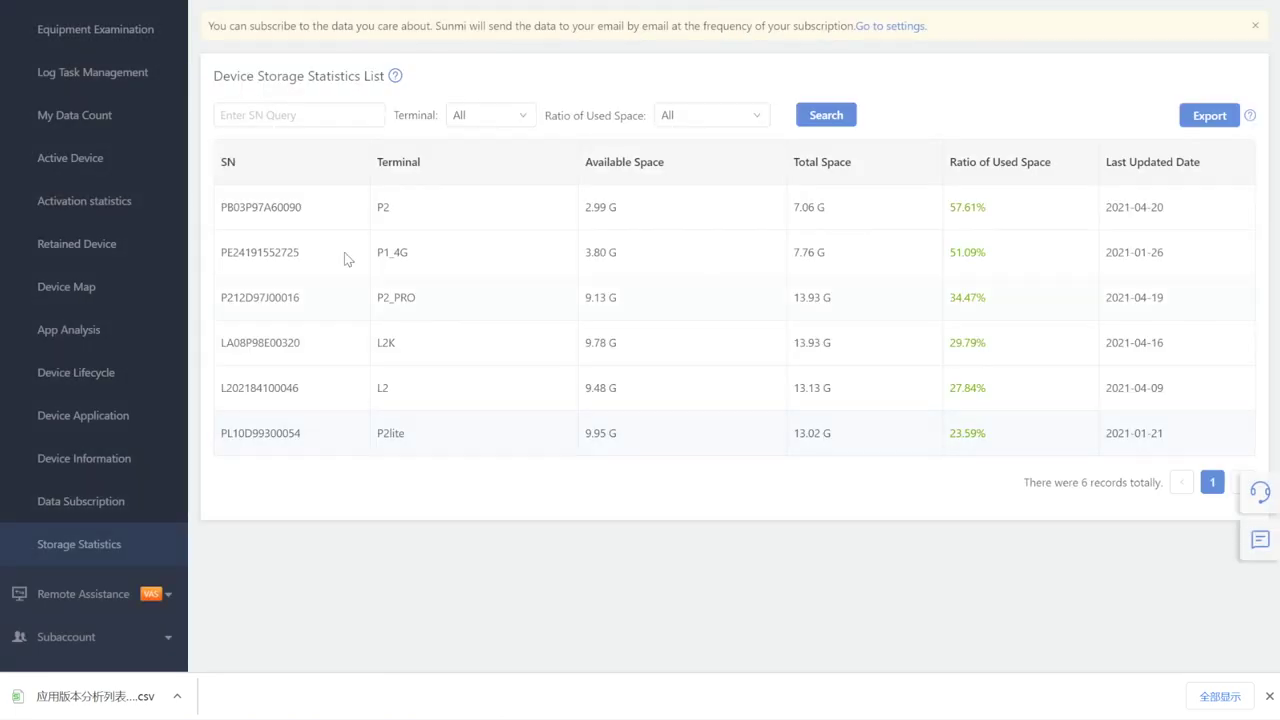
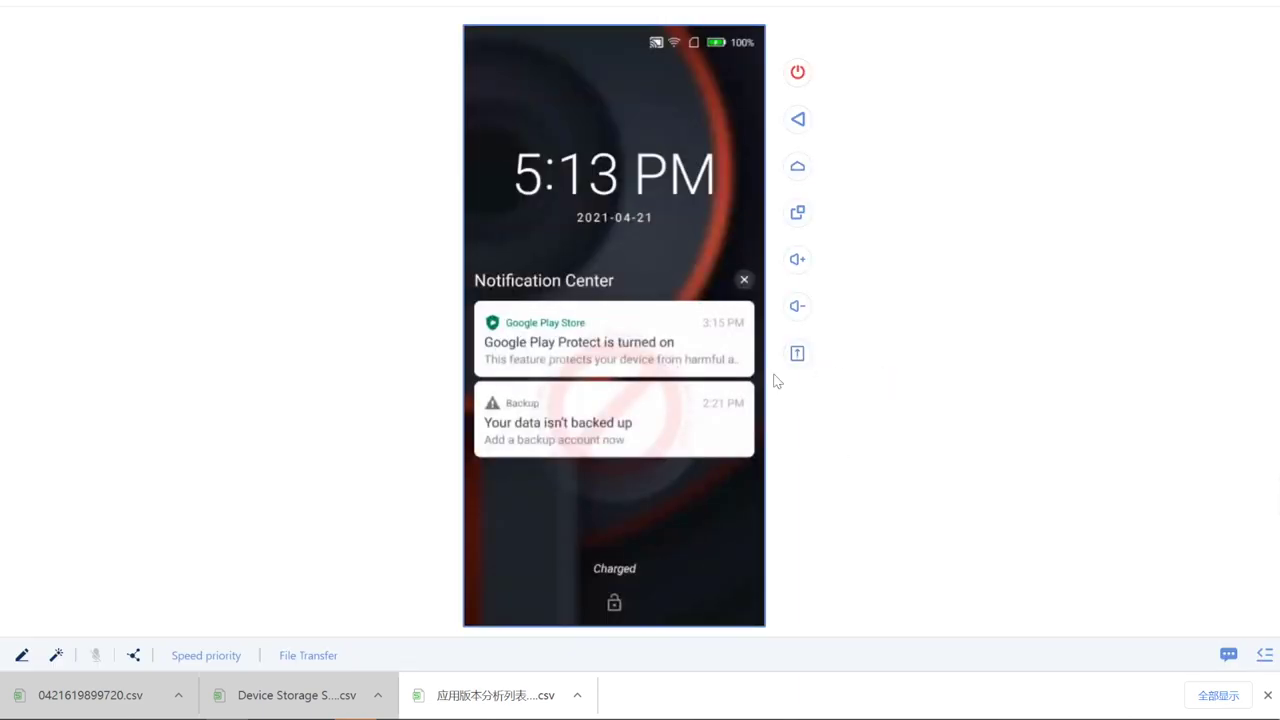
Step: Unlock the remote device, decline its firmware upgrade, and back out of the SDK test app to home
left_click_drag(651, 406, 663, 163)
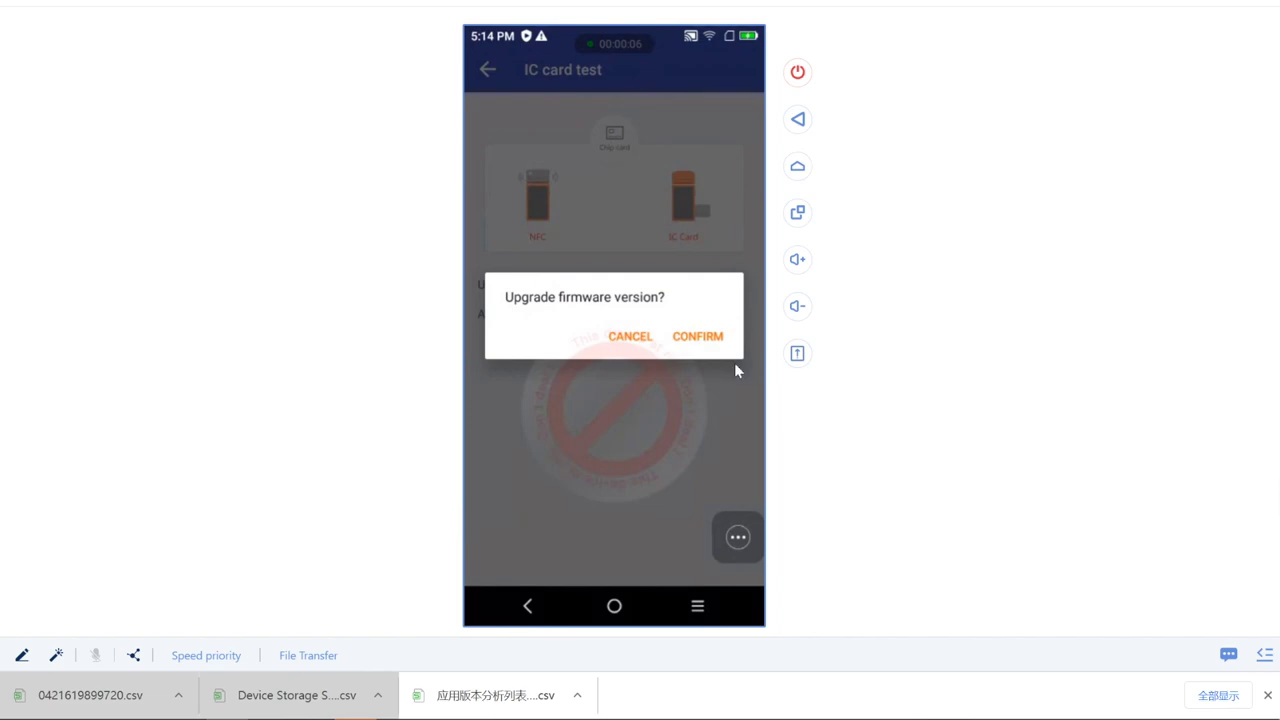
left_click(630, 337)
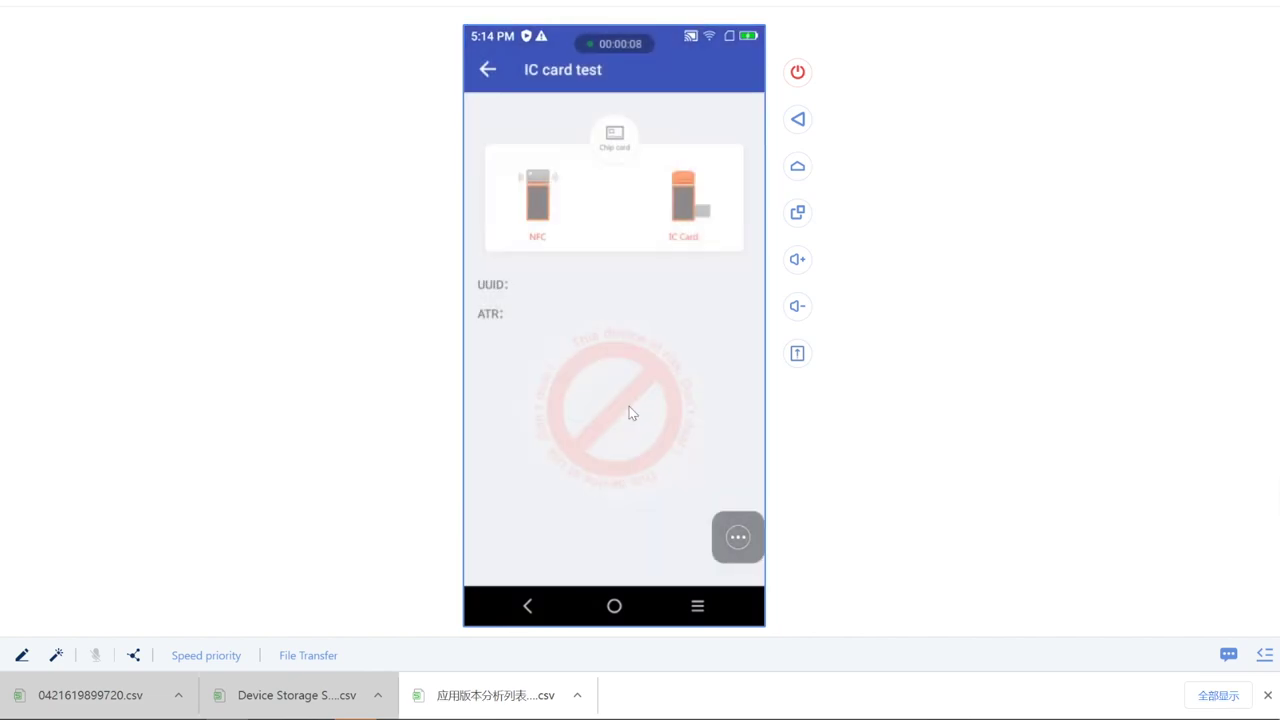
left_click(529, 606)
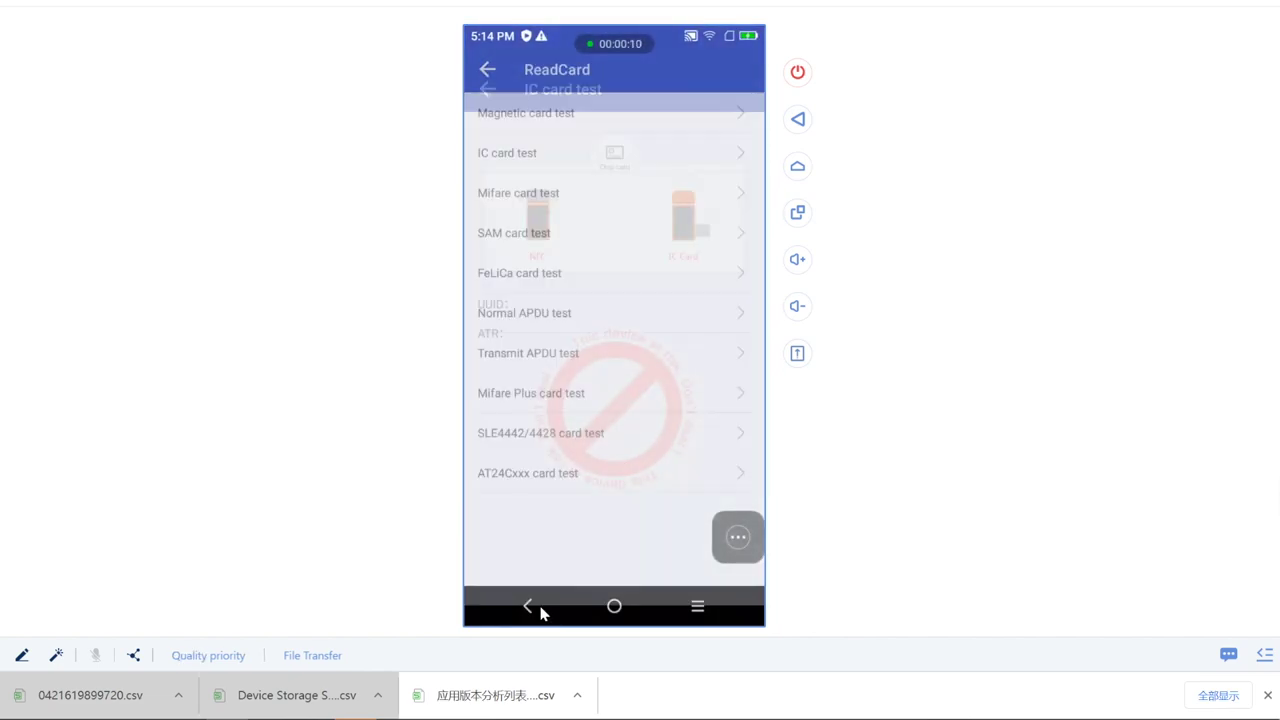
left_click(517, 612)
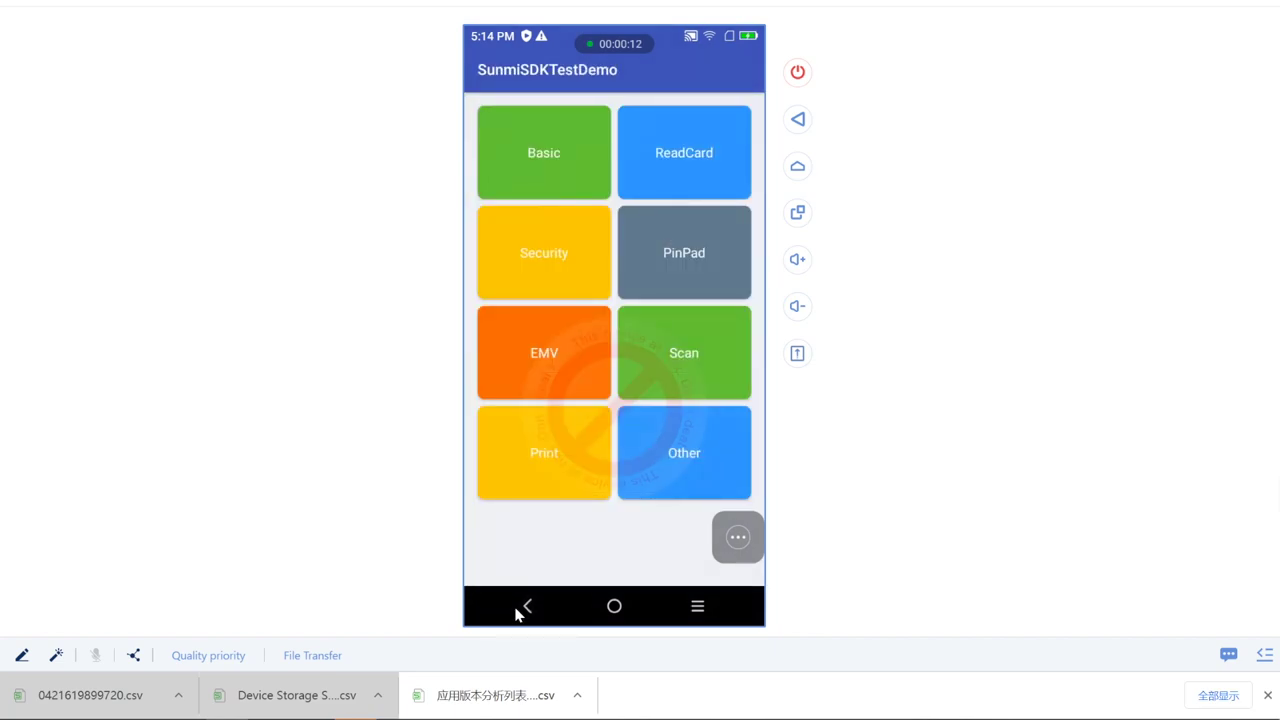
left_click(517, 612)
left_click(530, 606)
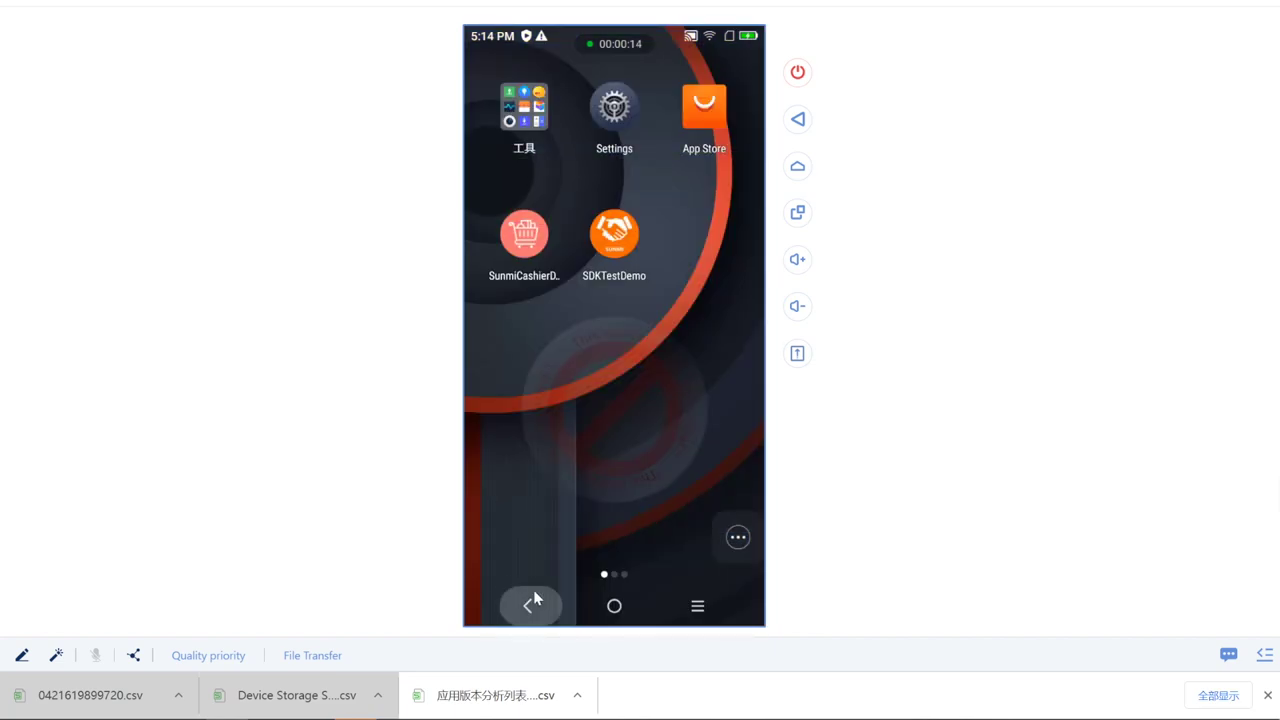
scroll(591, 420, "down", 1)
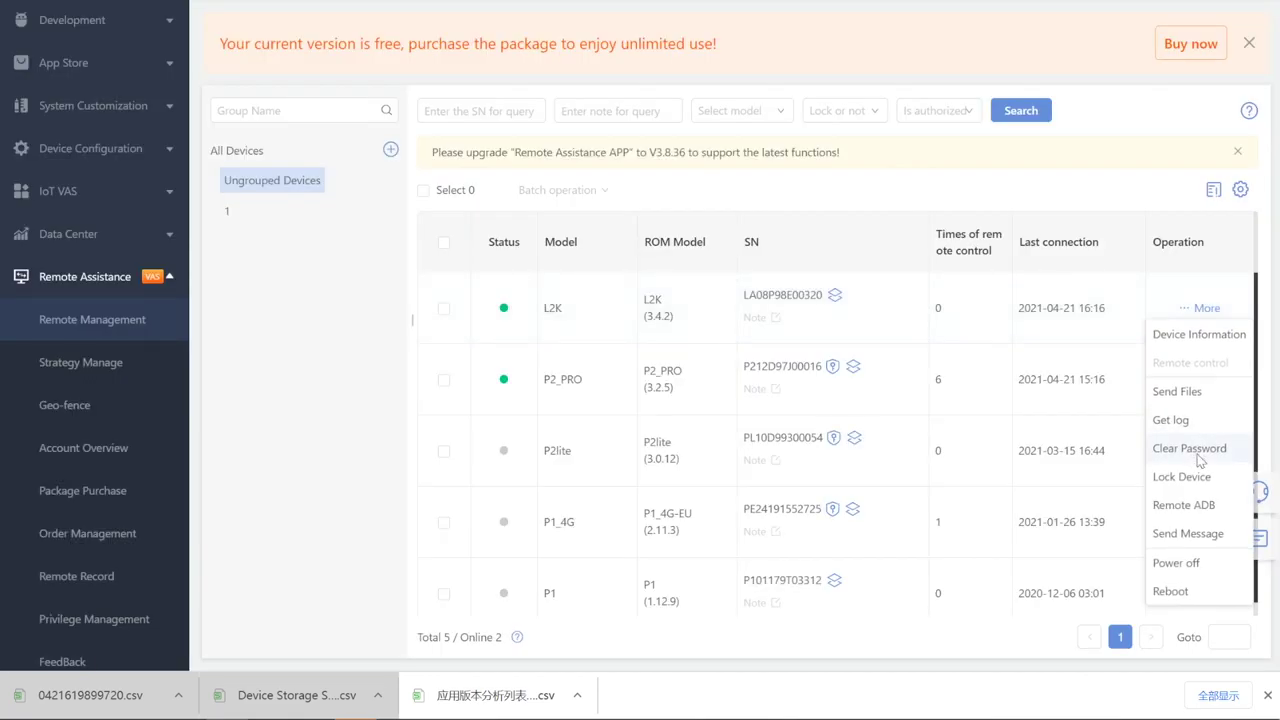
Step: Request clearing the device's lock-screen password
left_click(1196, 455)
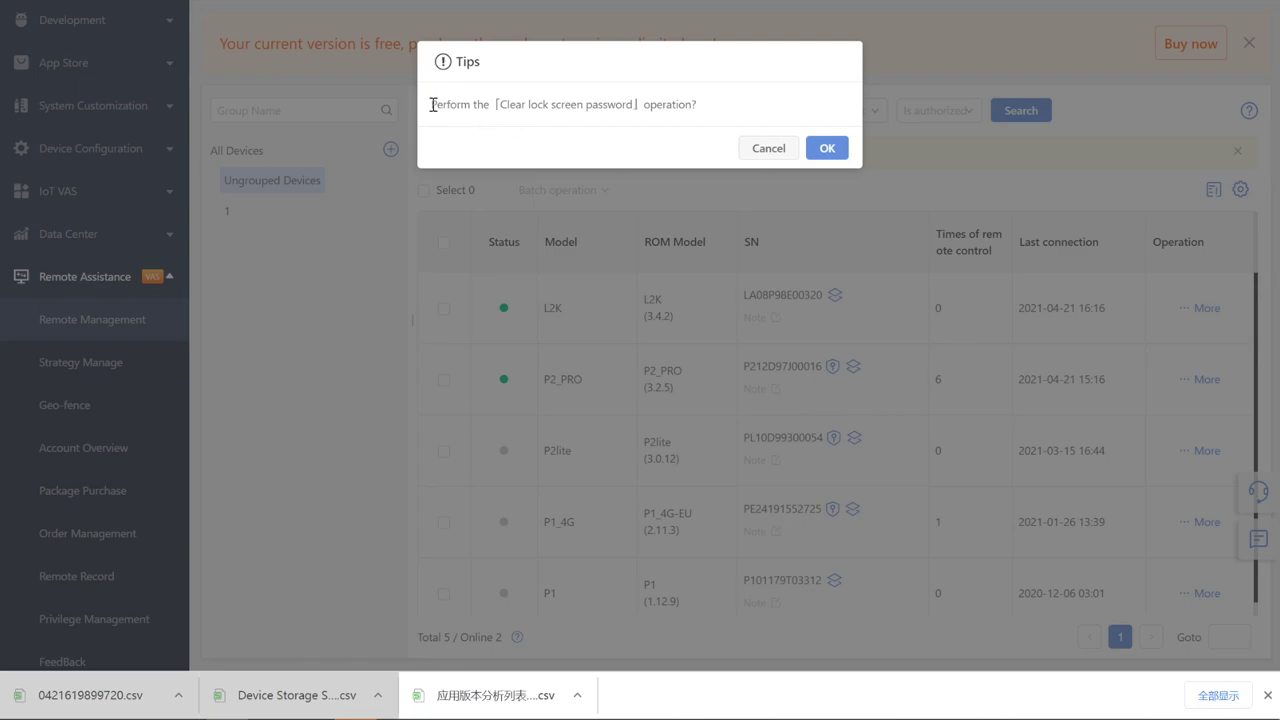
left_click_drag(432, 104, 703, 105)
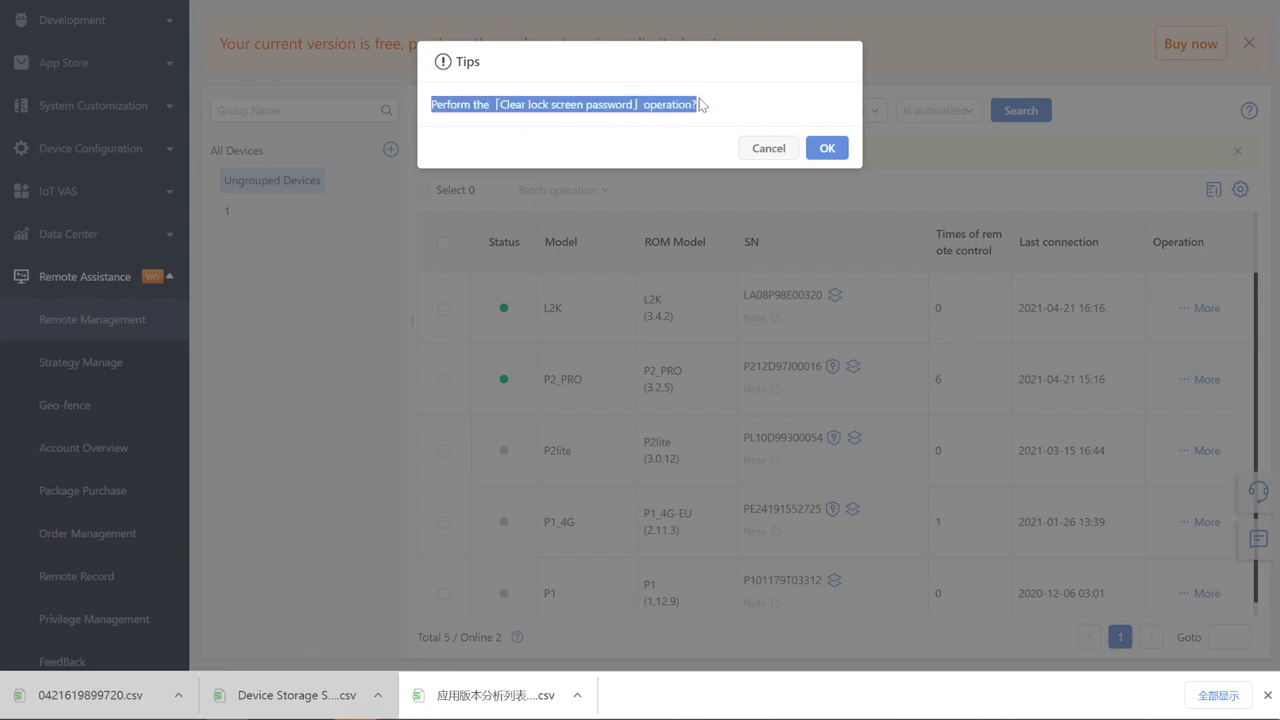
left_click(616, 101)
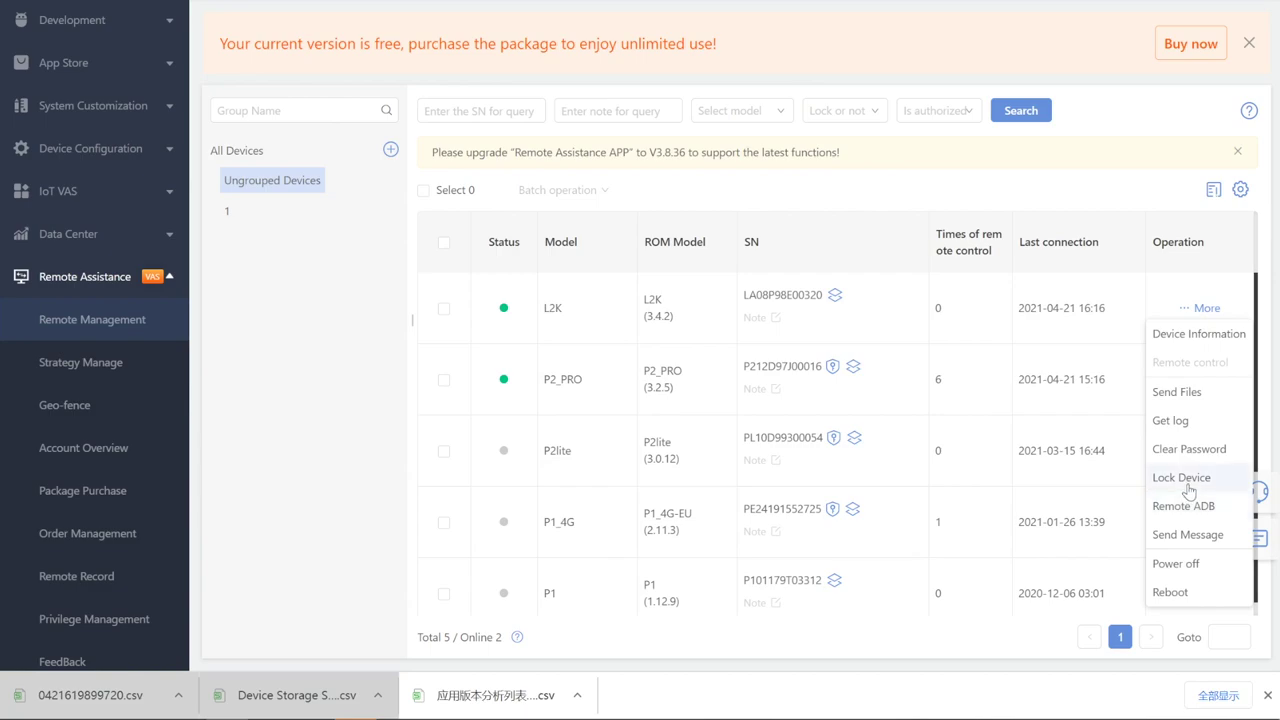
Step: Fill the Lock Device form with a lock password and a 7Day task duration
left_click(1182, 478)
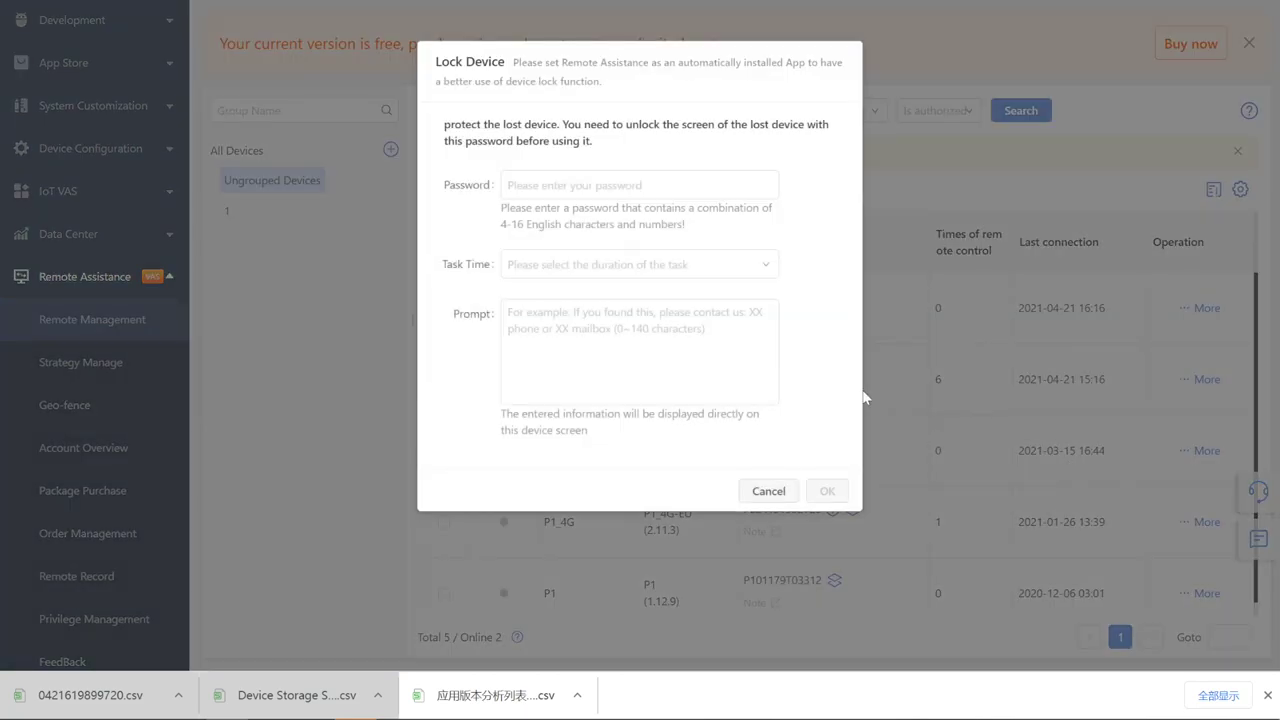
left_click(628, 178)
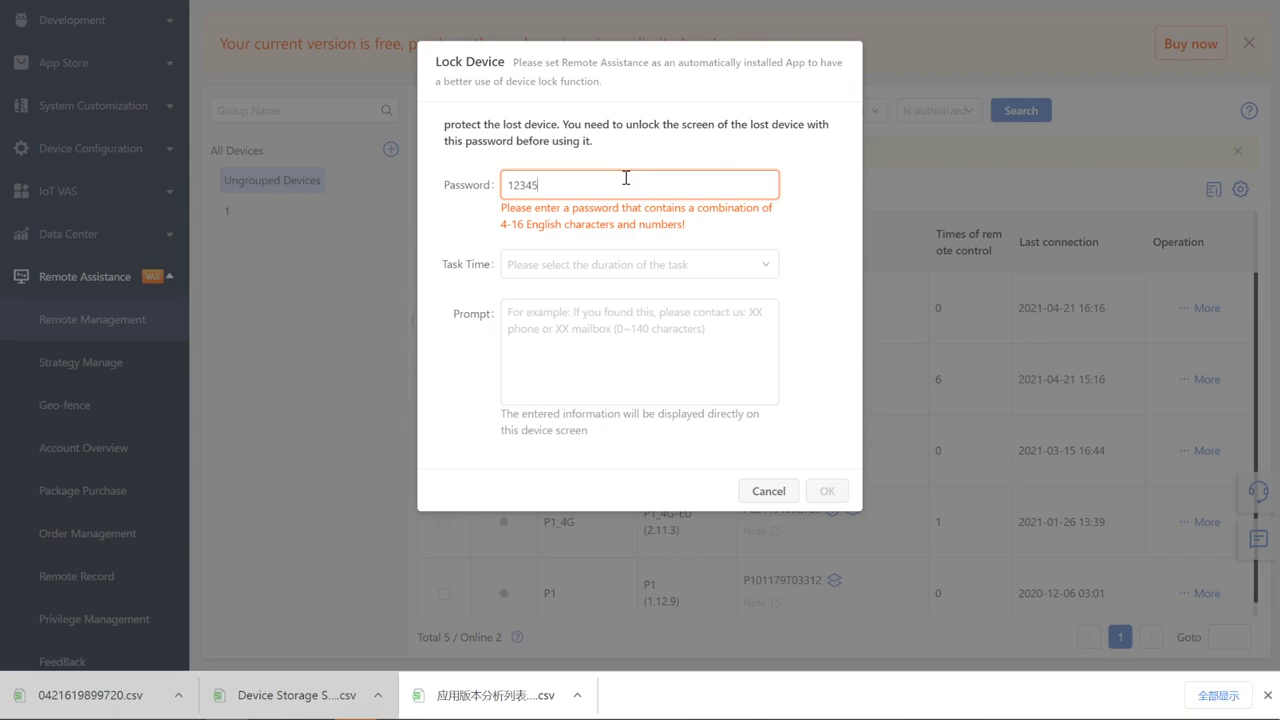
left_click(565, 272)
left_click(573, 297)
left_click(590, 268)
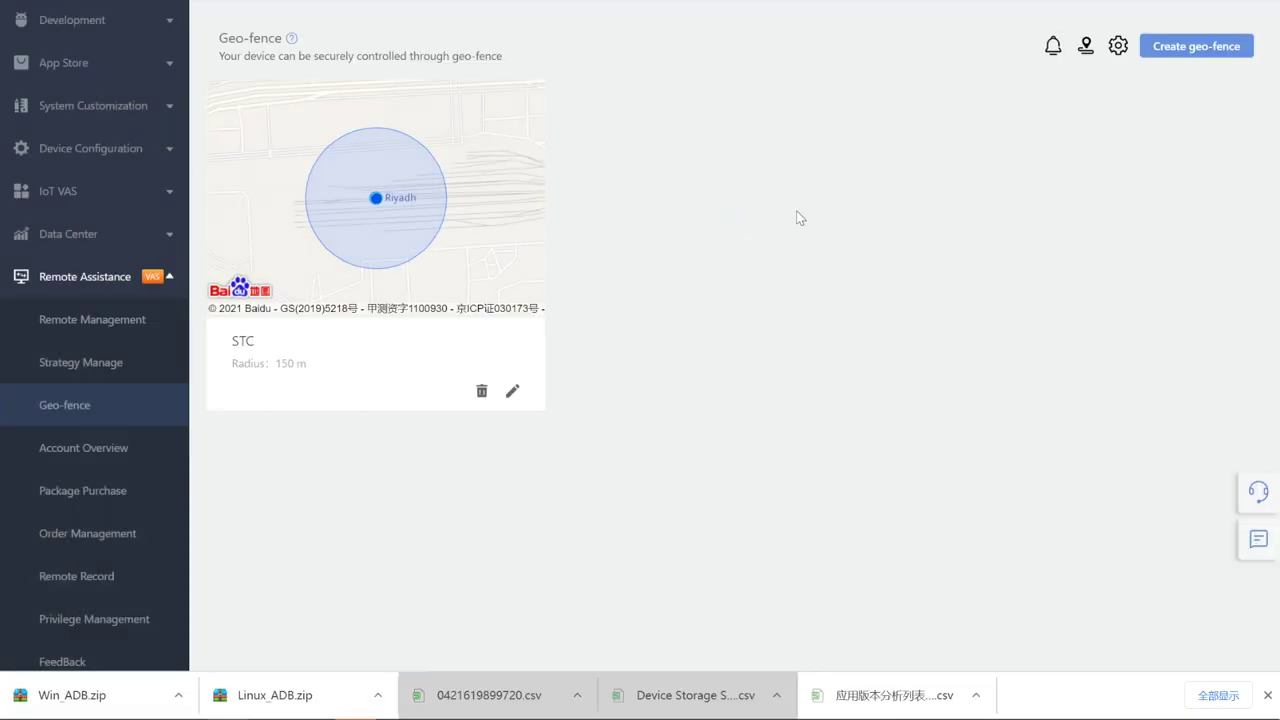
Step: Start a new geo-fence and center the map on Shanghai via address search
left_click(1198, 50)
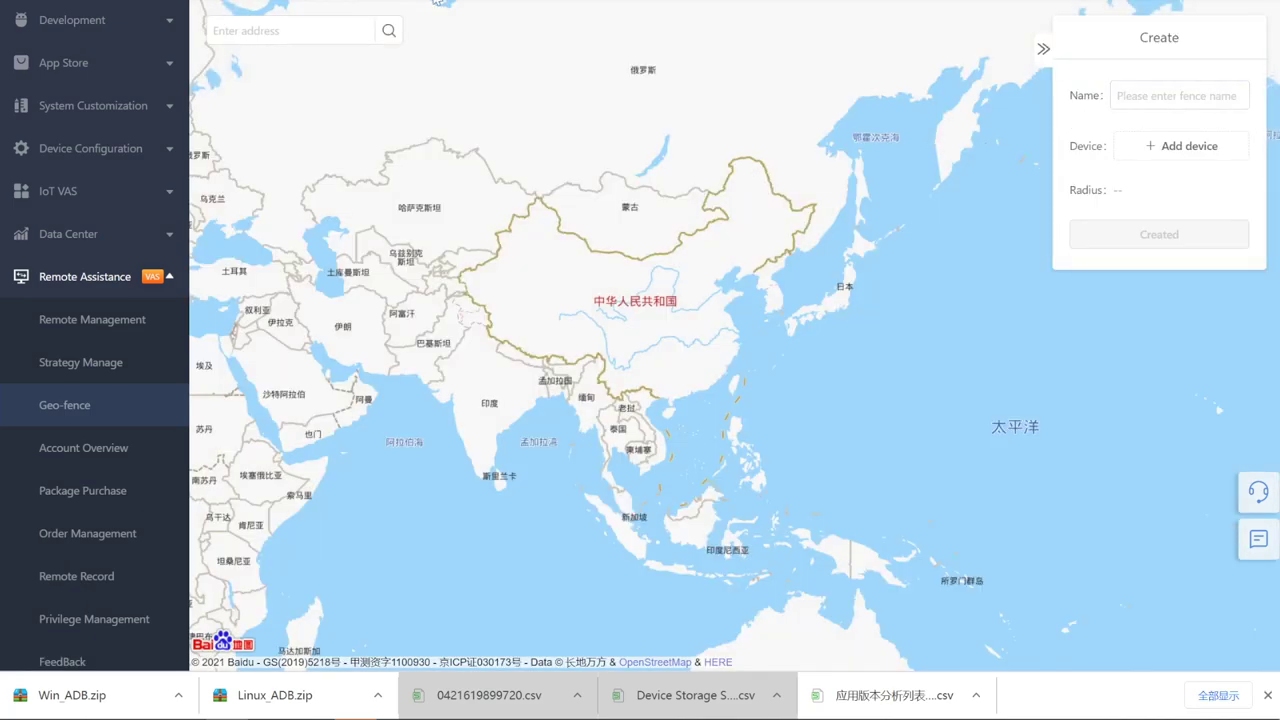
left_click(315, 30)
type("shanghai")
left_click(280, 56)
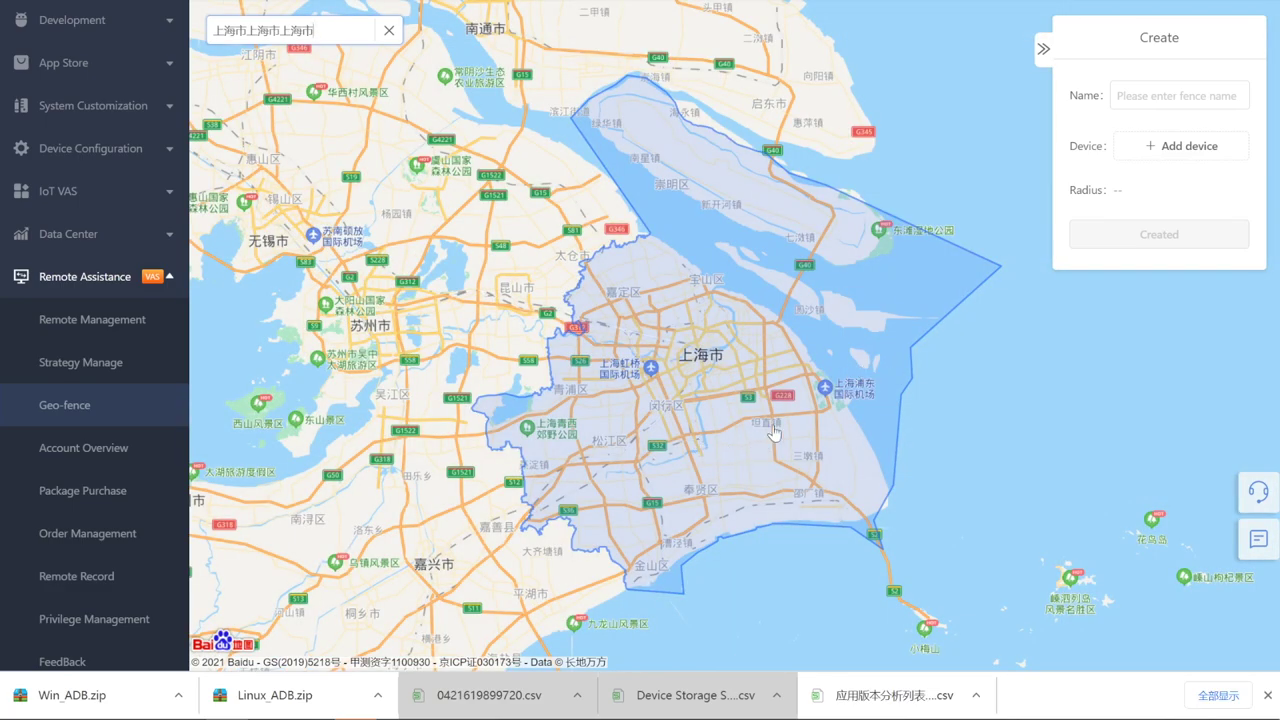
Step: Name the fence ShangHai, assign all listed devices, save it, and reopen it for editing
left_click(1141, 96)
type("ShangHai")
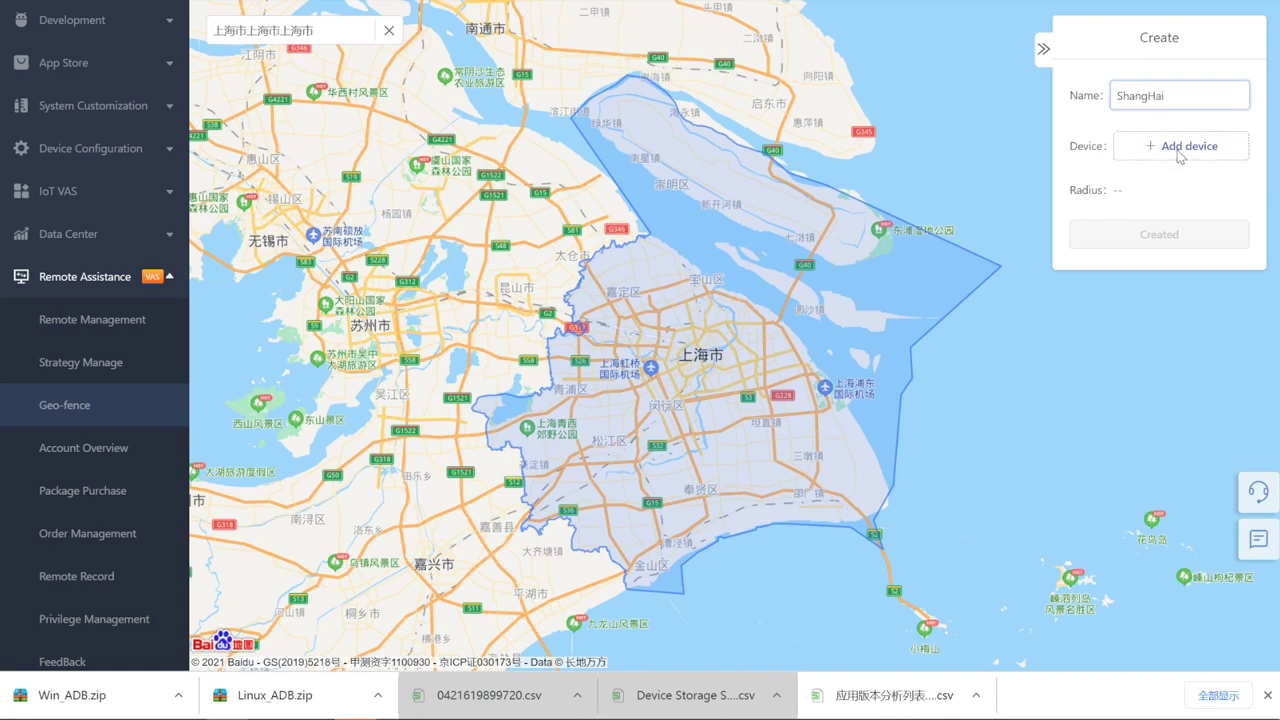
left_click(1177, 148)
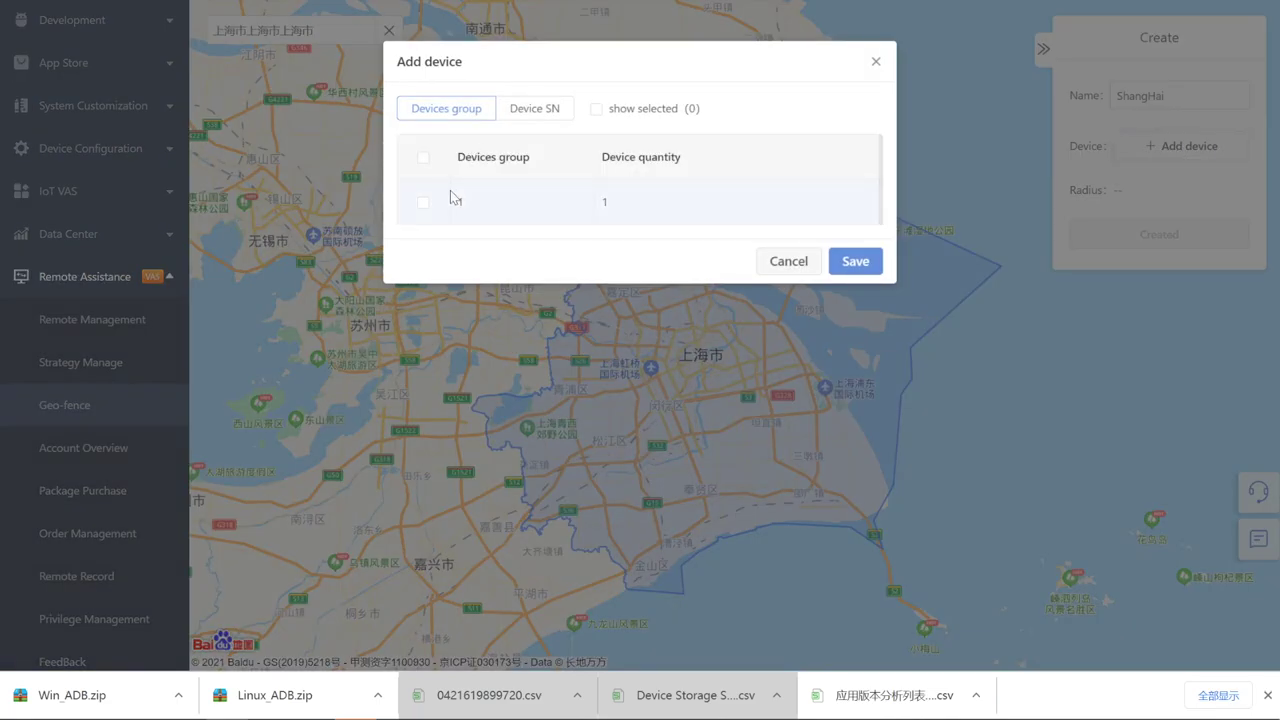
left_click(535, 109)
left_click(423, 157)
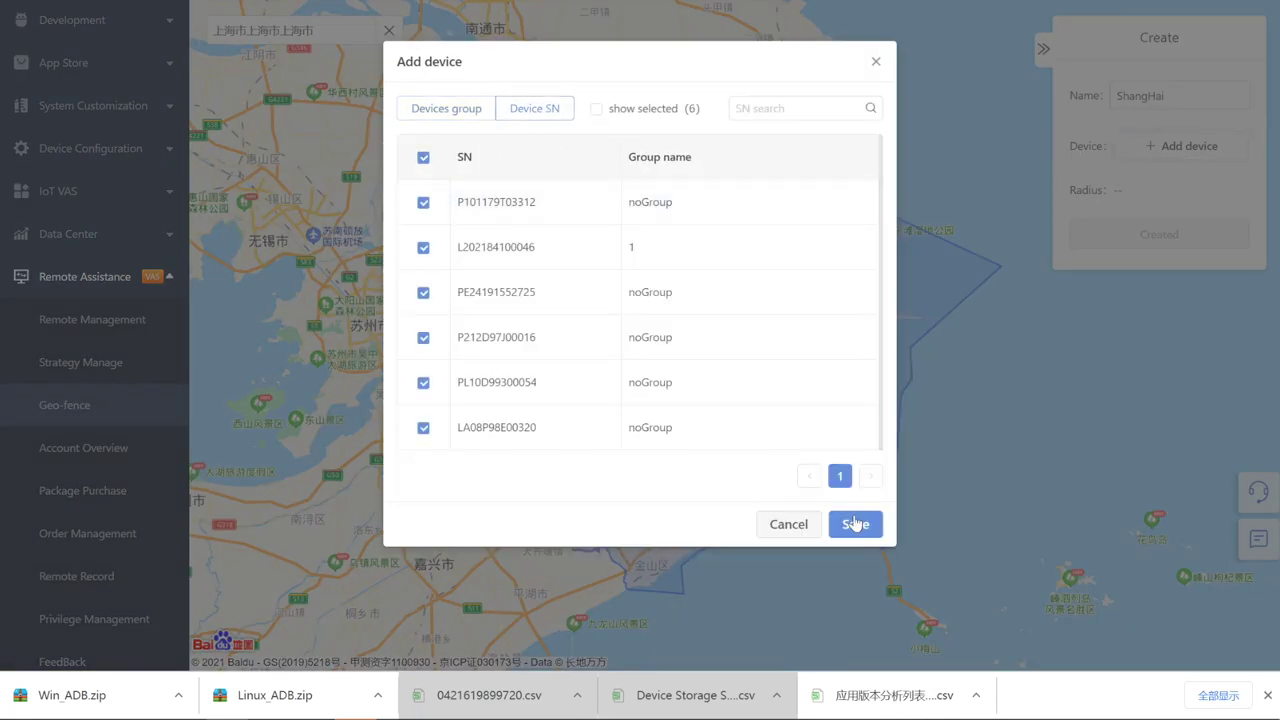
left_click(856, 523)
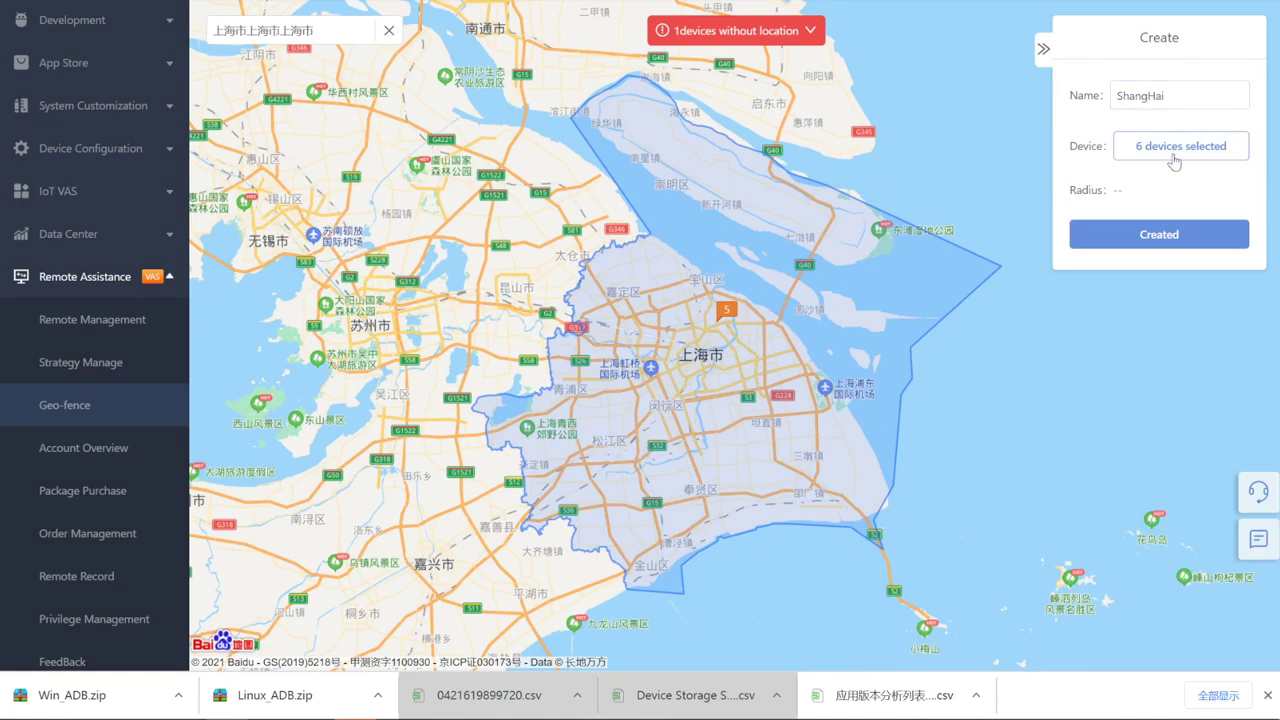
left_click(1127, 240)
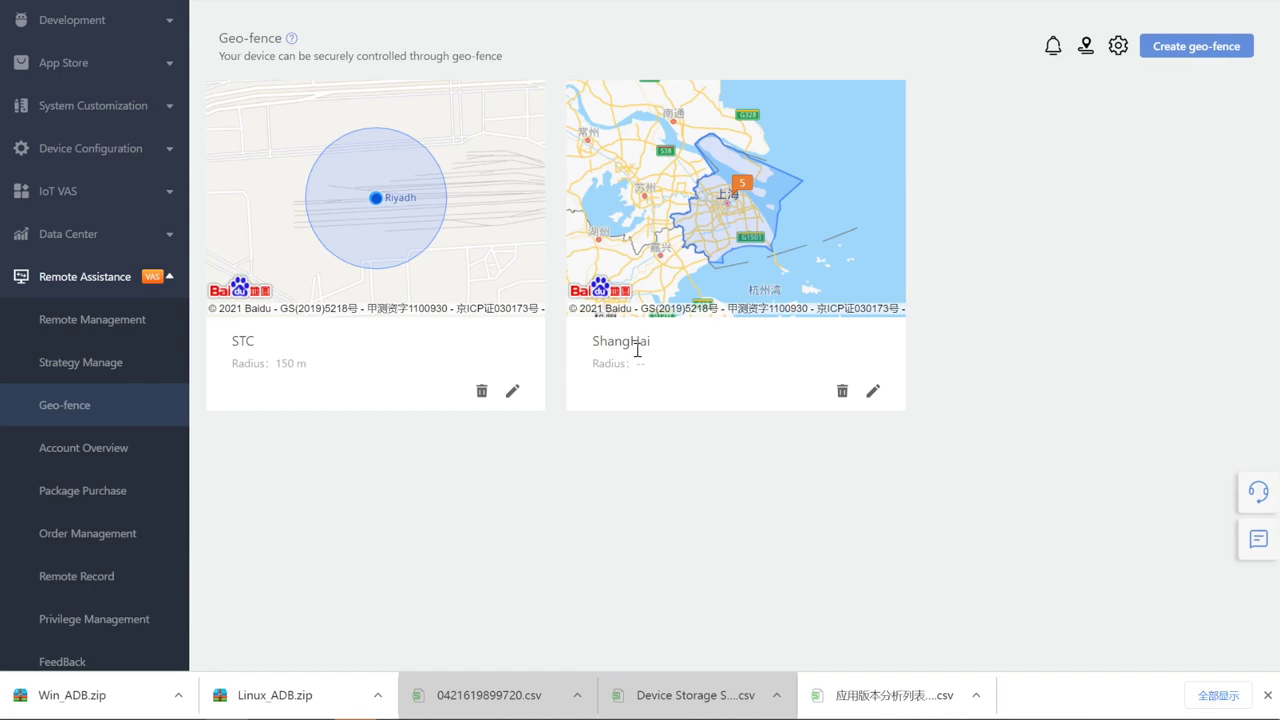
left_click(873, 390)
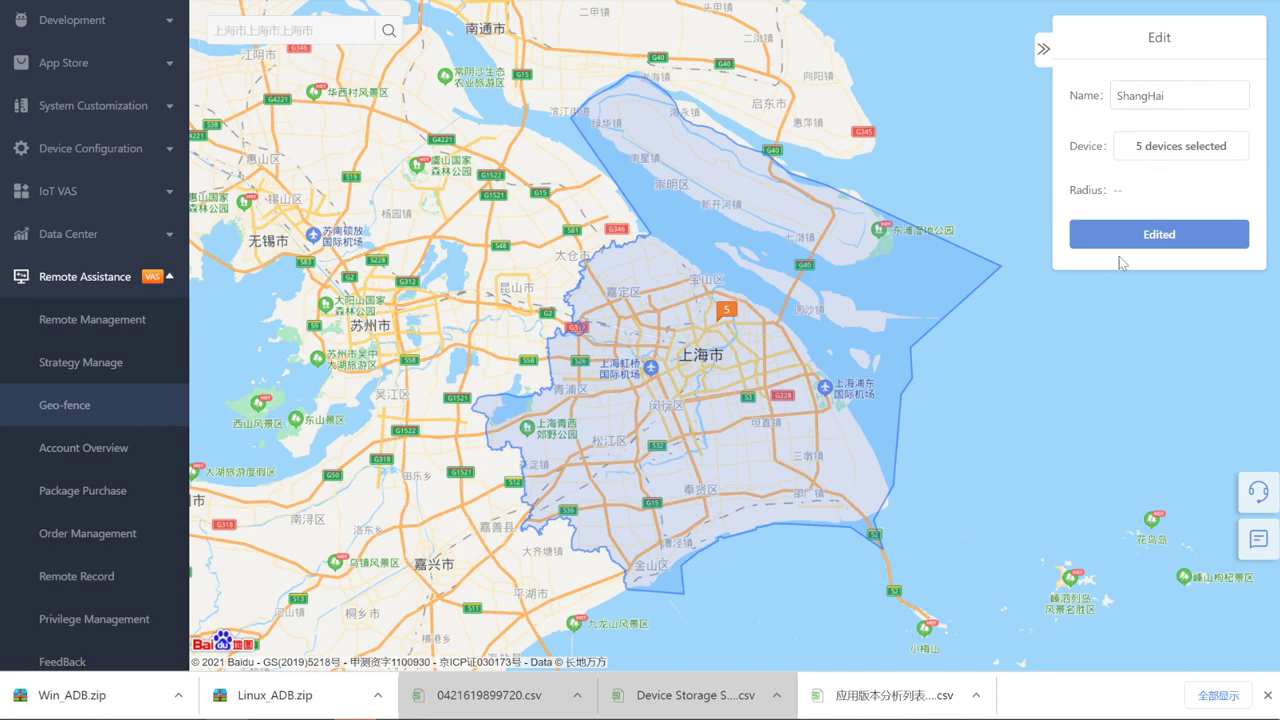
left_click(82, 450)
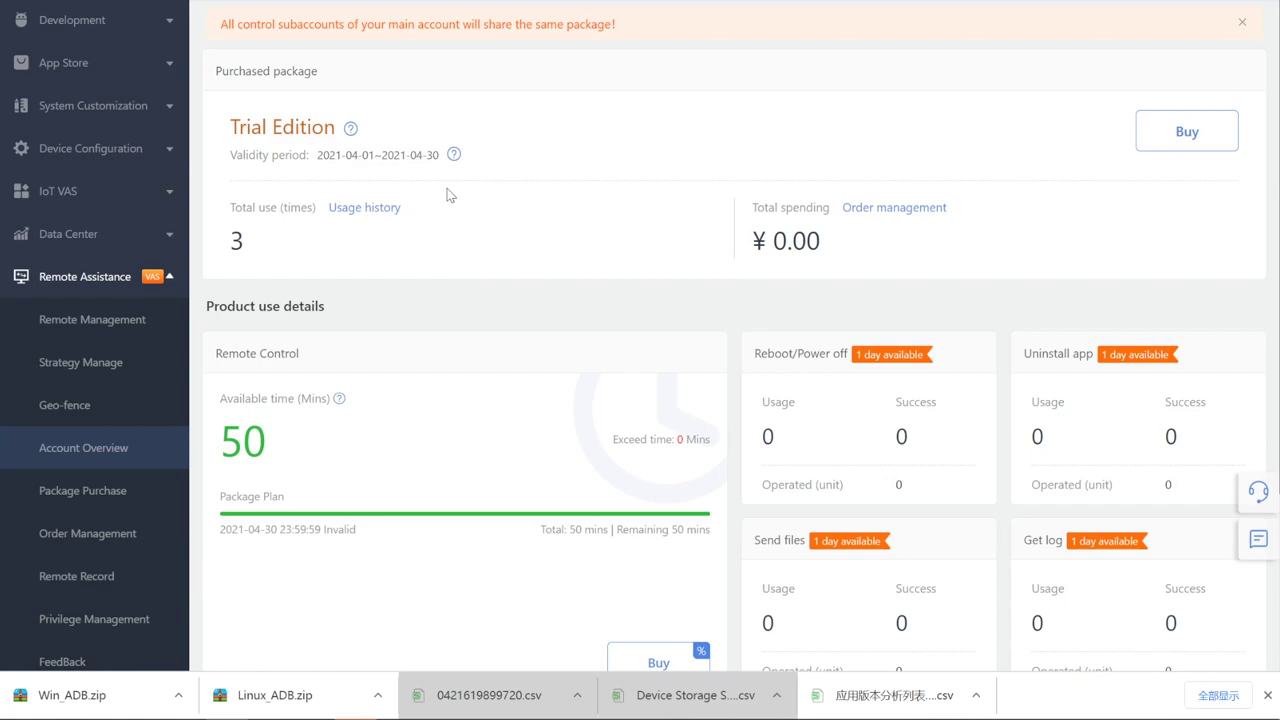
Step: Review the account overview notice, package pricing comparison, and the first order's details
left_click_drag(224, 24, 636, 14)
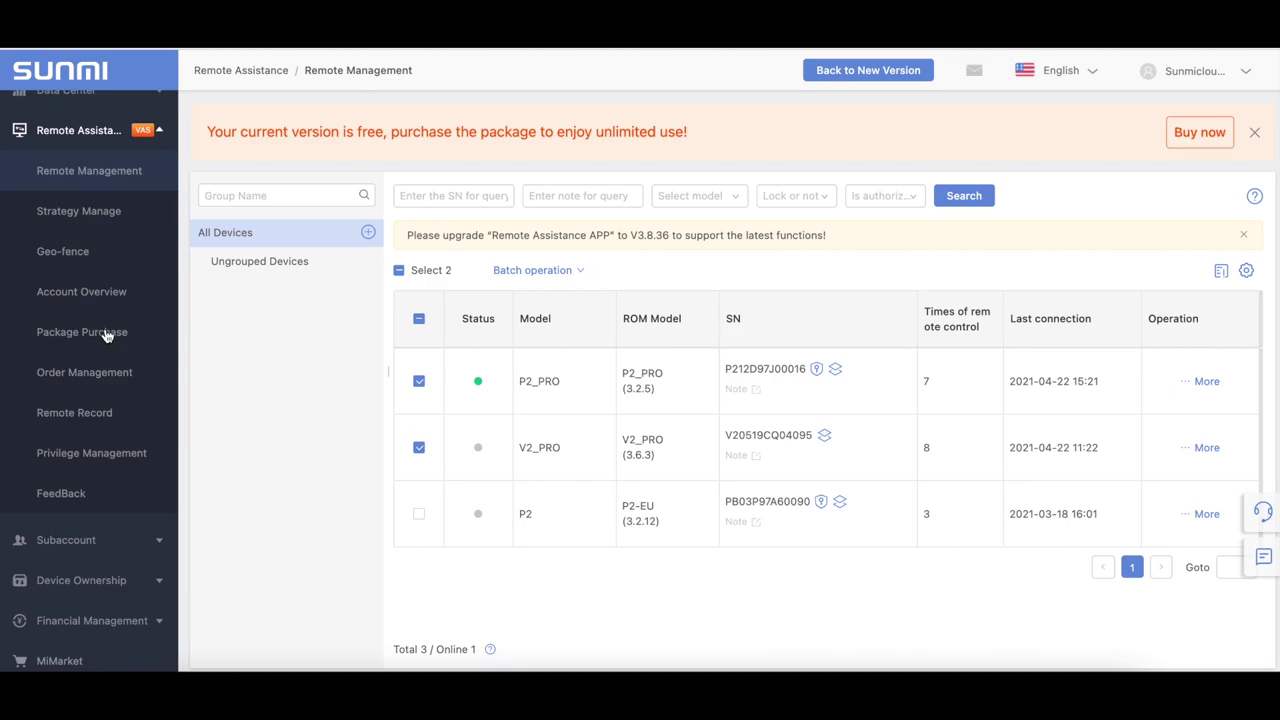
left_click(82, 332)
scroll(334, 403, "down", 4)
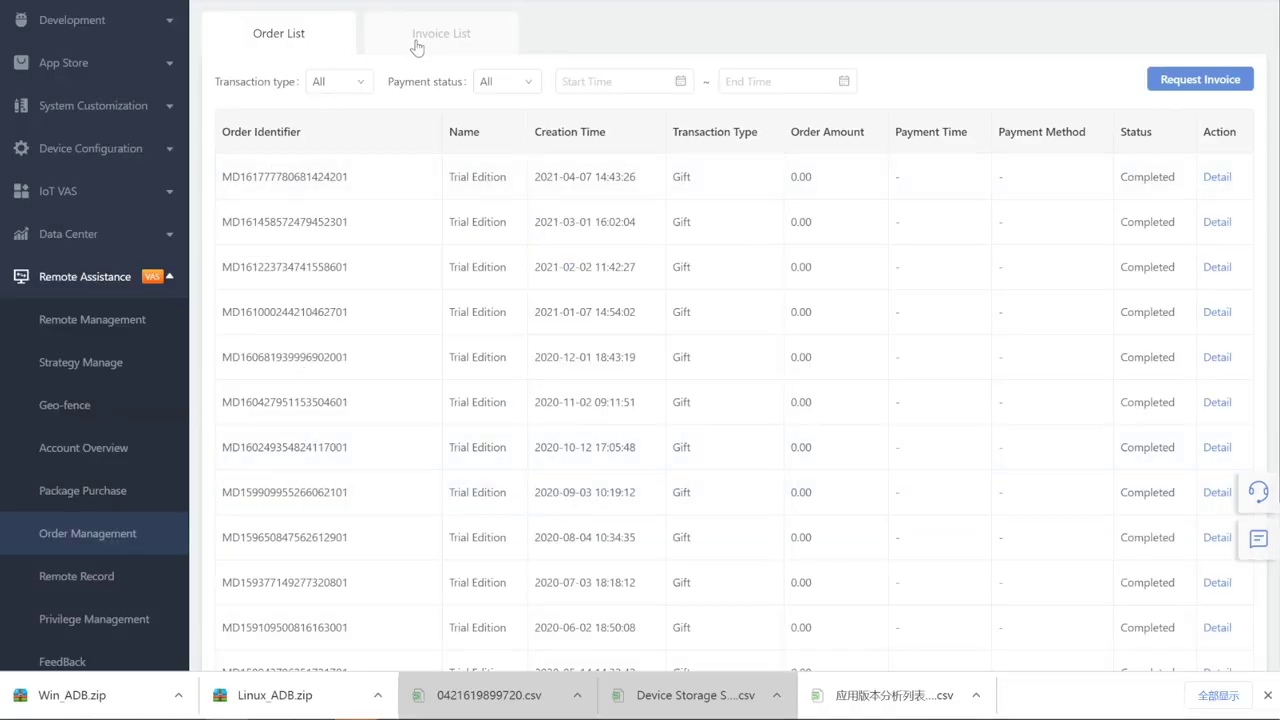
left_click(1217, 175)
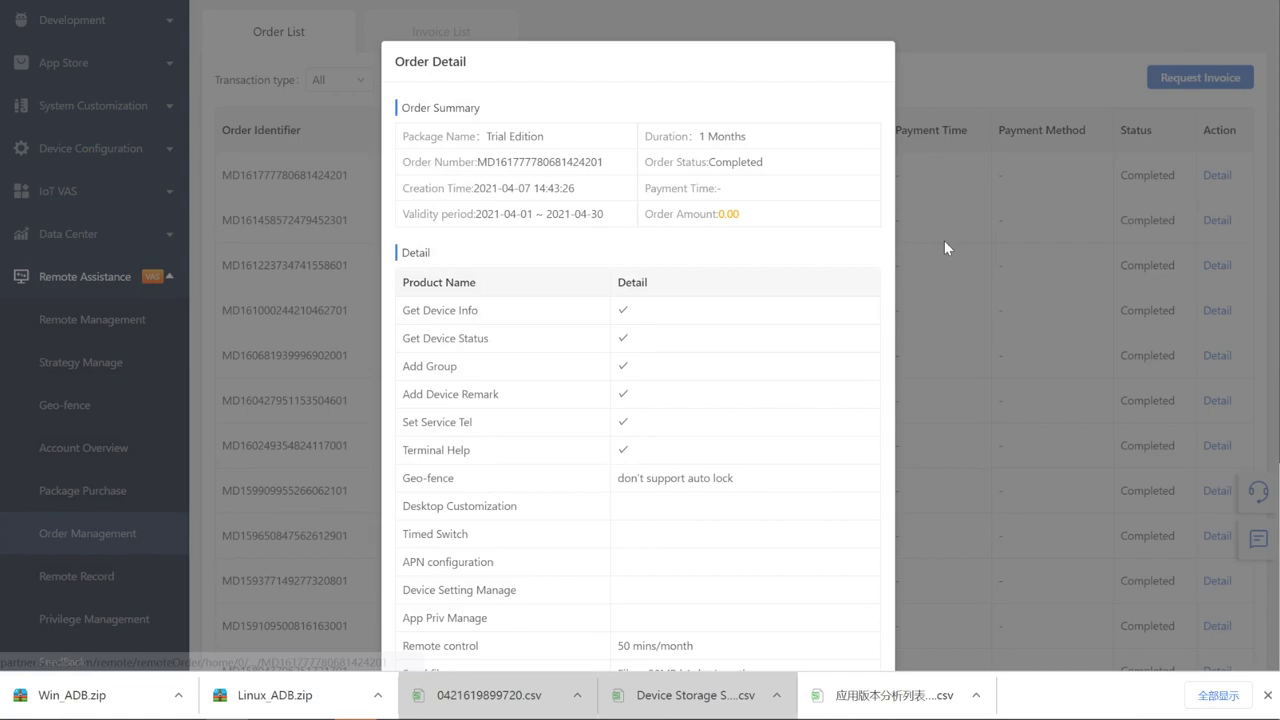
scroll(759, 305, "down", 2)
scroll(759, 305, "down", 2)
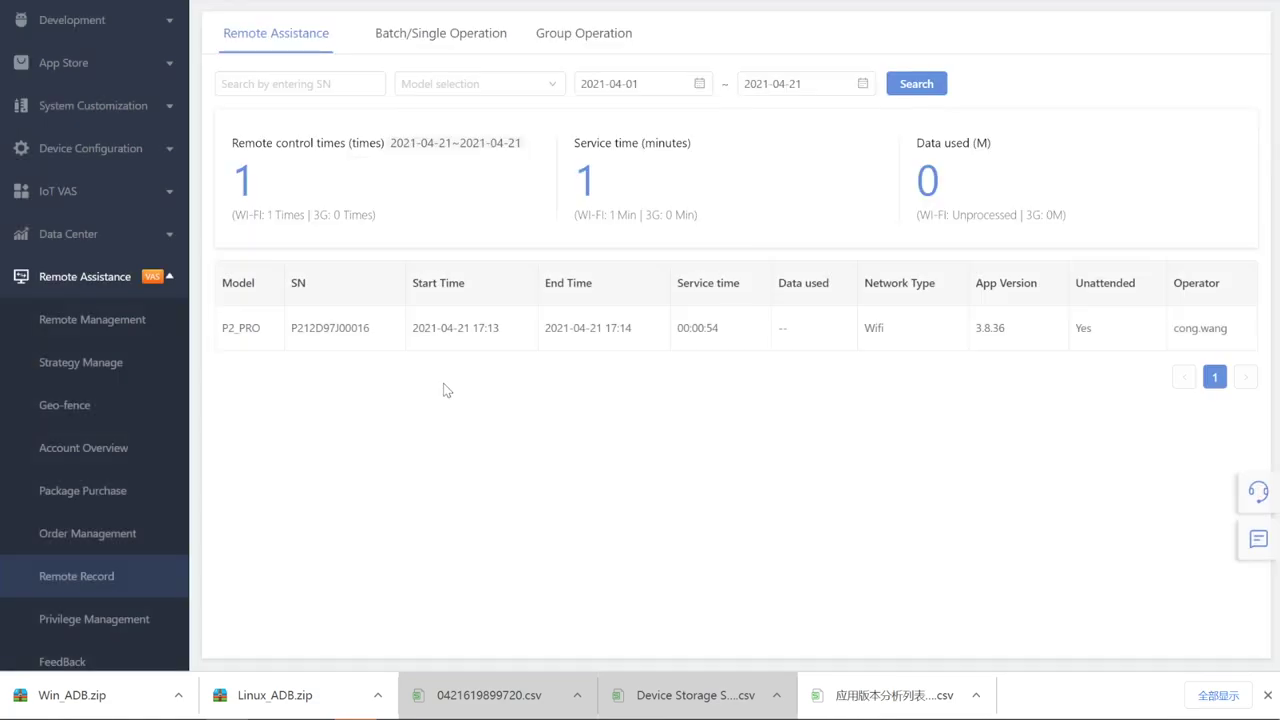
Step: Browse Remote Record's batch/single, group and remote control records and the device model filter
left_click(439, 40)
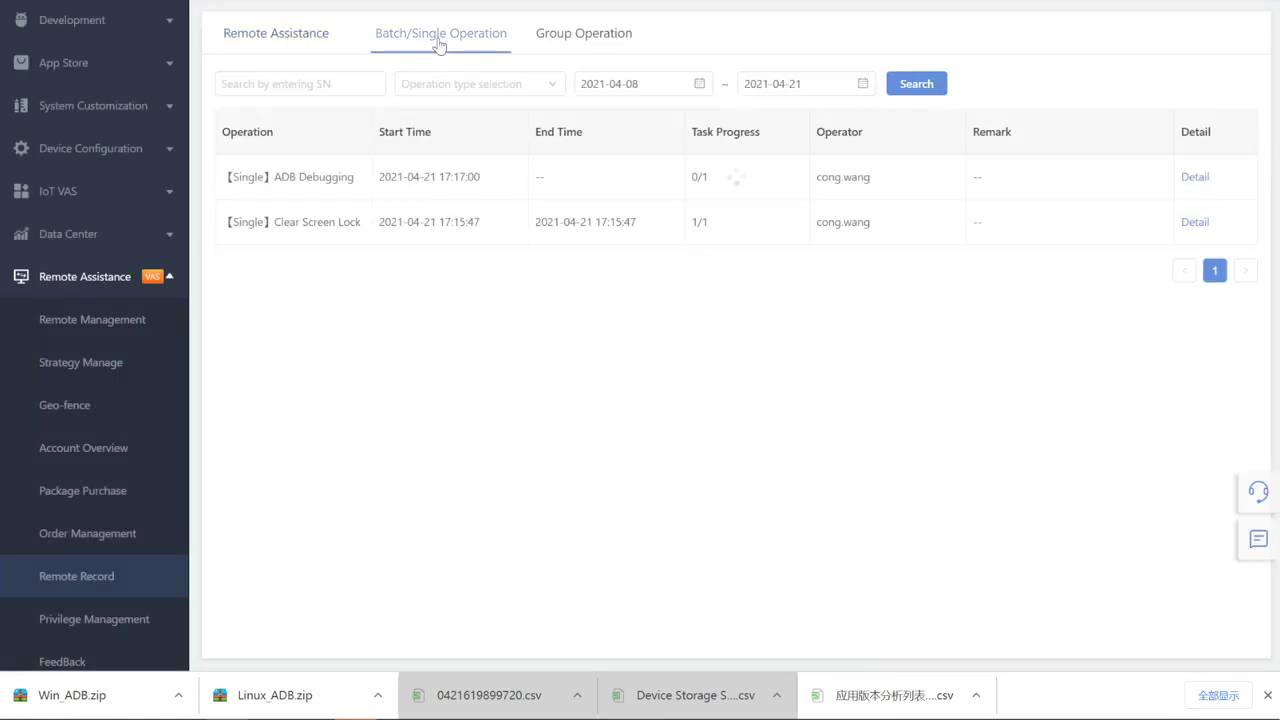
left_click(578, 37)
left_click(290, 42)
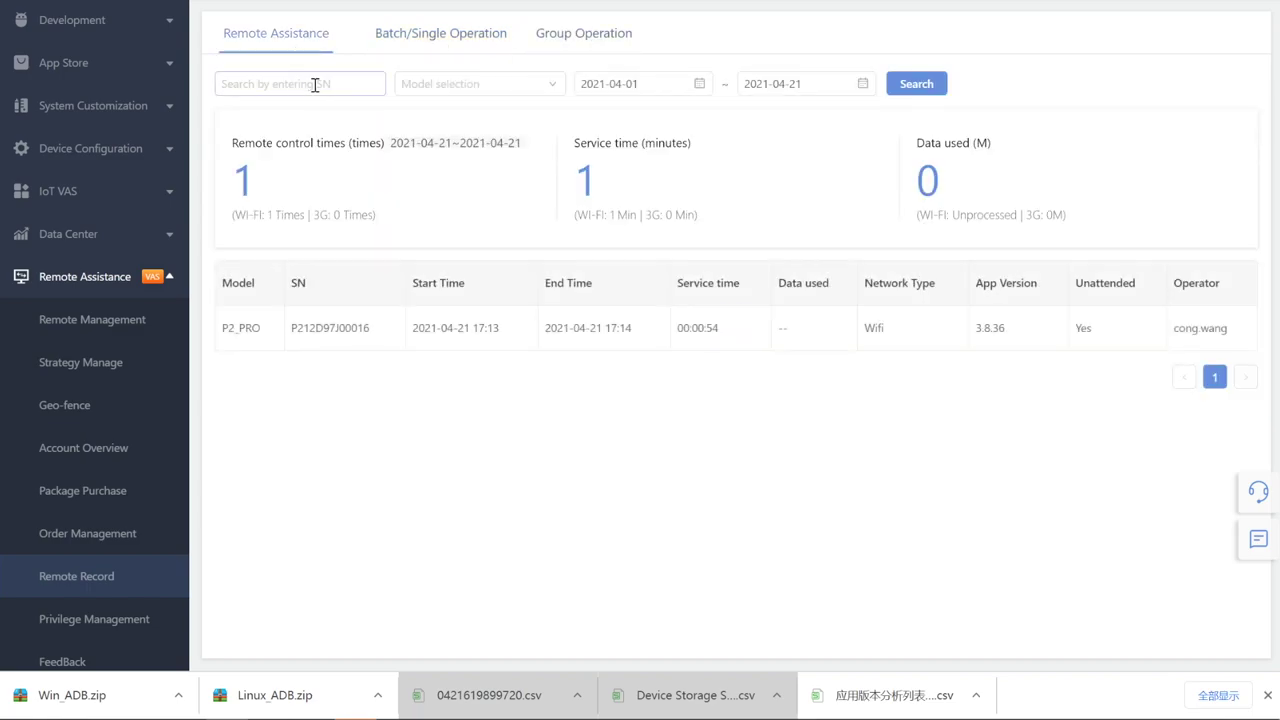
left_click(440, 84)
scroll(120, 490, "down", 1)
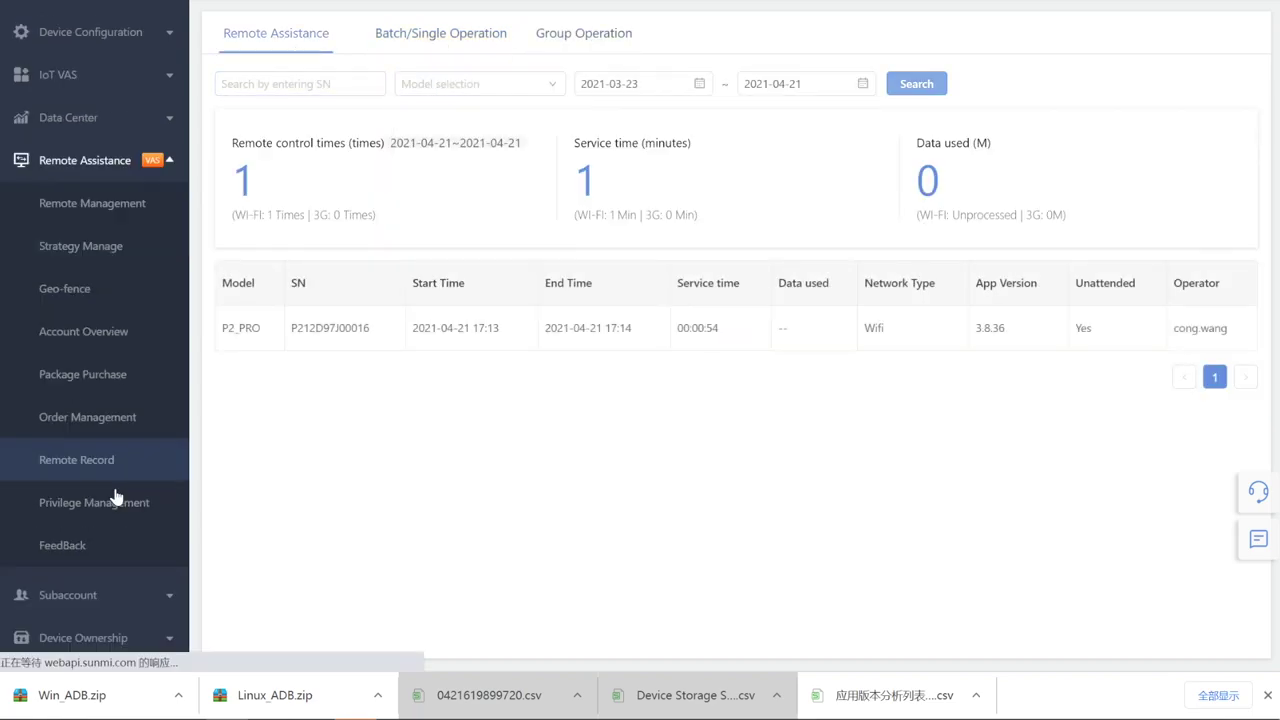
left_click(110, 502)
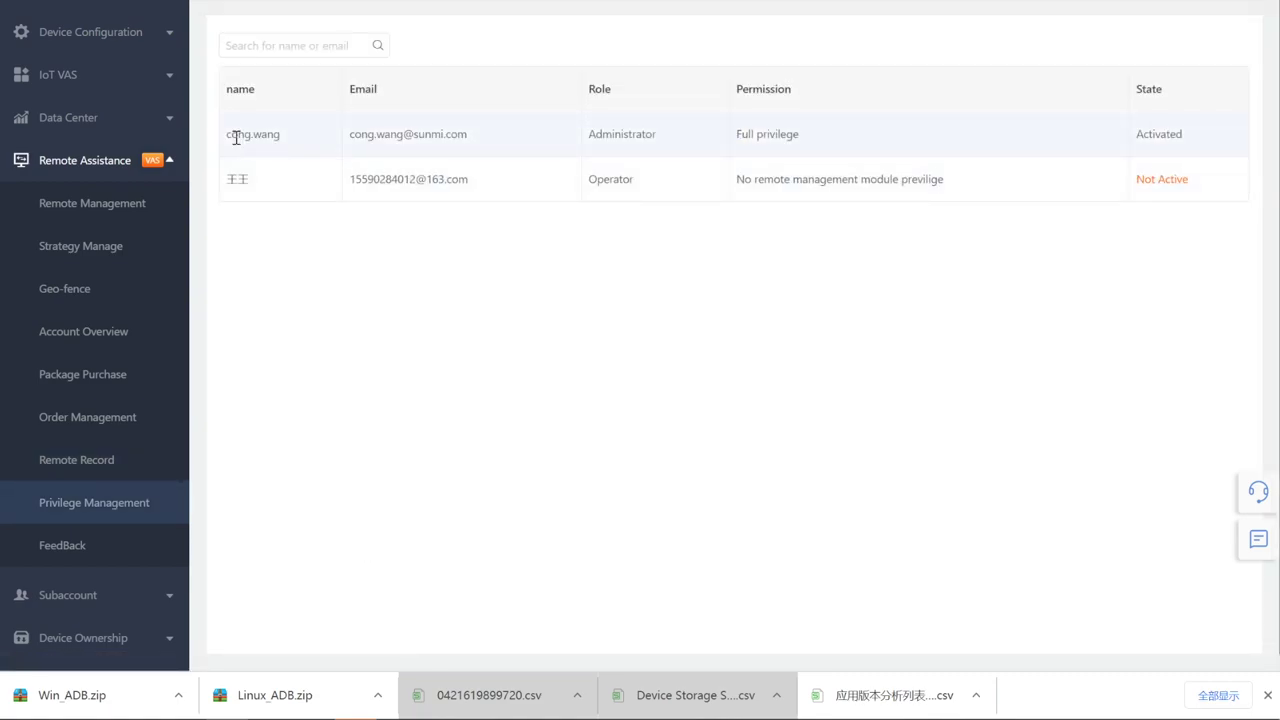
Step: Highlight the administrator's user row, then the Strategy Manage heading and description
left_click_drag(231, 134, 1198, 158)
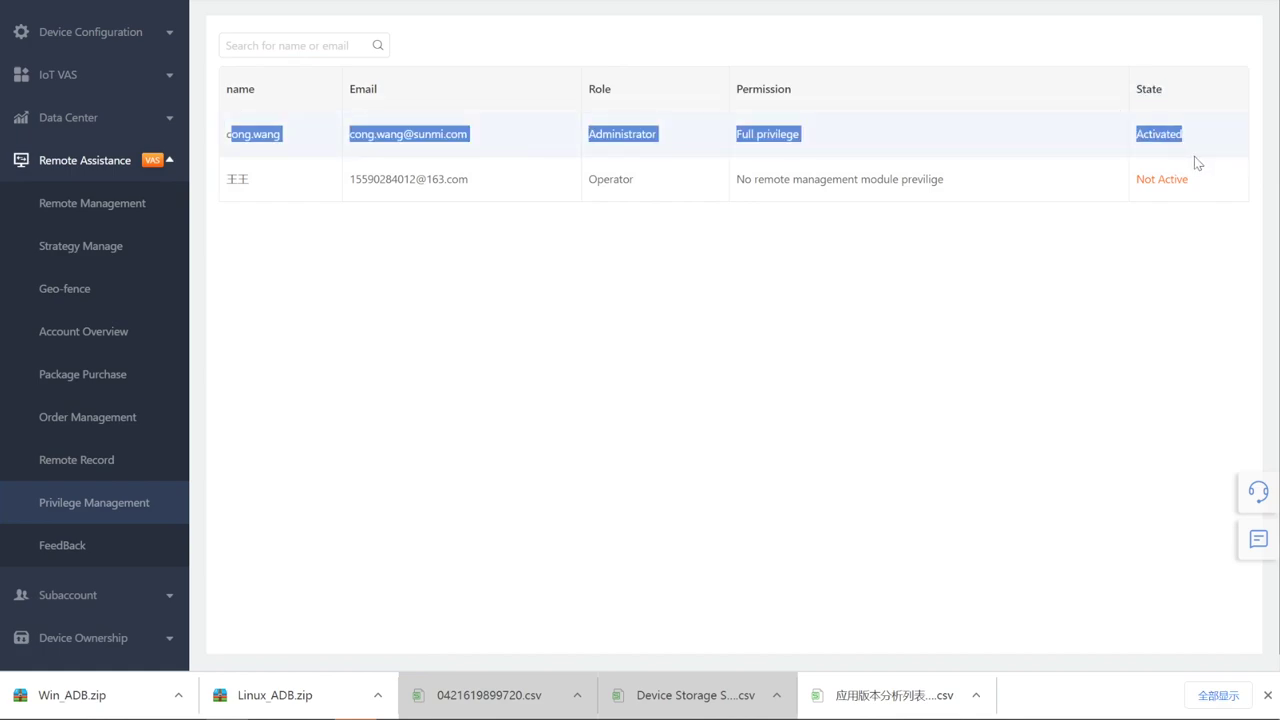
left_click(868, 280)
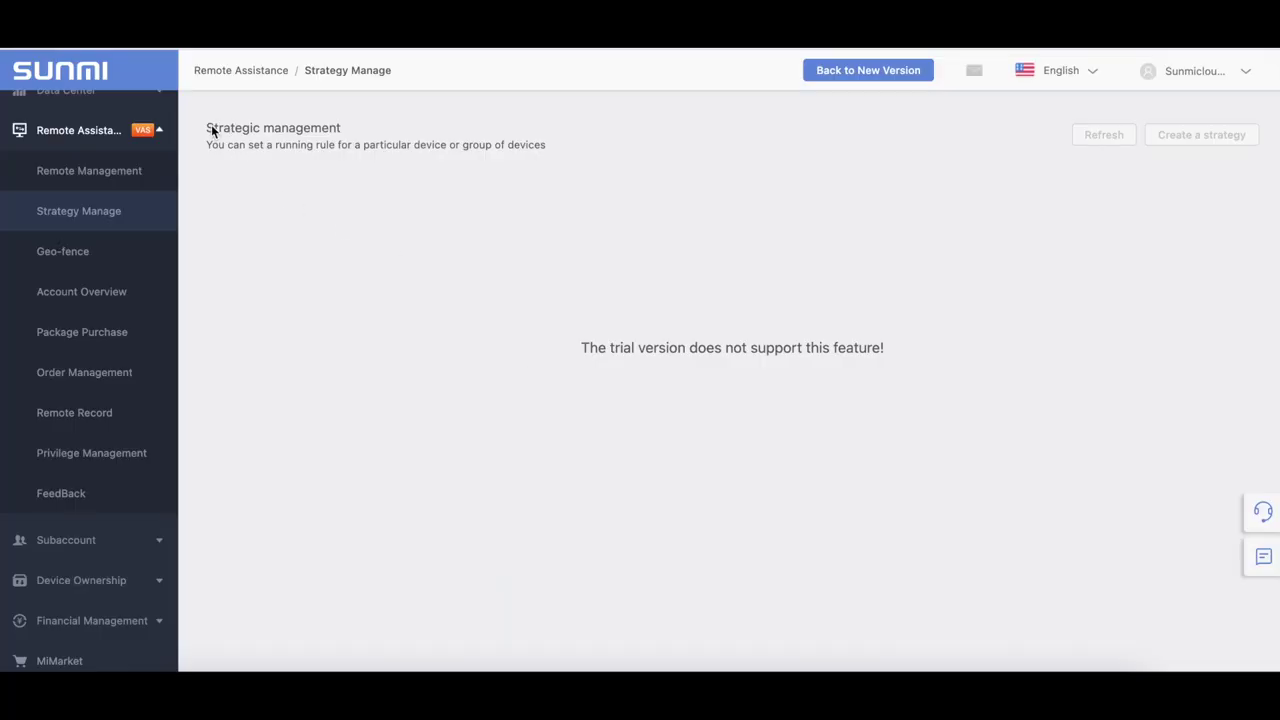
left_click_drag(205, 126, 557, 146)
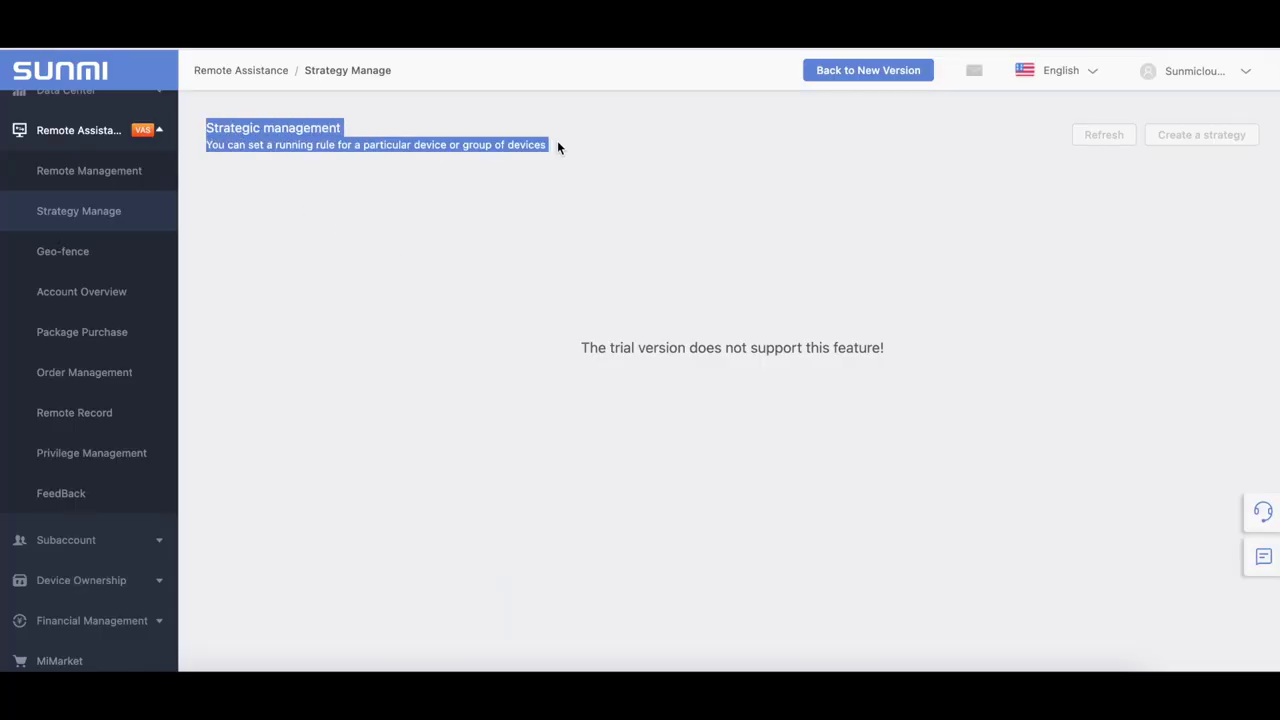
left_click(492, 170)
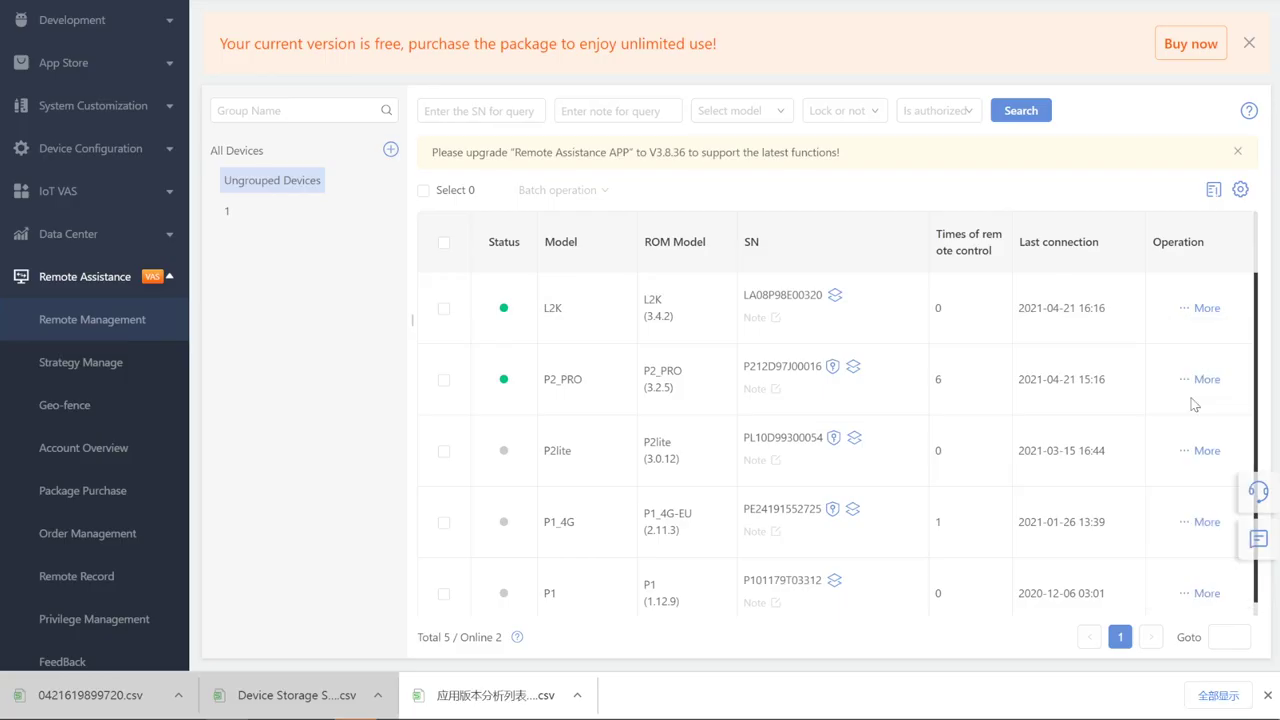
Step: Try Send Files and Get log on the L2K device, browsing into its Android folder
left_click(1174, 391)
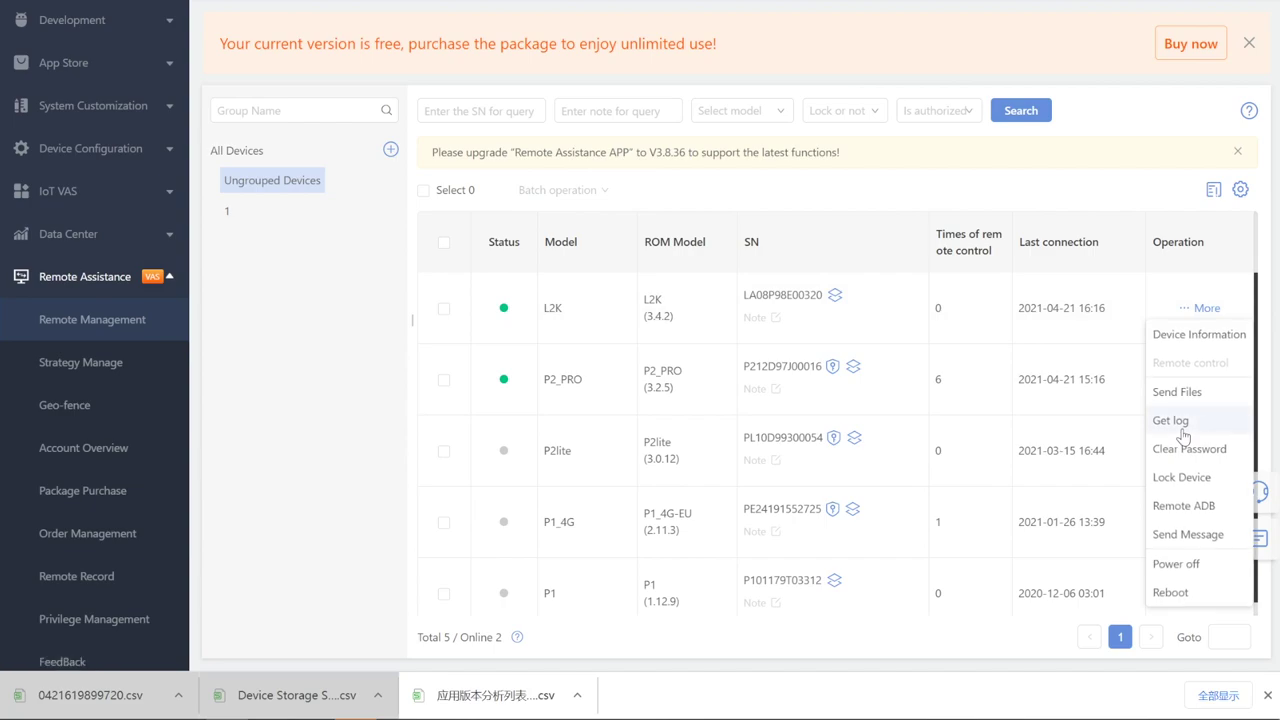
left_click(1066, 422)
left_click(473, 331)
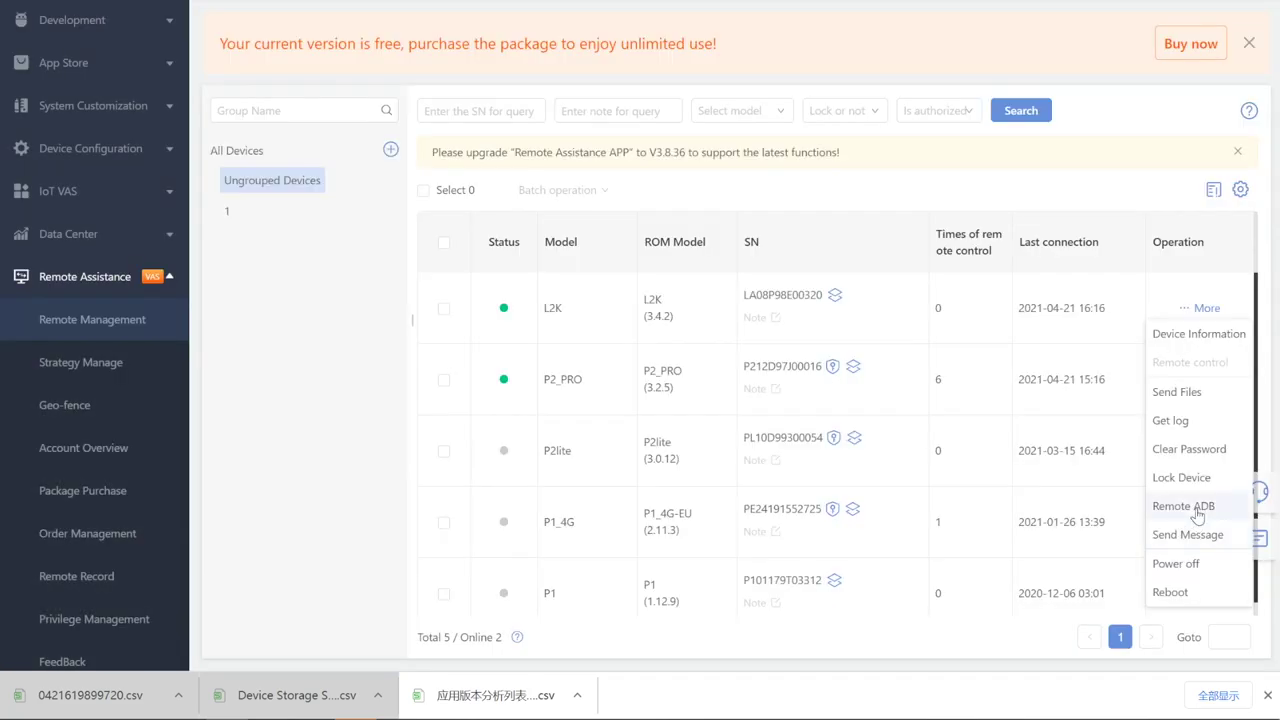
Step: Try Remote ADB, Send Message, Power off and Reboot on the device
left_click(1184, 506)
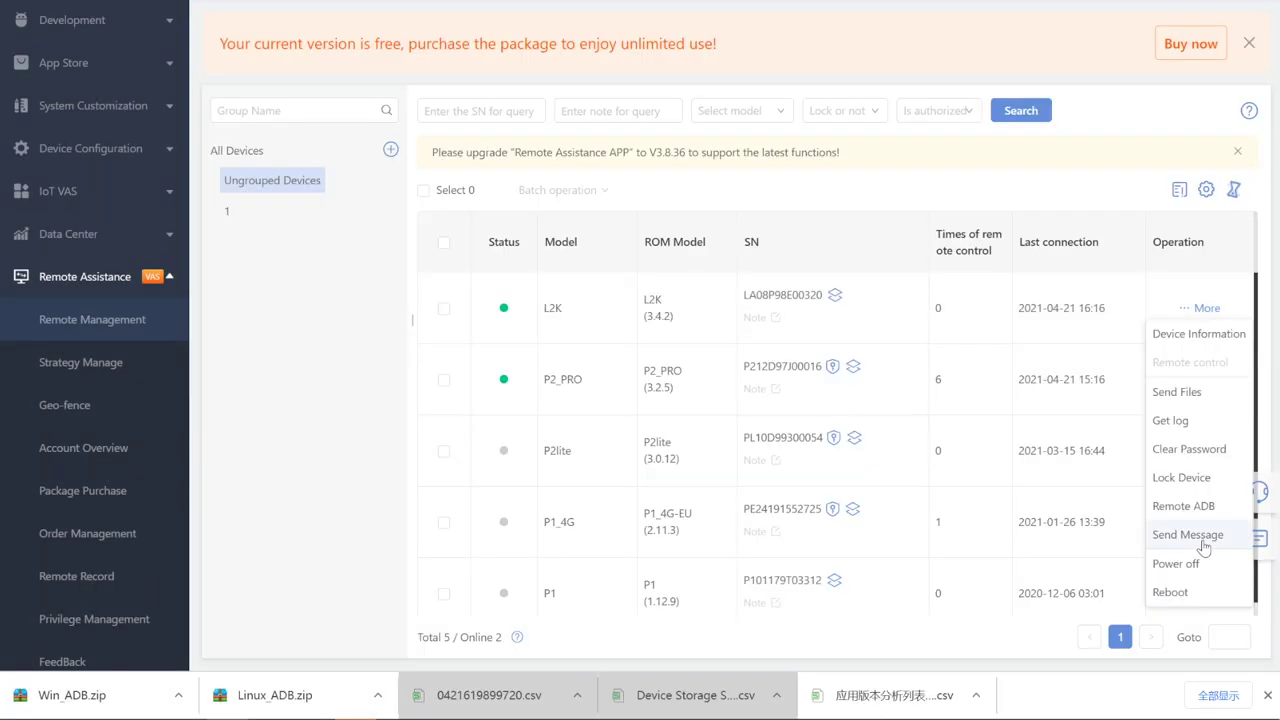
left_click(1200, 537)
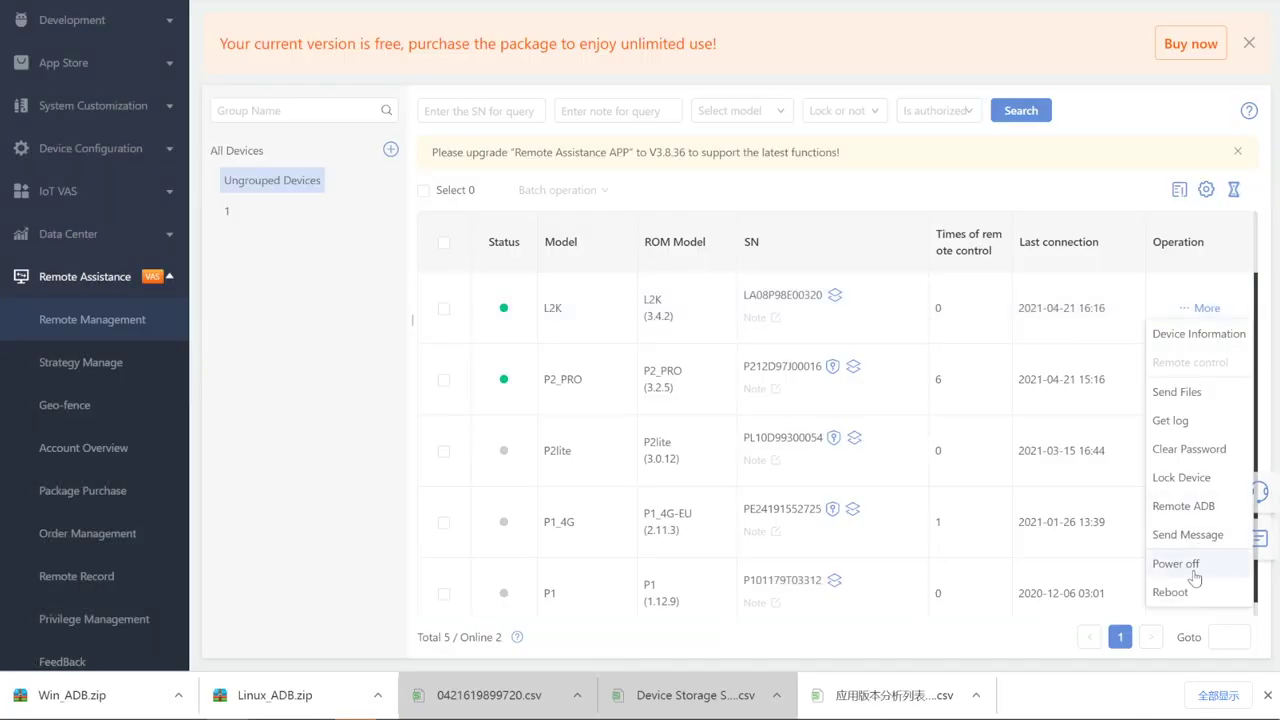
left_click(1190, 565)
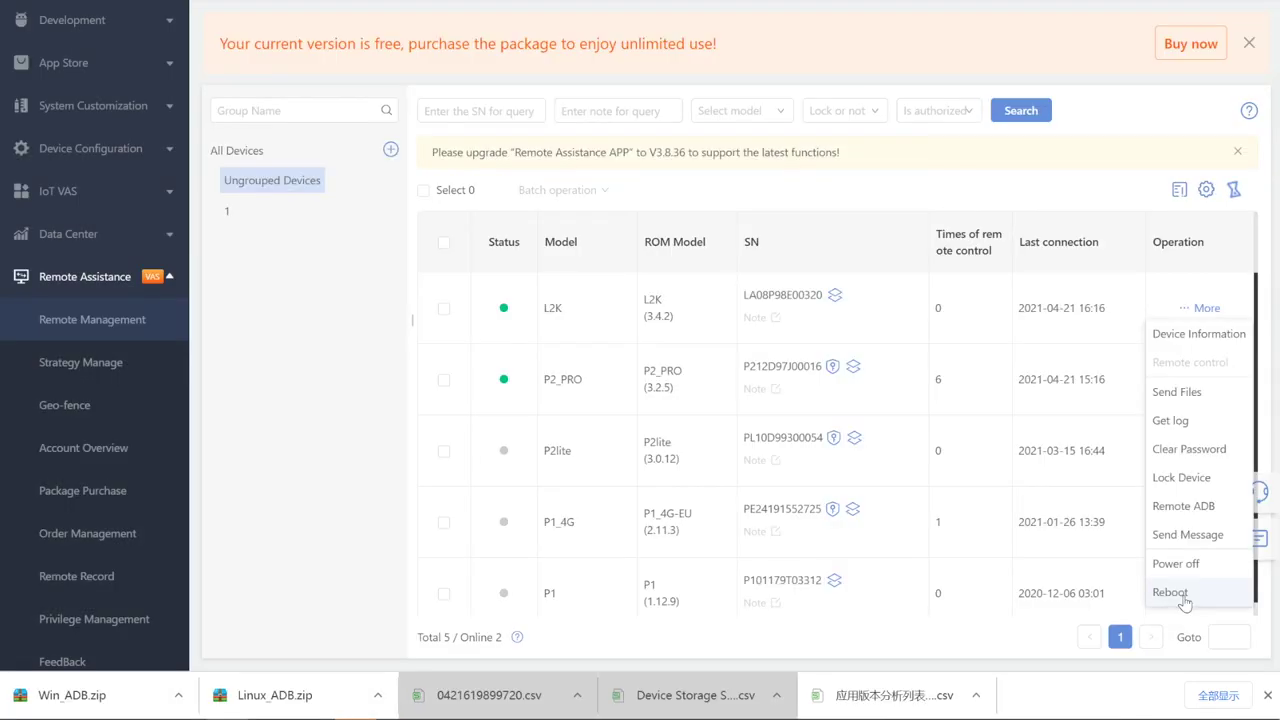
left_click(1172, 590)
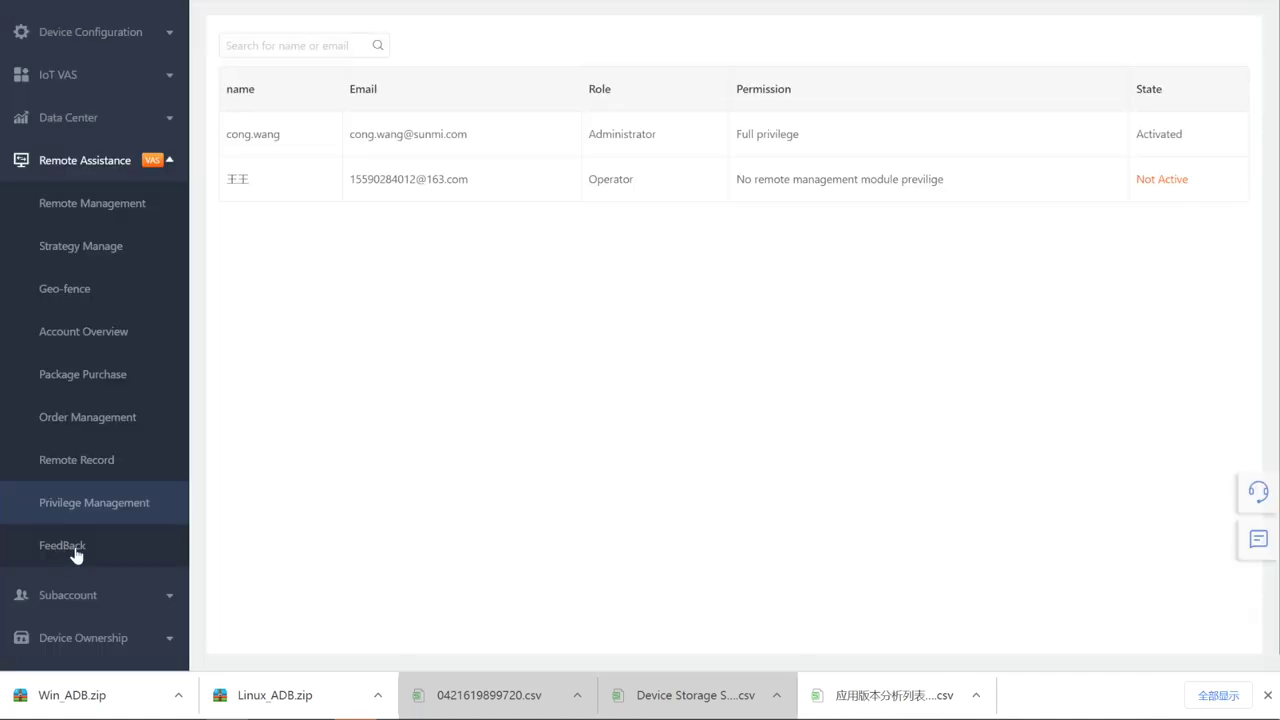
left_click(79, 549)
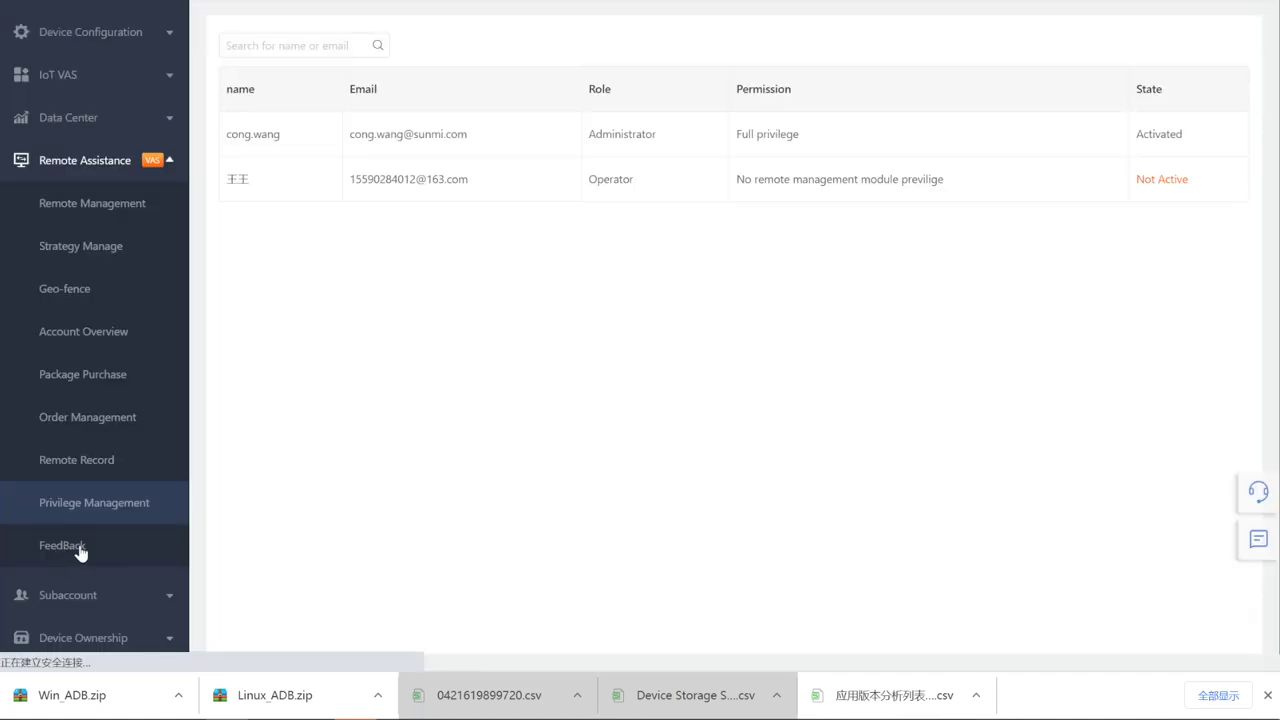
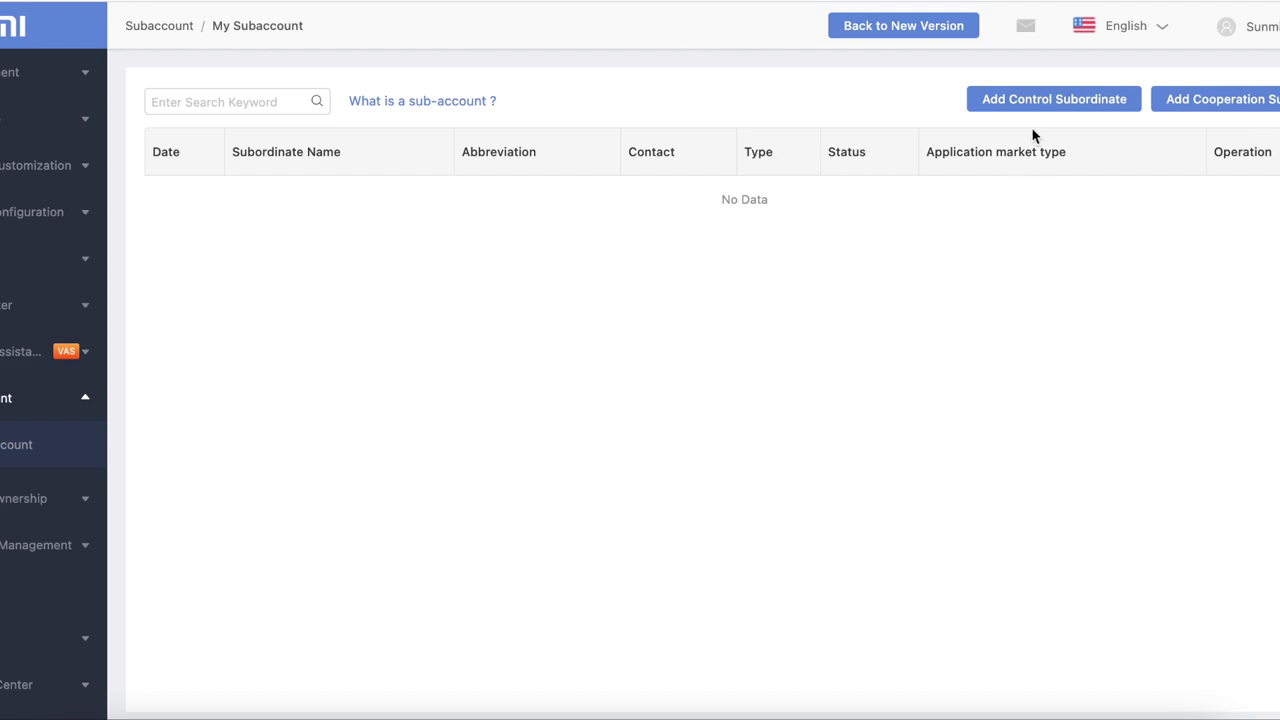
Step: Create control sub-account 'Controlsubaccount' with abbreviation control-1, save it, and open its management
left_click(1055, 100)
left_click(535, 280)
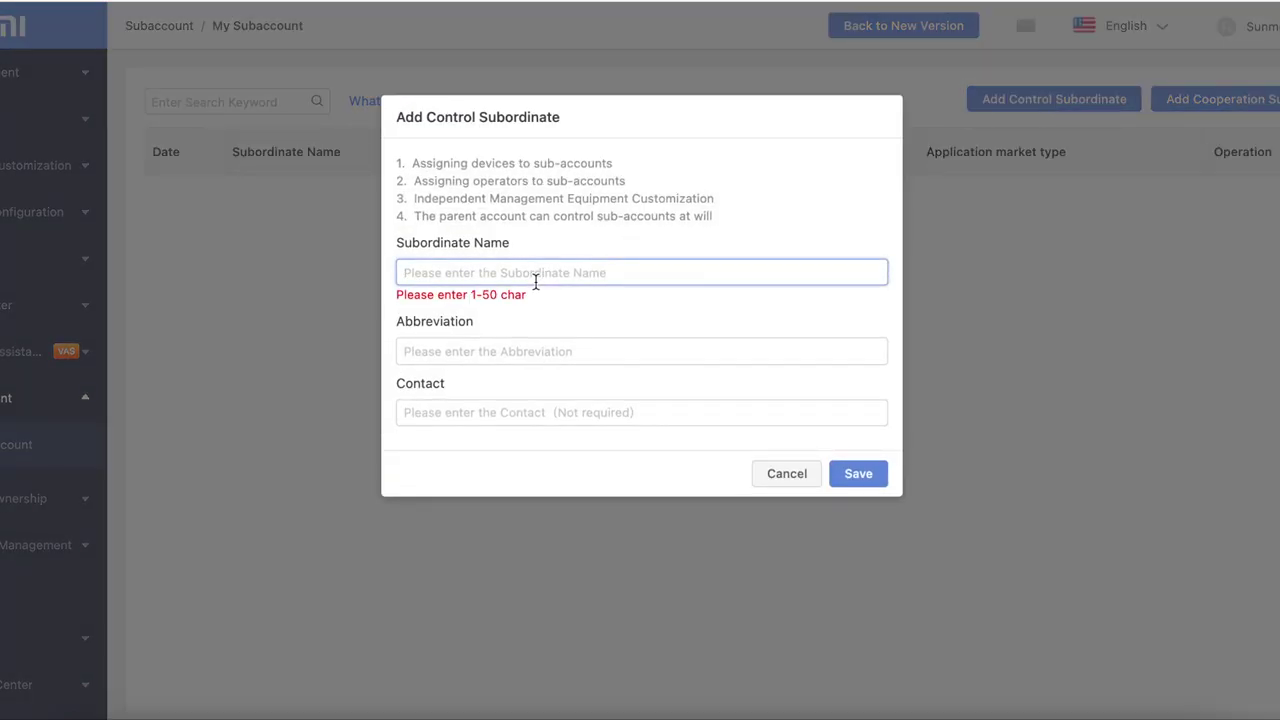
type("Control")
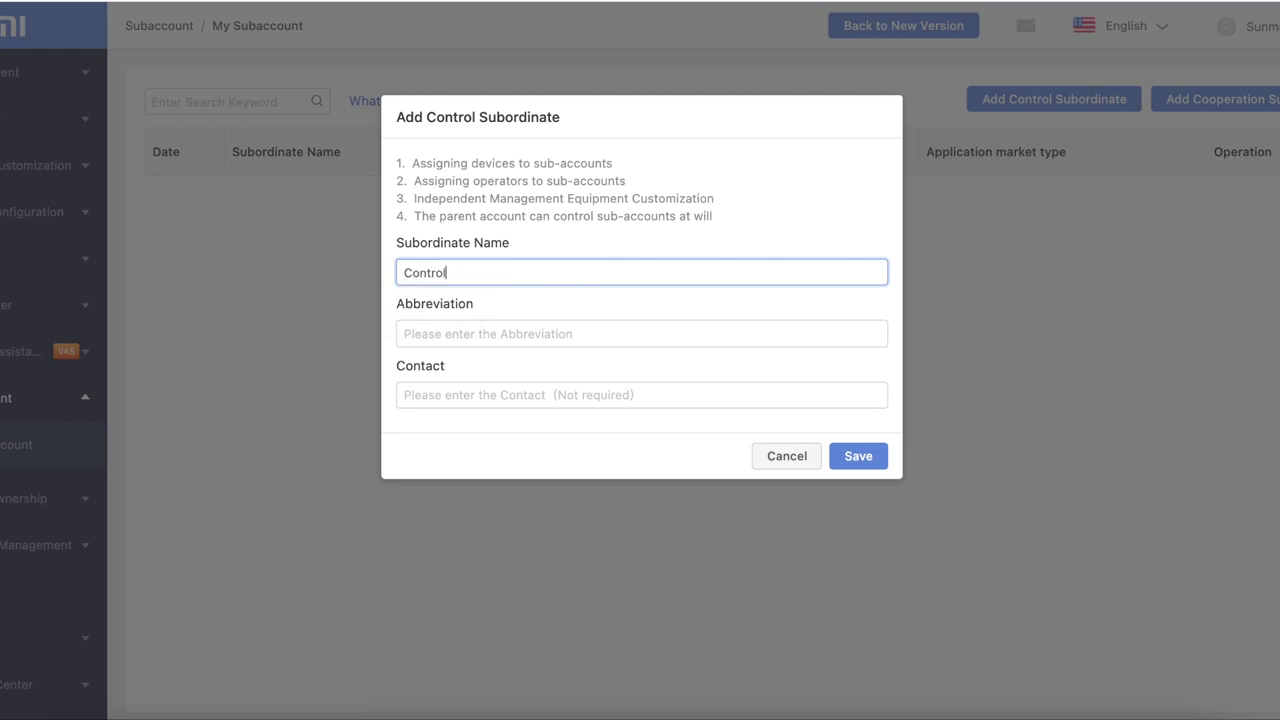
type("subaccount")
left_click(527, 333)
type("contr")
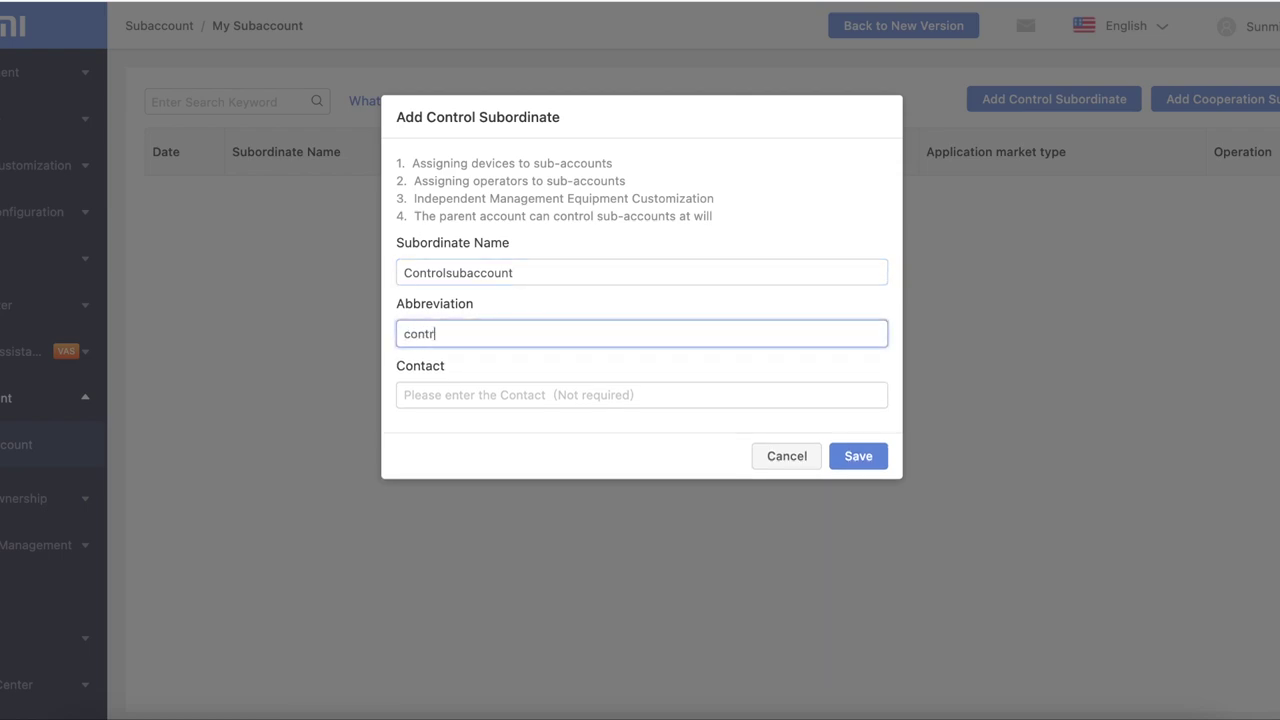
type("ol-1")
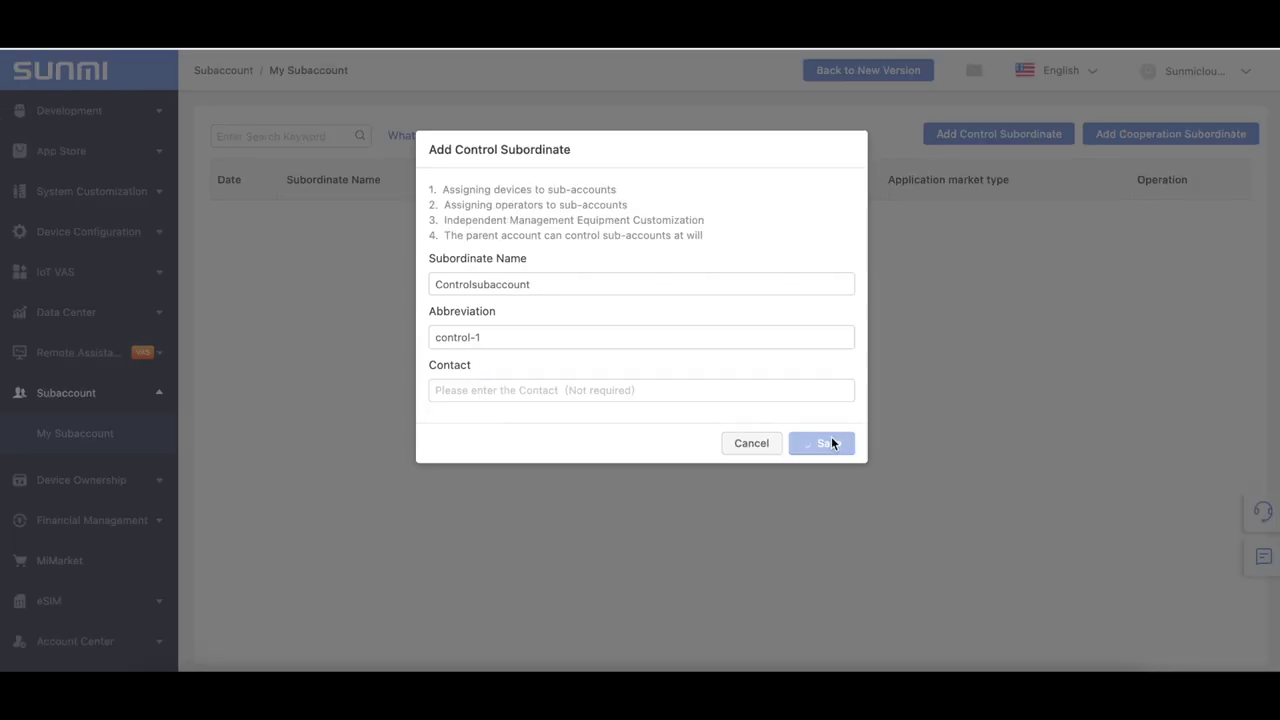
left_click(864, 455)
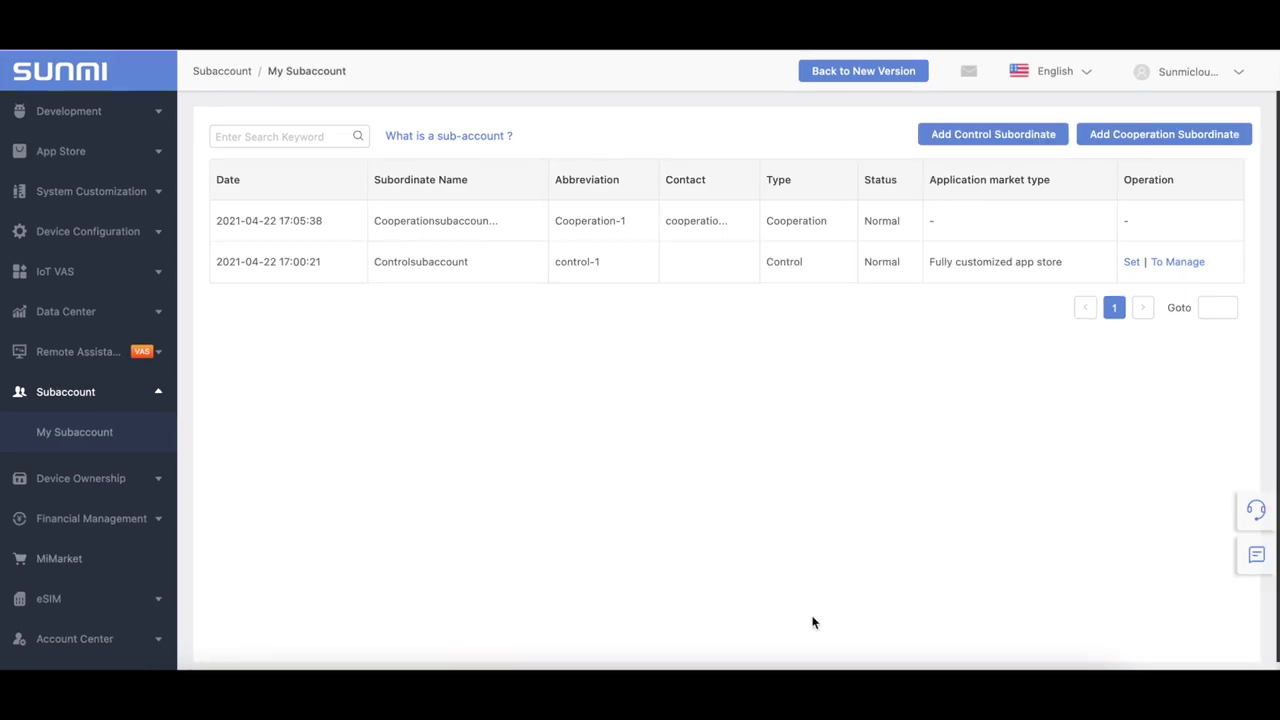
left_click(1178, 262)
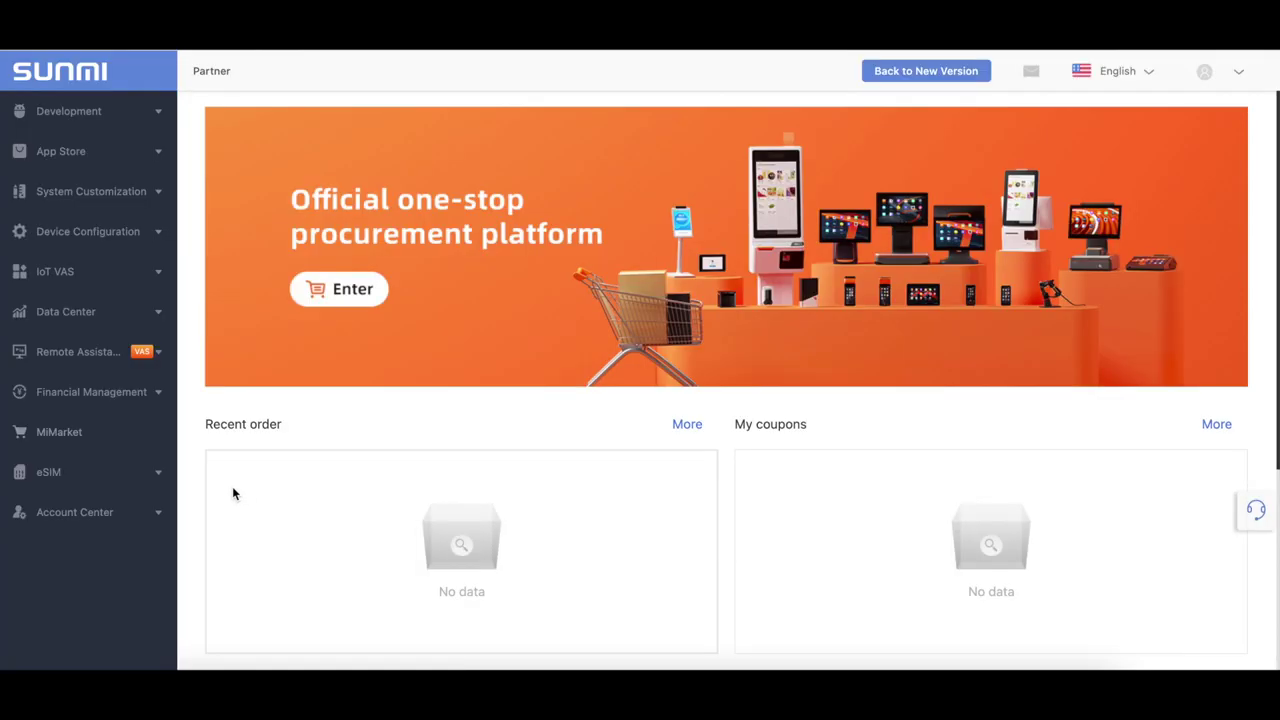
Step: Add an operator named Operator with the operator's e-mail, and leave its permissions unchanged
left_click(105, 516)
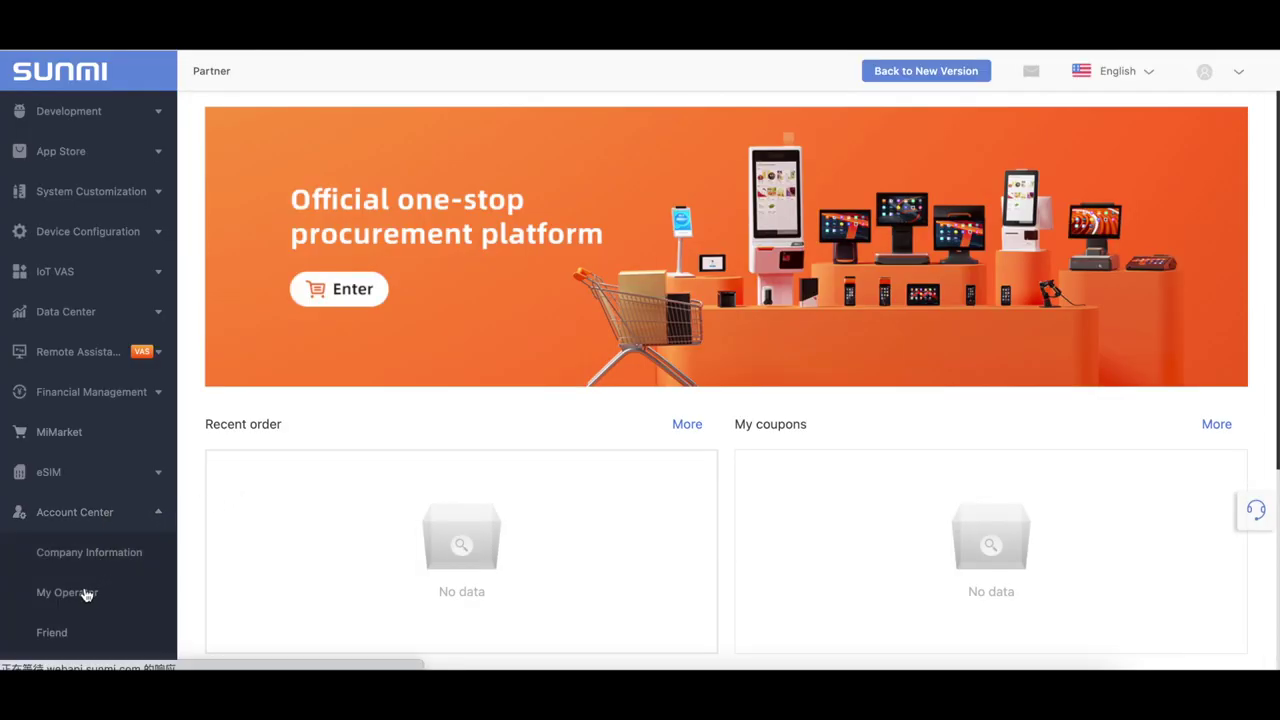
left_click(86, 594)
left_click(1198, 142)
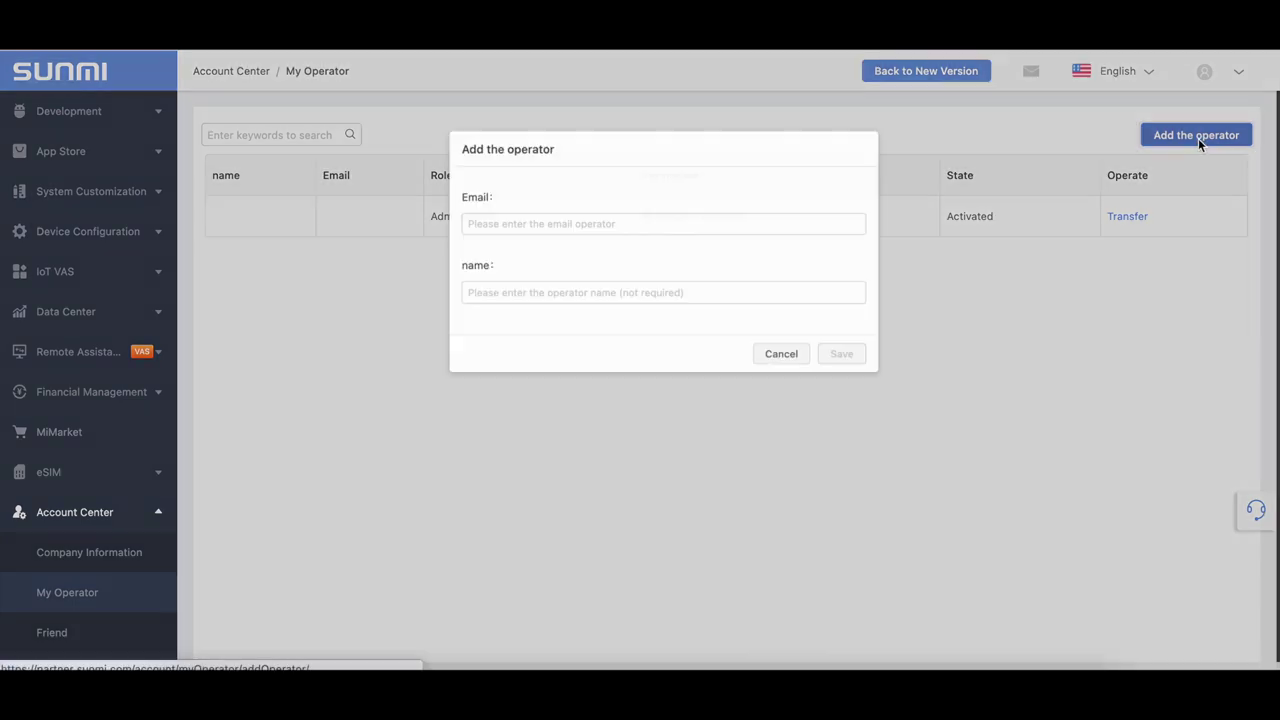
left_click(614, 226)
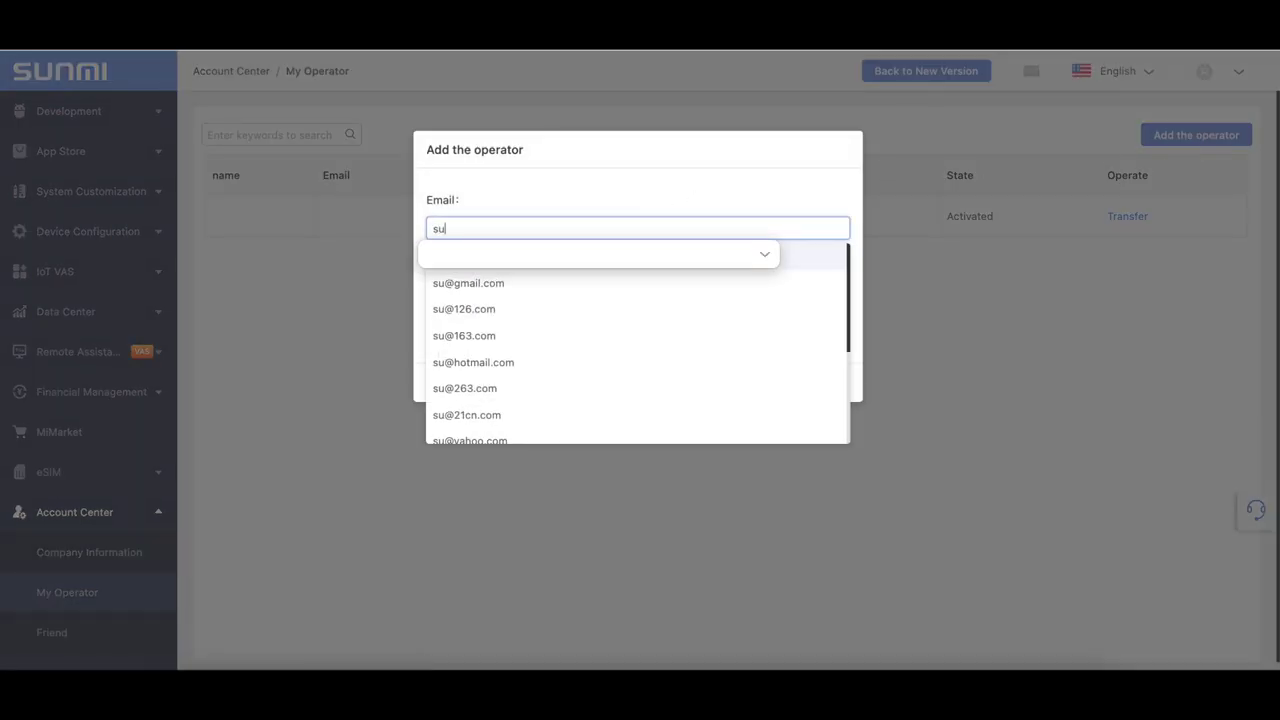
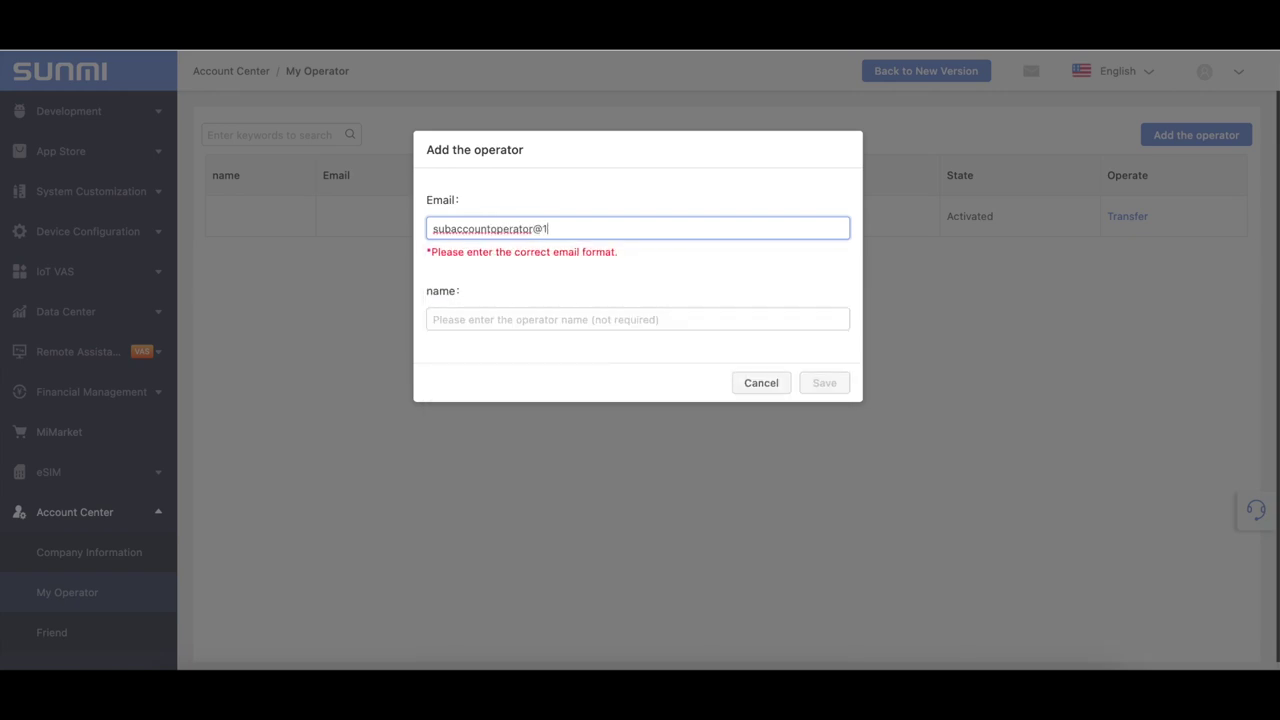
left_click(571, 302)
type("Operat")
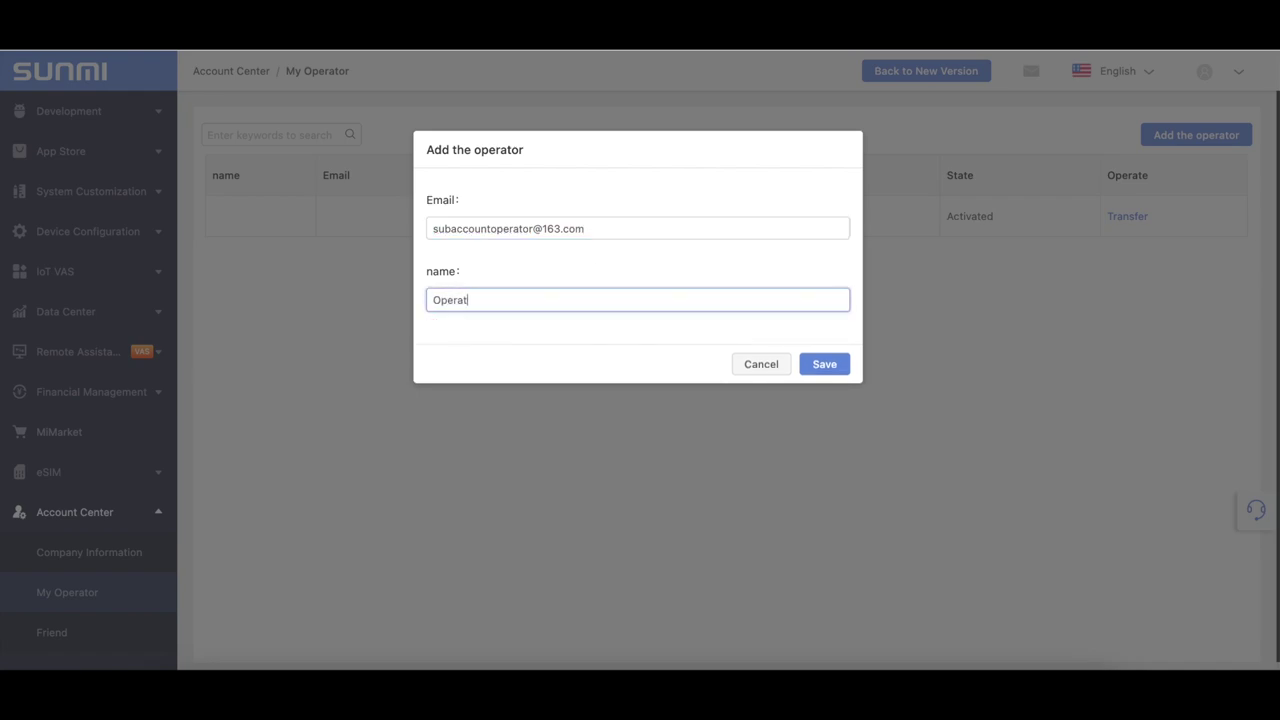
type("or")
left_click(834, 364)
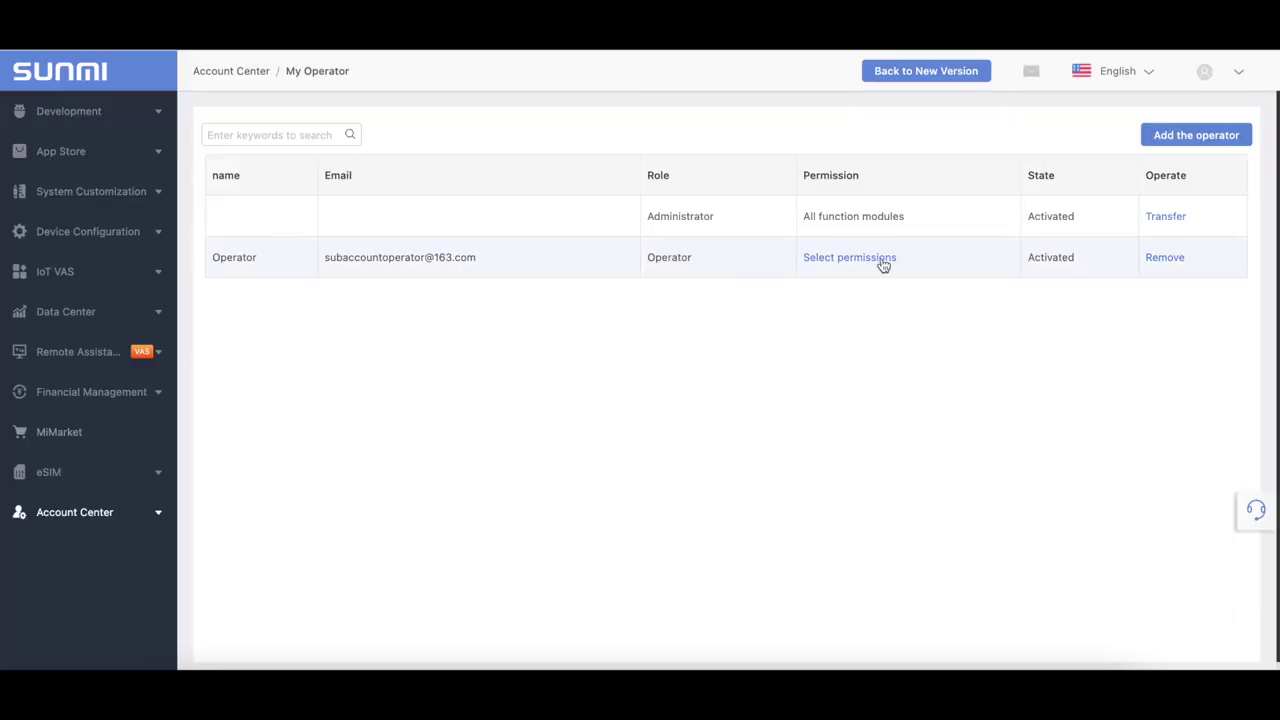
left_click(882, 260)
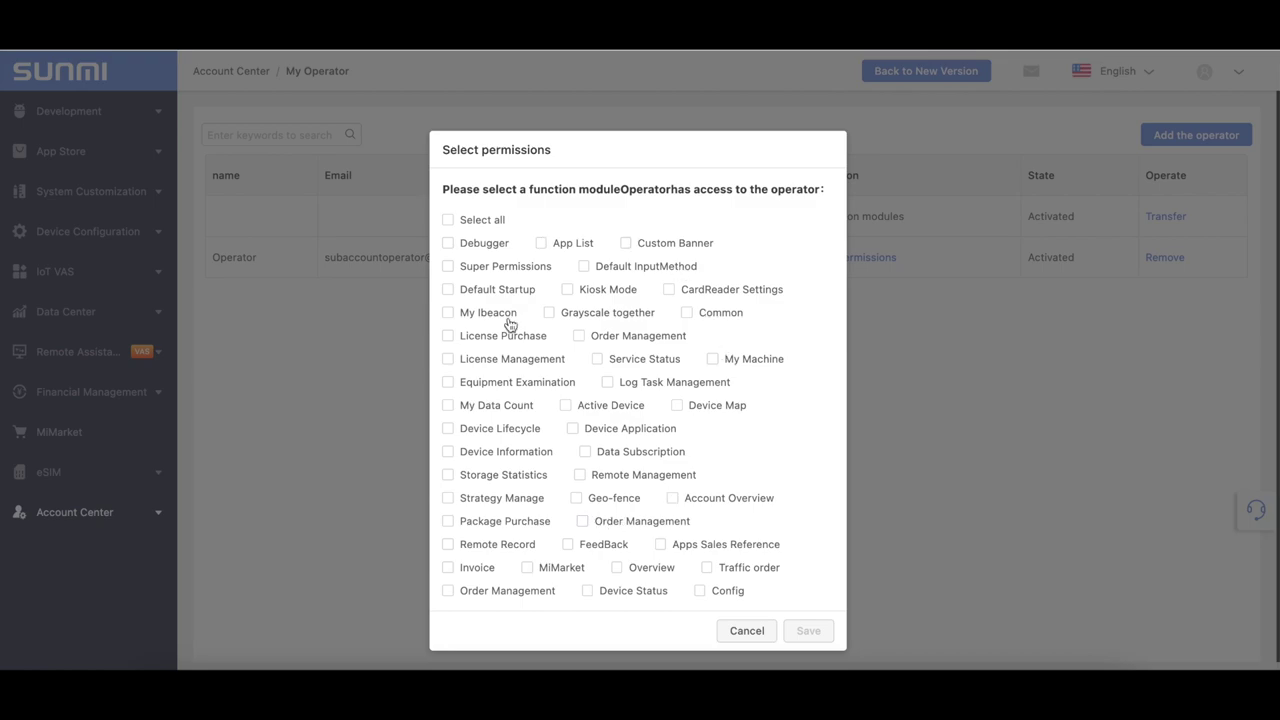
left_click(752, 630)
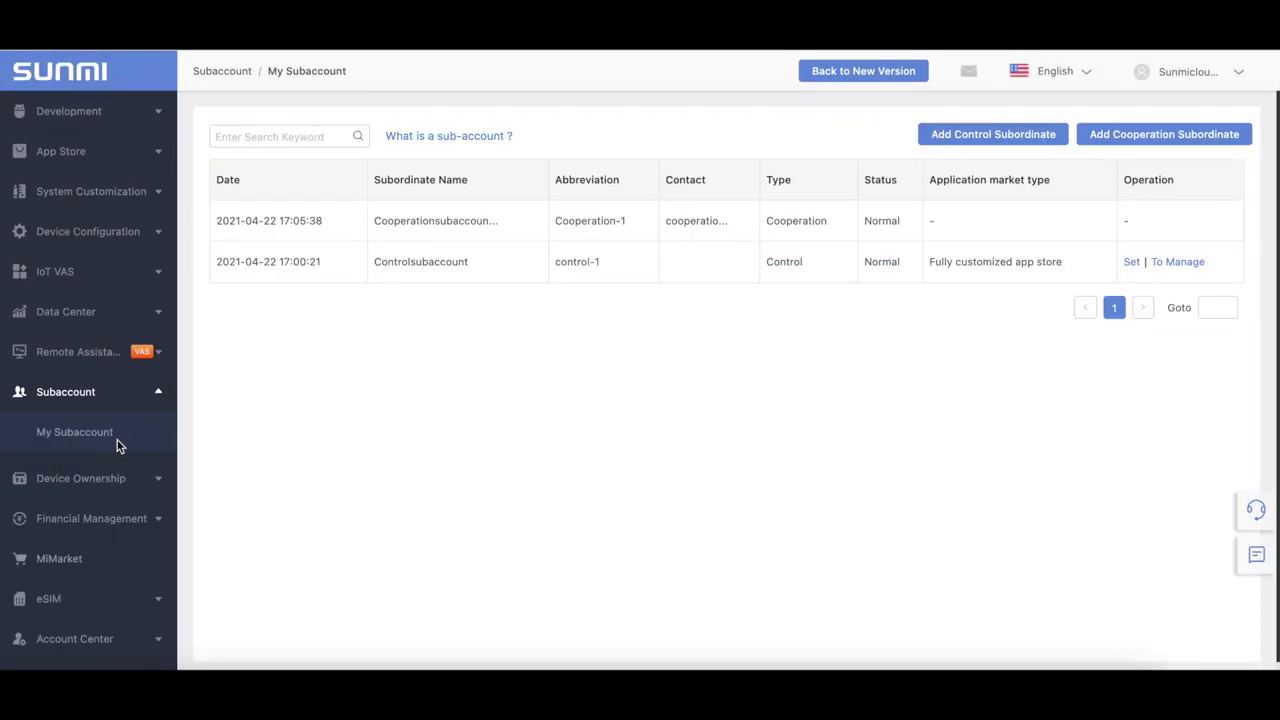
left_click_drag(472, 260, 371, 262)
left_click(1179, 265)
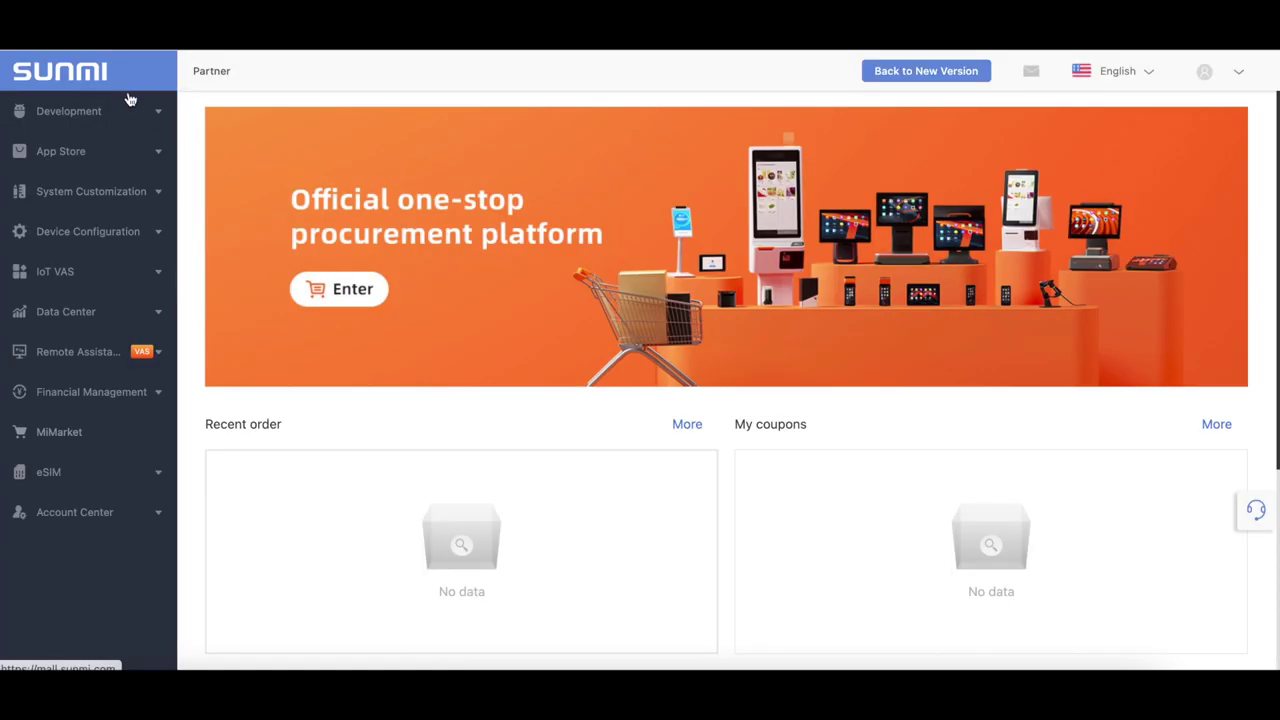
left_click(94, 113)
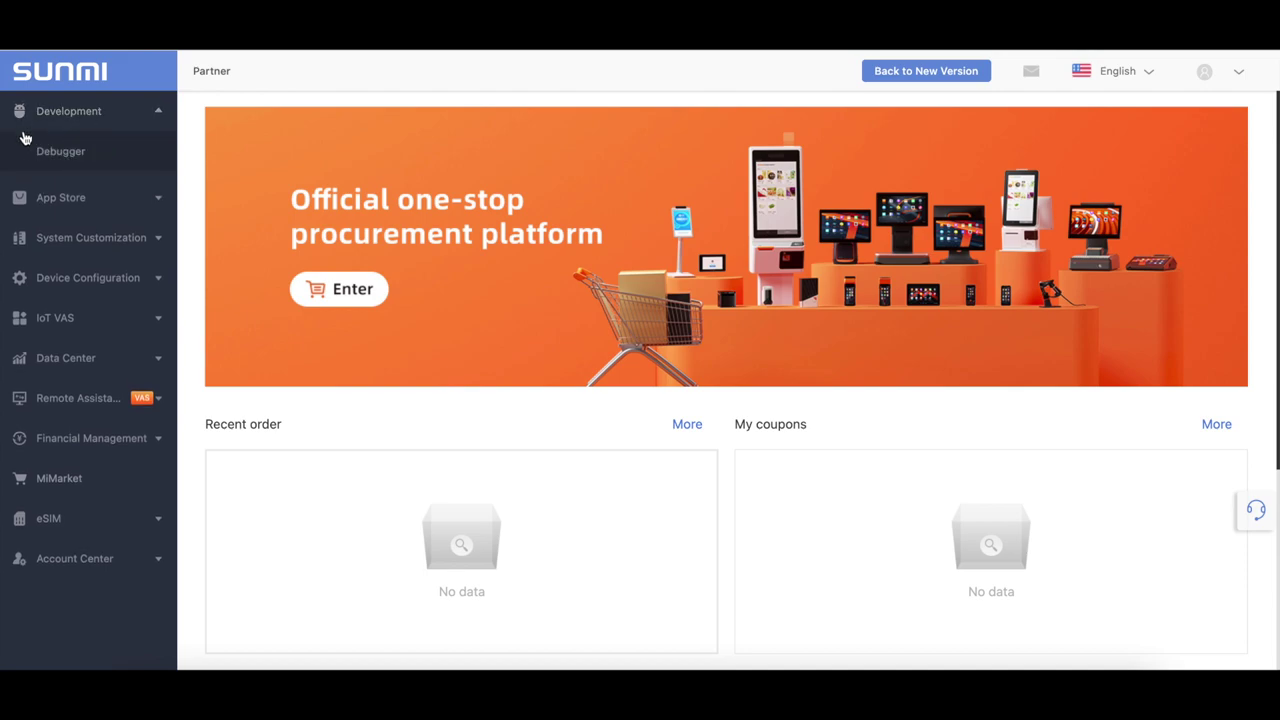
left_click(84, 207)
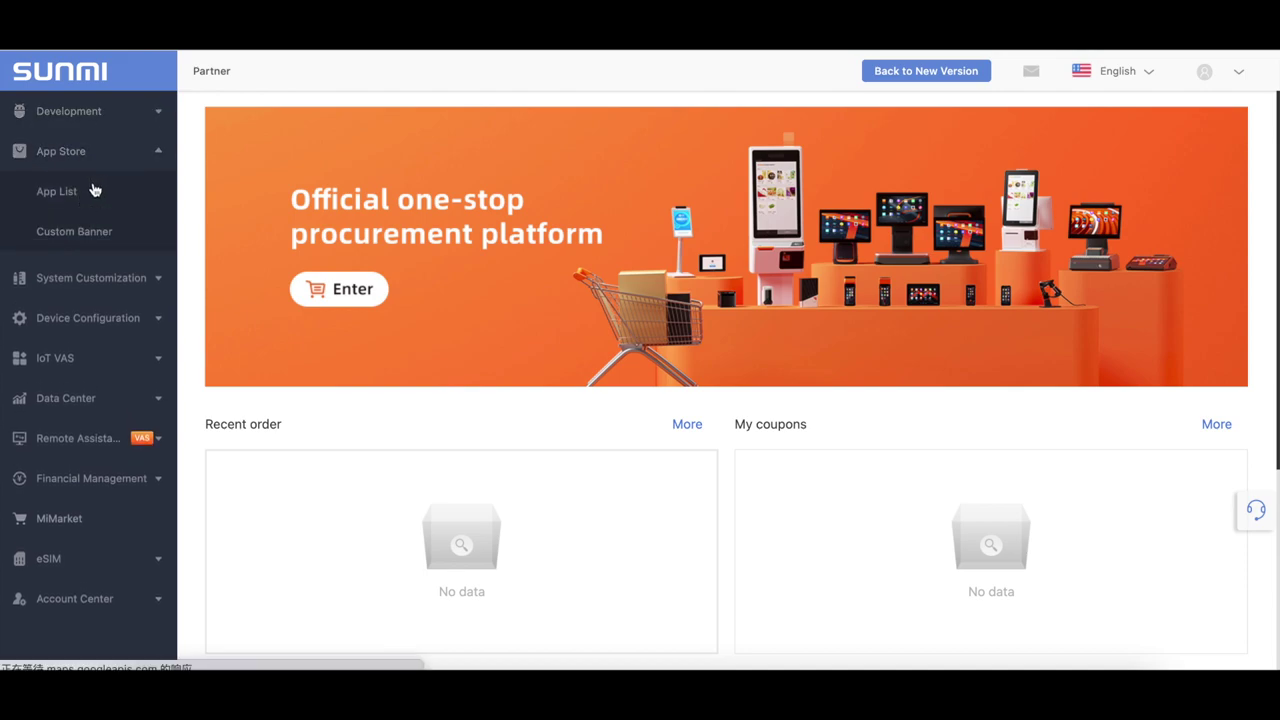
left_click(92, 190)
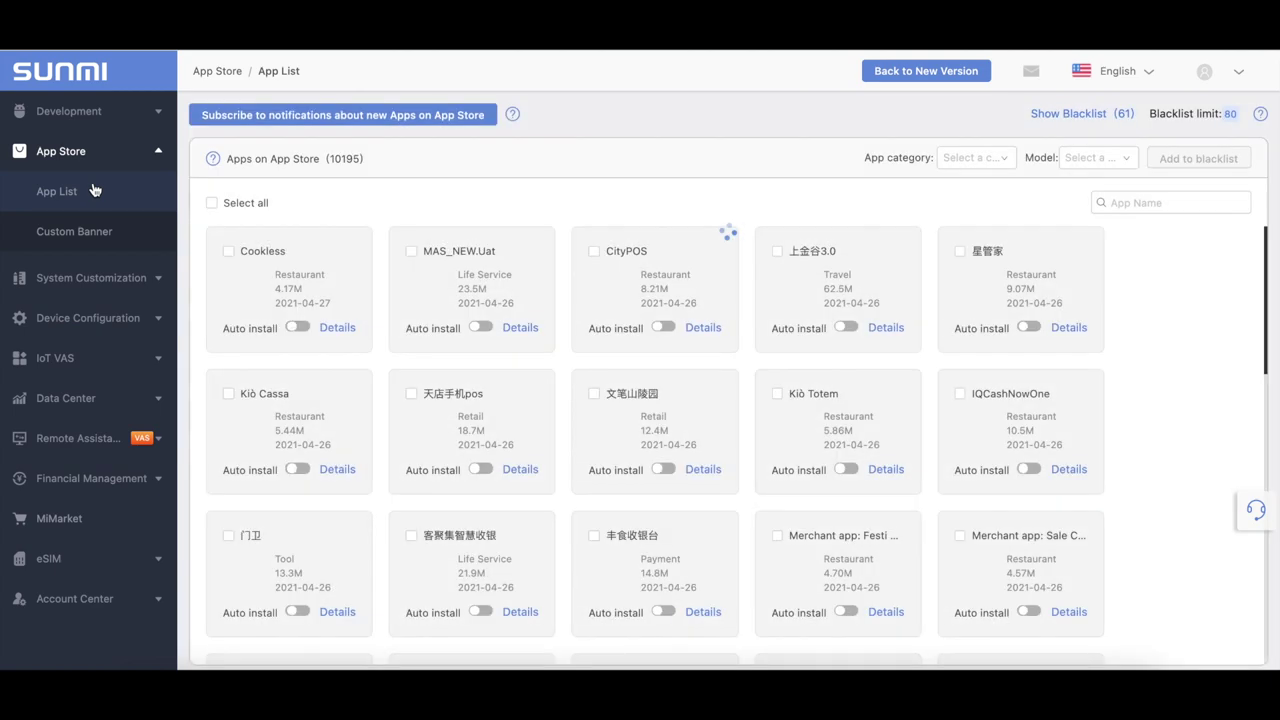
mouse_move(519, 123)
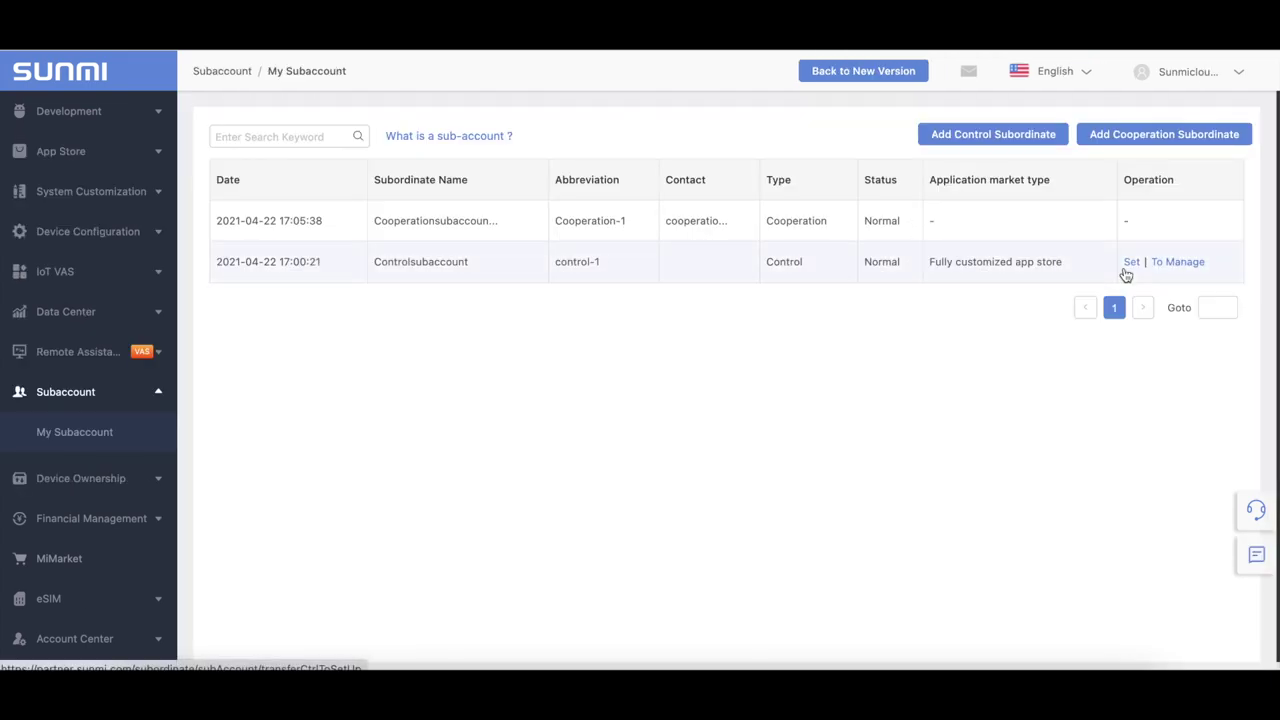
Step: Open Controlsubaccount's app store settings and review the customization options and their help examples
left_click(1131, 261)
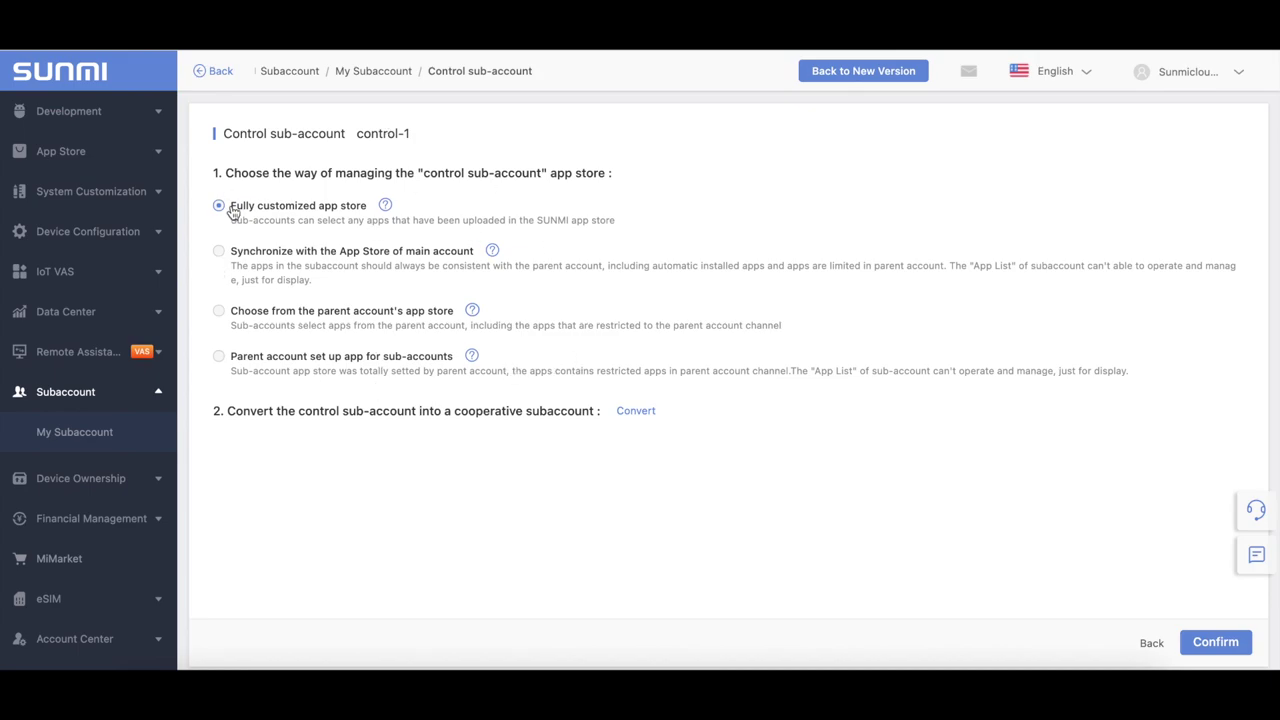
left_click_drag(233, 211, 636, 233)
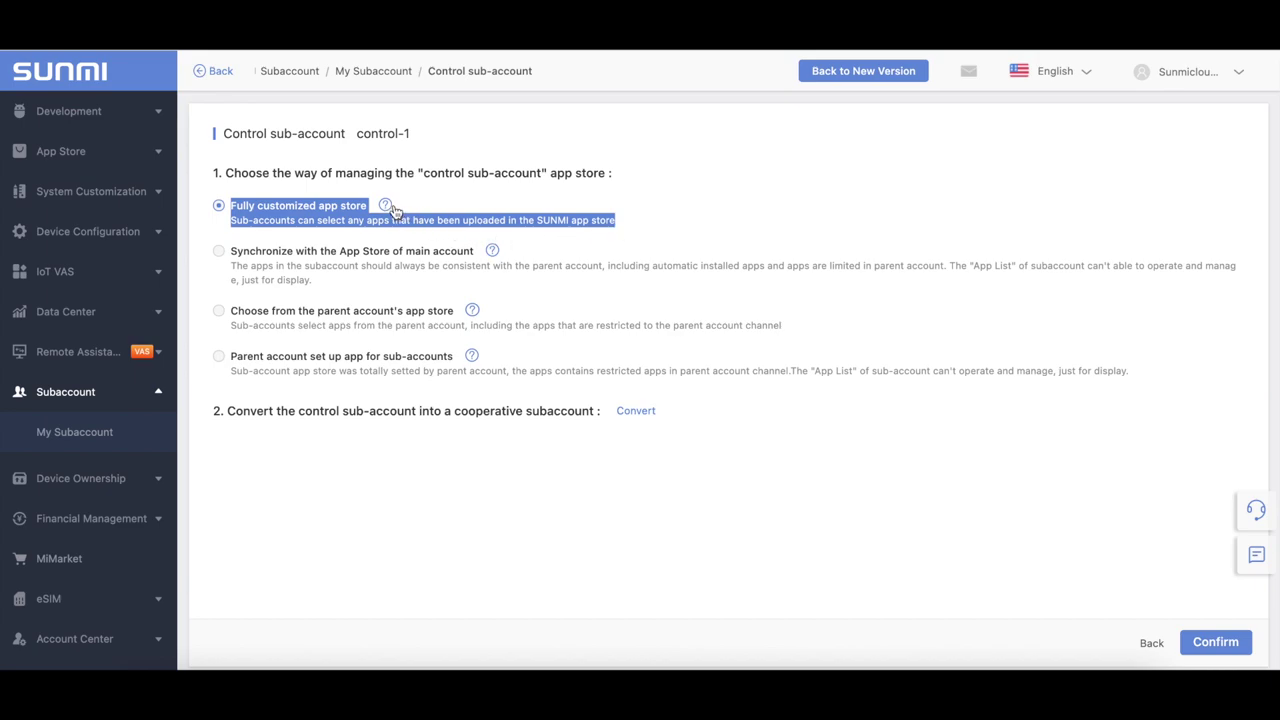
mouse_move(392, 211)
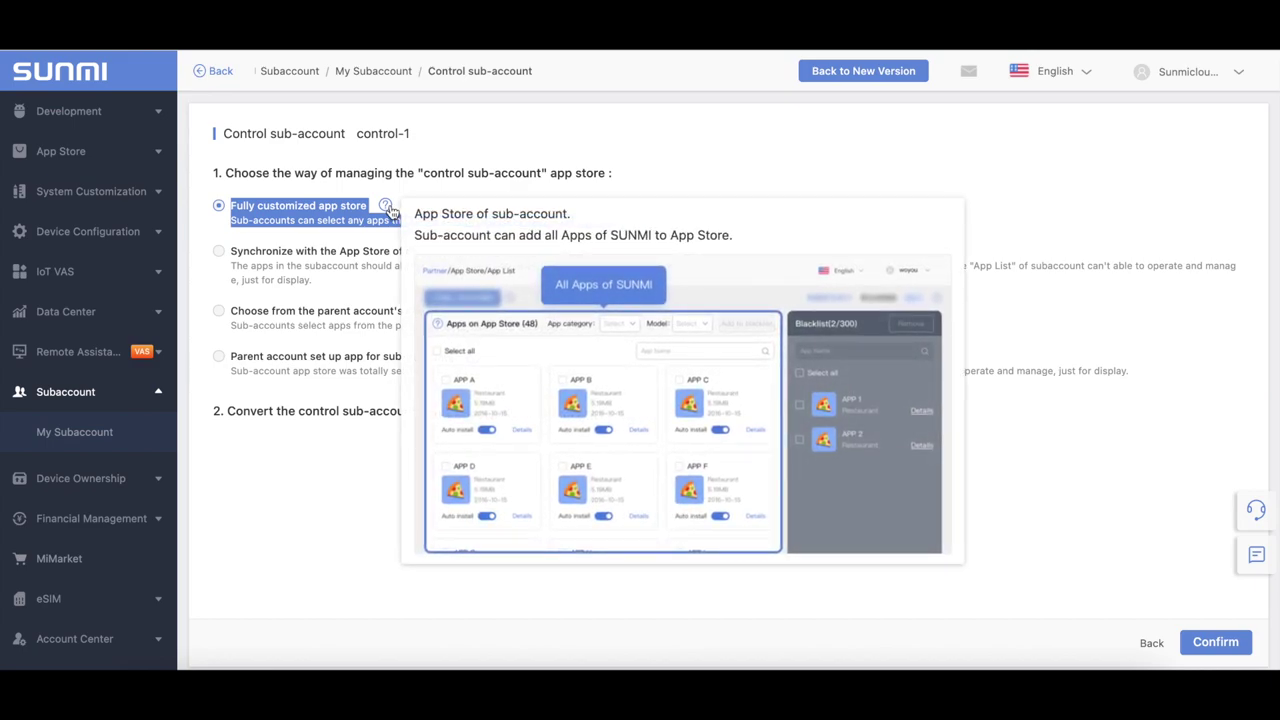
left_click(259, 257)
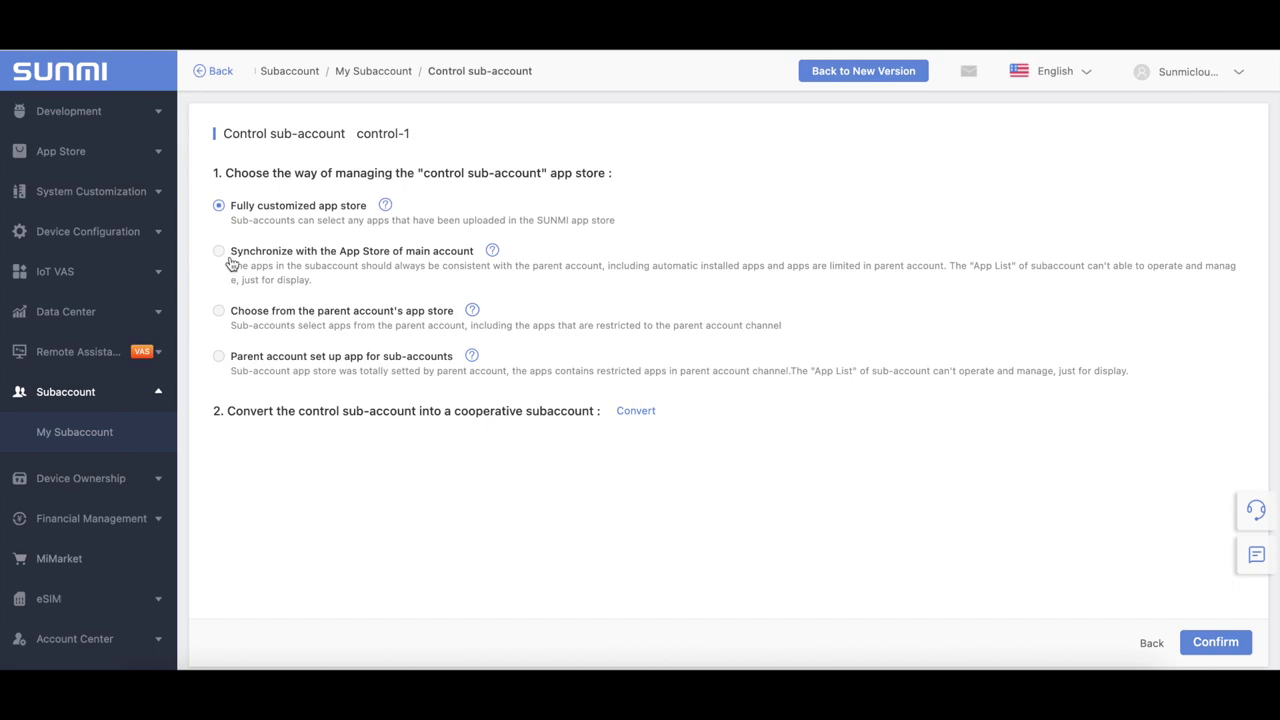
left_click_drag(231, 258, 373, 280)
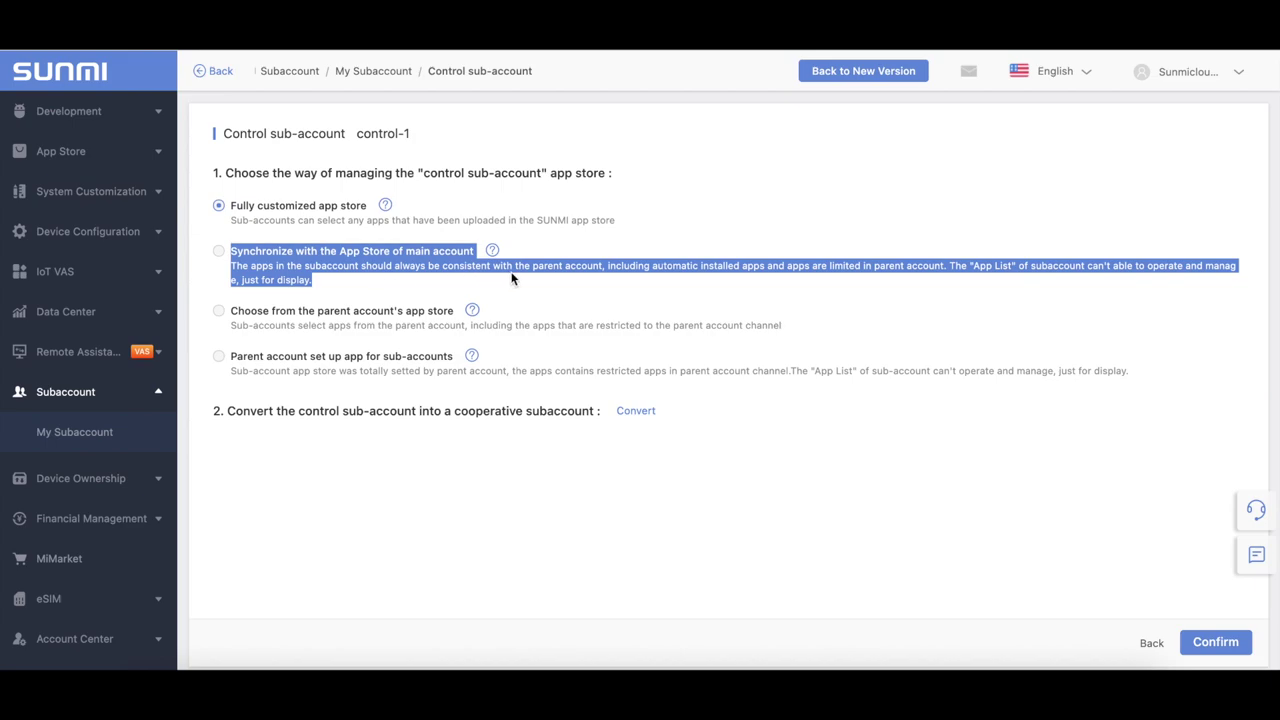
mouse_move(493, 254)
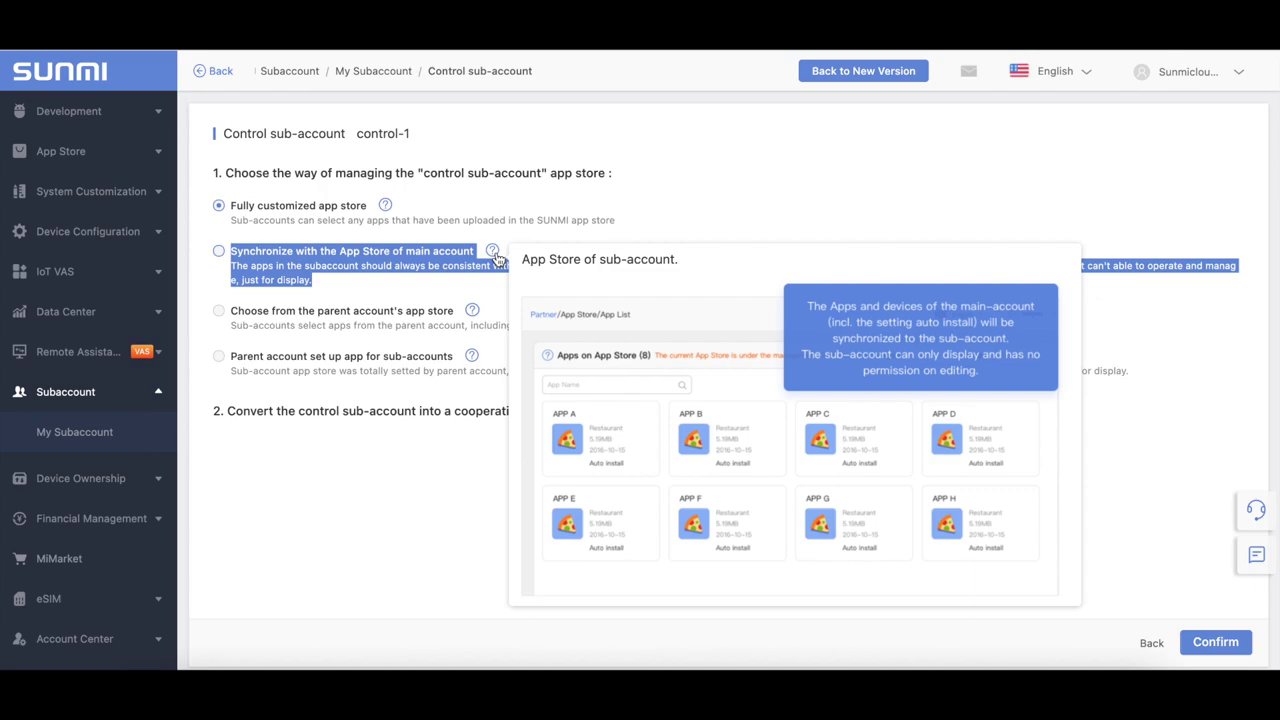
left_click(286, 314)
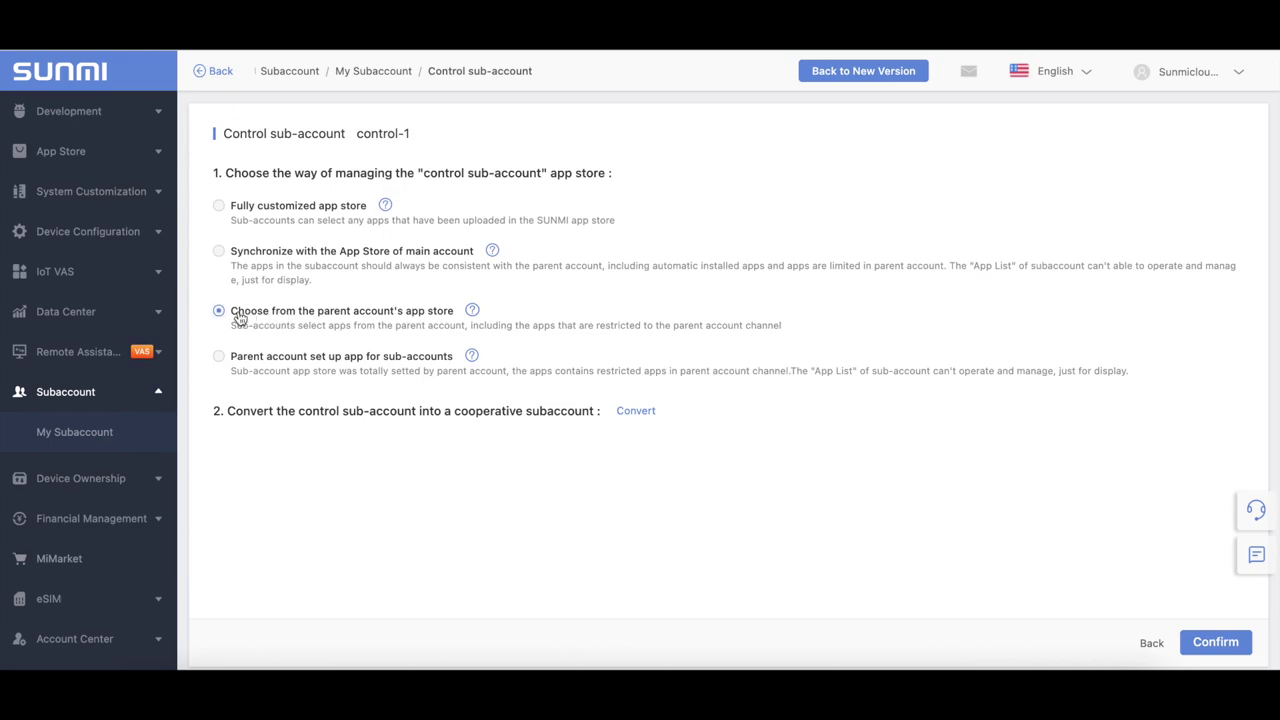
left_click_drag(235, 318, 816, 337)
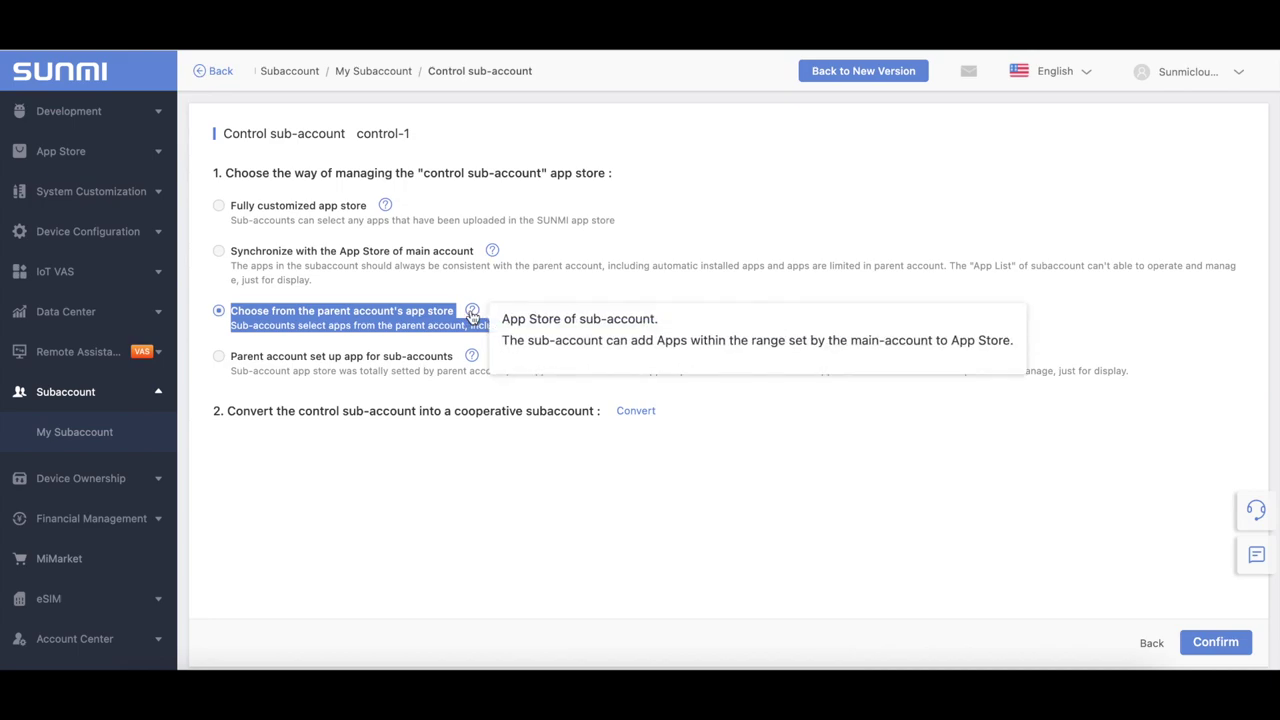
left_click(472, 313)
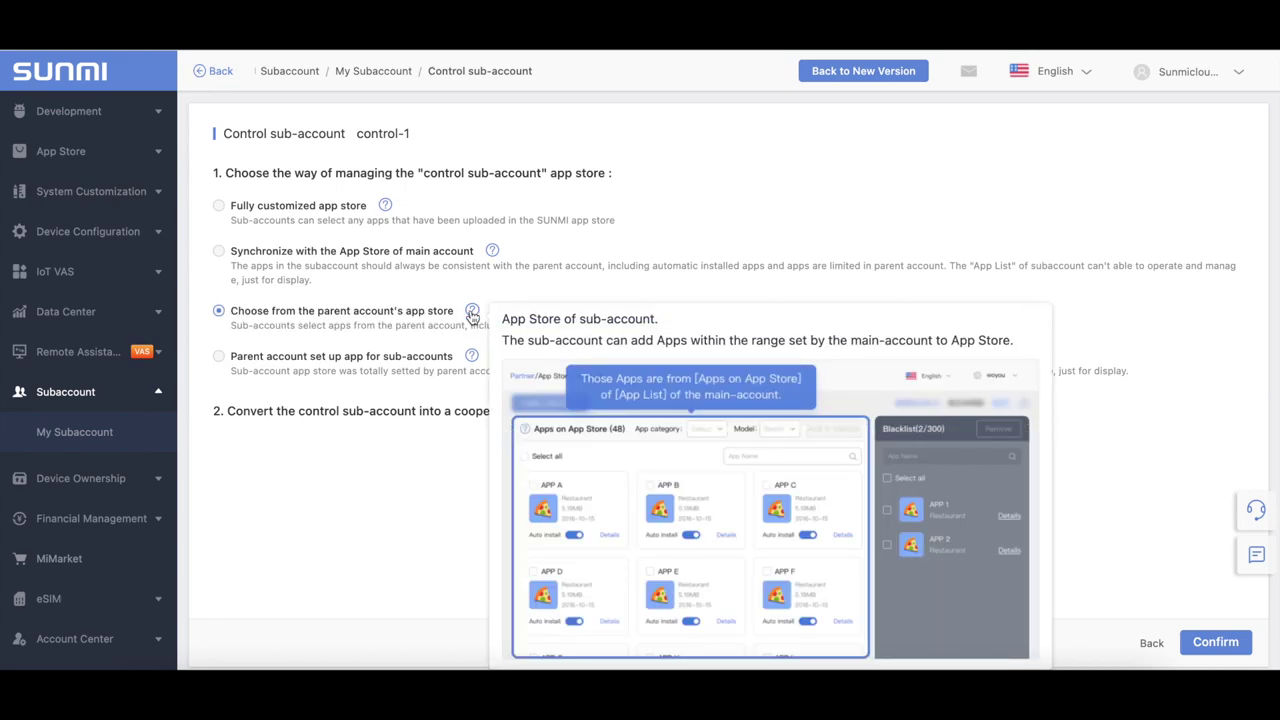
Step: Select 'Parent account set up app for sub-accounts' for control-1's app store
left_click_drag(232, 356, 453, 358)
left_click(830, 370, "shift")
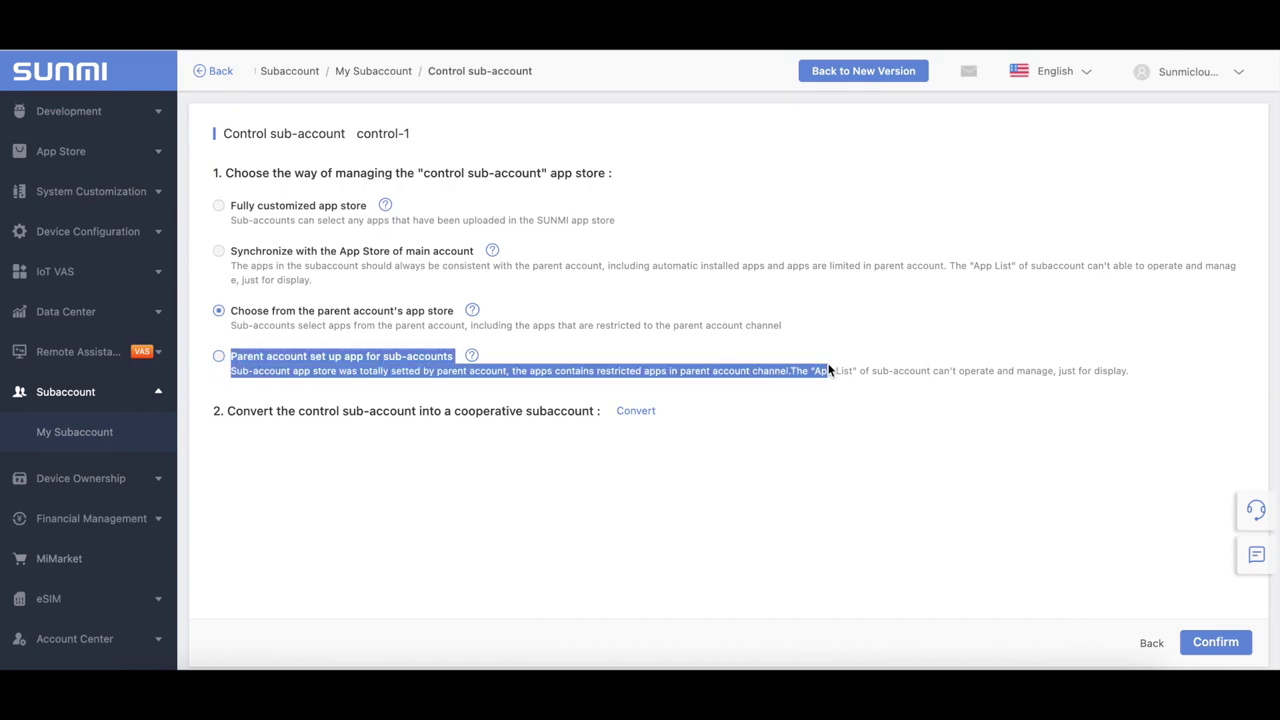
left_click_drag(835, 370, 1063, 379)
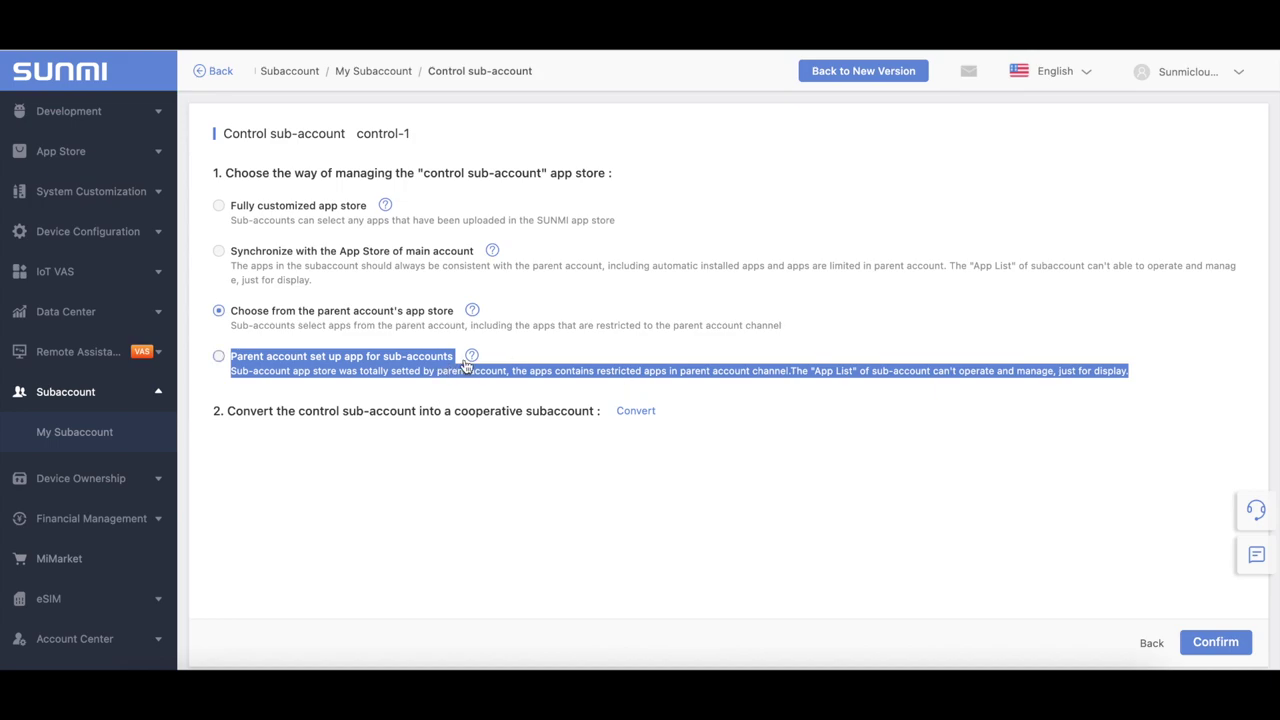
mouse_move(474, 359)
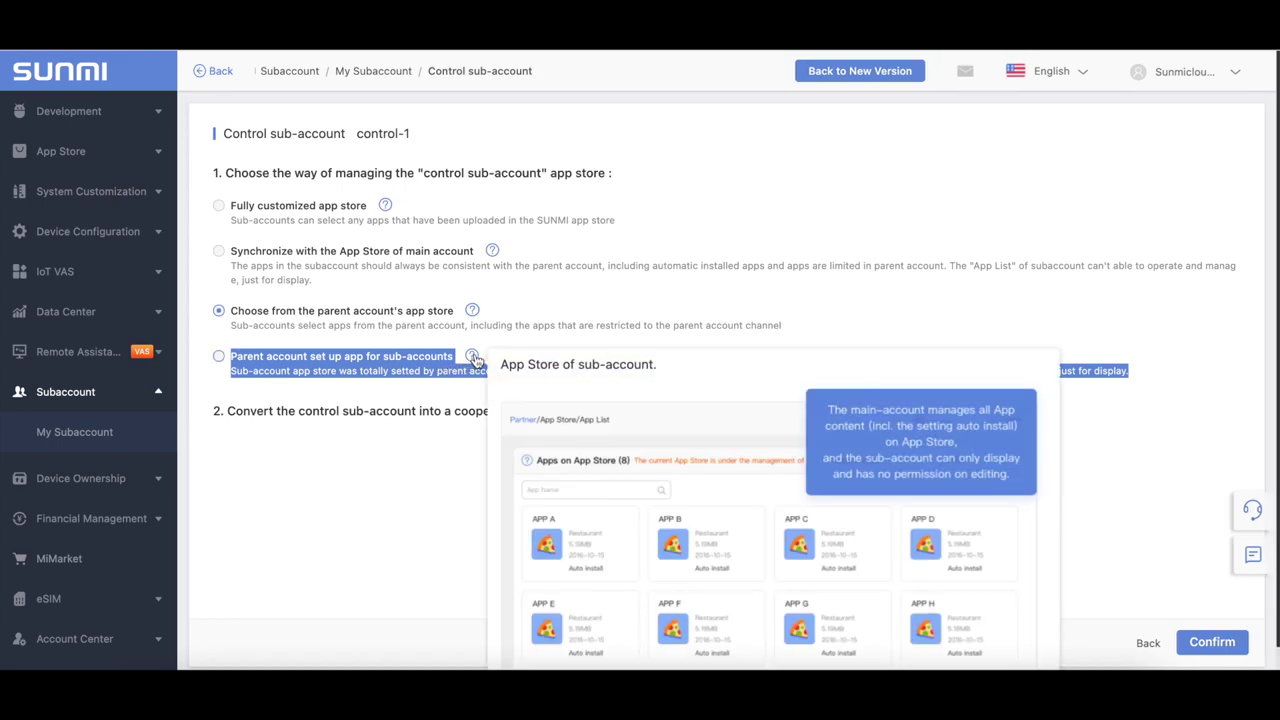
left_click(472, 357)
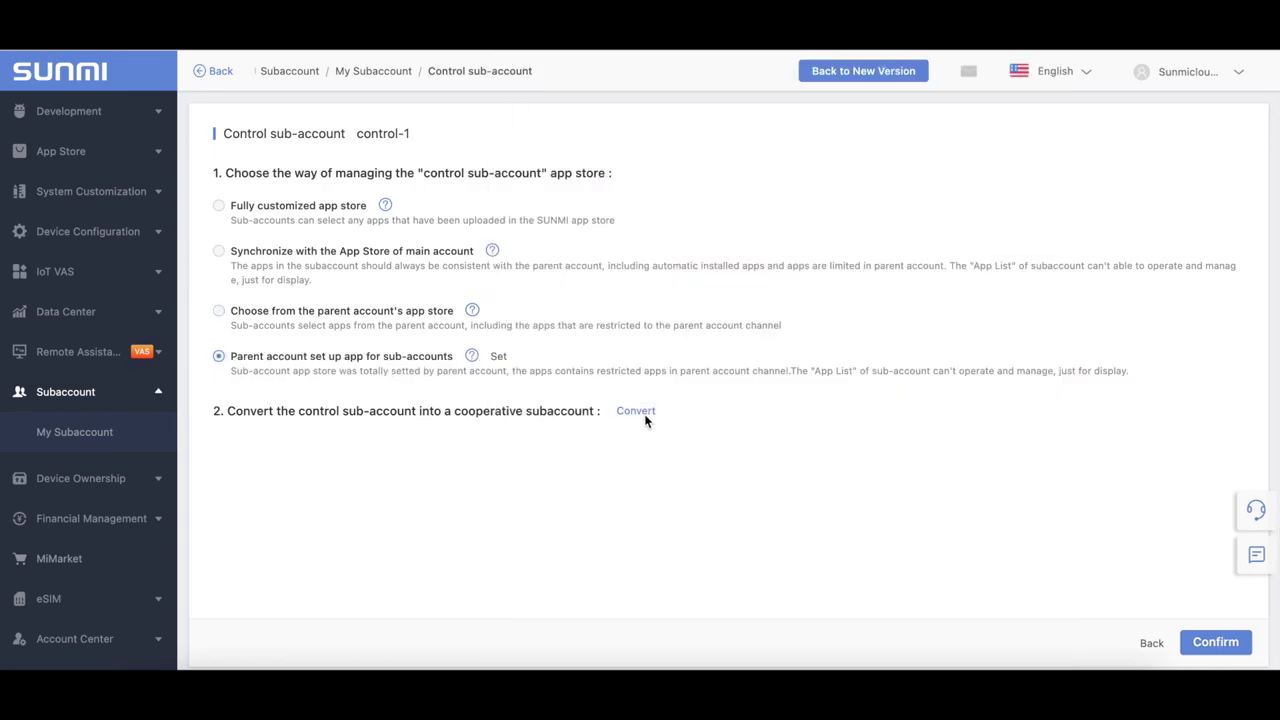
left_click(641, 412)
Step: Enter the administrator's mailbox for control-1, save the conversion and confirm the notice
left_click(627, 270)
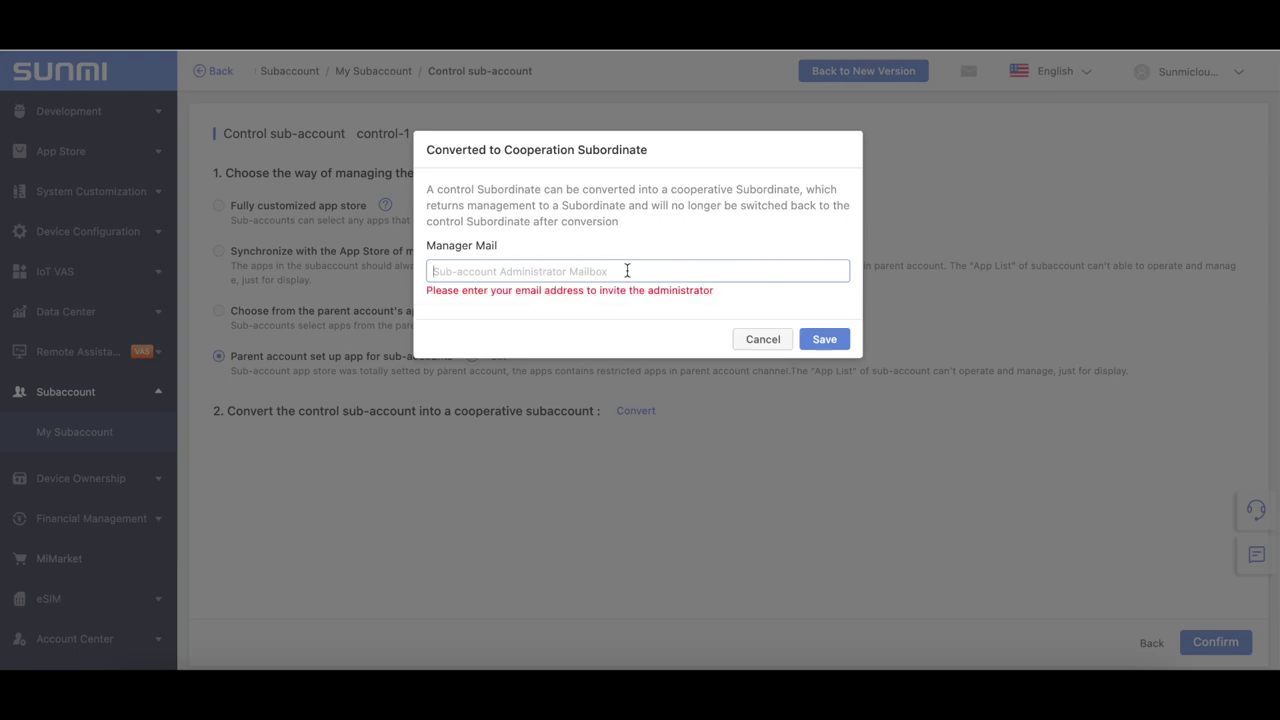
type("c")
key("BackSpace")
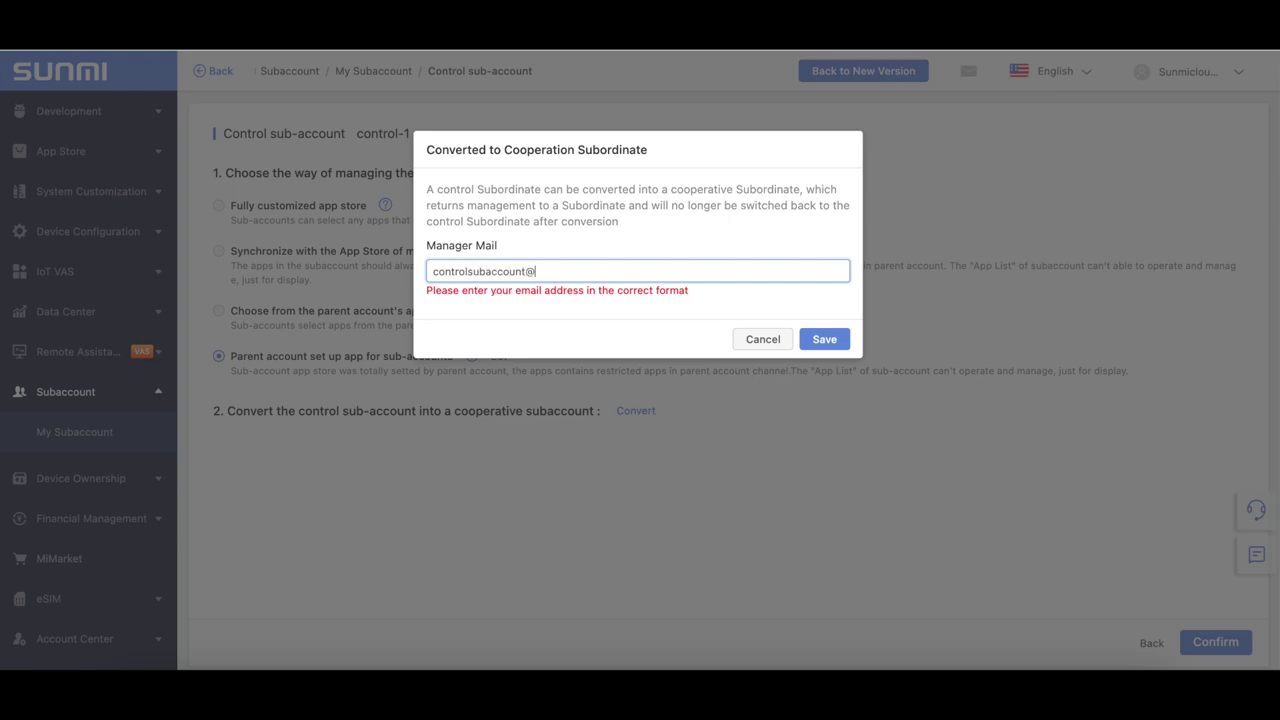
left_click(822, 325)
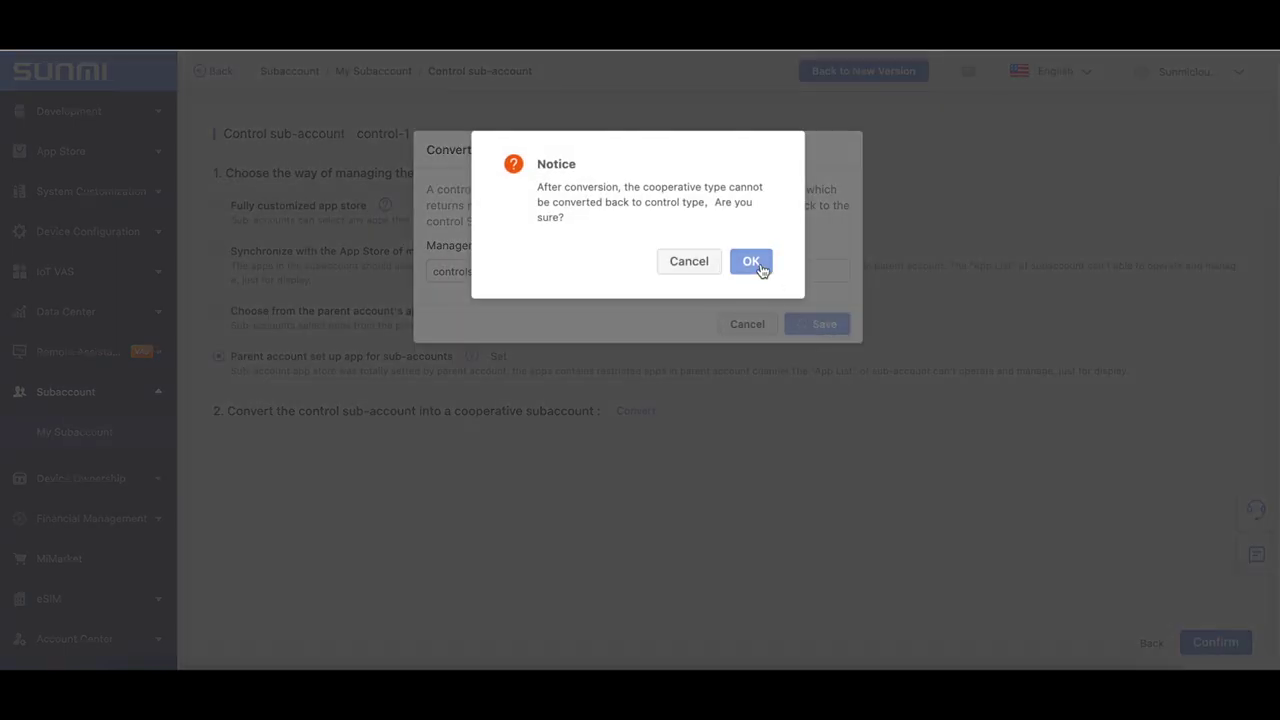
left_click(760, 266)
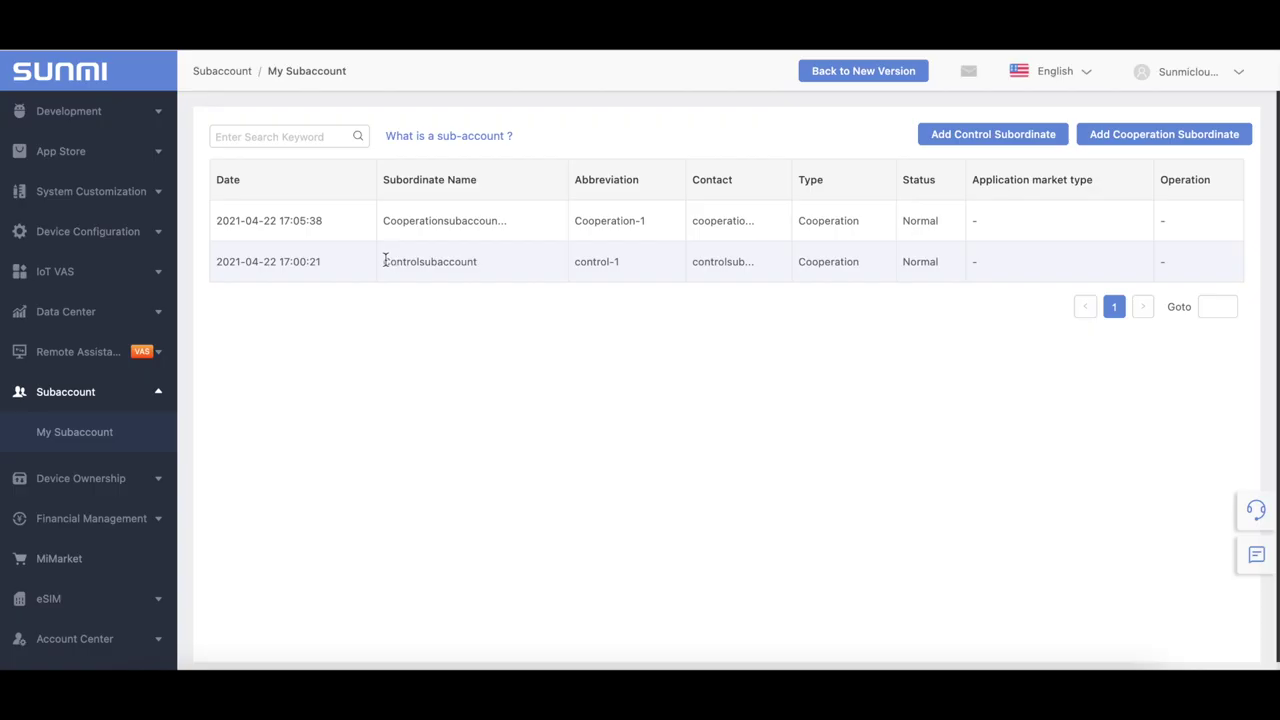
left_click_drag(383, 261, 897, 265)
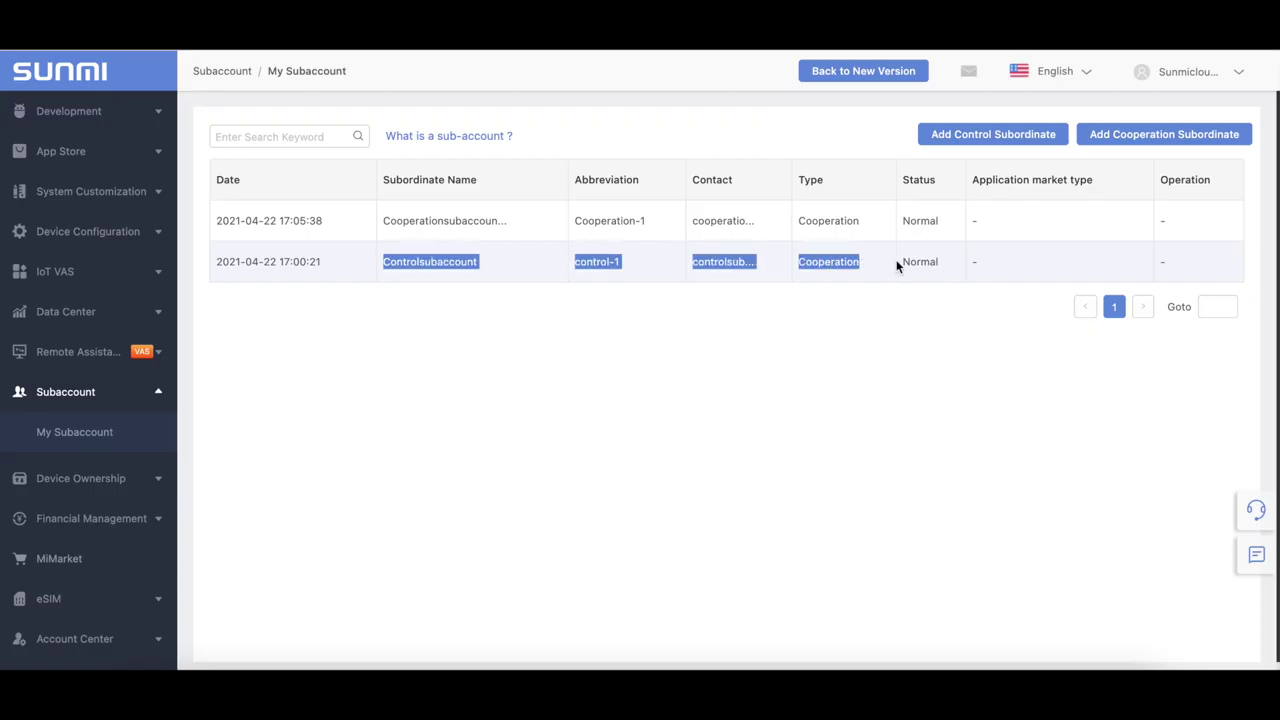
left_click(896, 261)
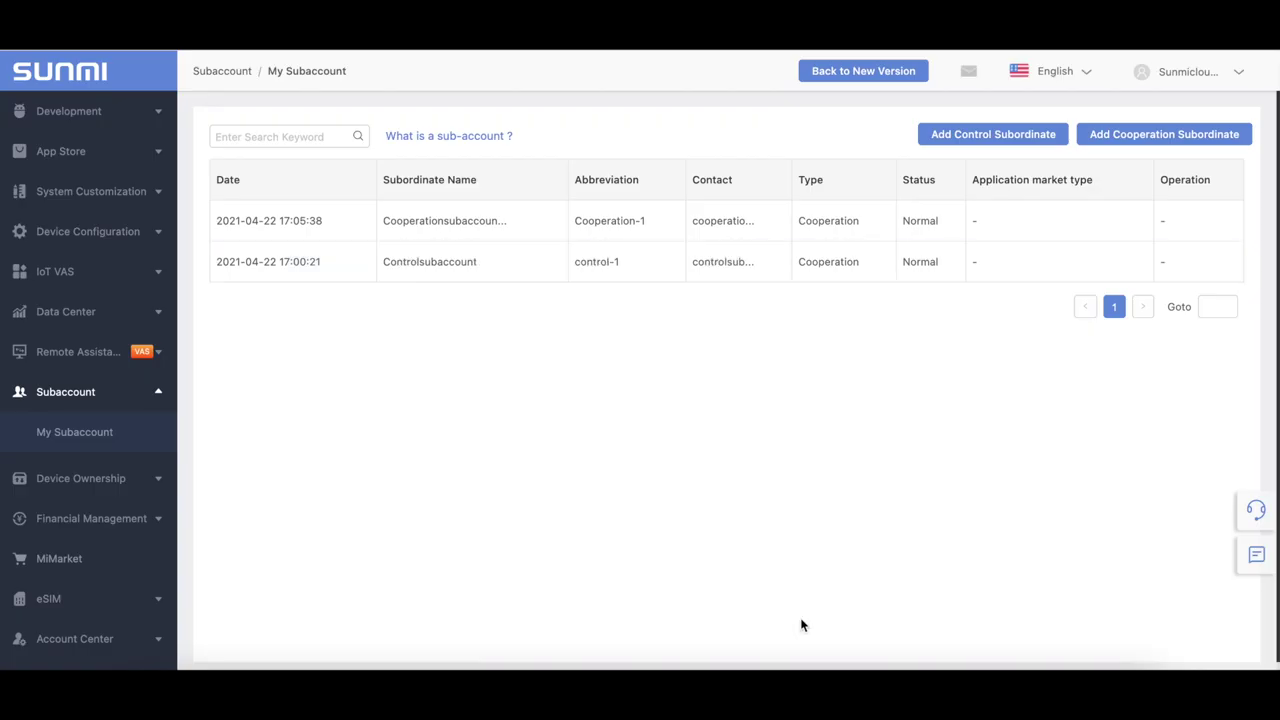
Step: Open the Add Cooperation Subordinate form and review the listed cooperation capabilities
left_click(1147, 134)
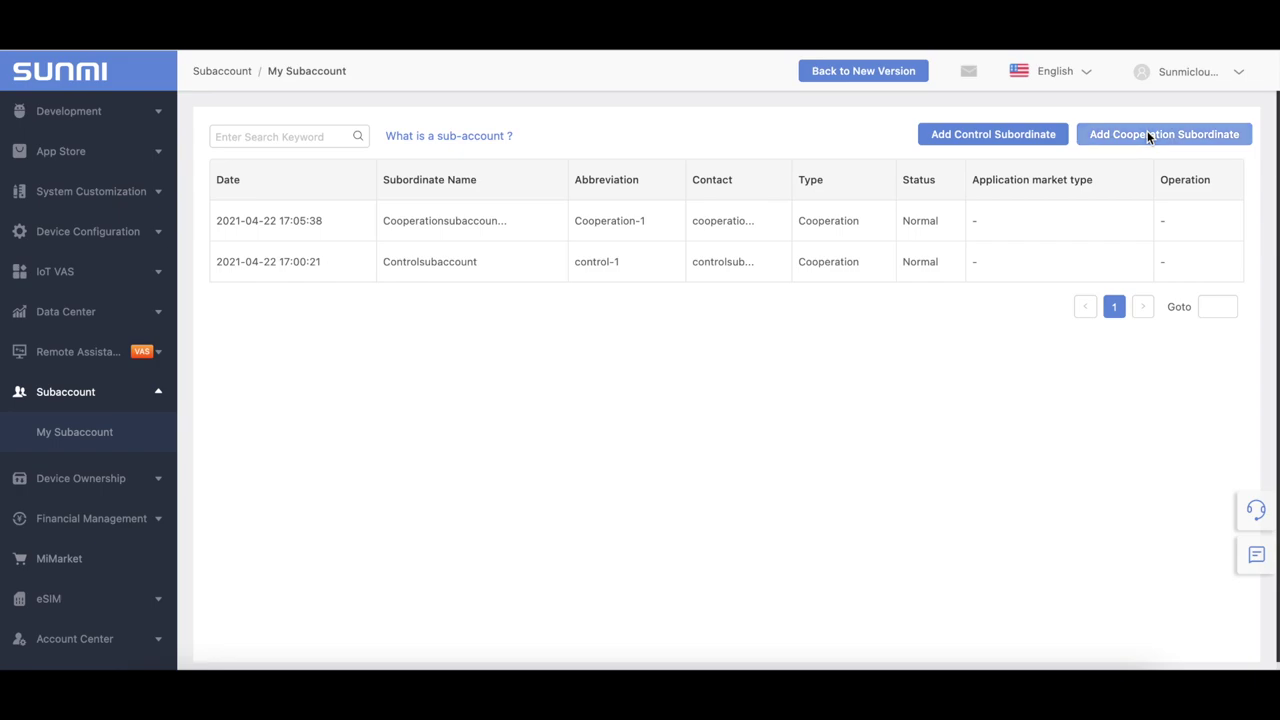
left_click(1134, 134)
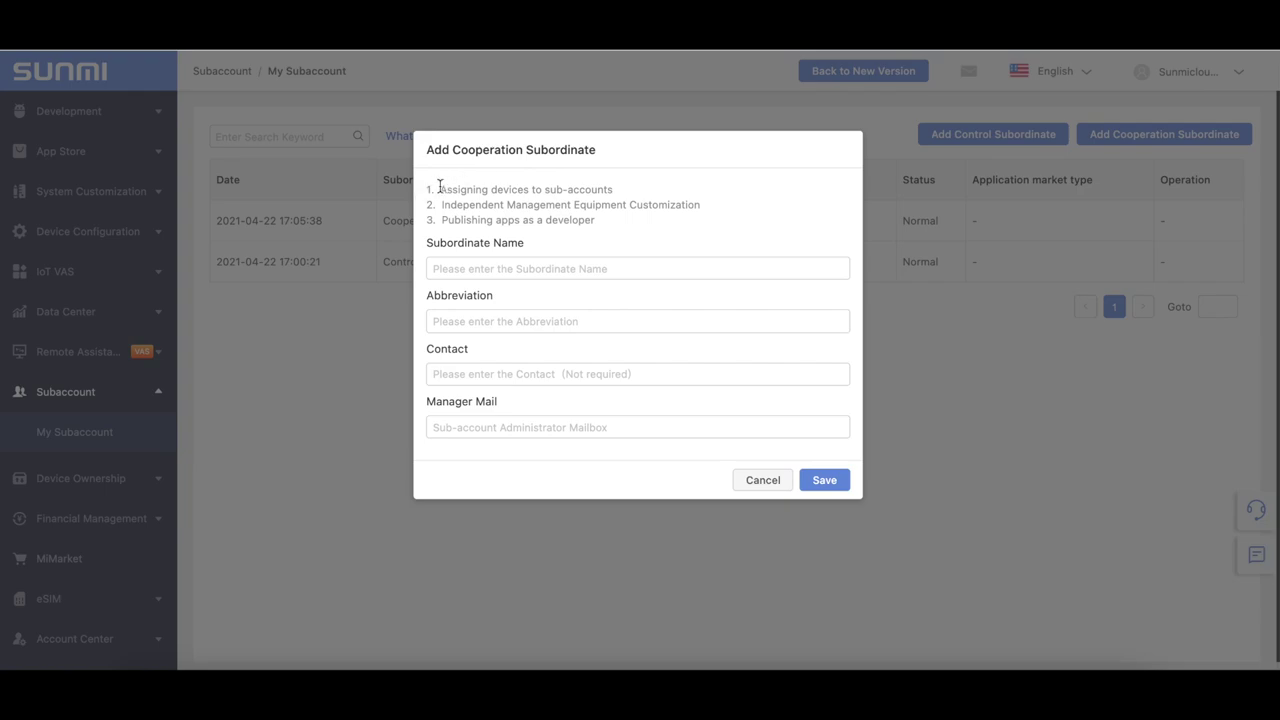
left_click_drag(443, 189, 623, 190)
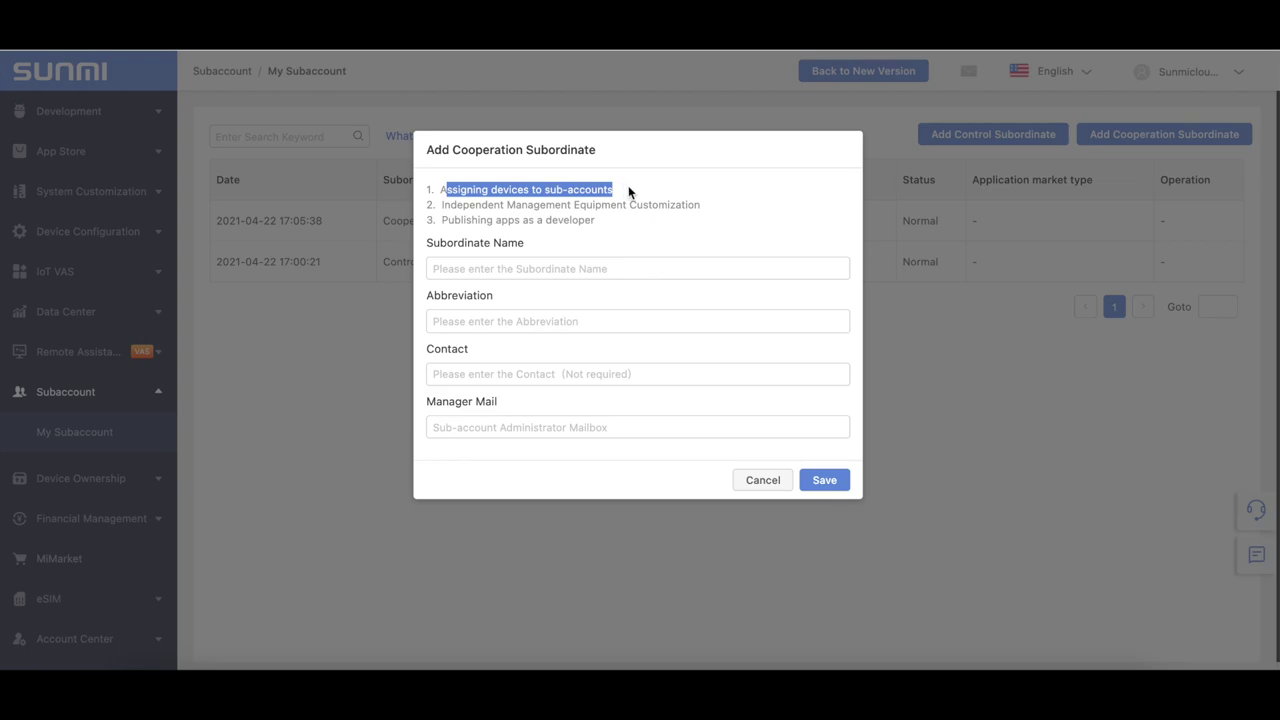
left_click_drag(443, 205, 721, 207)
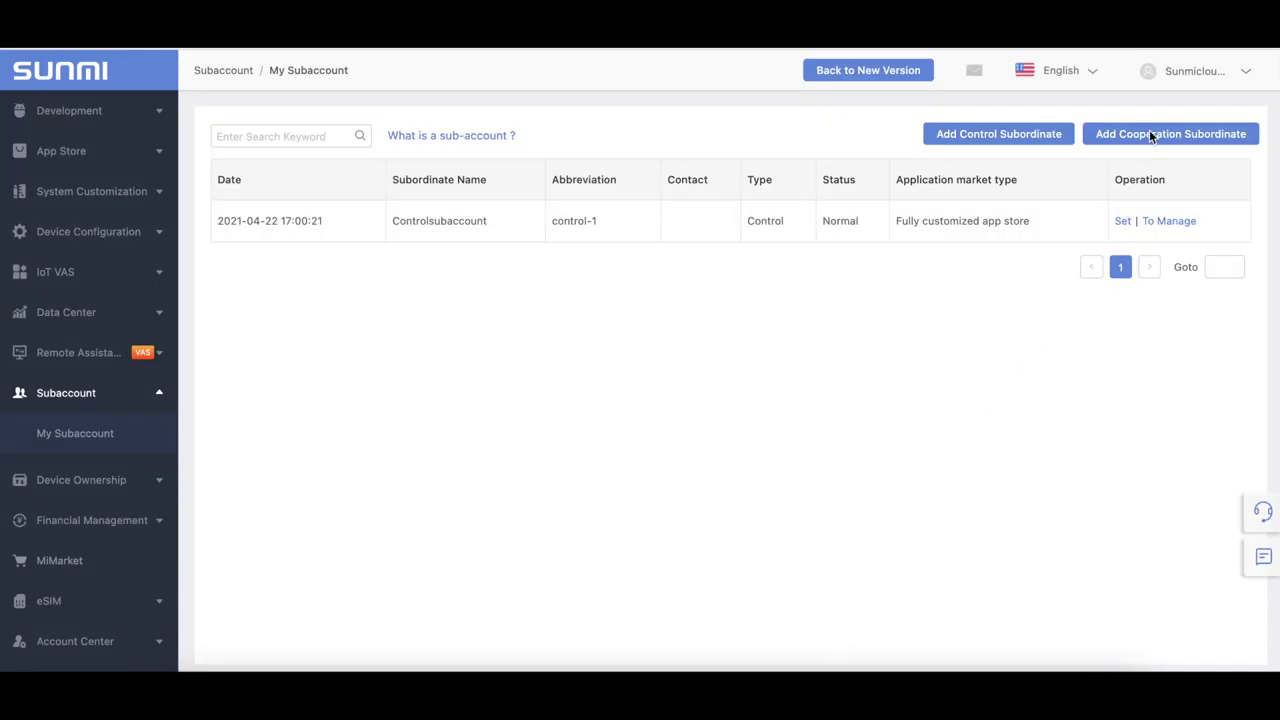
left_click(1149, 134)
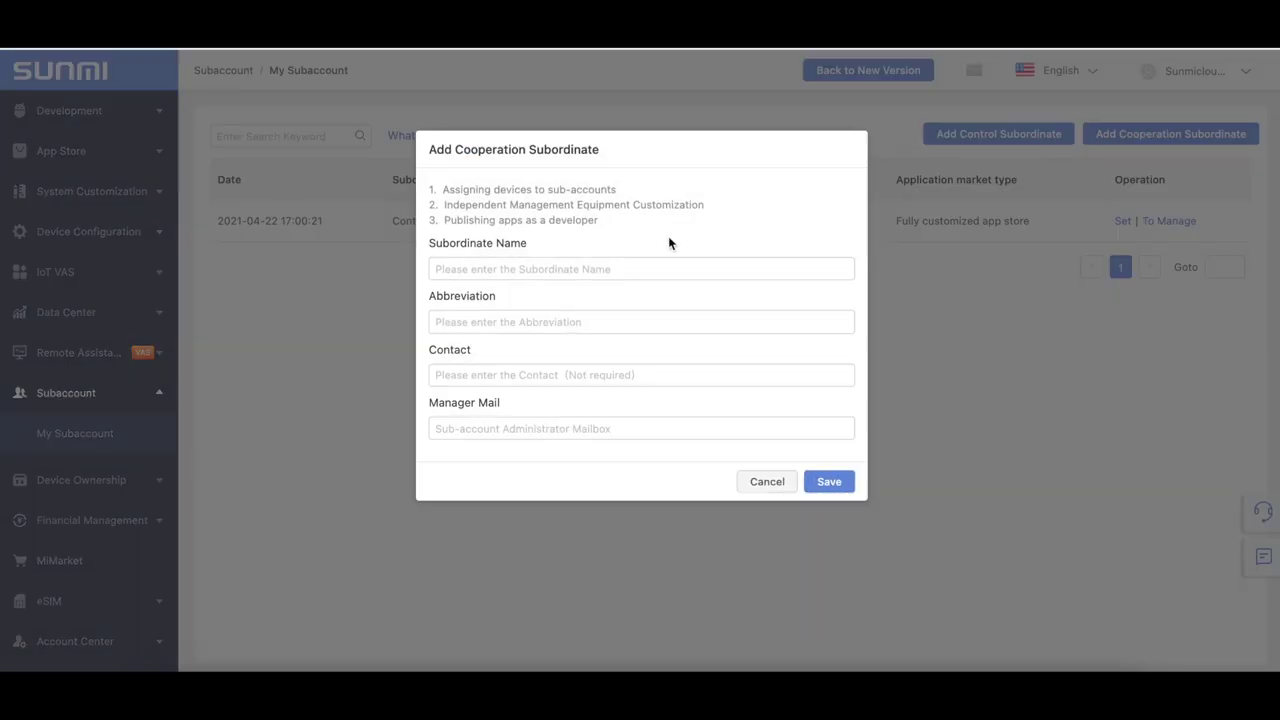
Step: Save Cooperationsubaccount with abbreviation Cooperation-1 and the administrator's mailbox, fixing the duplicate abbreviation
left_click(574, 266)
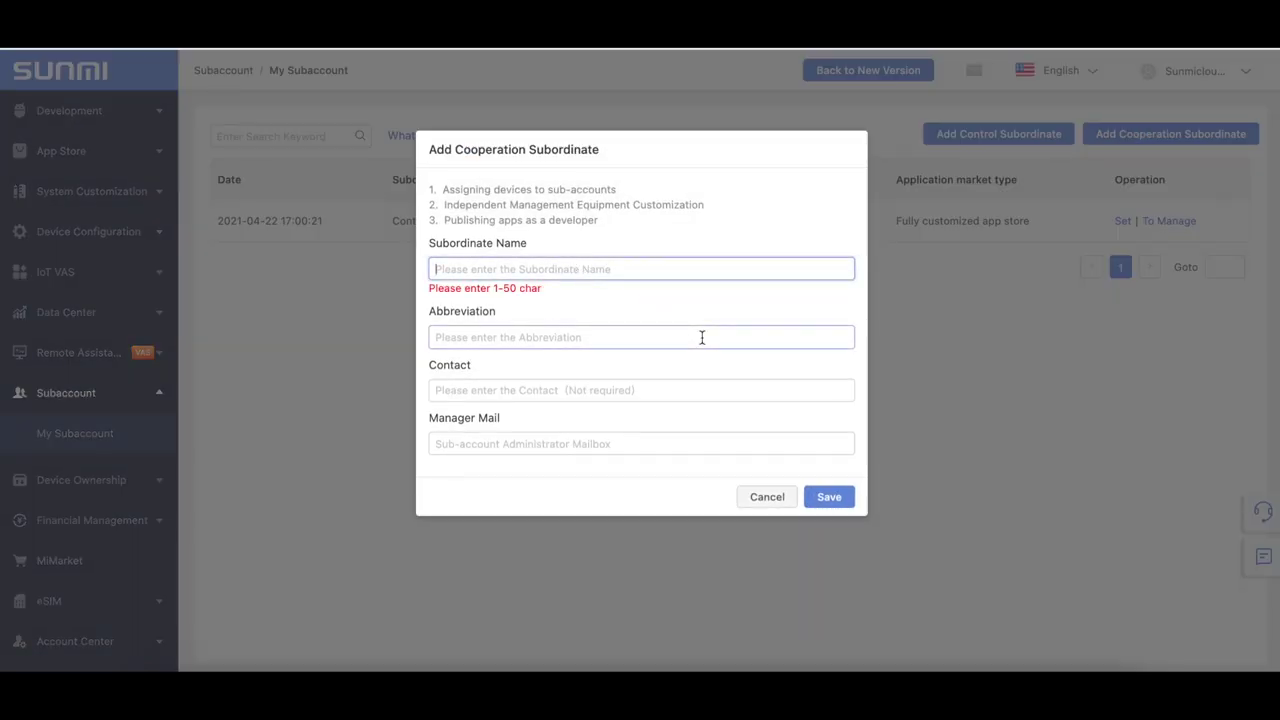
type("Cooperat")
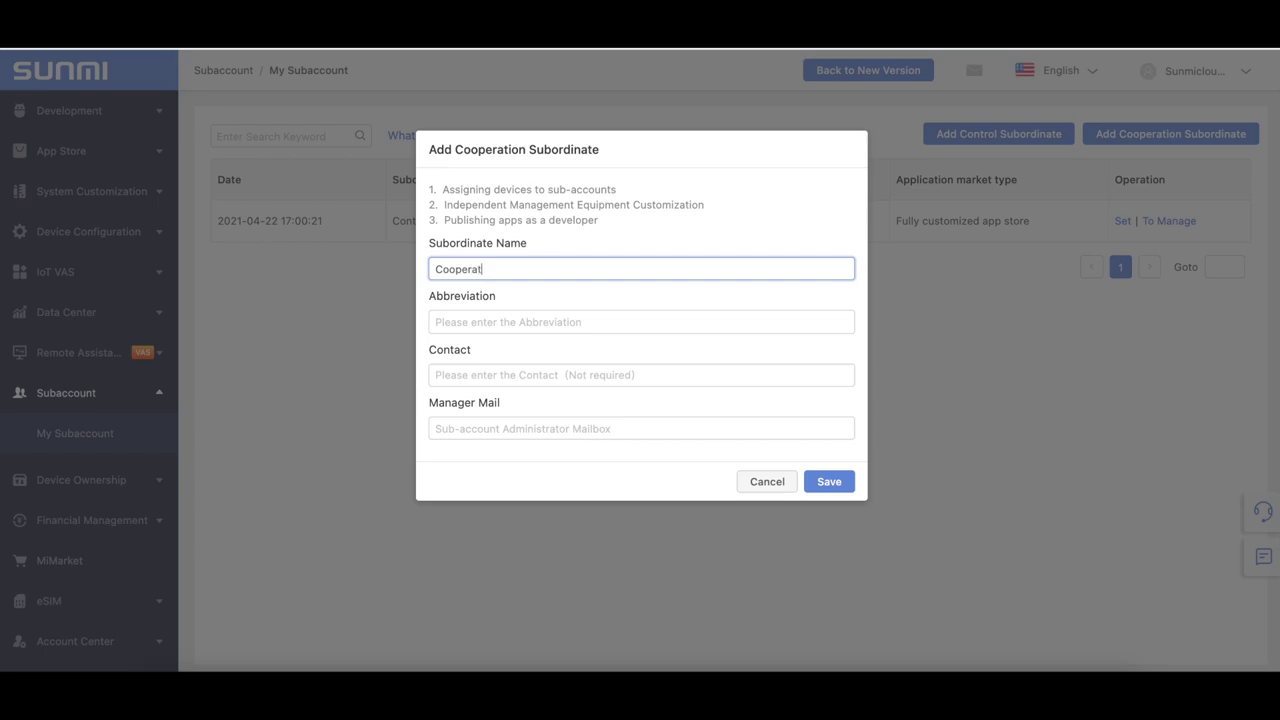
type("ionsubaccount")
left_click(648, 324)
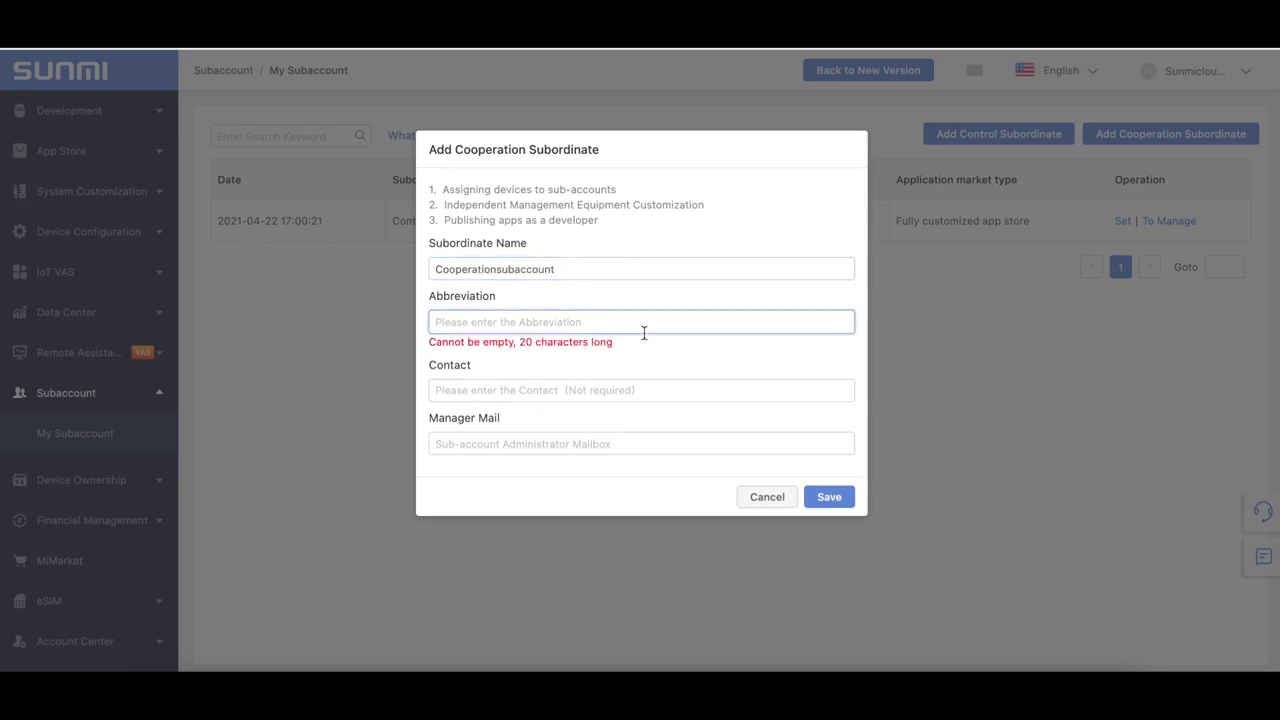
type("Cooperation")
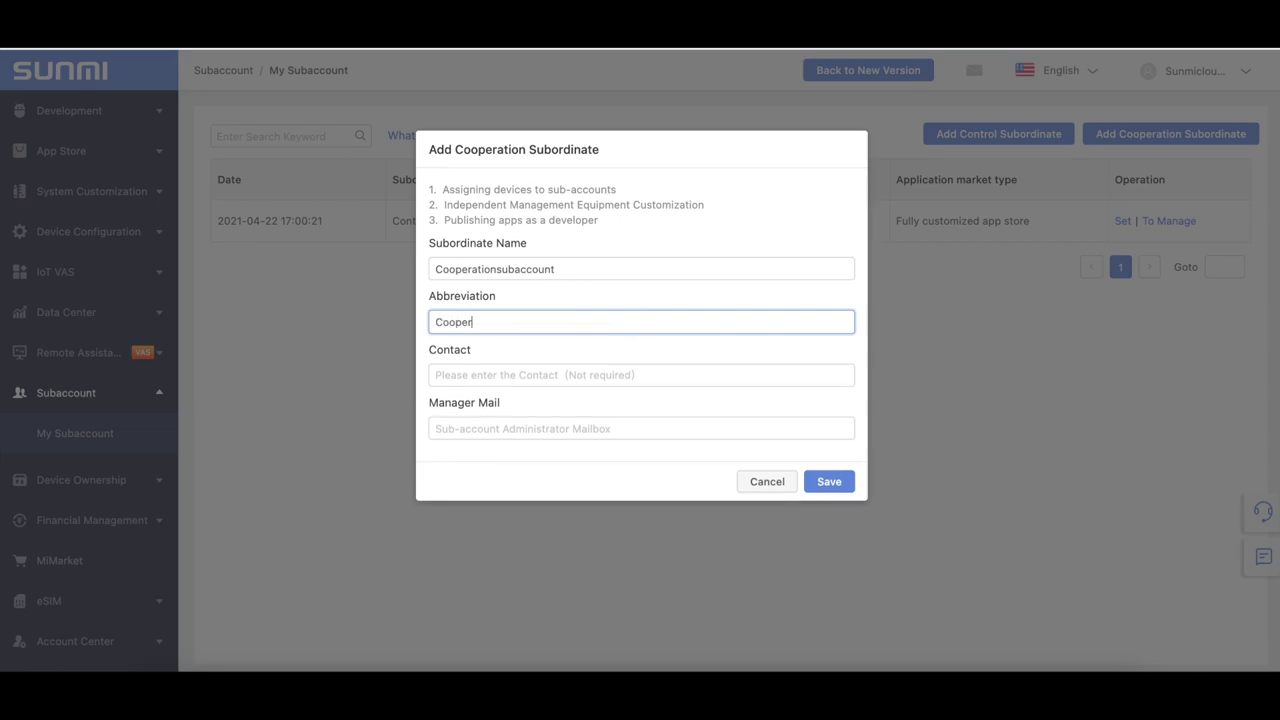
left_click(594, 428)
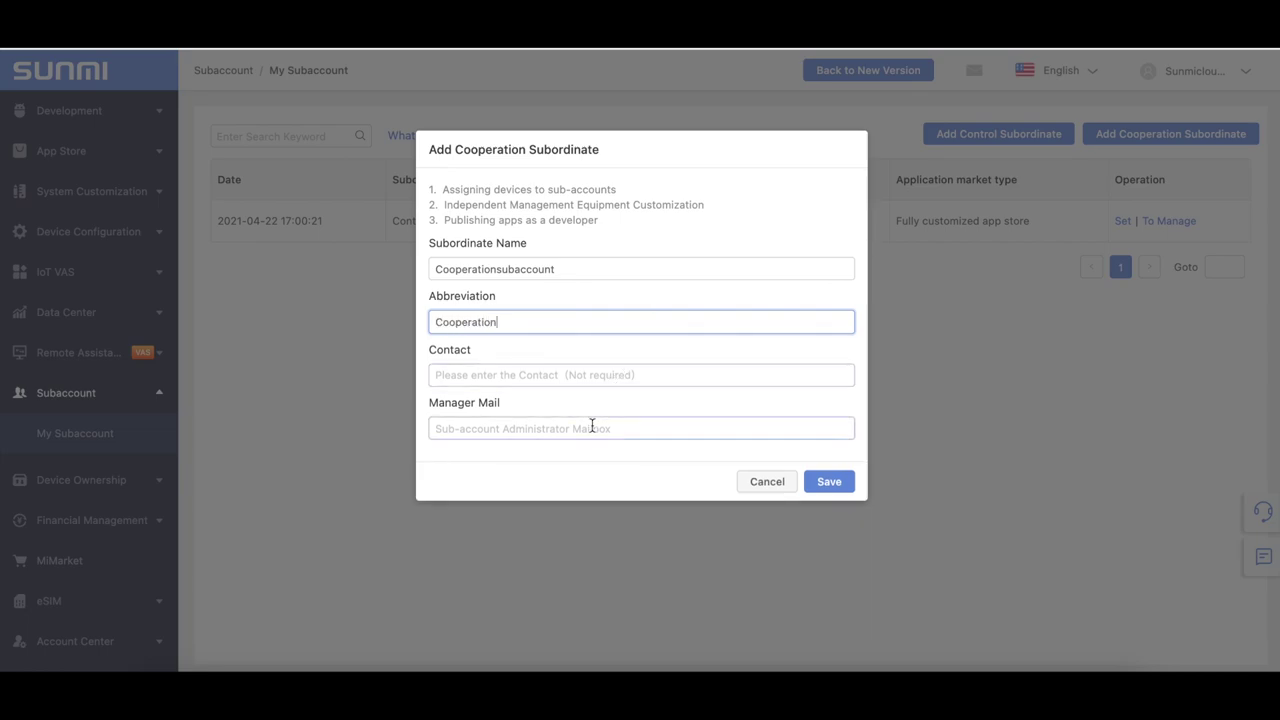
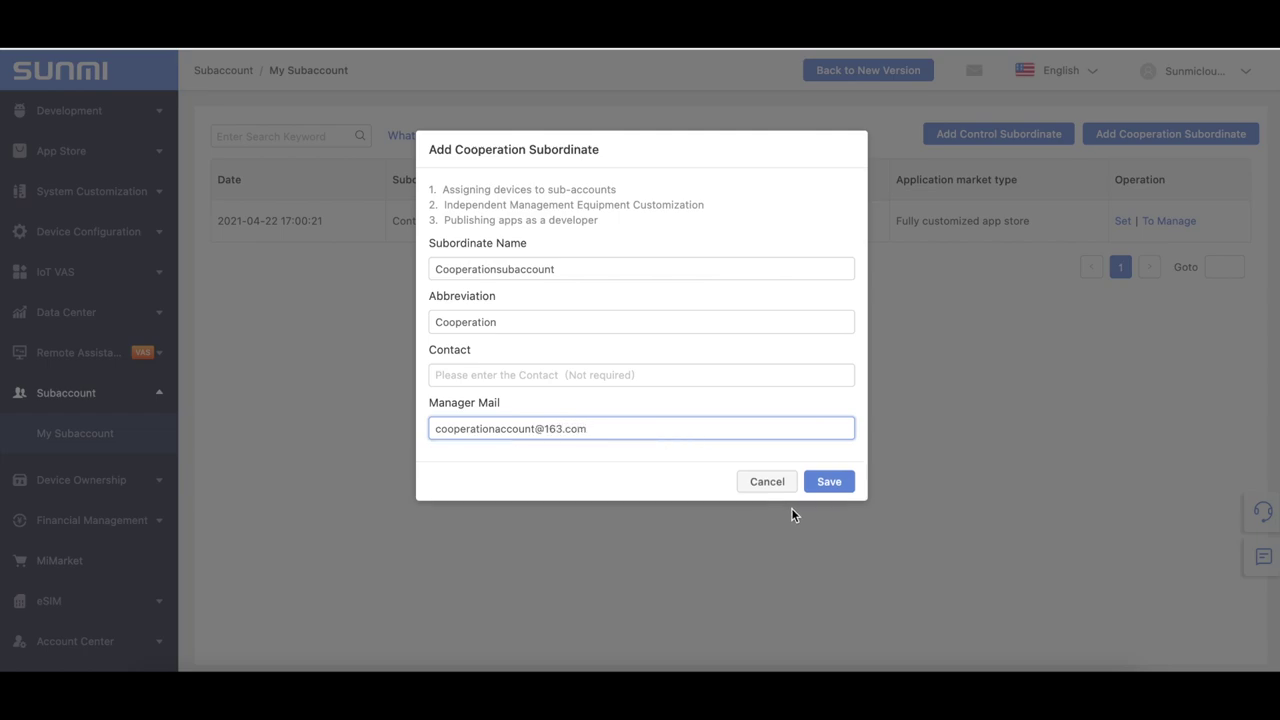
left_click(828, 484)
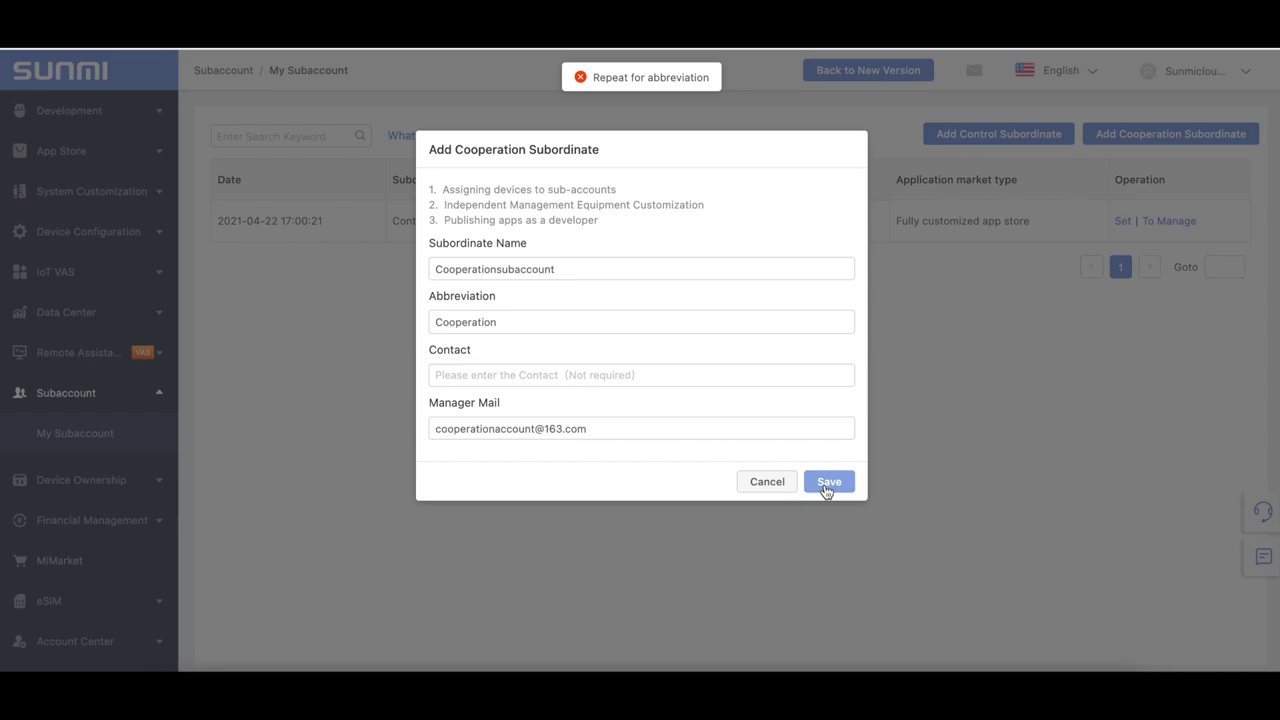
left_click(501, 321)
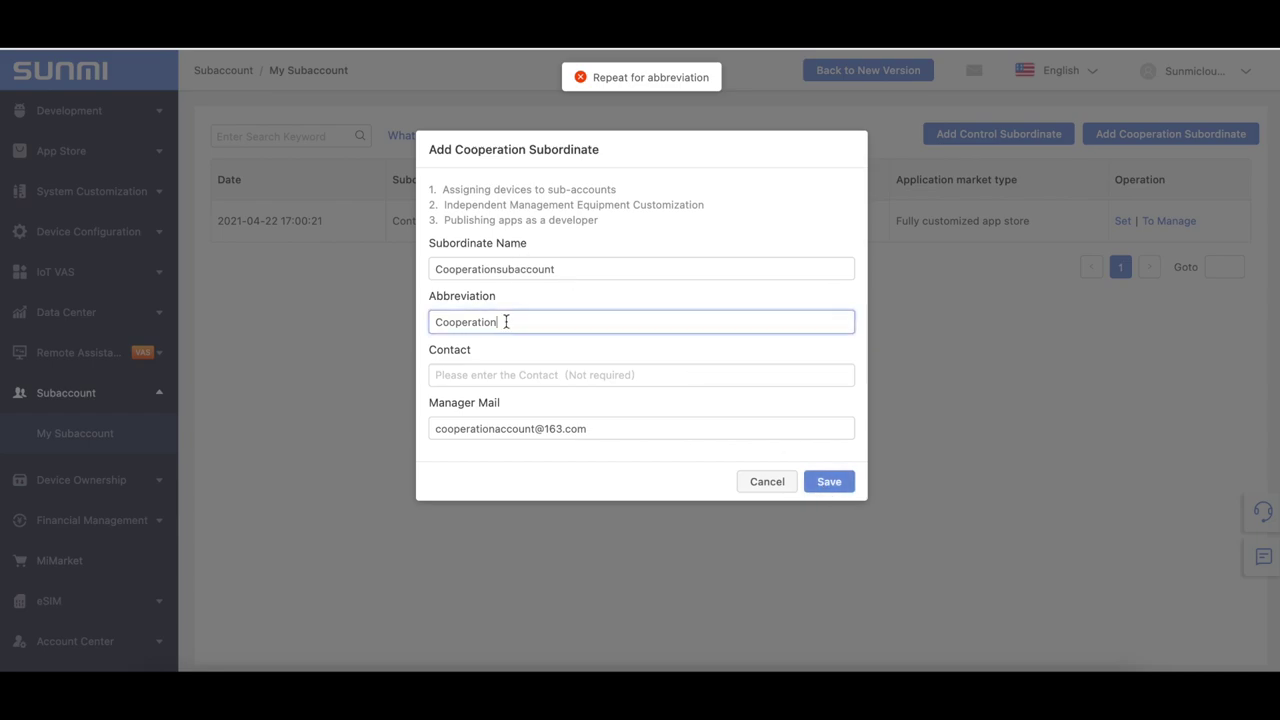
type("-1")
left_click(846, 484)
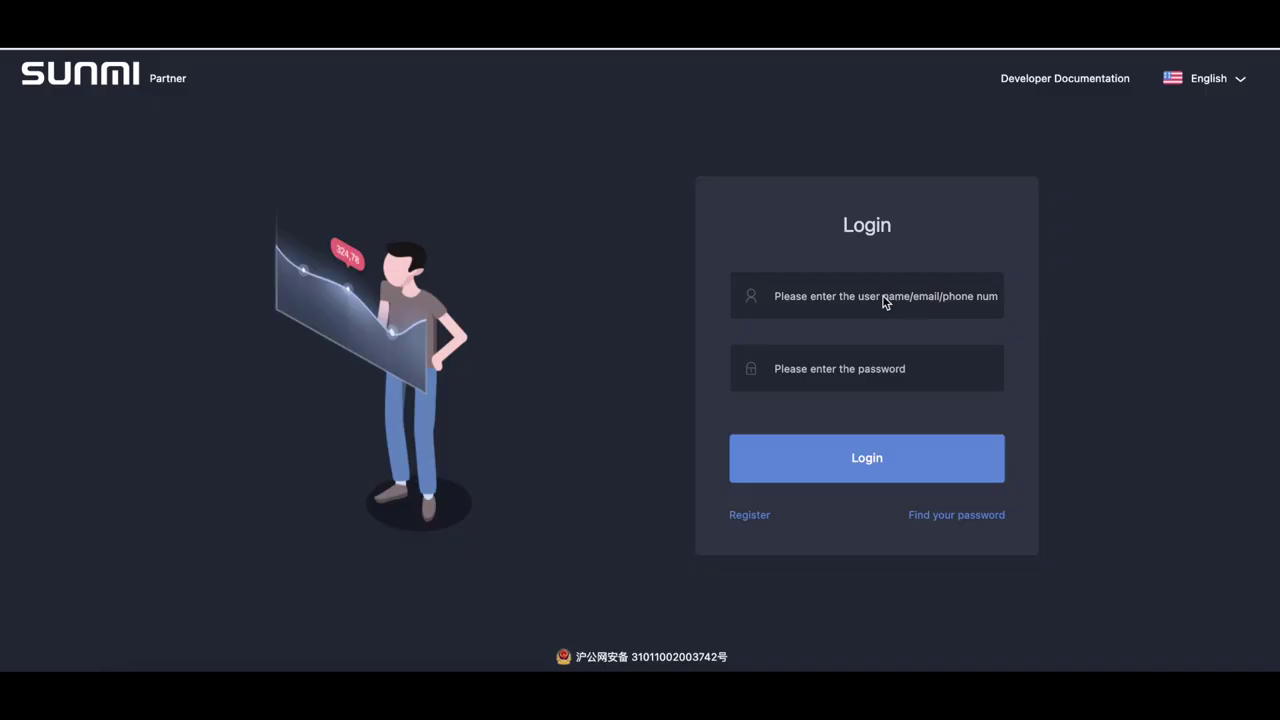
Step: Log in with the cooperation account's e-mail and password, letting the browser save the login
left_click(830, 292)
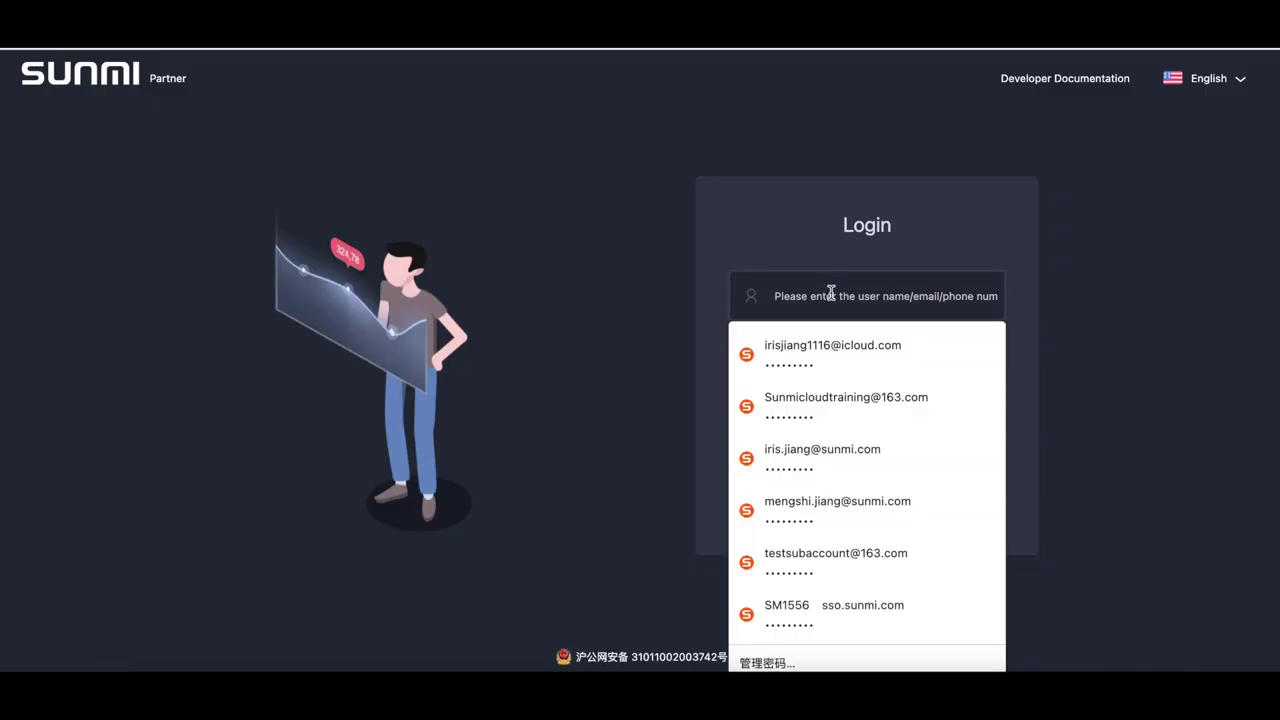
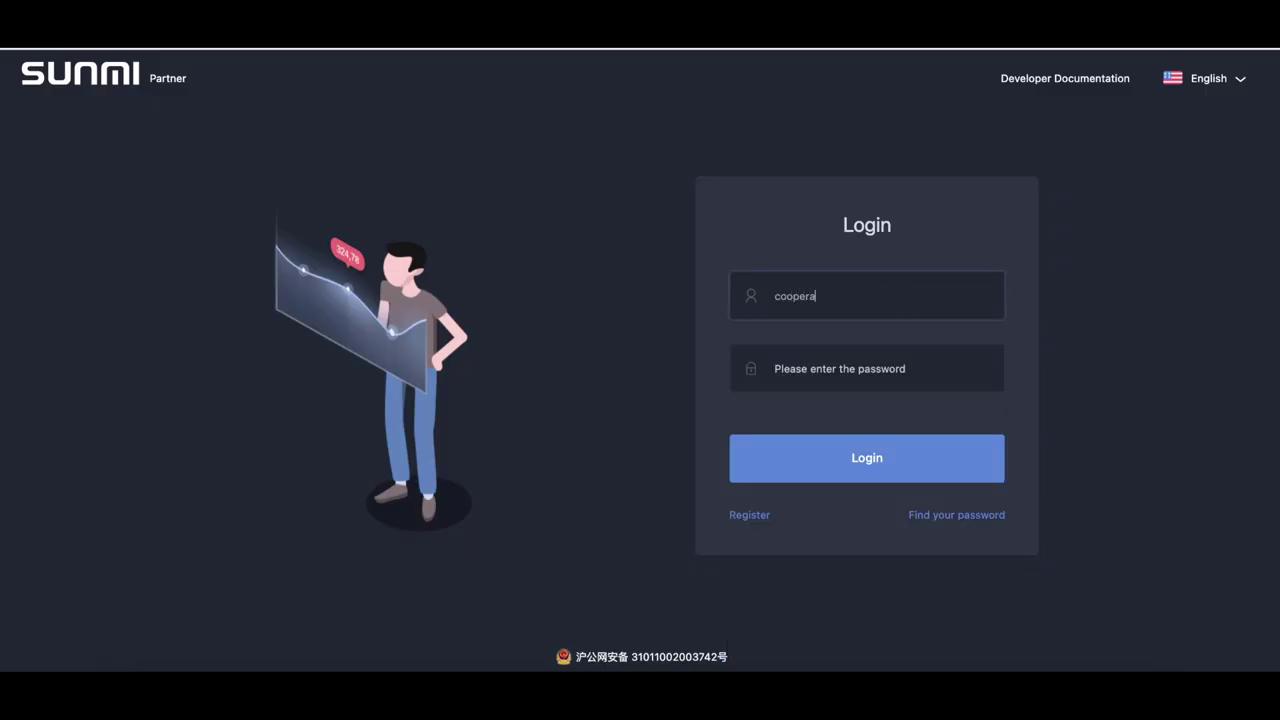
left_click(775, 368)
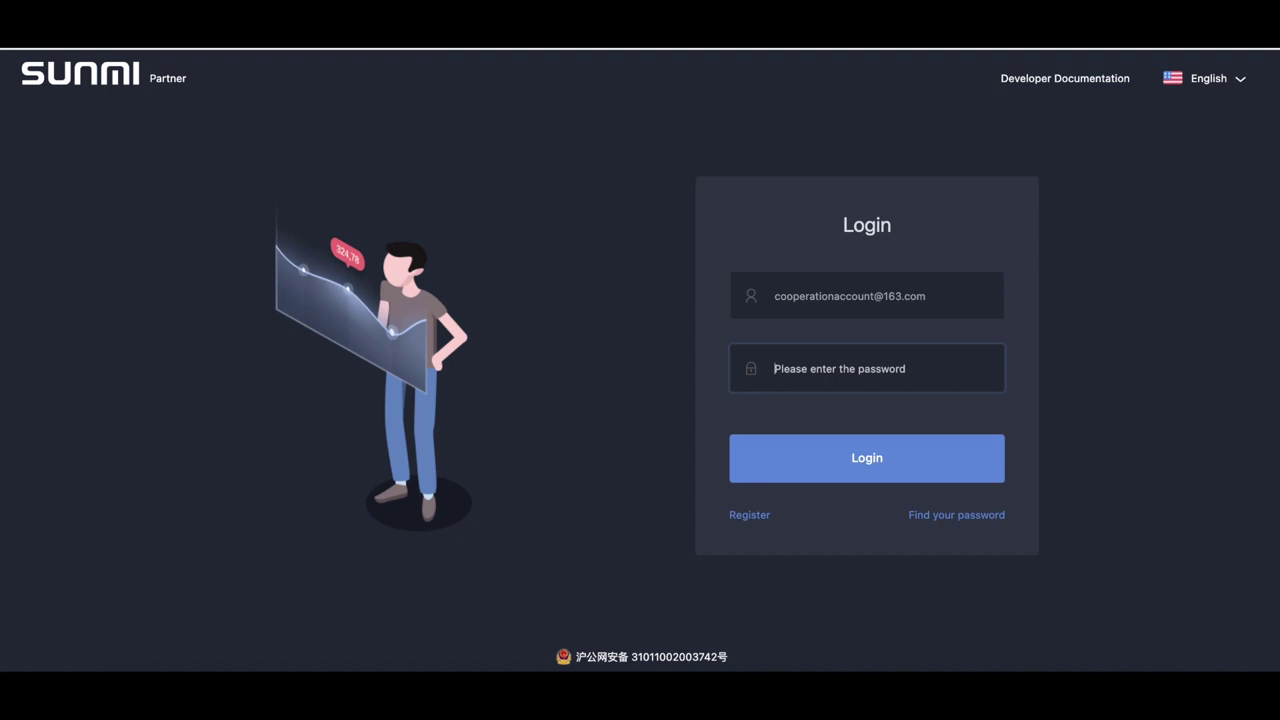
type("•••••••")
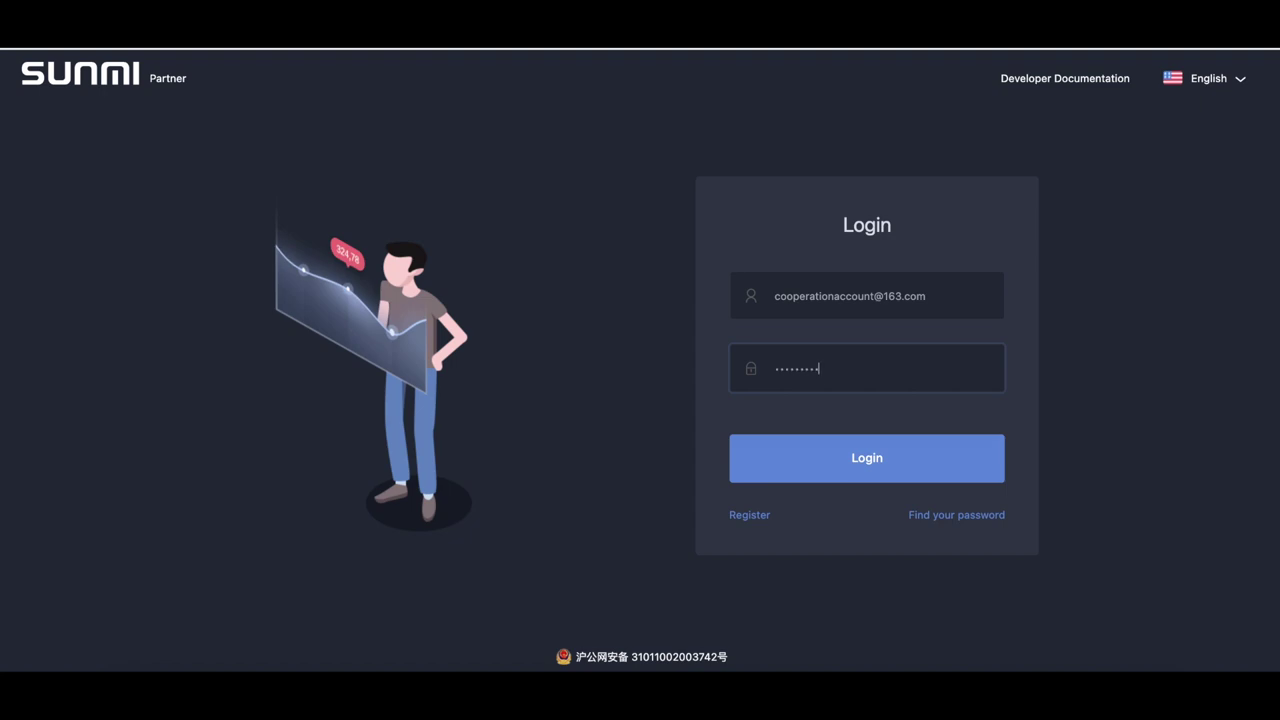
left_click(849, 472)
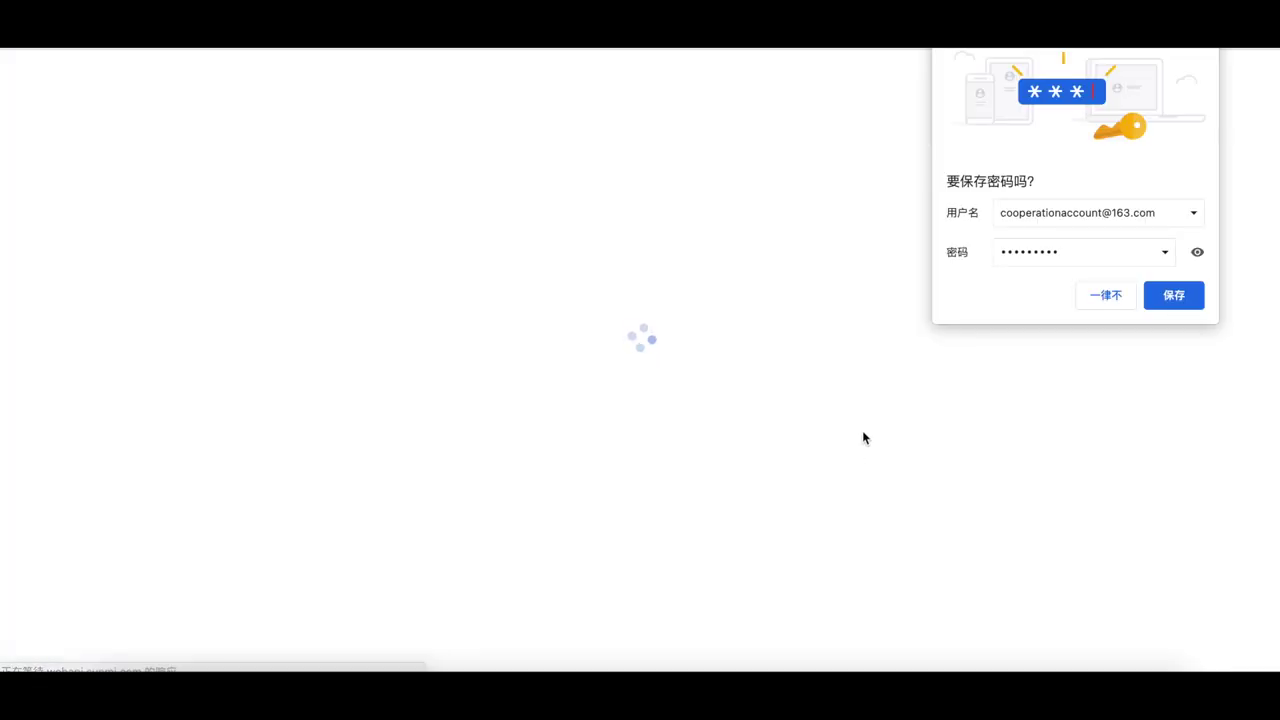
left_click(1171, 300)
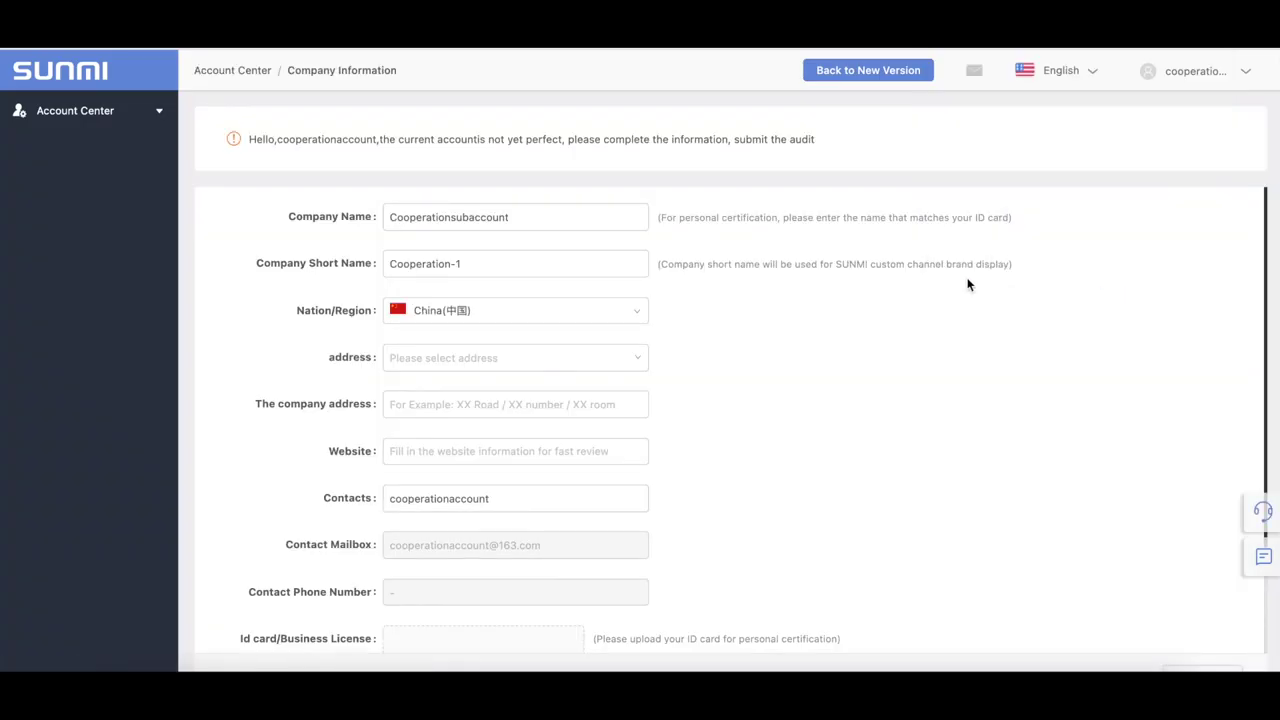
scroll(624, 335, "down", 3)
scroll(624, 335, "up", 3)
Step: Set the company address region to 上海市 / 上海市 / 杨浦区
left_click(624, 335)
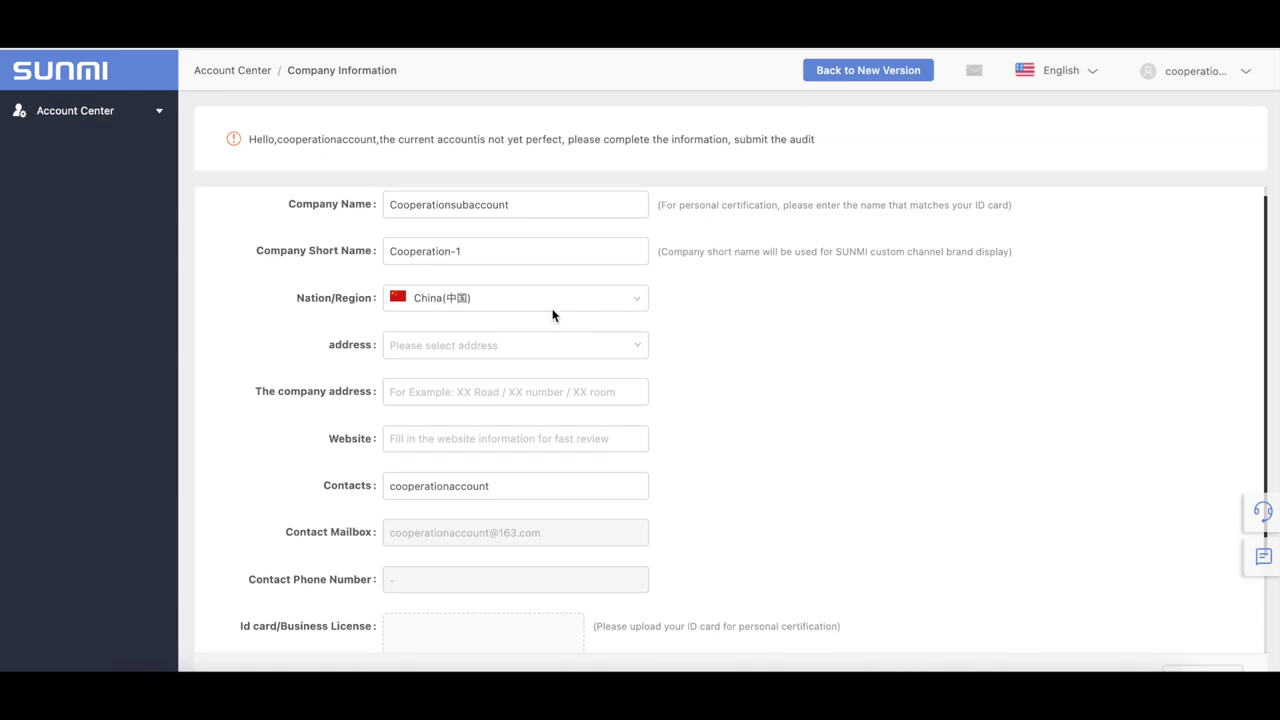
left_click(561, 347)
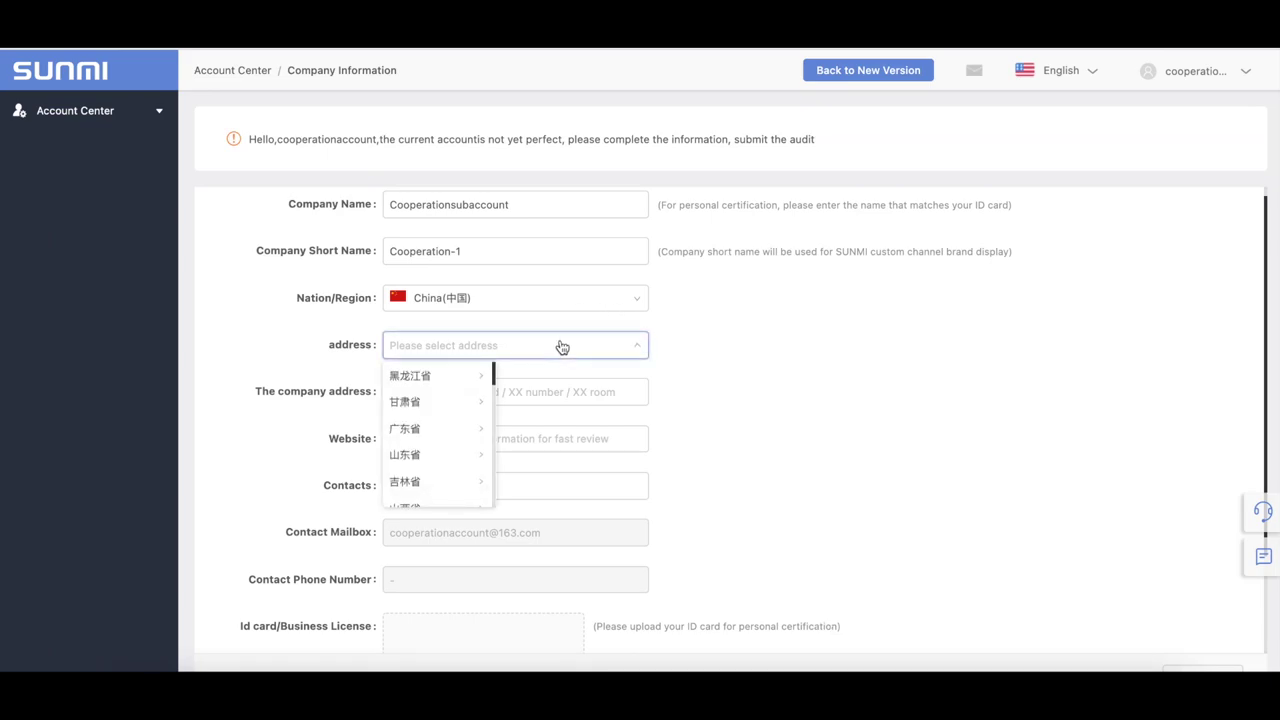
scroll(436, 451, "down", 3)
scroll(436, 451, "down", 5)
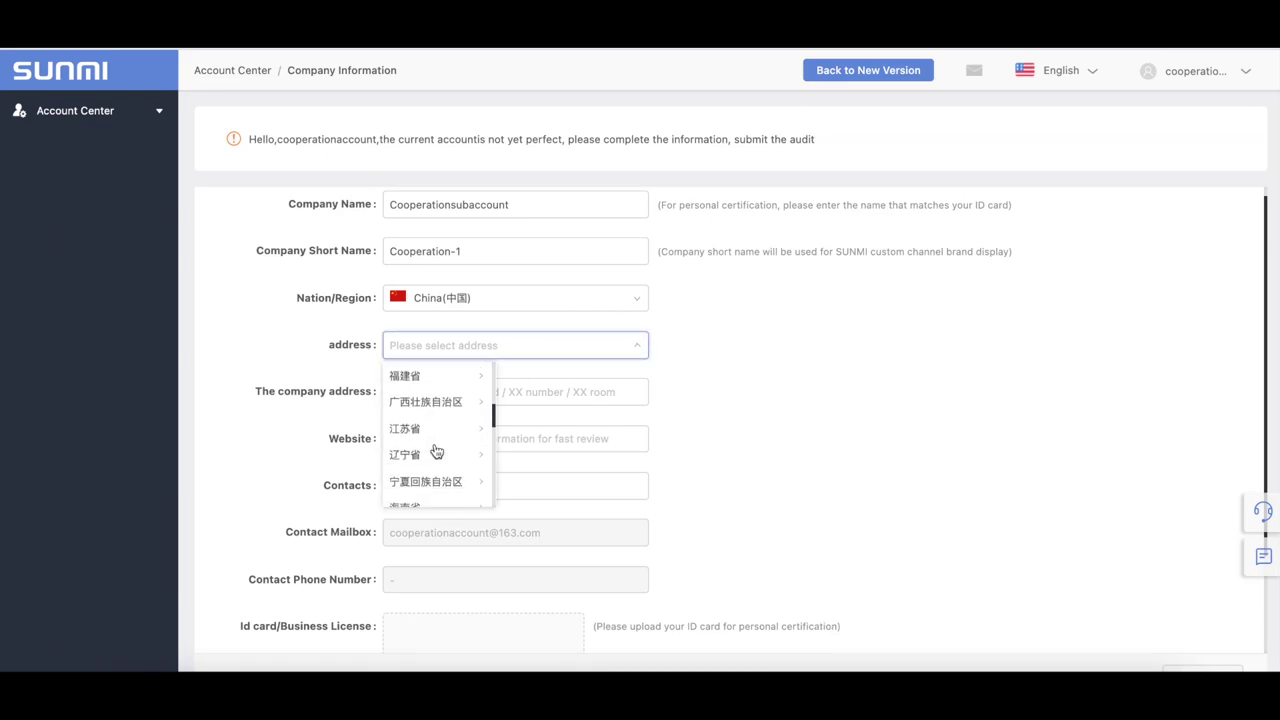
scroll(436, 451, "up", 8)
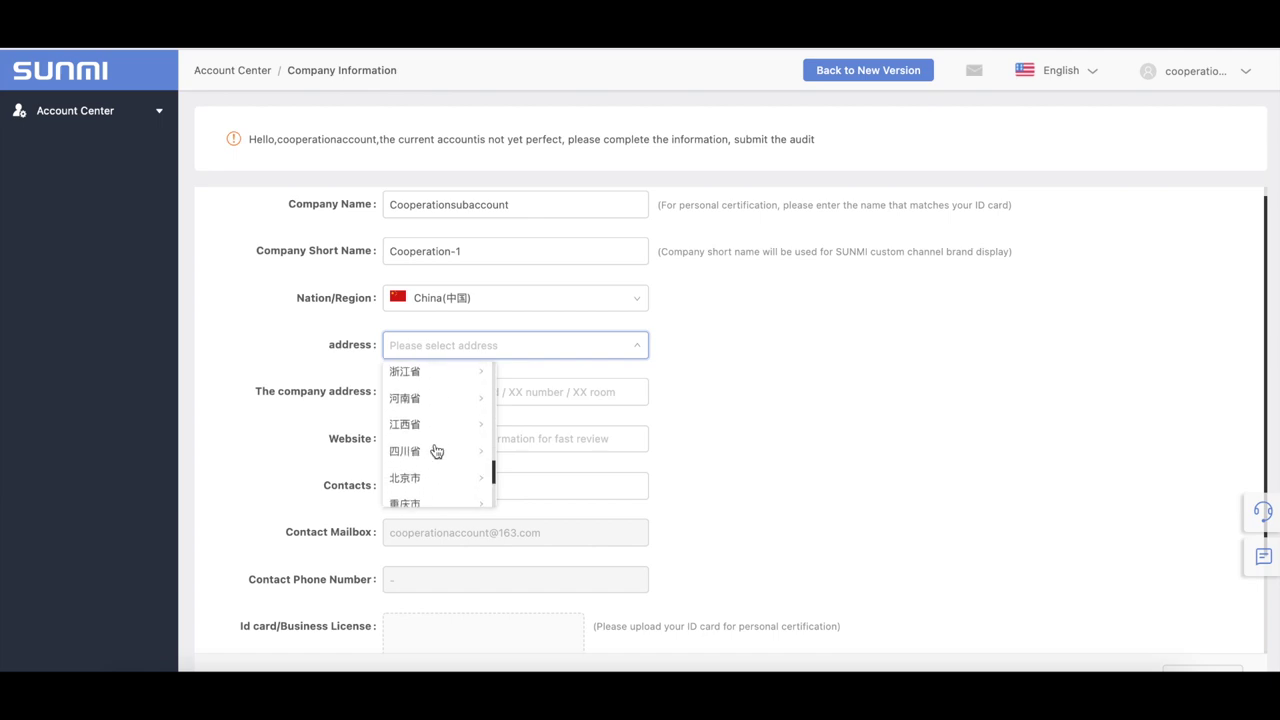
left_click(436, 432)
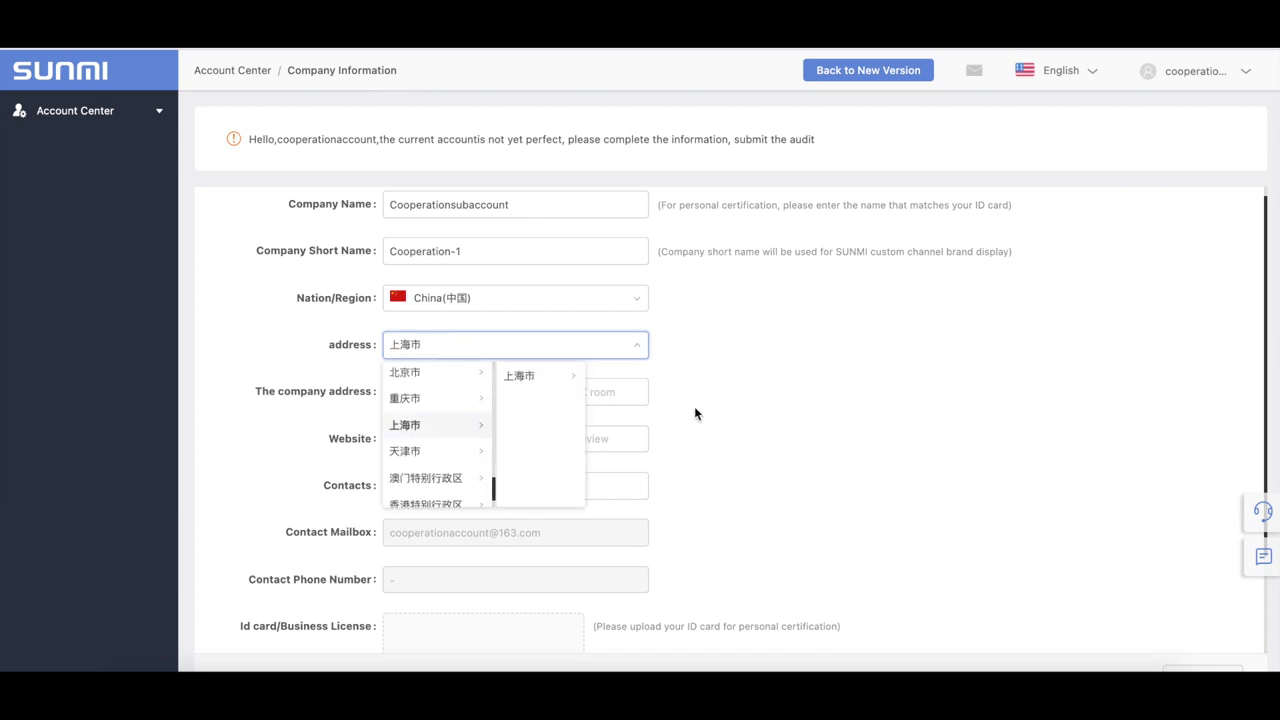
left_click(539, 380)
left_click(628, 455)
left_click(548, 396)
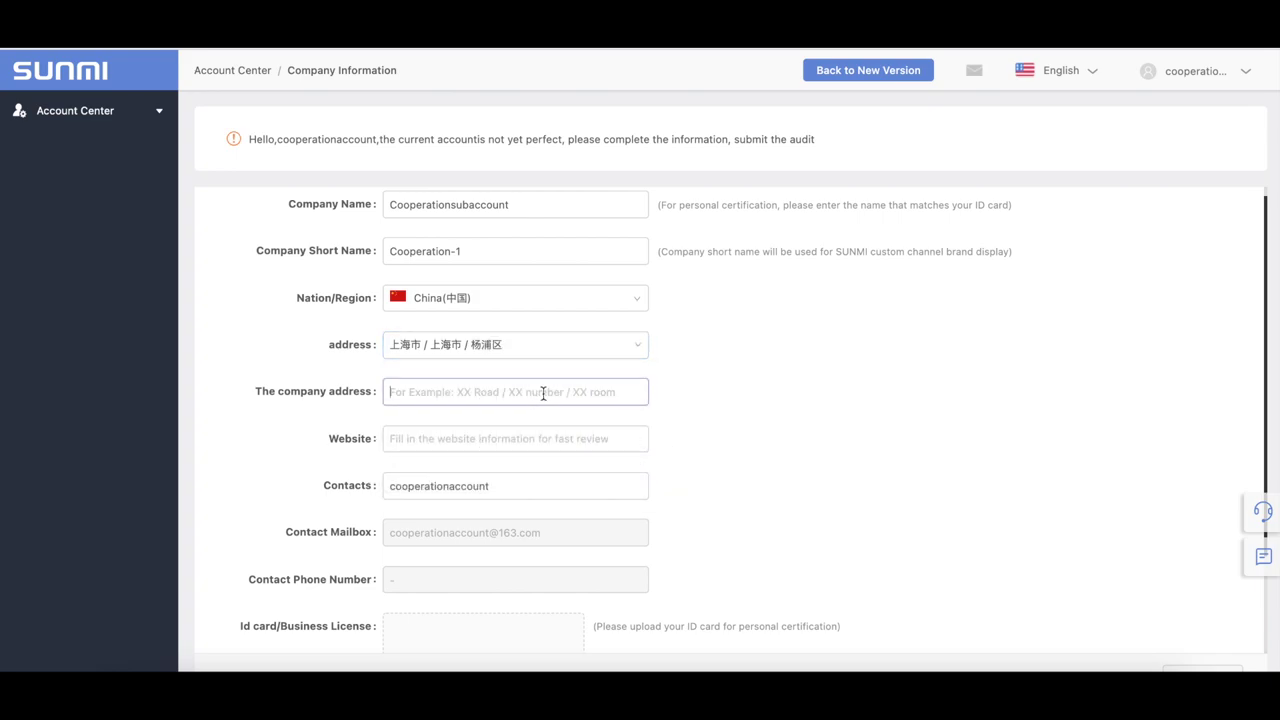
scroll(531, 486, "down", 2)
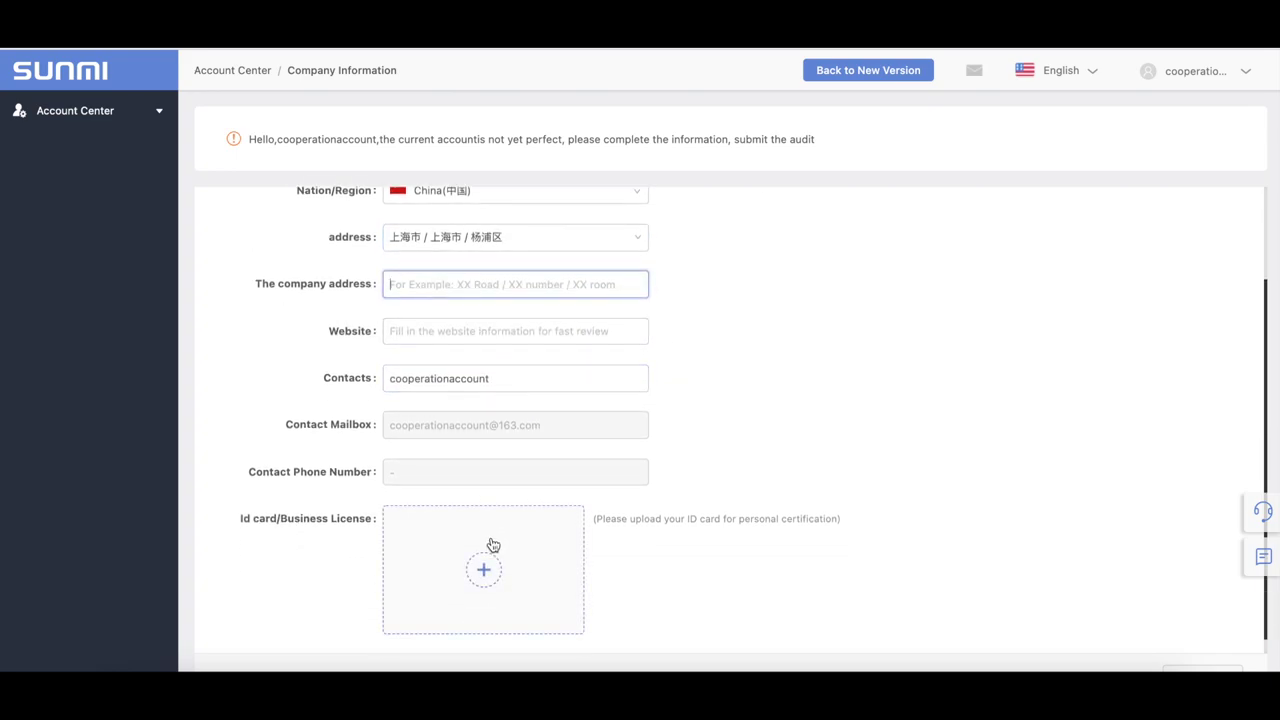
scroll(470, 545, "down", 1)
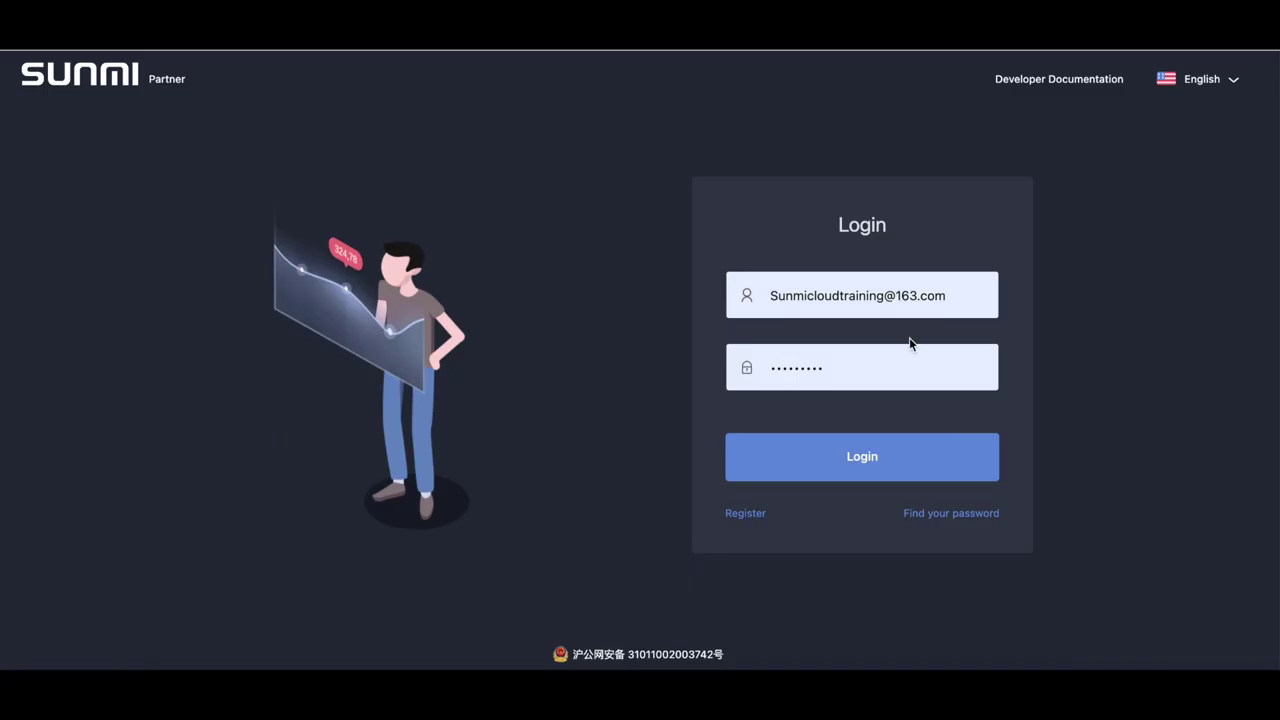
Step: Log in with a saved account and browse Development > My App and the App Store section
left_click(878, 296)
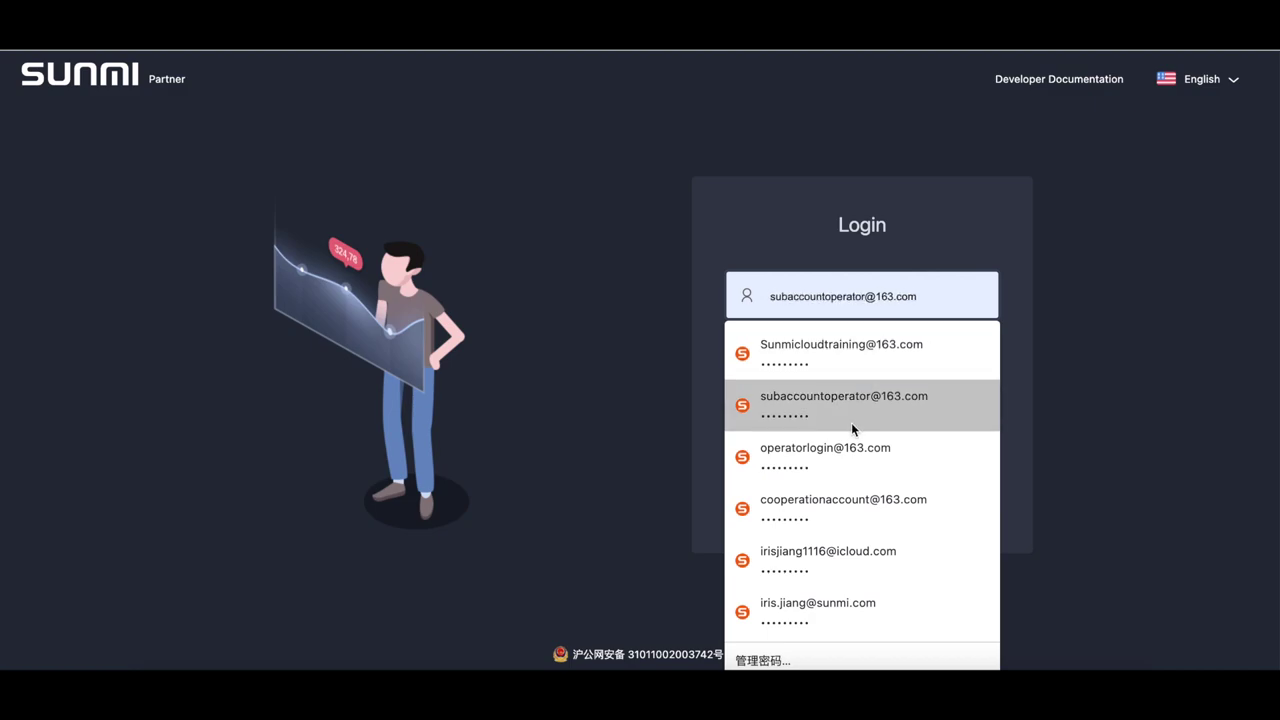
left_click(828, 525)
left_click(866, 459)
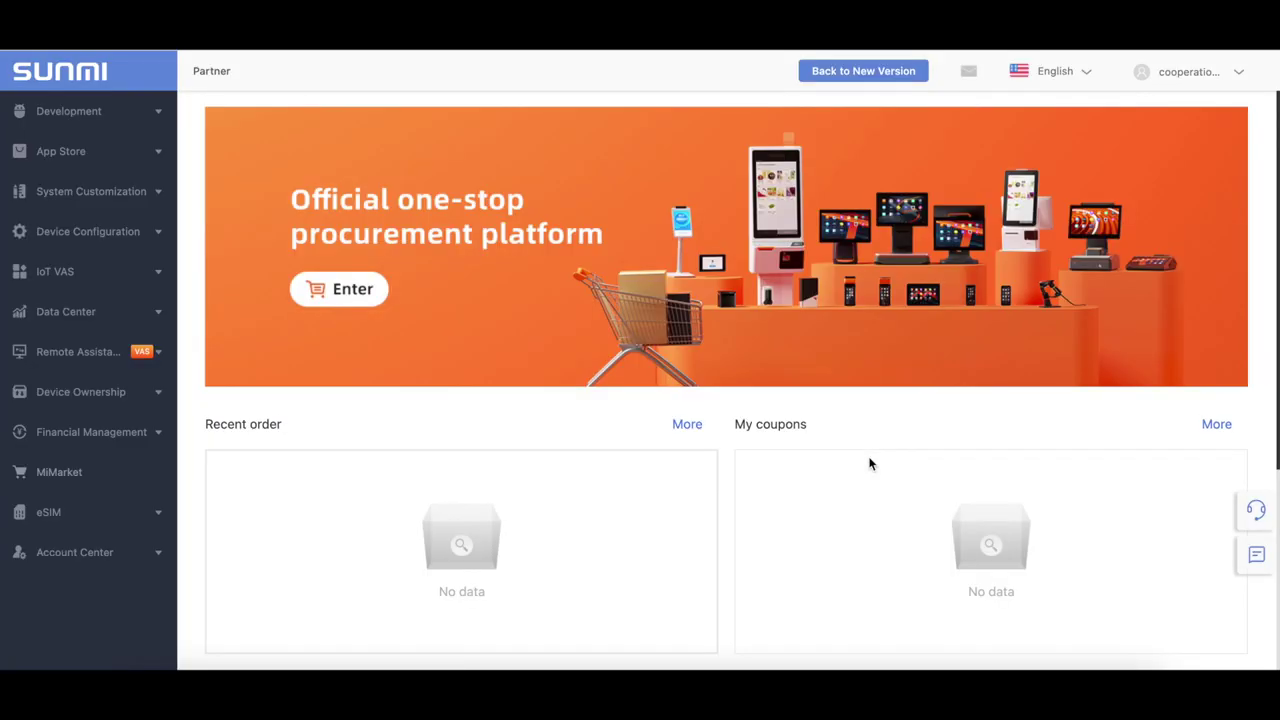
left_click(84, 115)
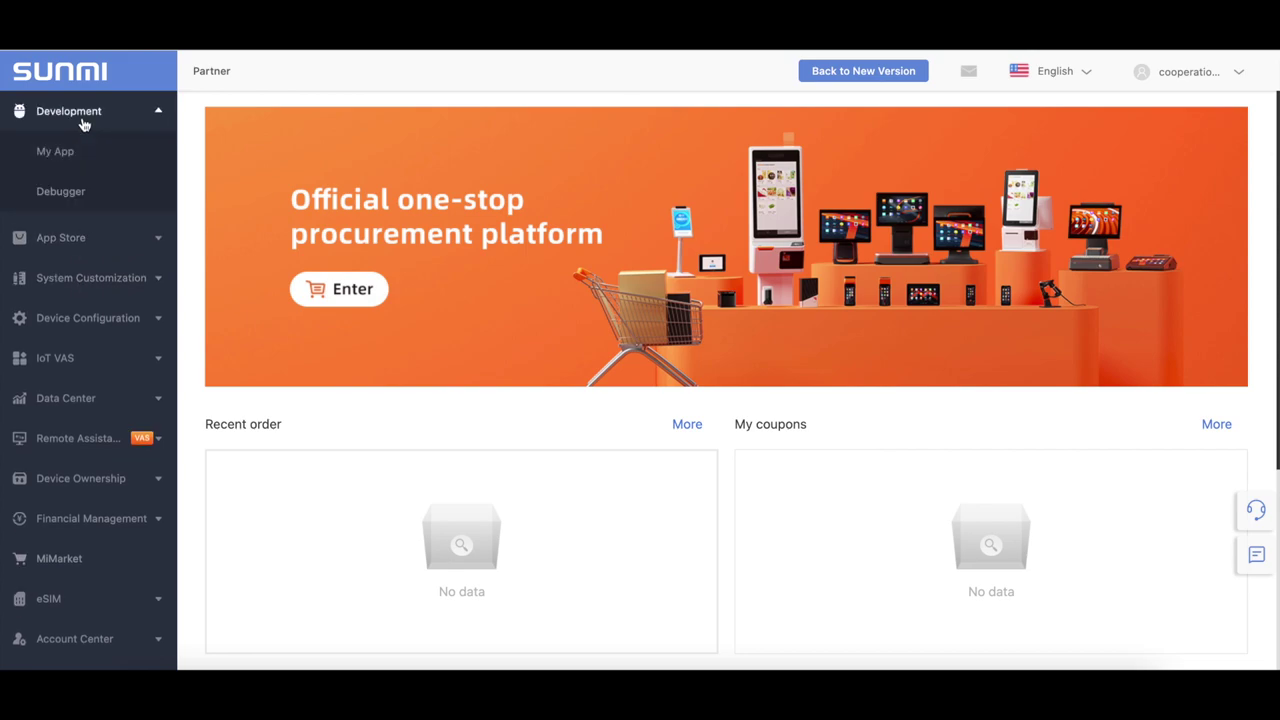
left_click(74, 158)
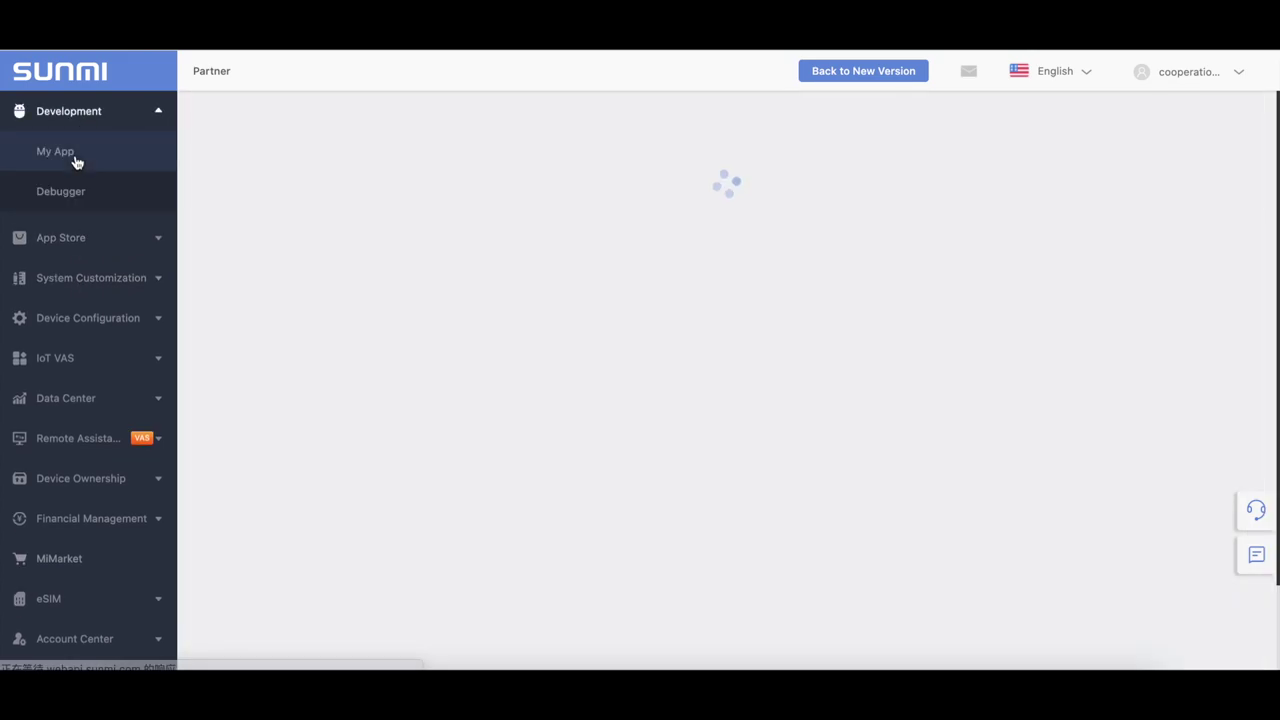
left_click(86, 239)
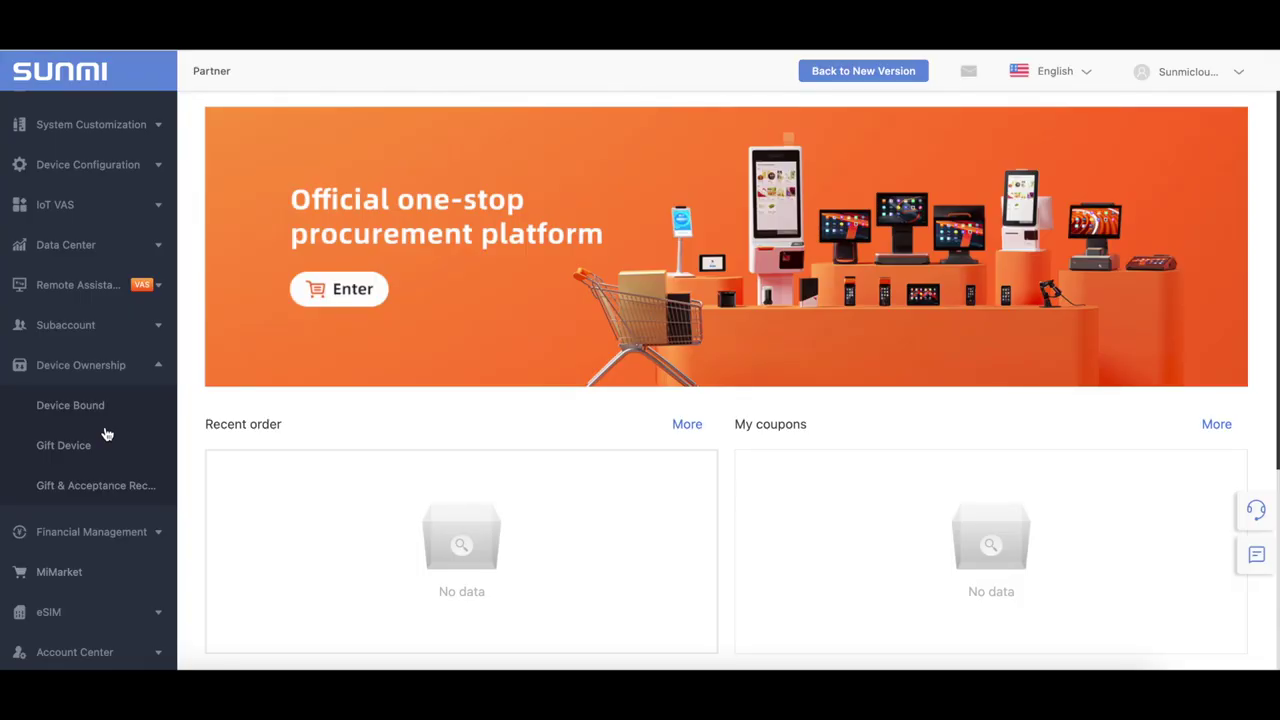
Step: Bind device V20519CQ04095 to control-1, confirming the replacement, and cancel batch binding
left_click(85, 416)
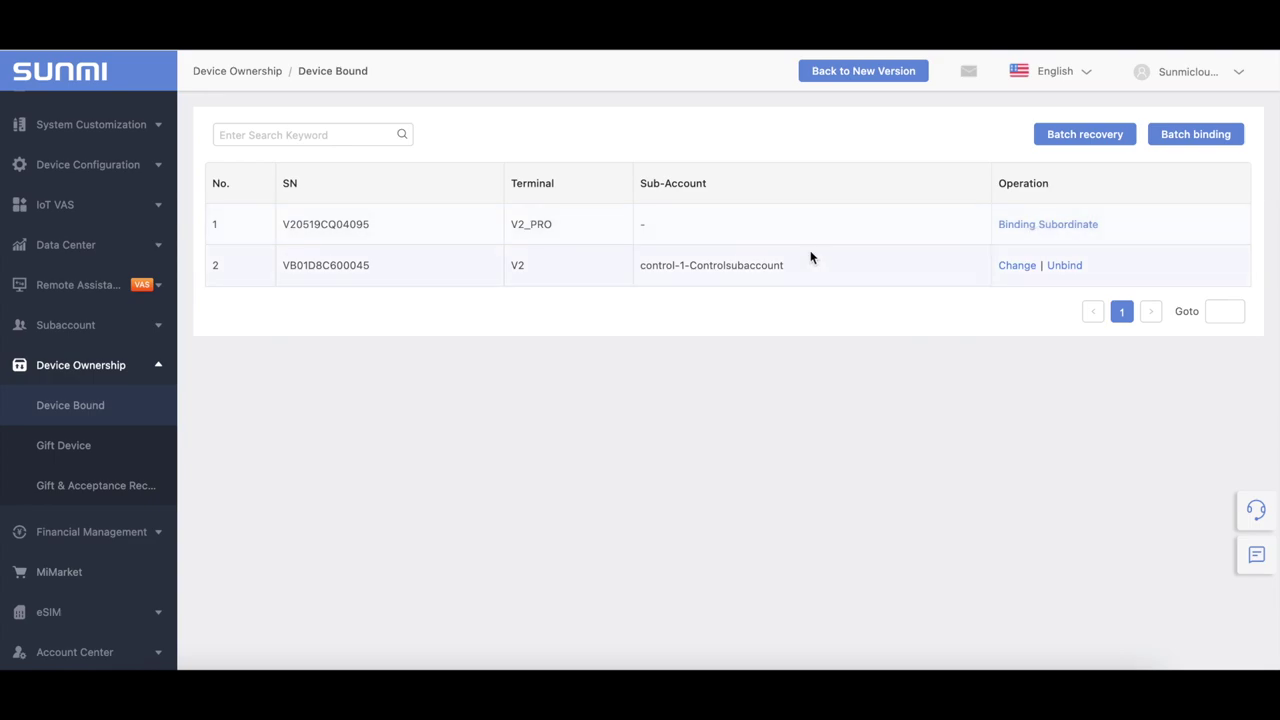
left_click(1066, 225)
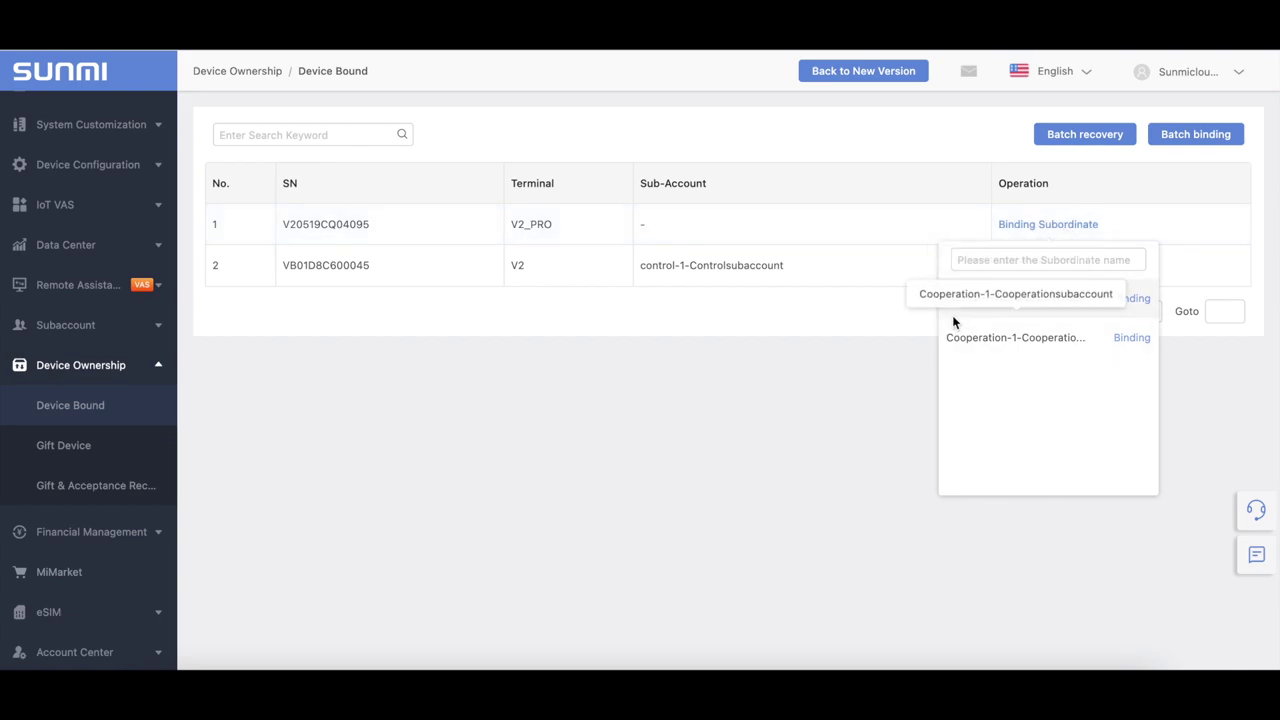
left_click(1134, 300)
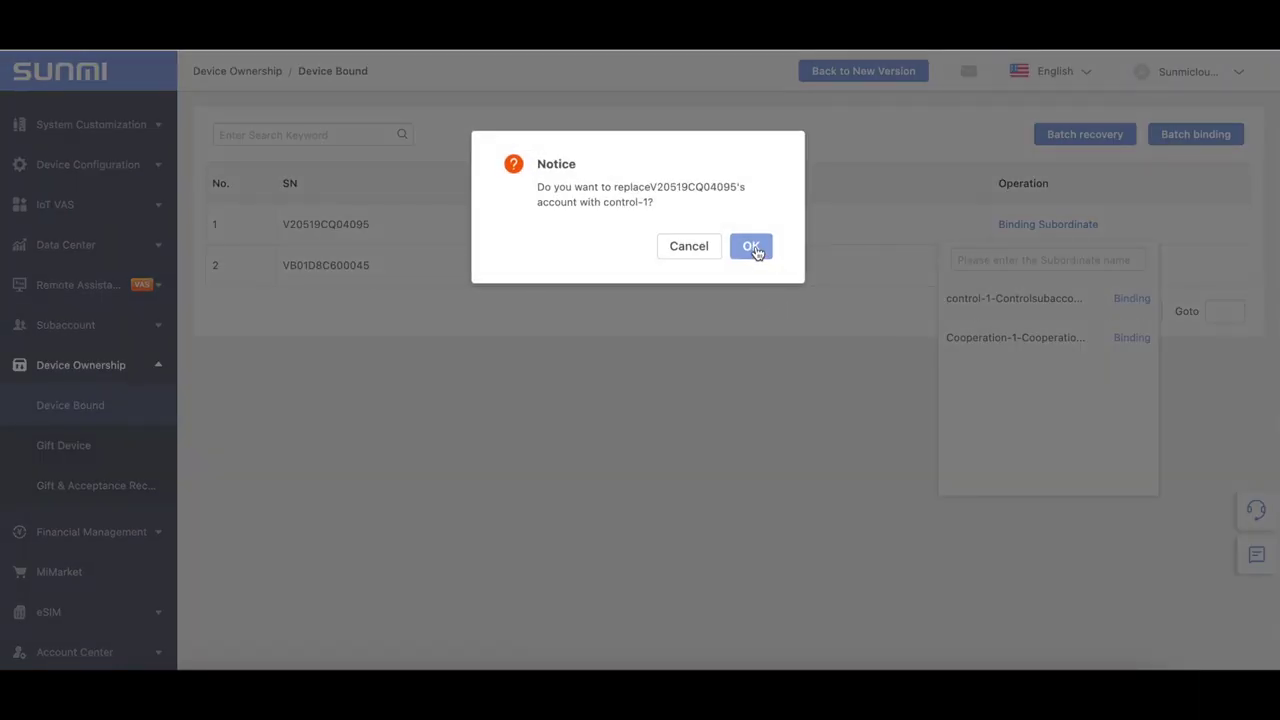
left_click(755, 247)
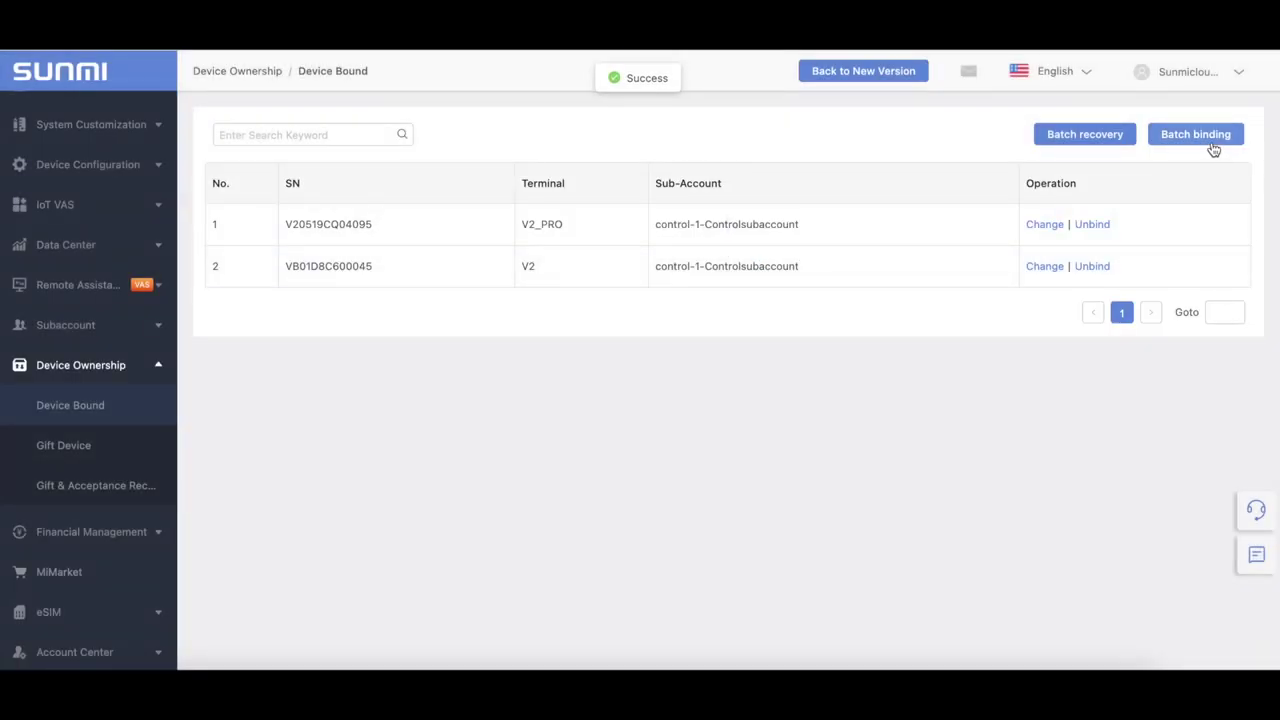
left_click(1212, 145)
left_click(747, 545)
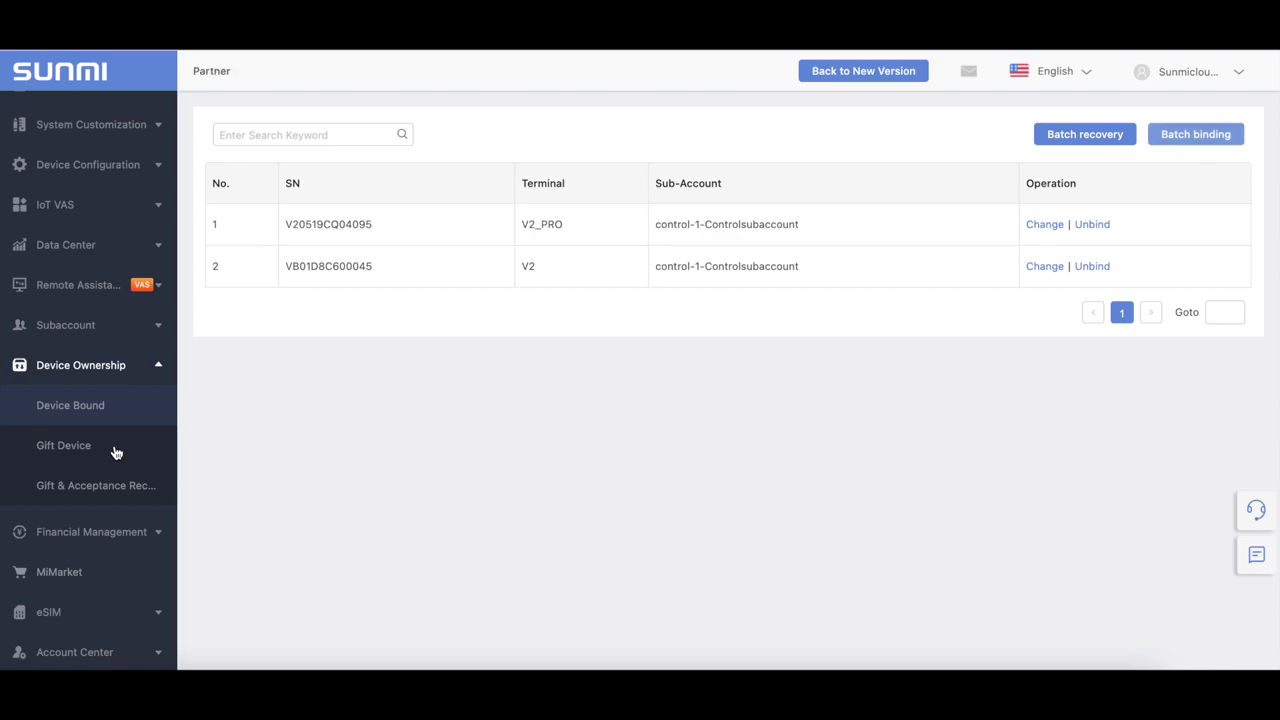
left_click(115, 453)
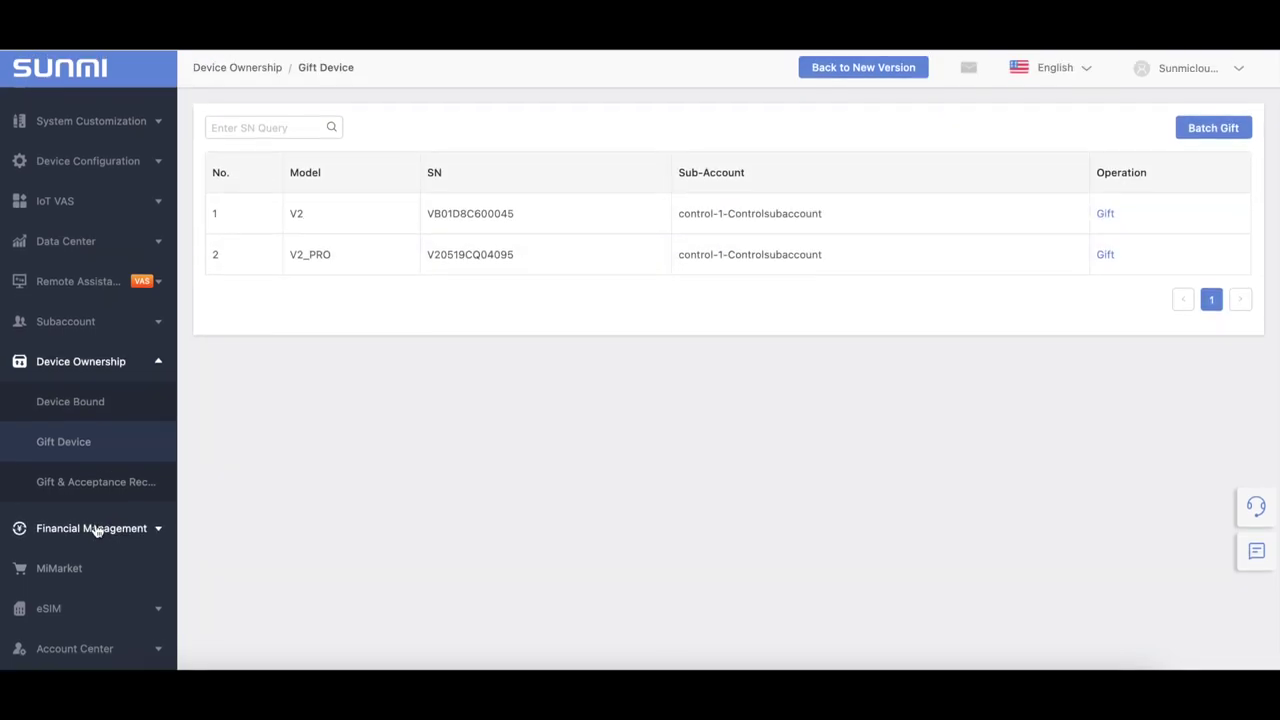
Step: Open the Friend page and try adding a pasted friend ID, which is already a friend
left_click(90, 649)
scroll(82, 655, "down", 2)
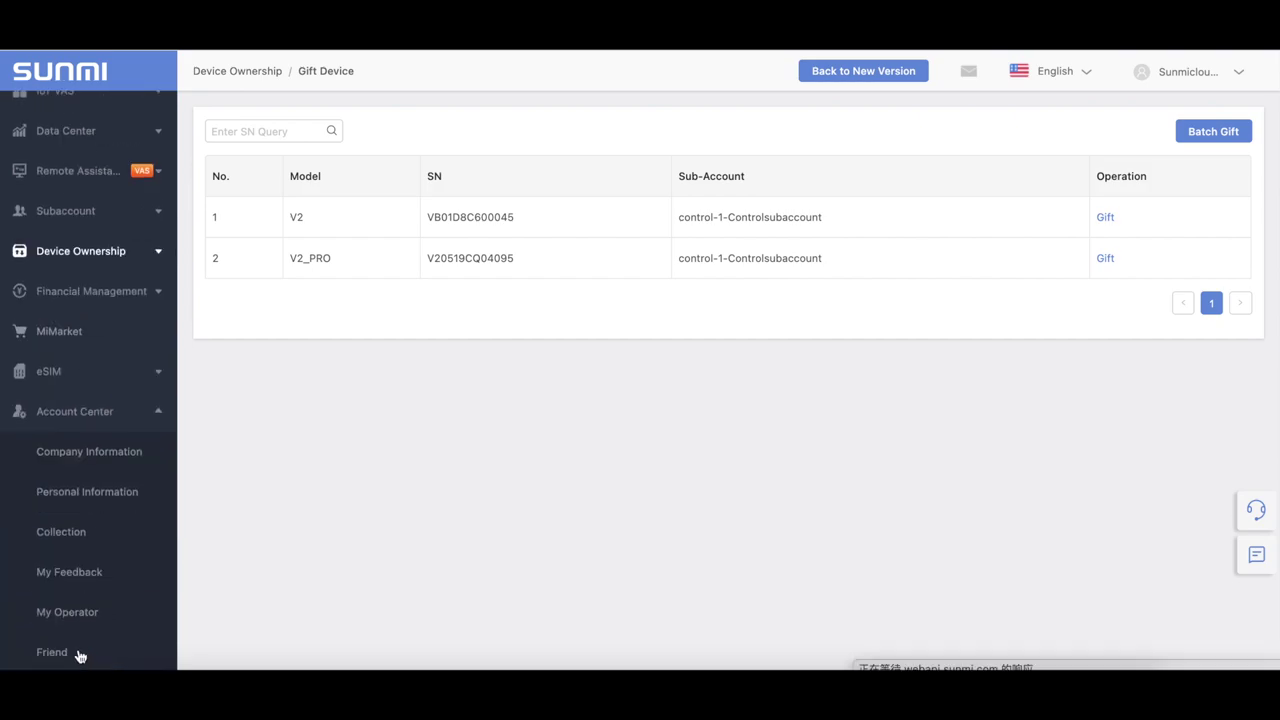
left_click(80, 655)
mouse_move(1138, 97)
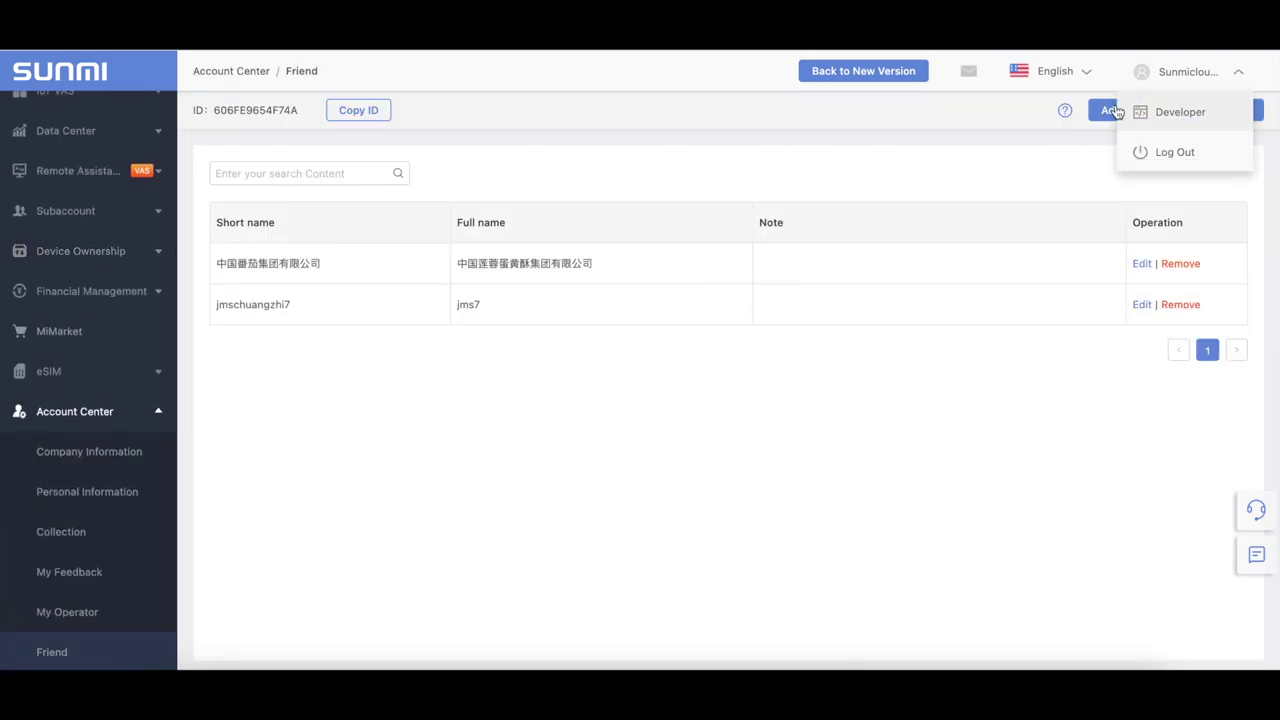
left_click(1106, 113)
left_click(634, 206)
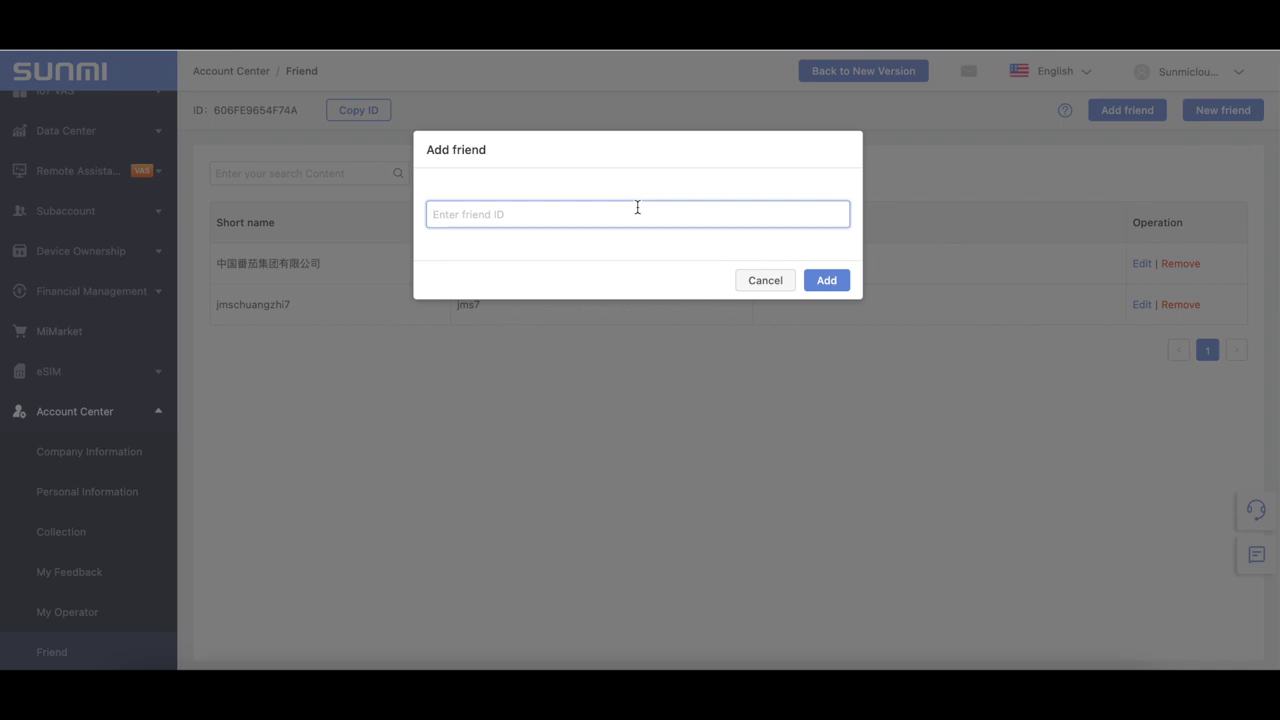
left_click(834, 281)
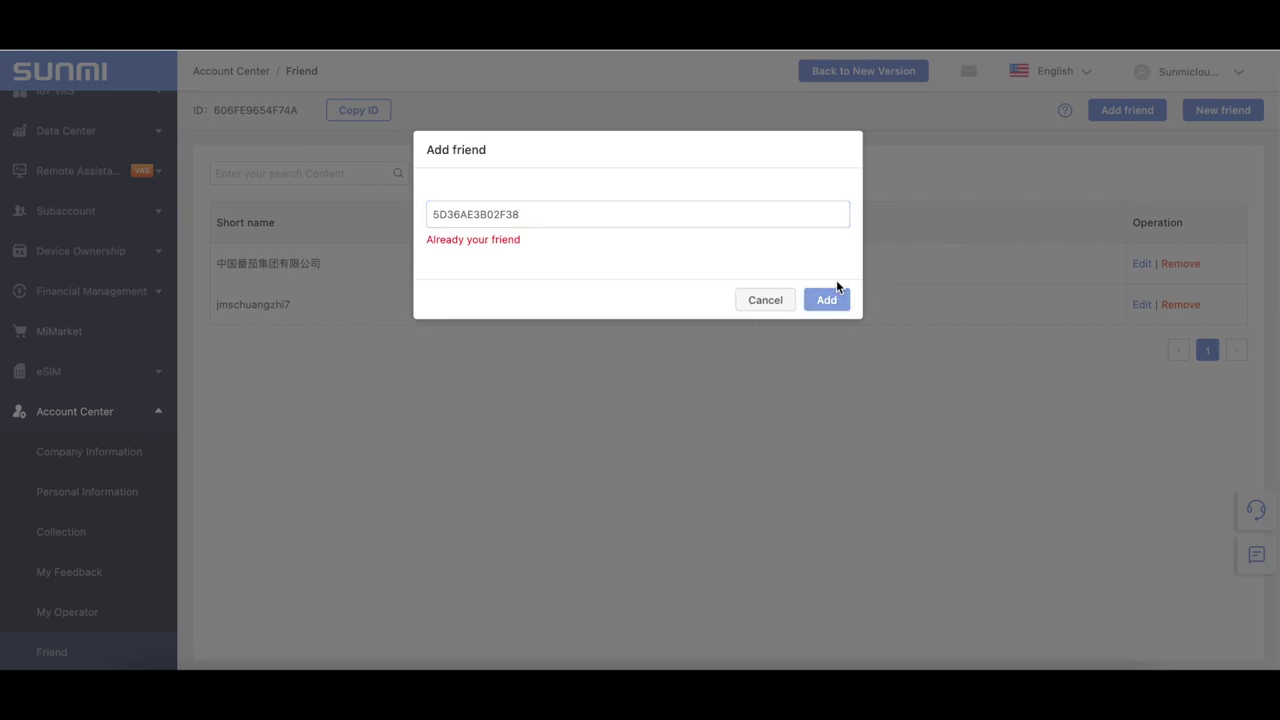
left_click(769, 302)
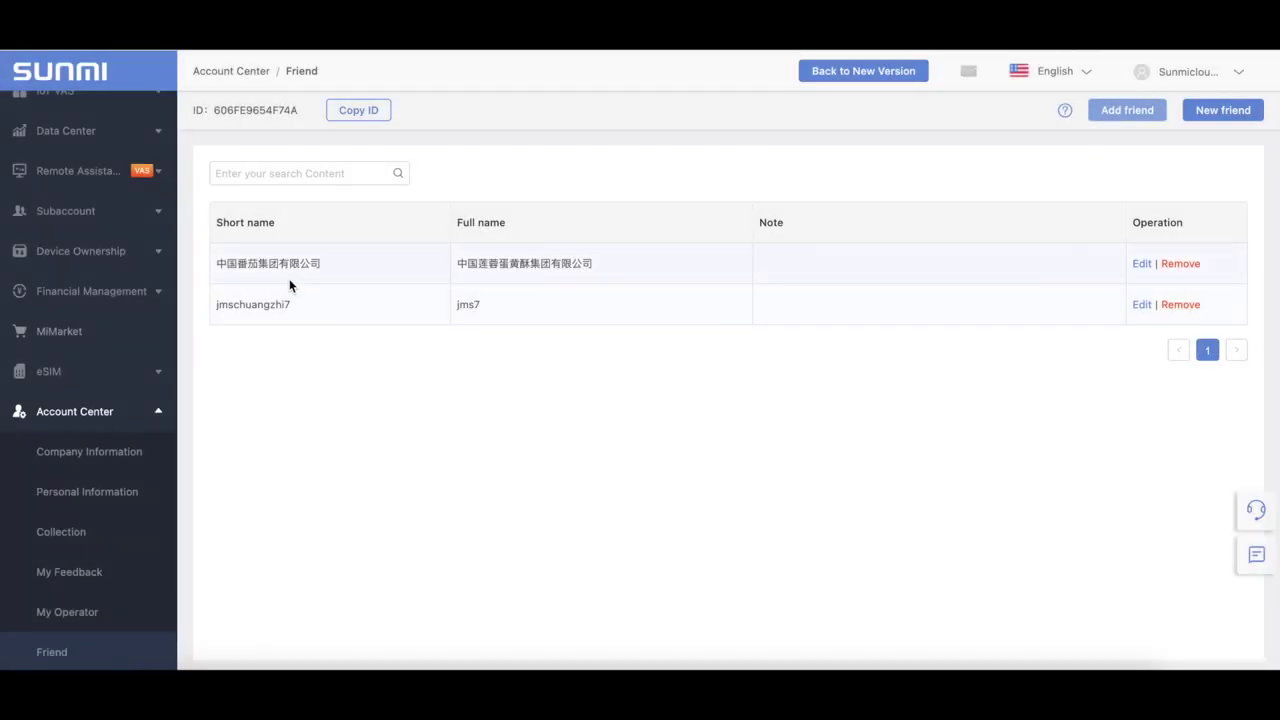
Step: Review the incoming friend requests list and close it
left_click_drag(246, 262, 337, 266)
left_click_drag(518, 262, 678, 279)
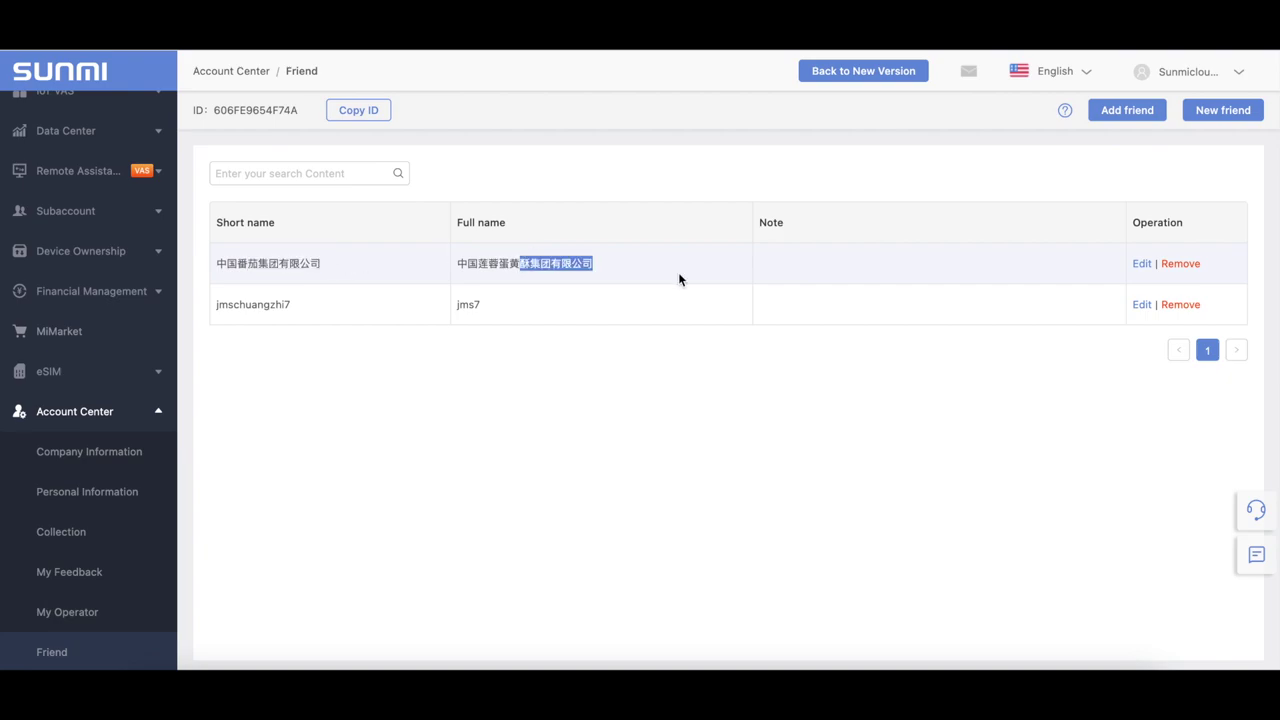
left_click(1222, 112)
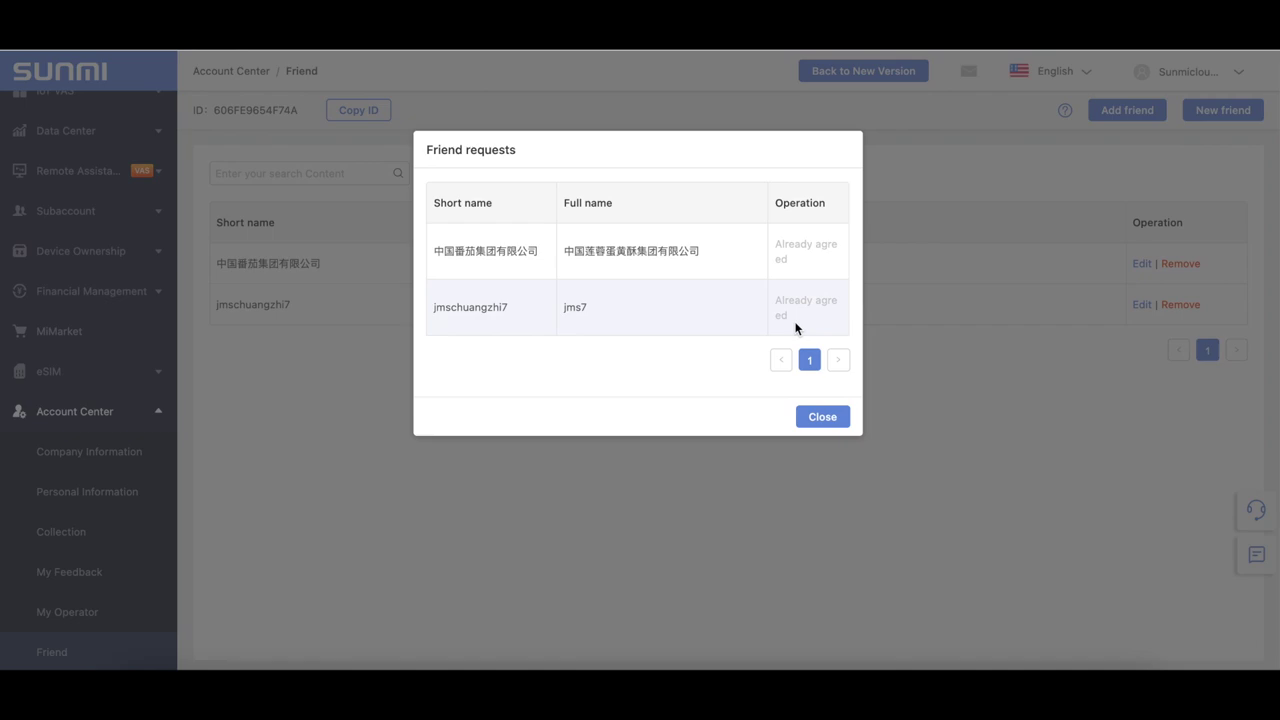
left_click(824, 417)
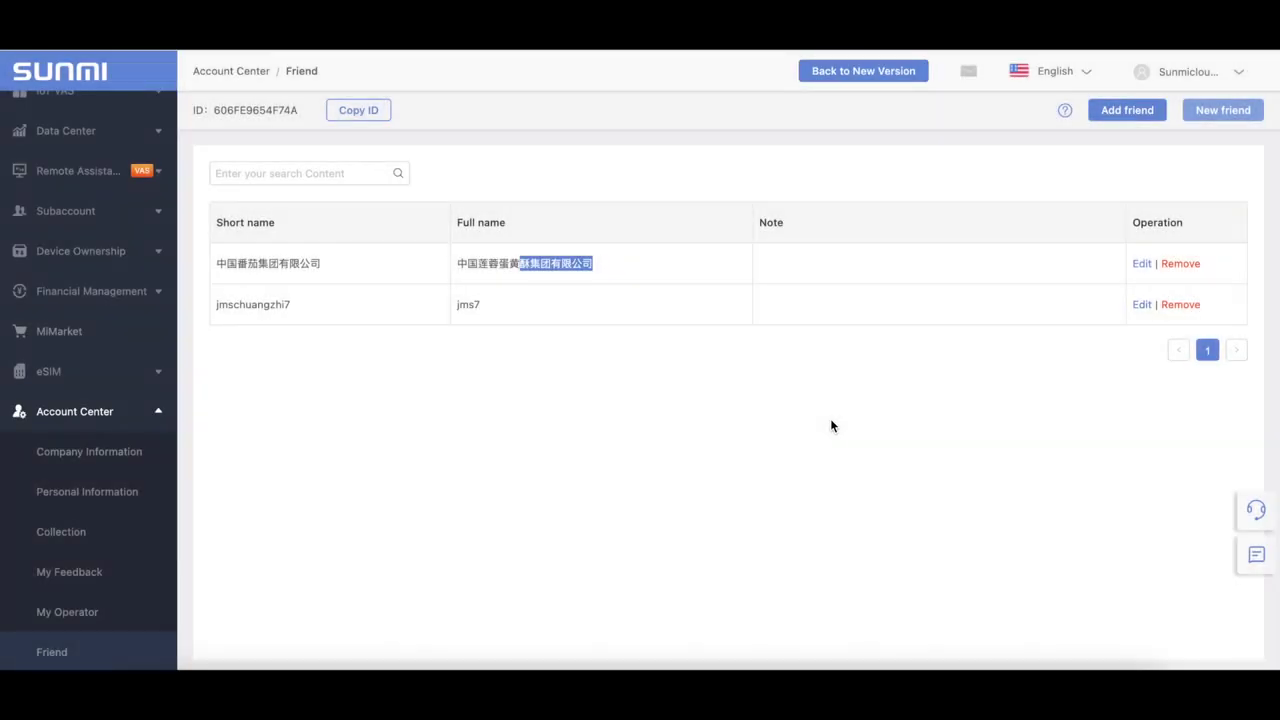
left_click(95, 253)
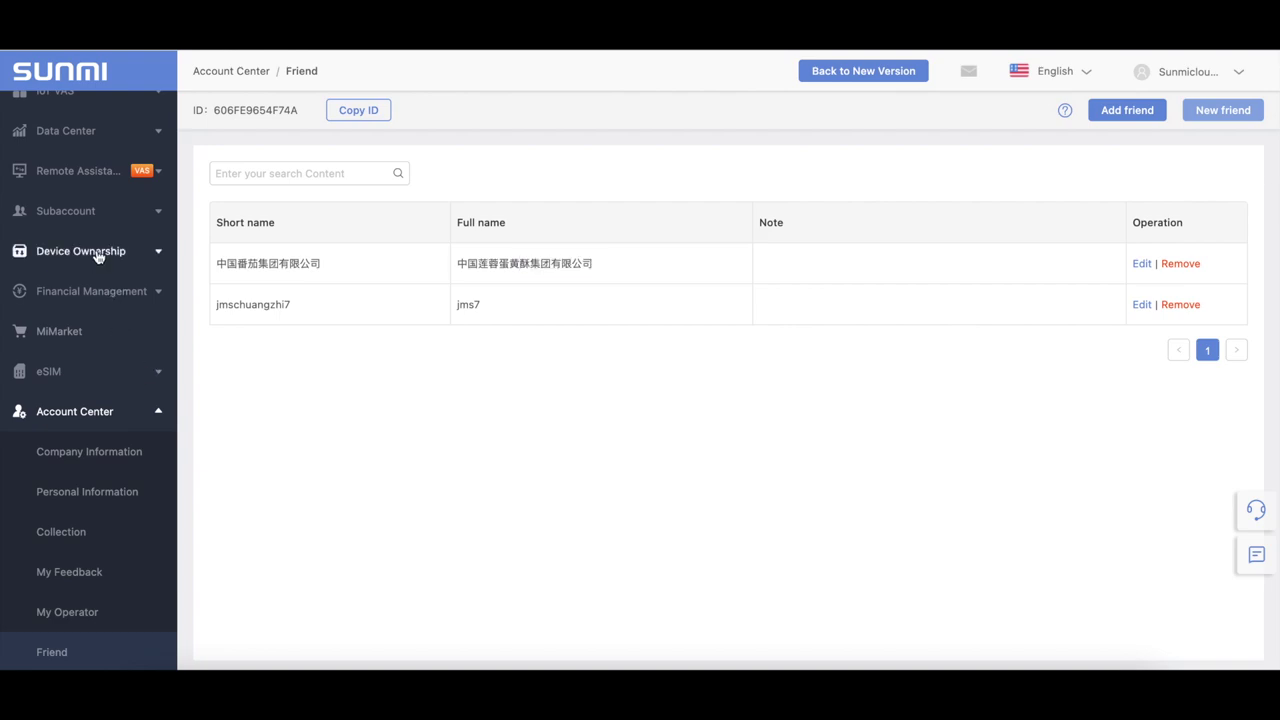
Step: View the Completed gift and acceptance records, then go to the Company Information page
left_click(70, 488)
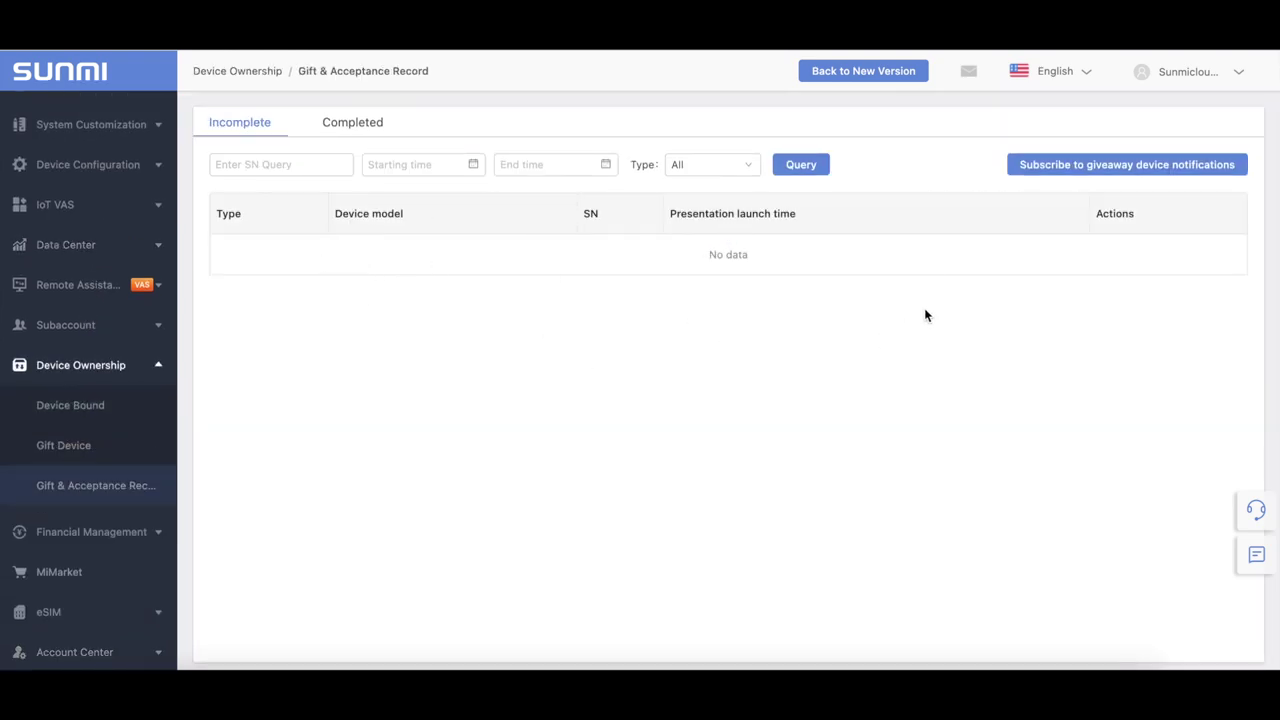
left_click(370, 130)
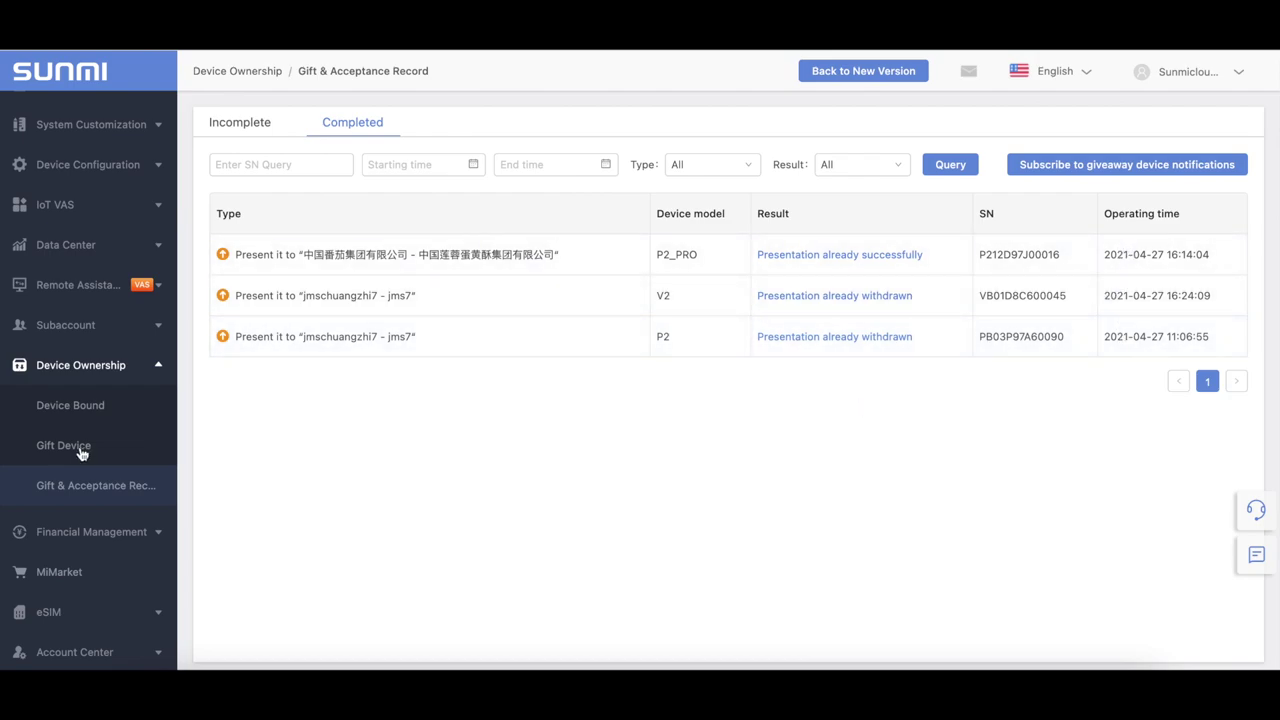
left_click(82, 652)
scroll(82, 655, "down", 3)
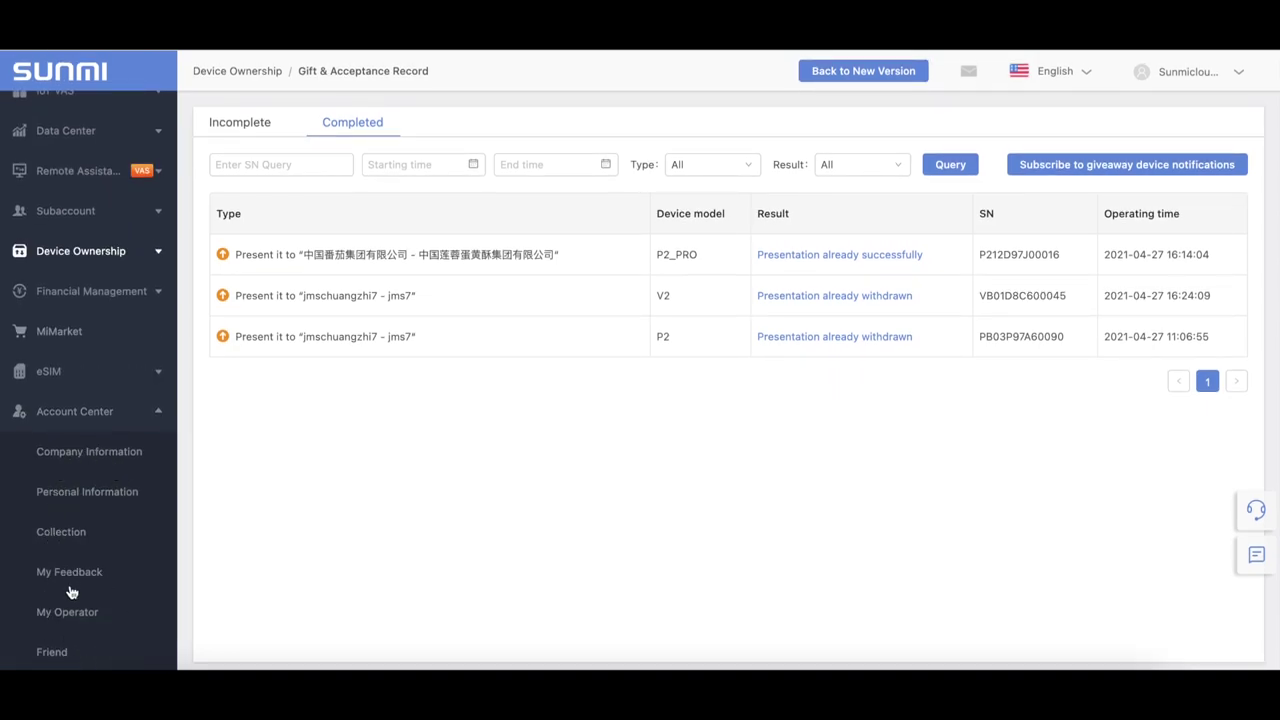
left_click(115, 460)
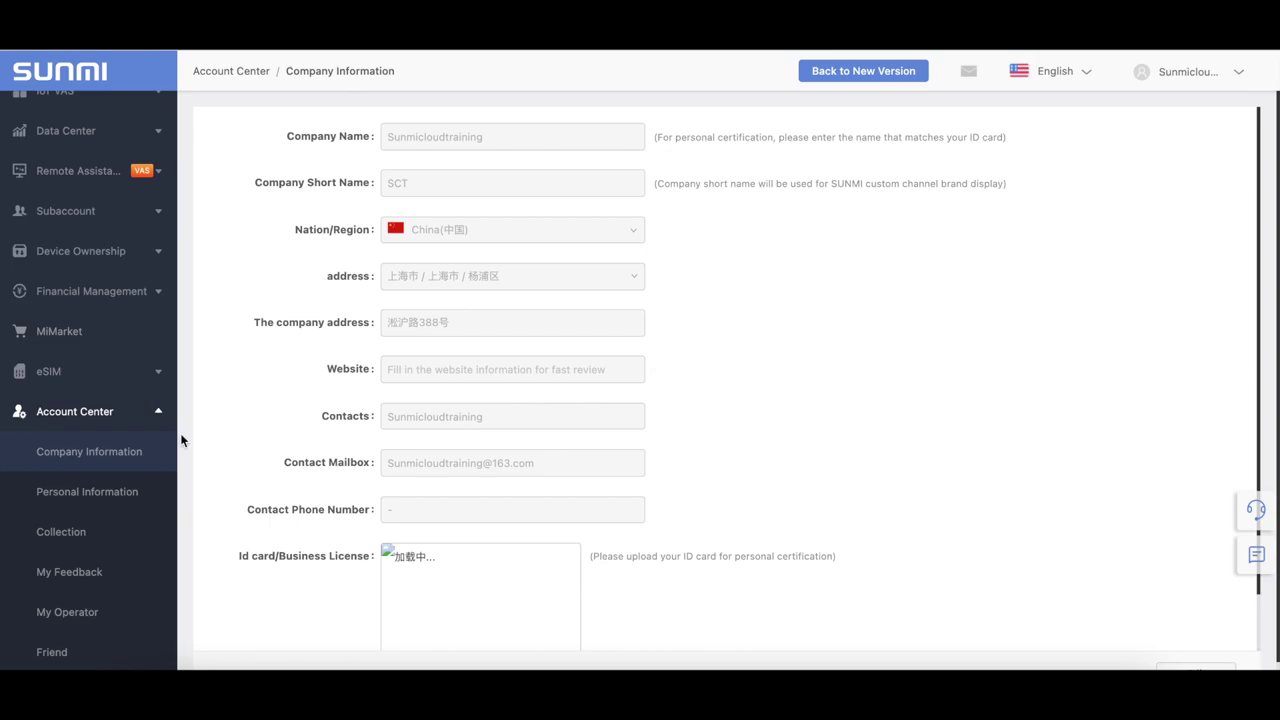
Step: Browse Personal Information's Bind Email and Change Password forms, then My Feedback and My Operator
left_click(84, 496)
left_click(1172, 292)
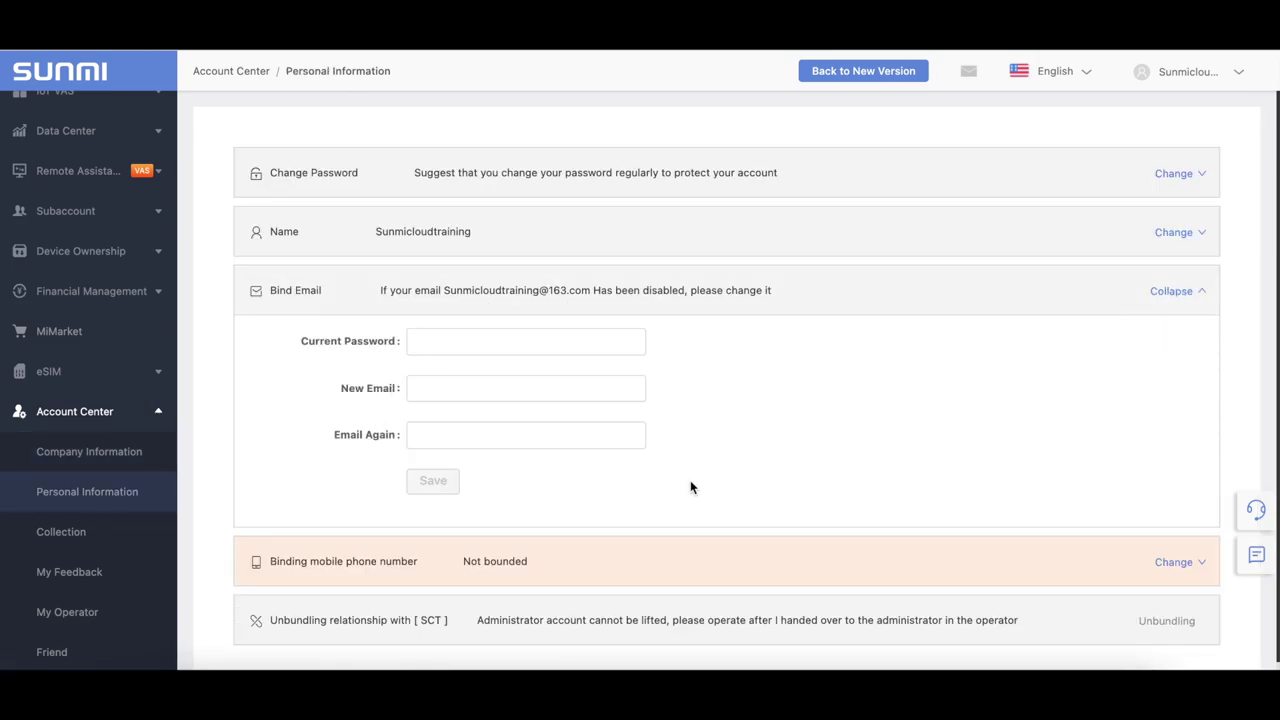
left_click(563, 437)
left_click(1176, 176)
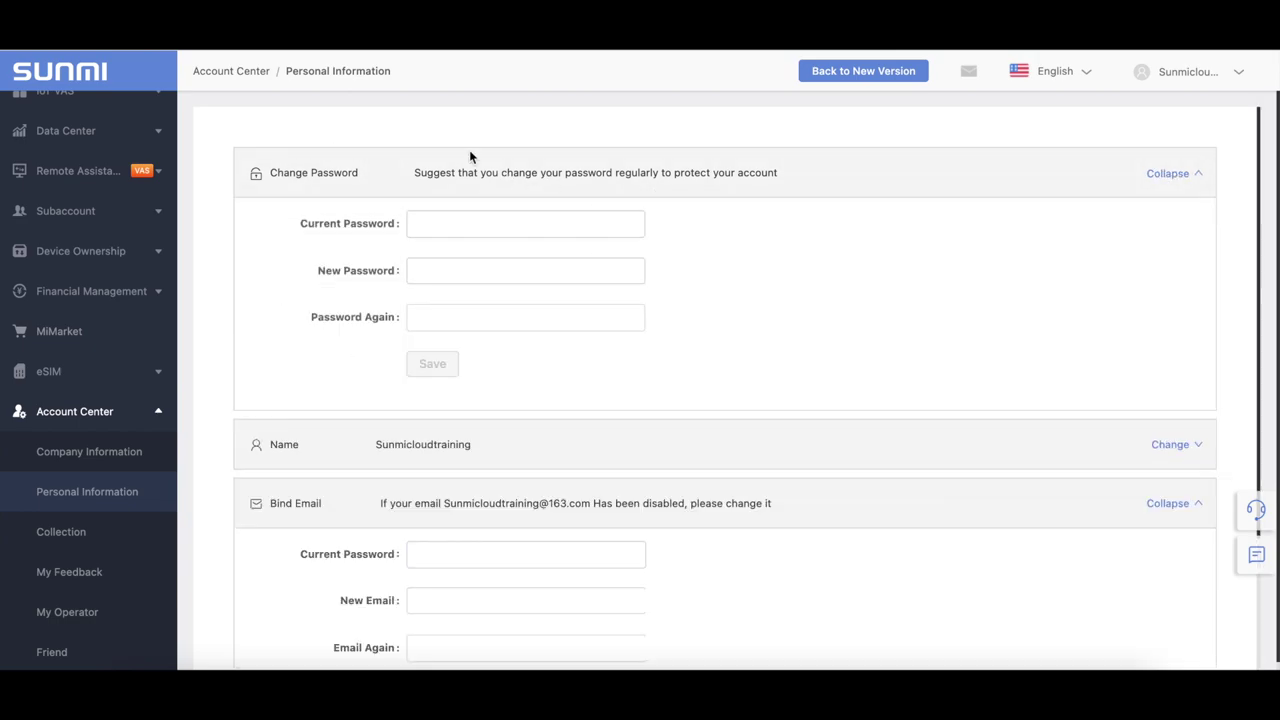
left_click(64, 582)
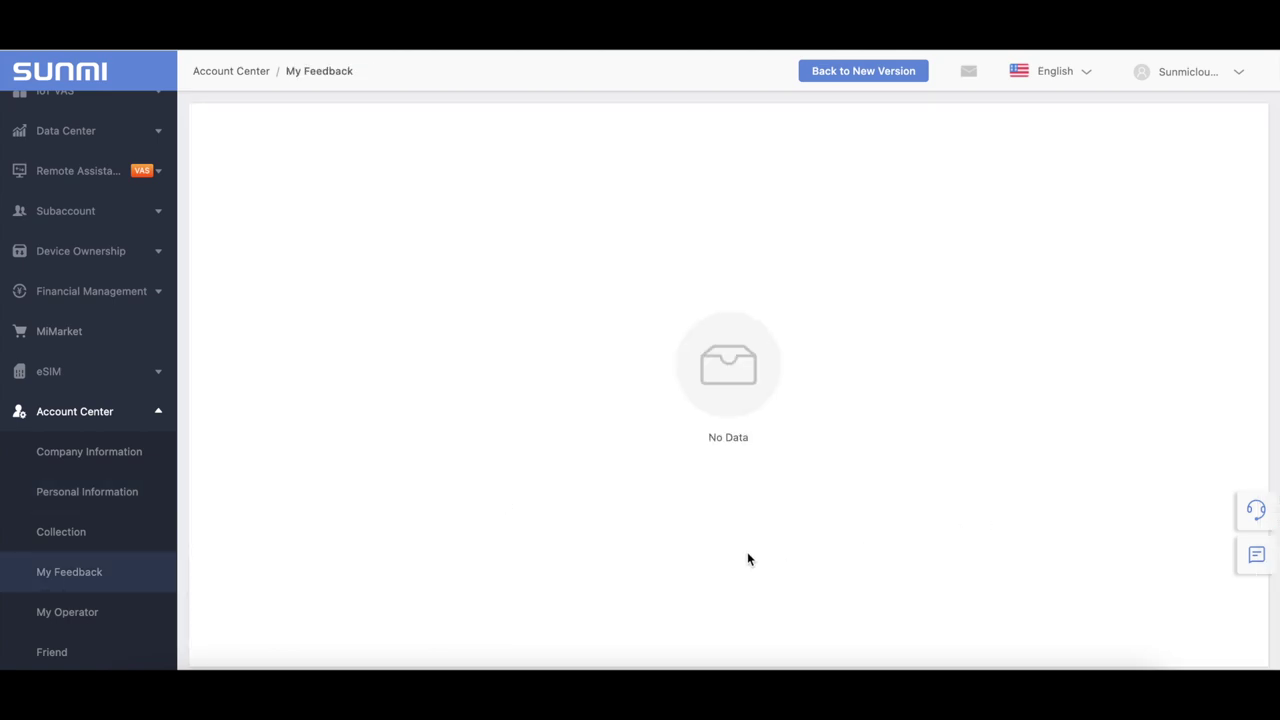
left_click(86, 620)
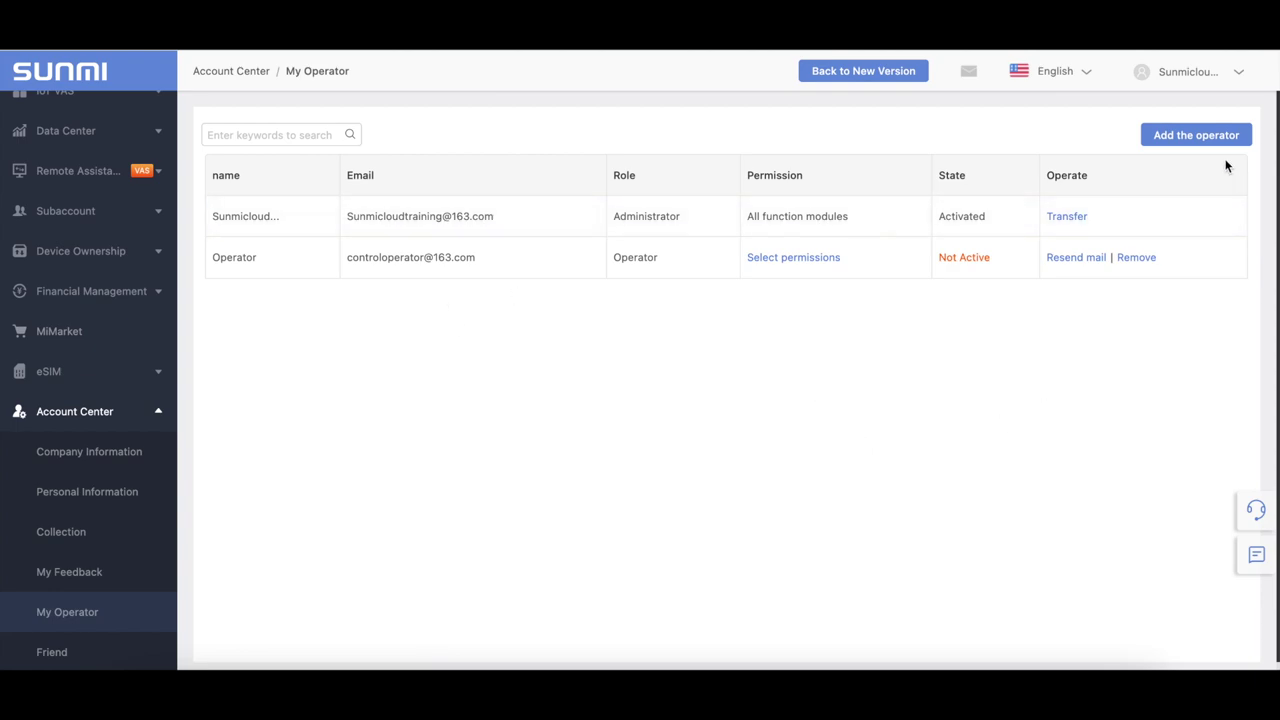
Step: Preview the add-operator form and Operator permission choices, cancel both, then reopen Add the operator
left_click(1207, 140)
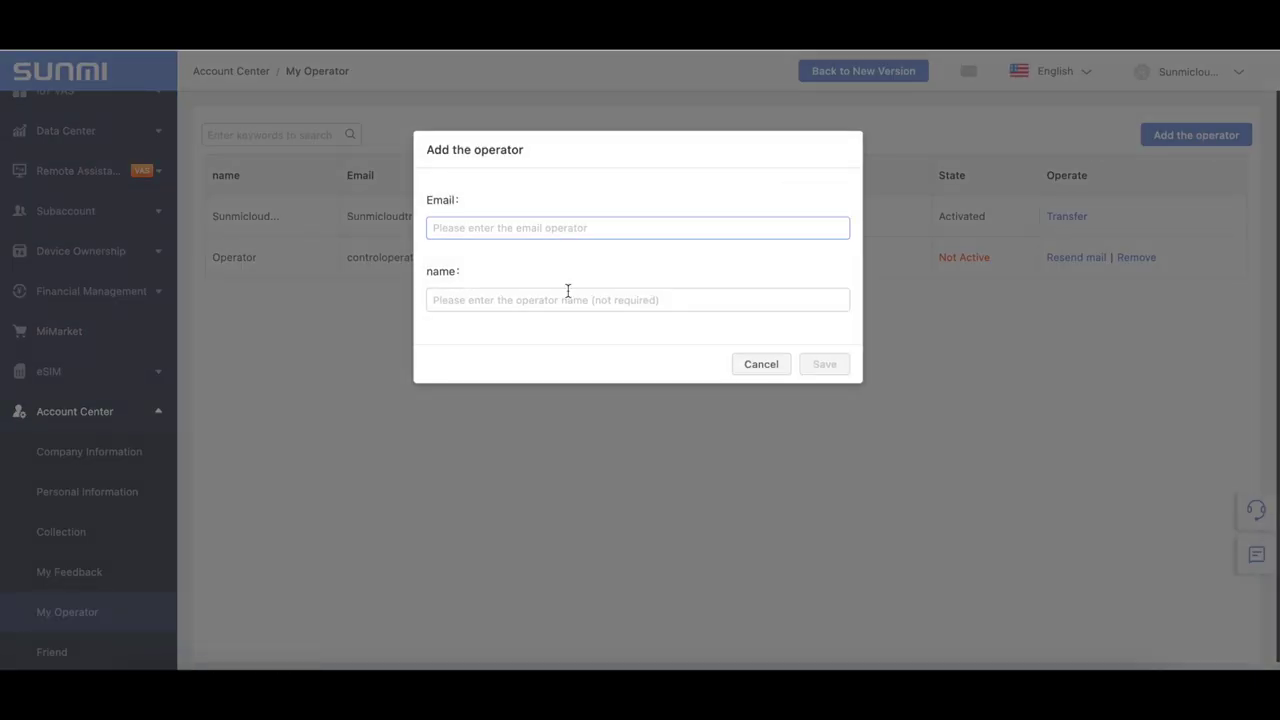
left_click(761, 366)
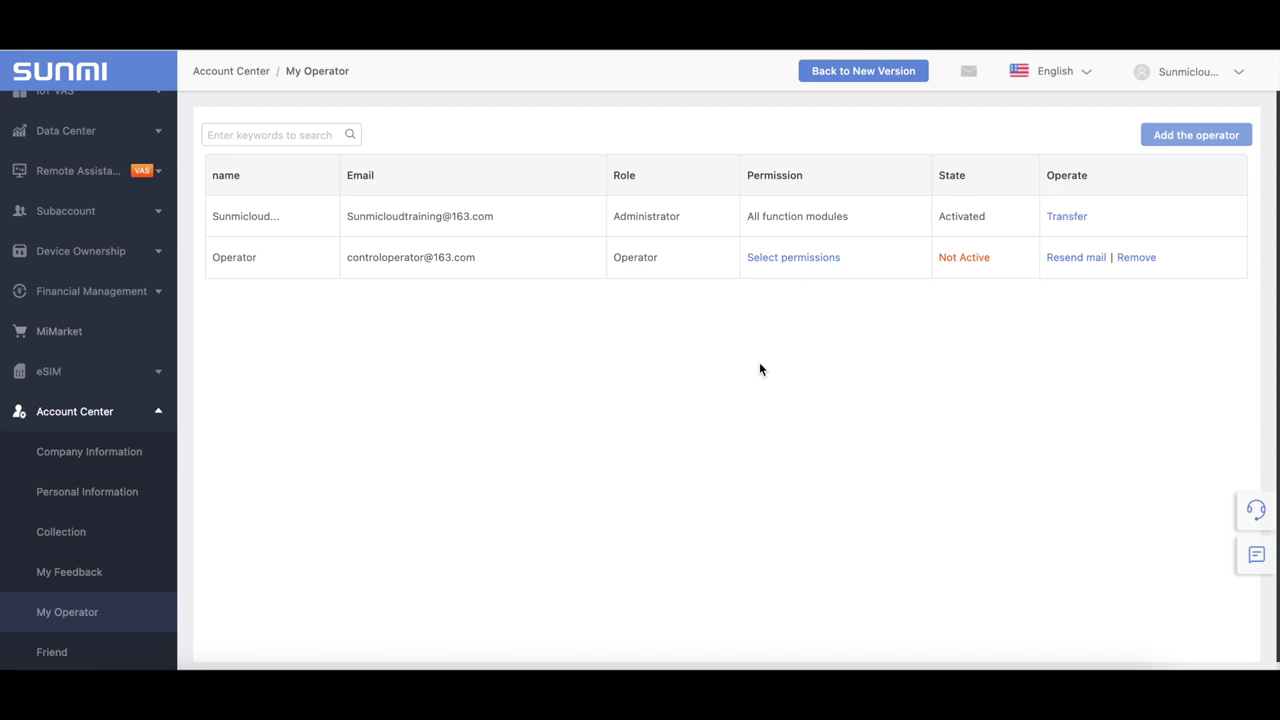
left_click_drag(748, 216, 863, 222)
left_click(772, 262)
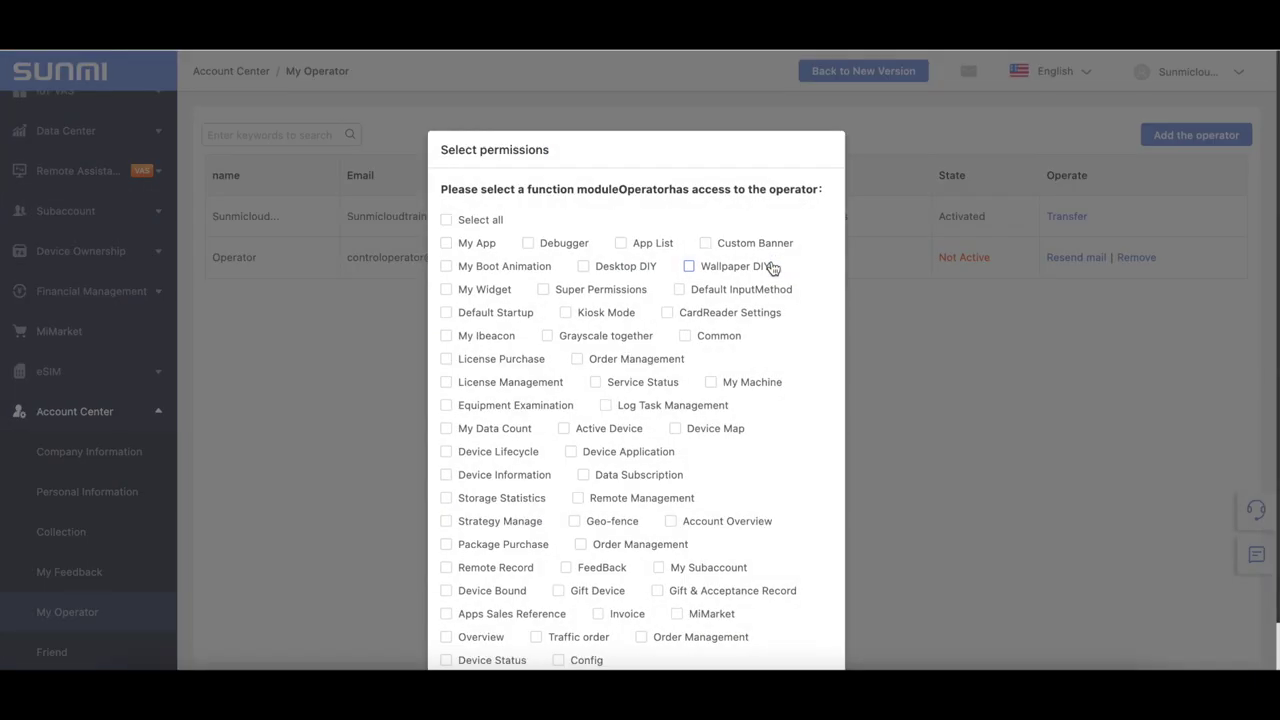
scroll(640, 392, "down", 1)
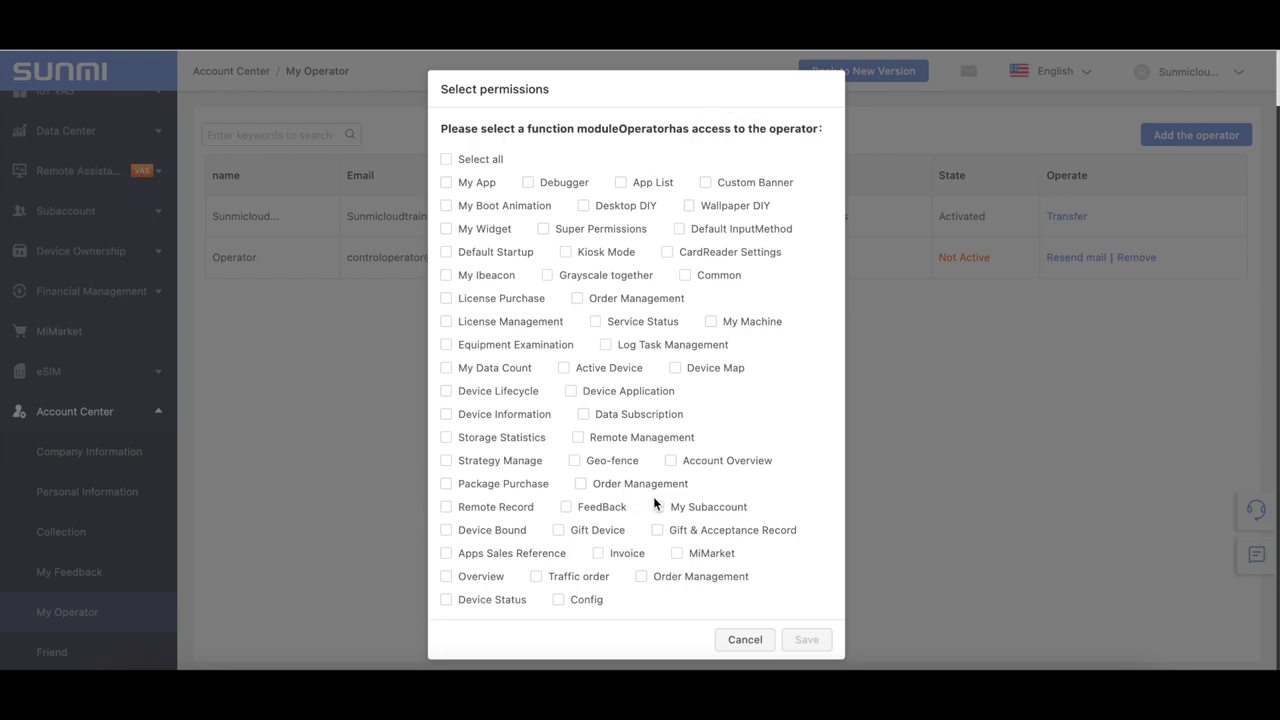
left_click(745, 639)
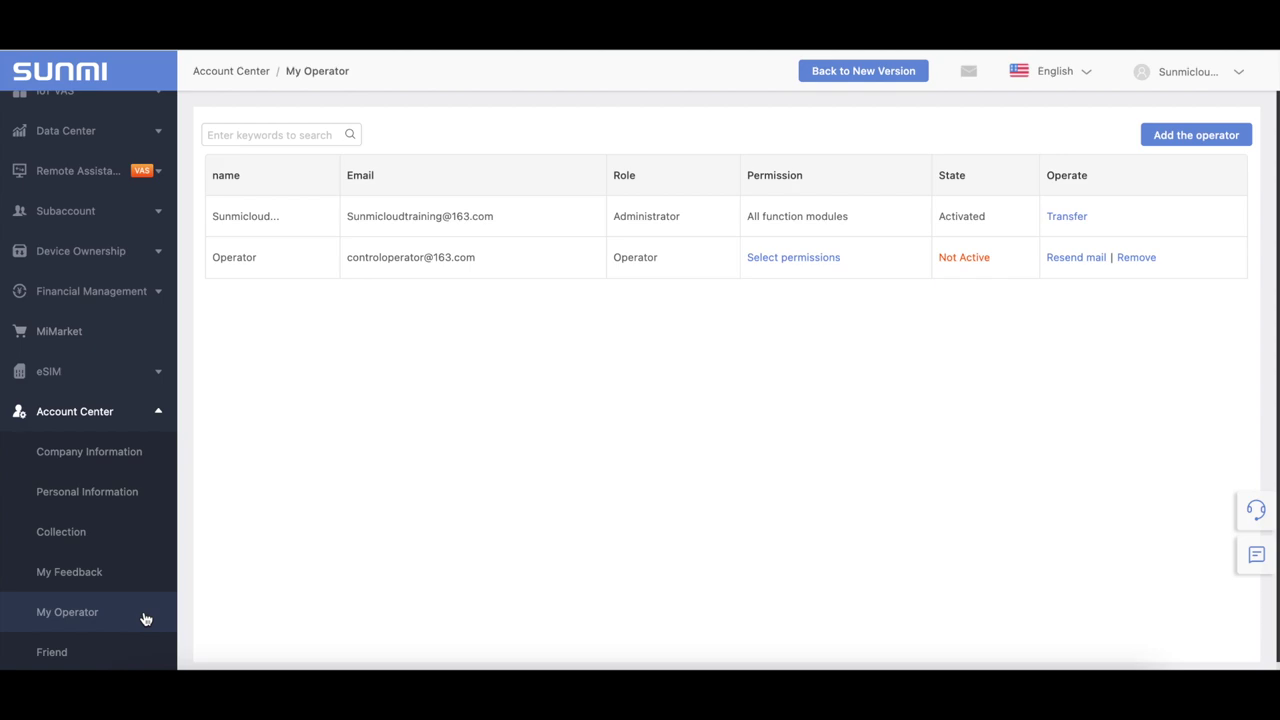
left_click(1178, 140)
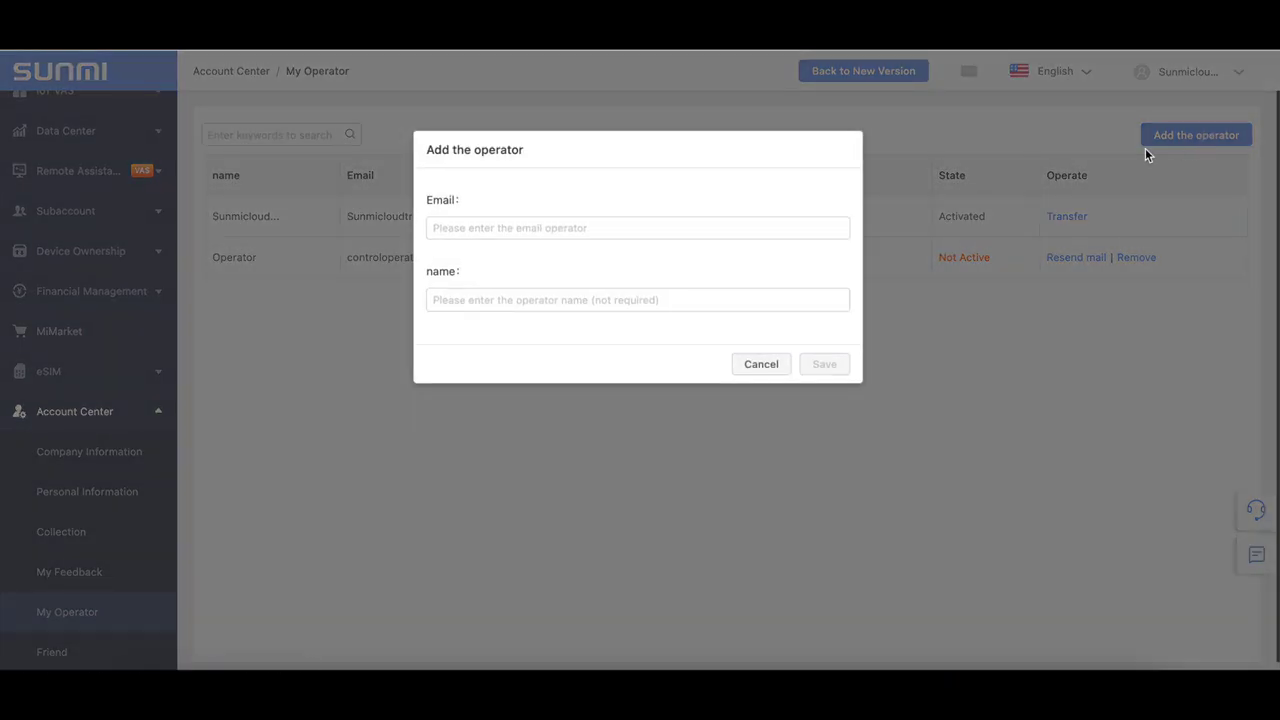
Step: Enter the operator's e-mail address and a name, then cancel the add-operator form
left_click(697, 235)
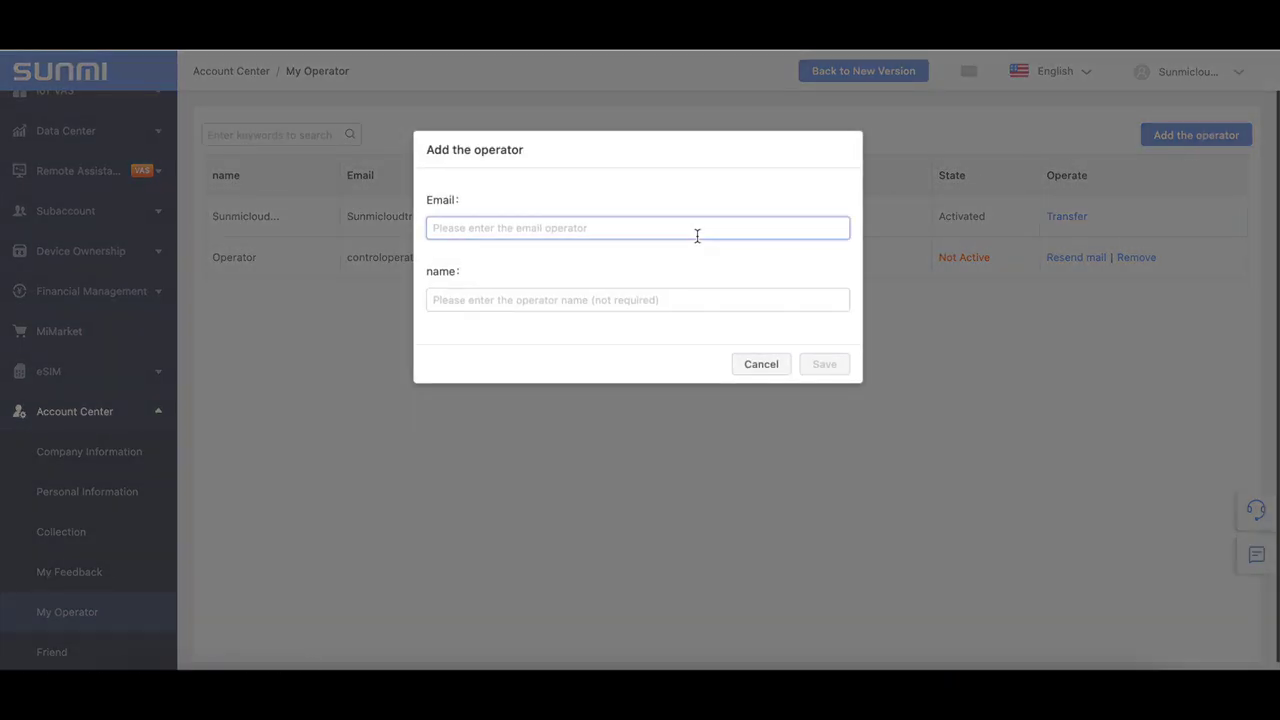
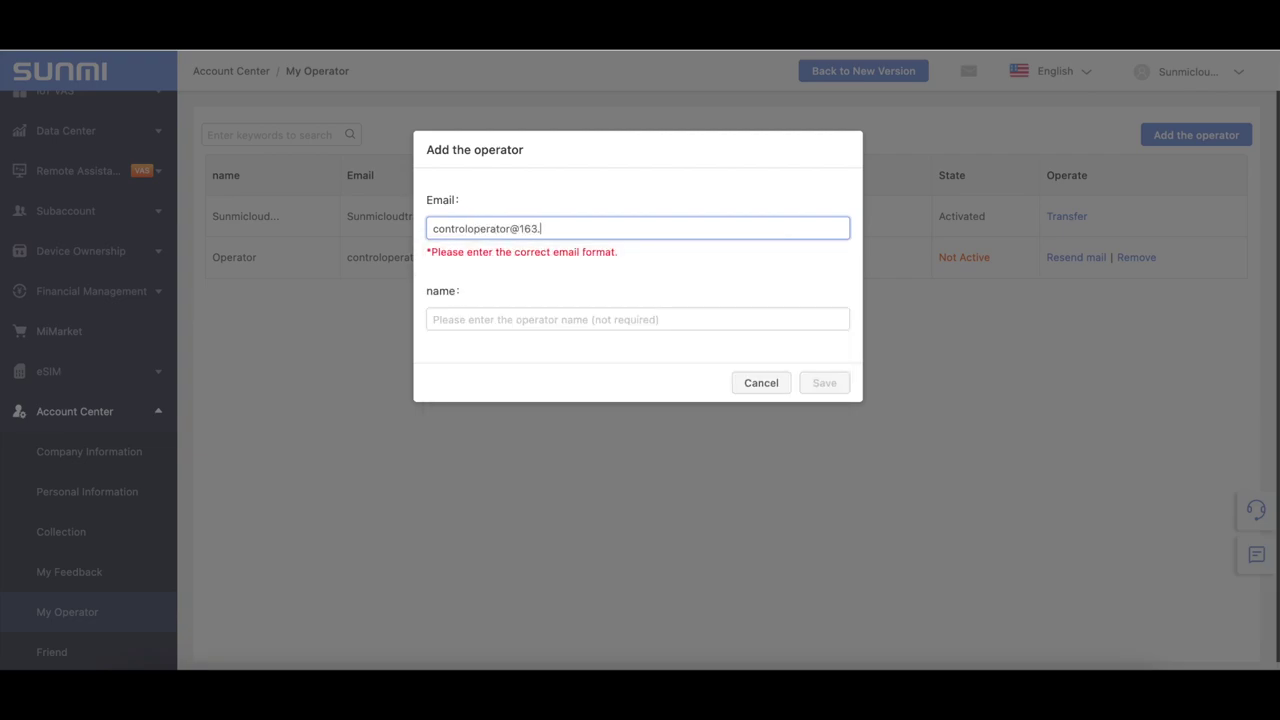
left_click(677, 309)
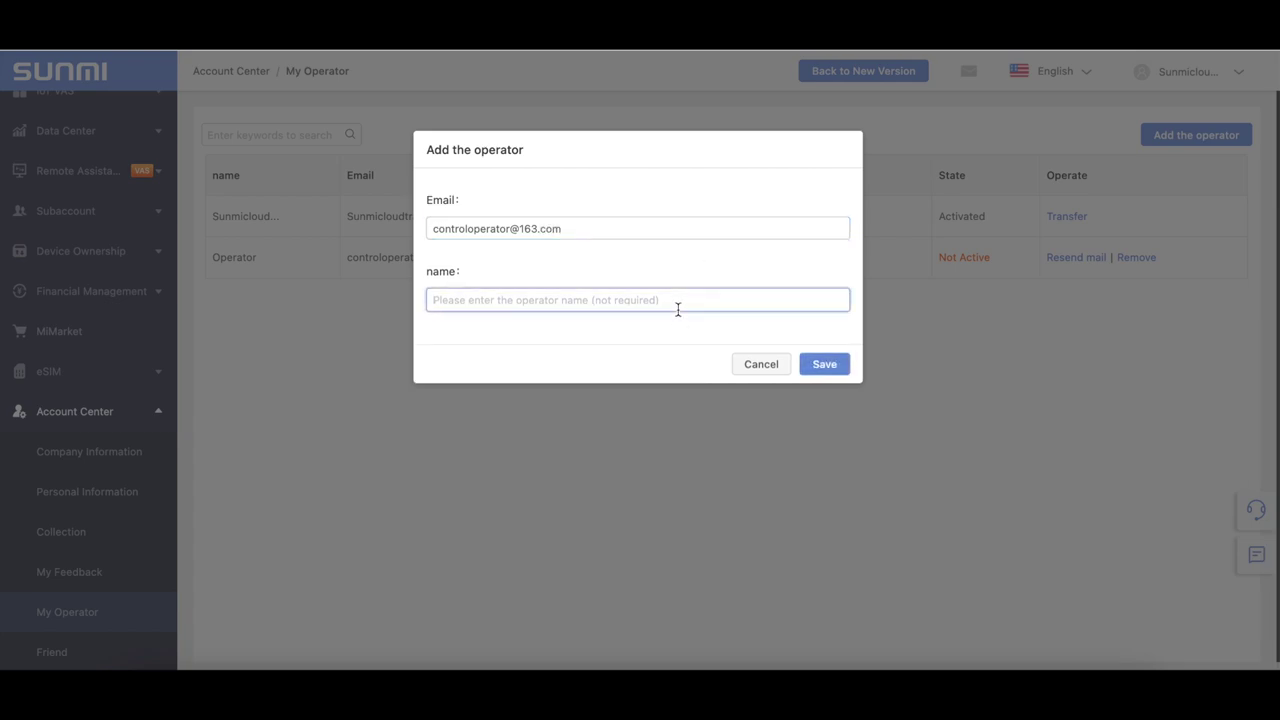
type("Operator")
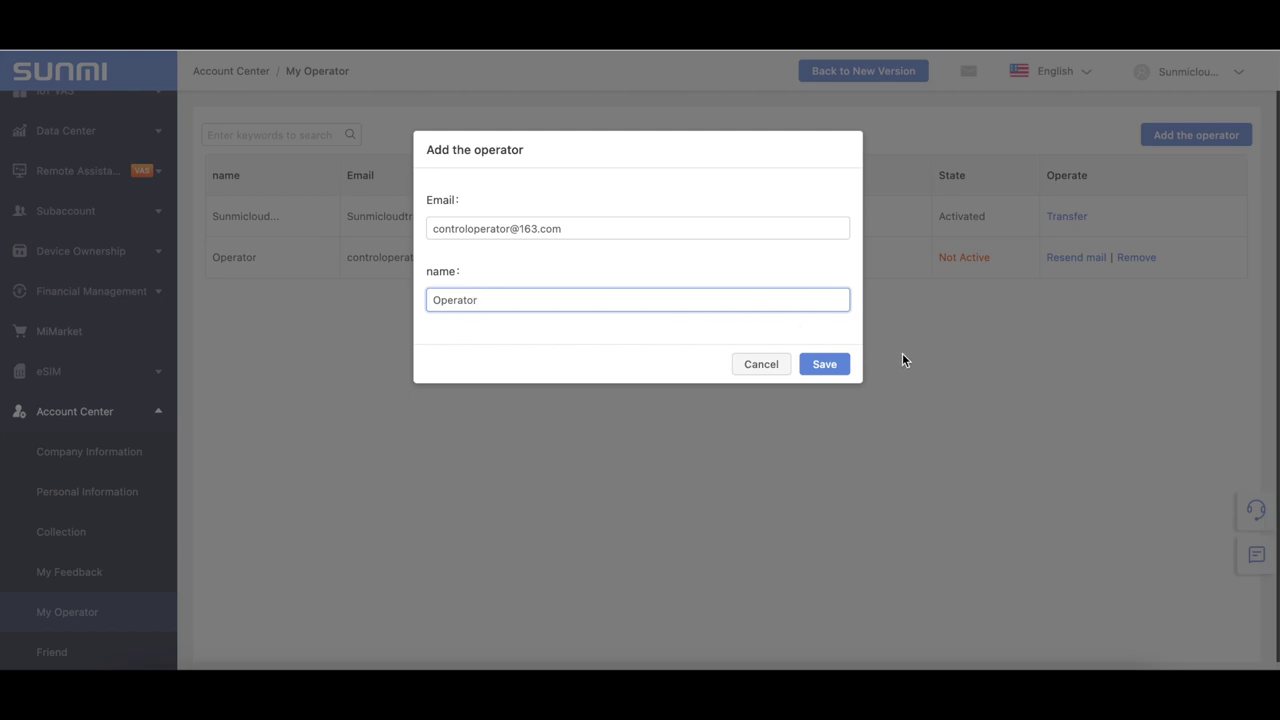
left_click(762, 368)
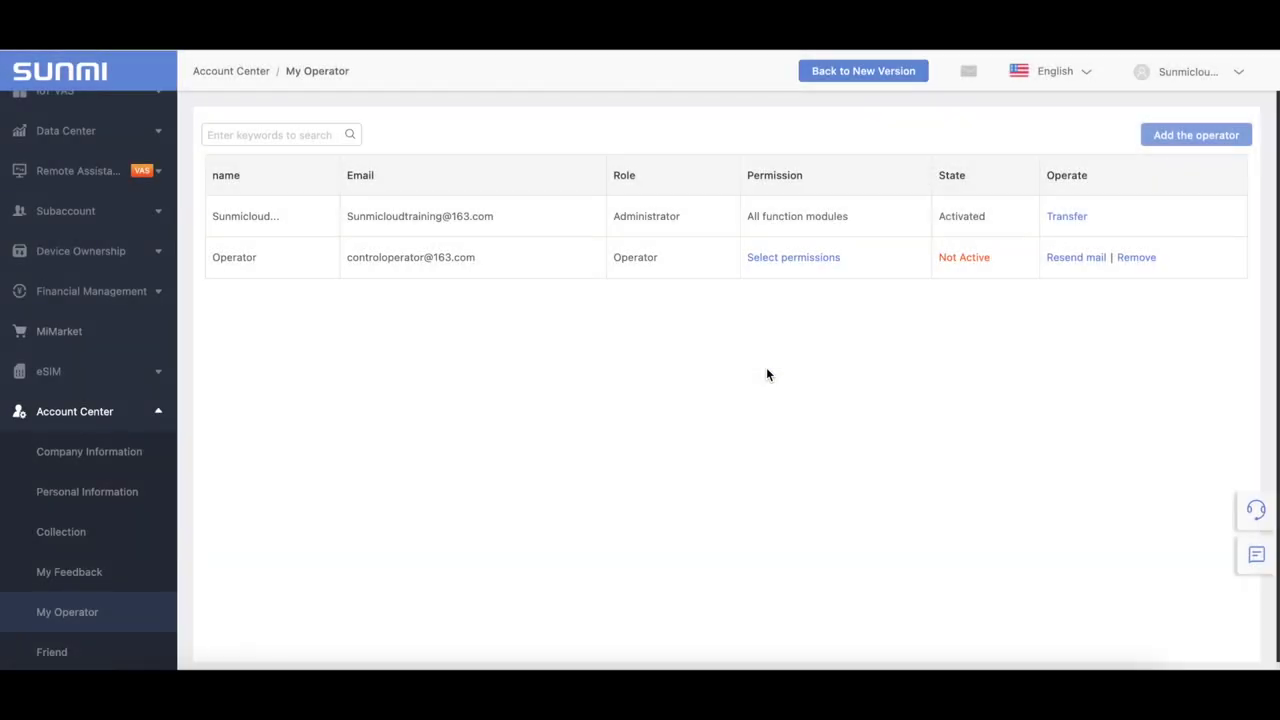
Step: Tick App List and Remote Management in the Operator row's permissions
left_click_drag(220, 257, 662, 286)
left_click(793, 257)
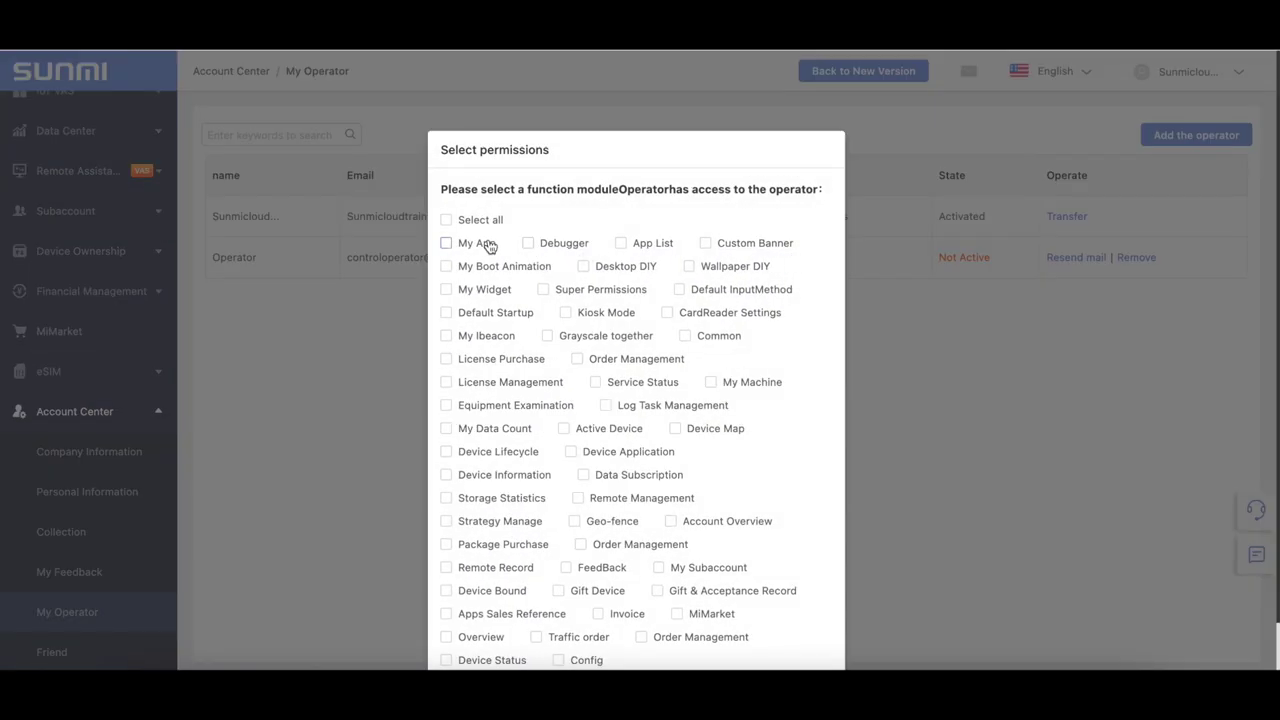
left_click(620, 243)
left_click(618, 504)
scroll(620, 510, "down", 1)
Step: Save the Operator's permissions and follow the invitation e-mail's 'Click on to activate it' link
left_click(802, 637)
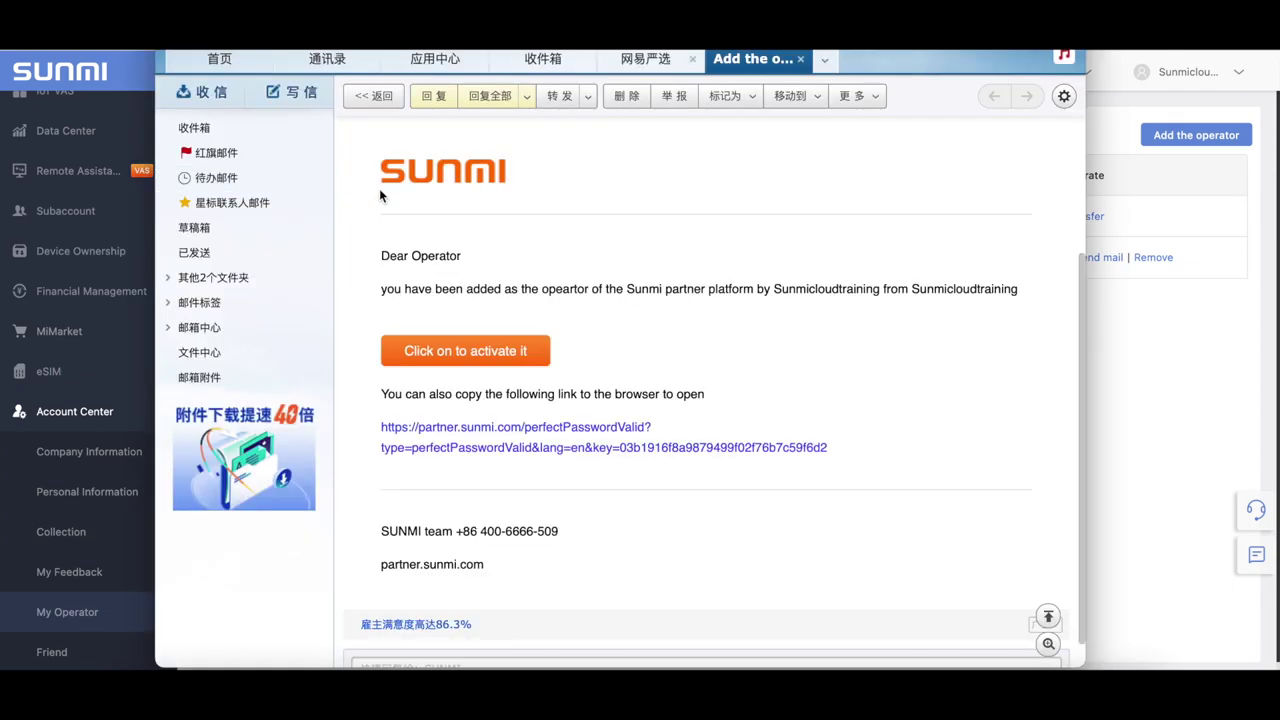
left_click(511, 360)
left_click(740, 390)
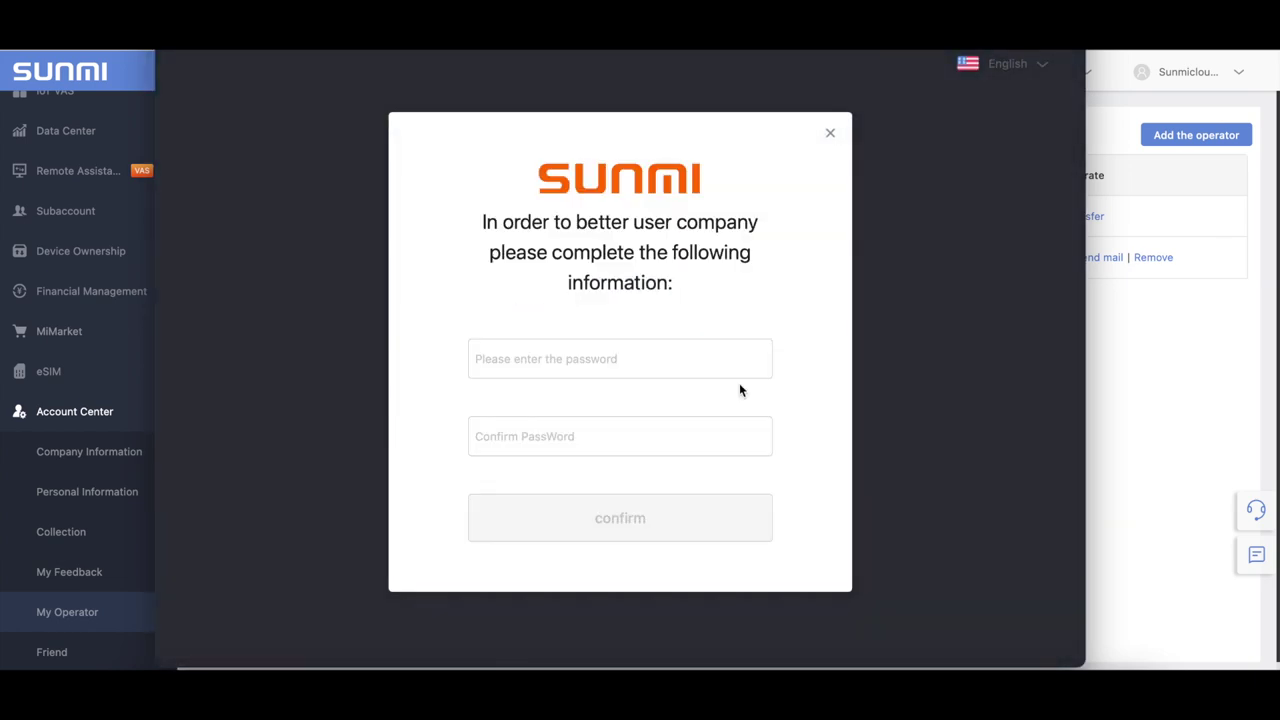
Step: Set and confirm the operator's password to activate the account, then return to the partner login
left_click(682, 356)
type("•••••••••")
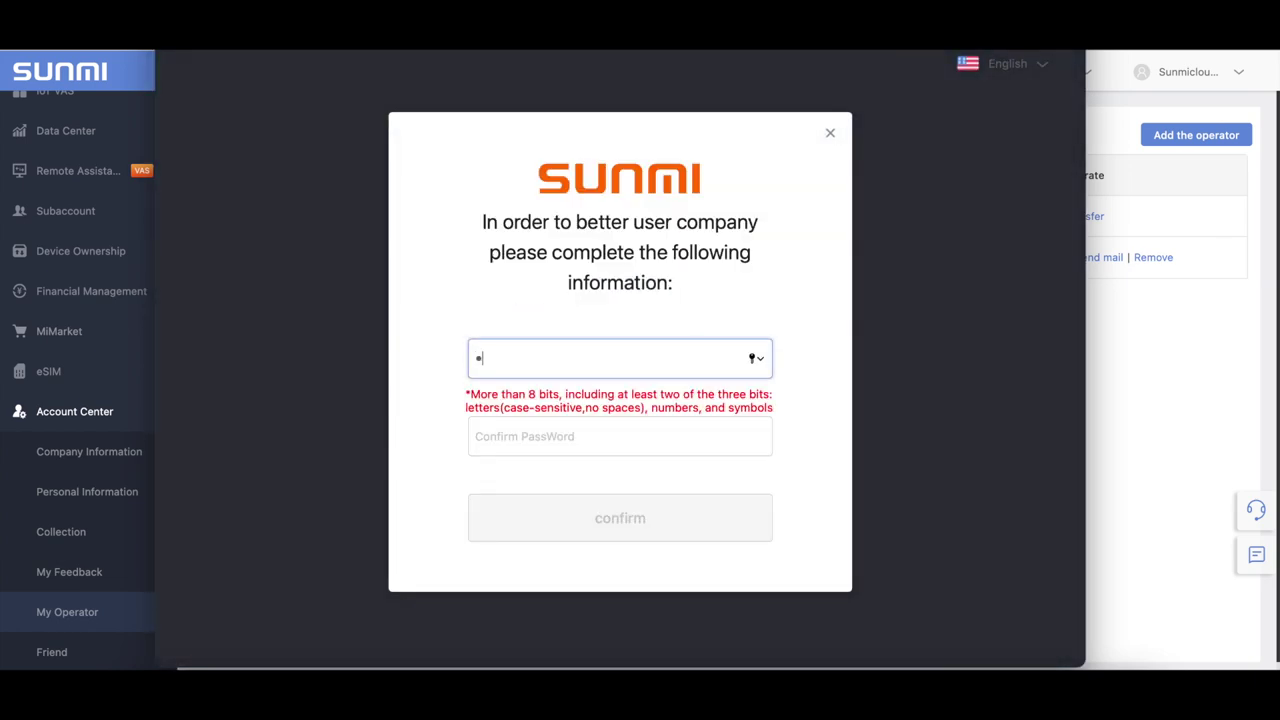
key("Tab")
type("•••••••••")
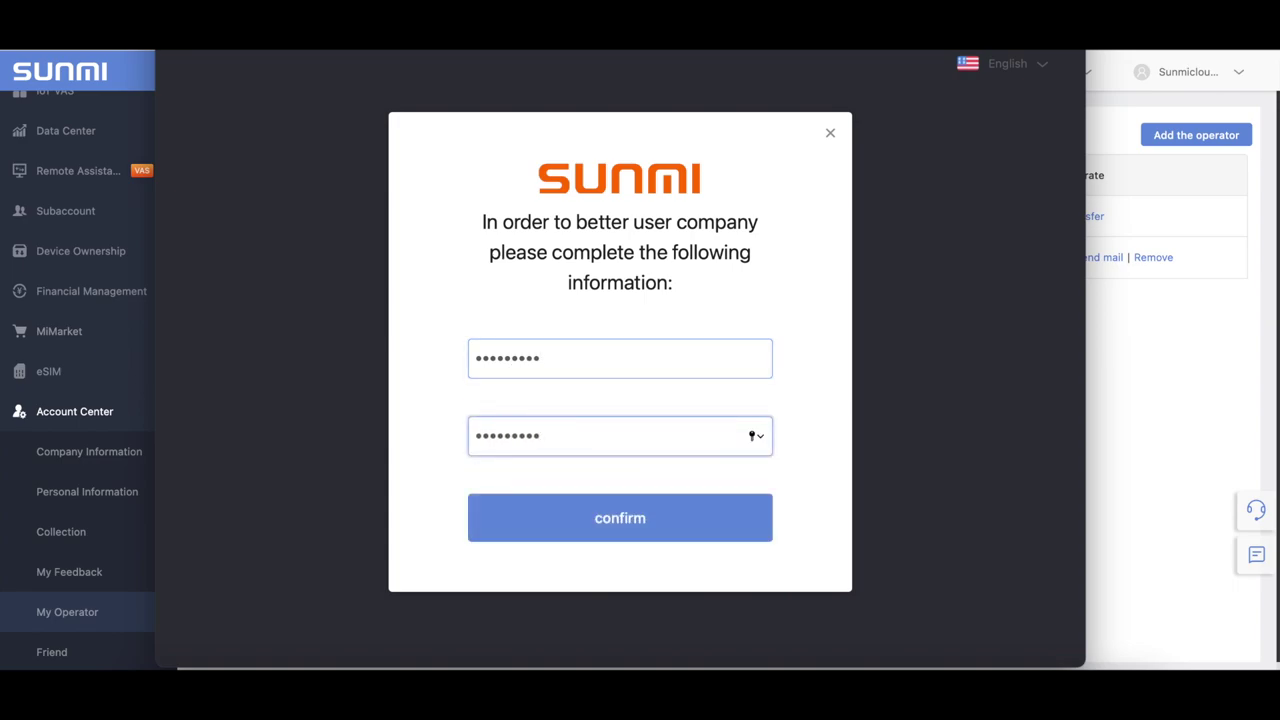
left_click(657, 524)
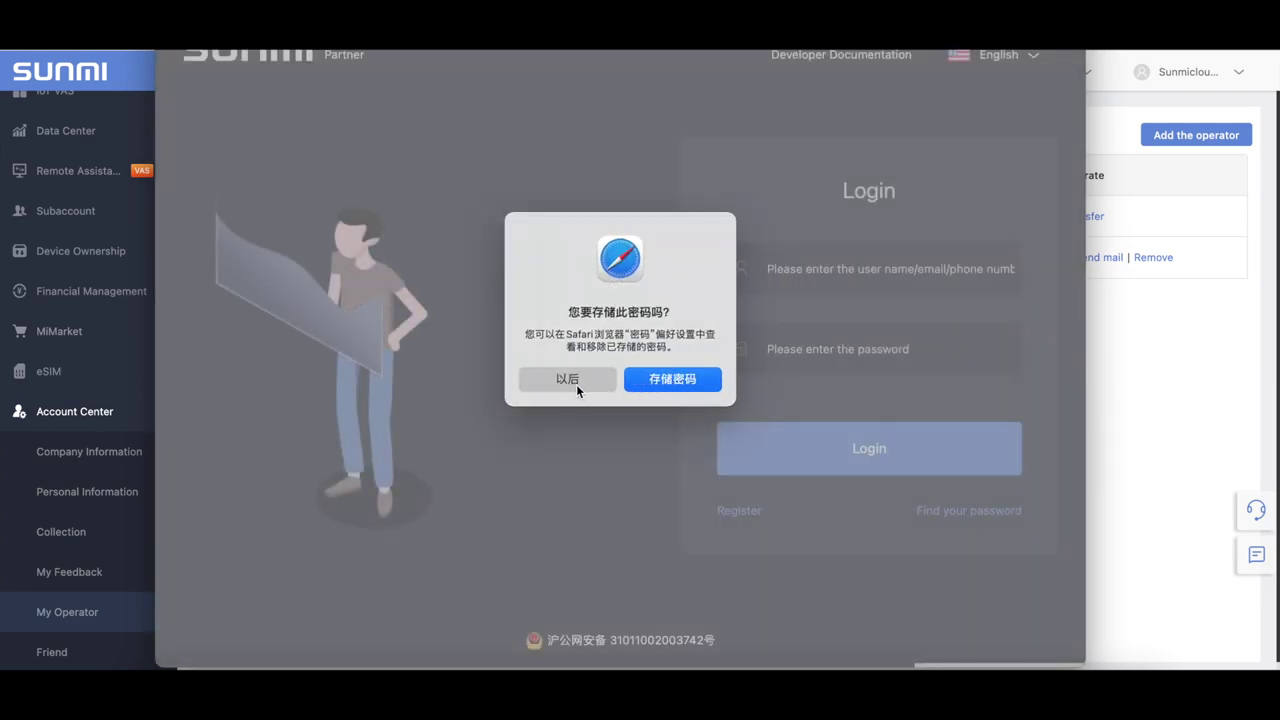
left_click(576, 385)
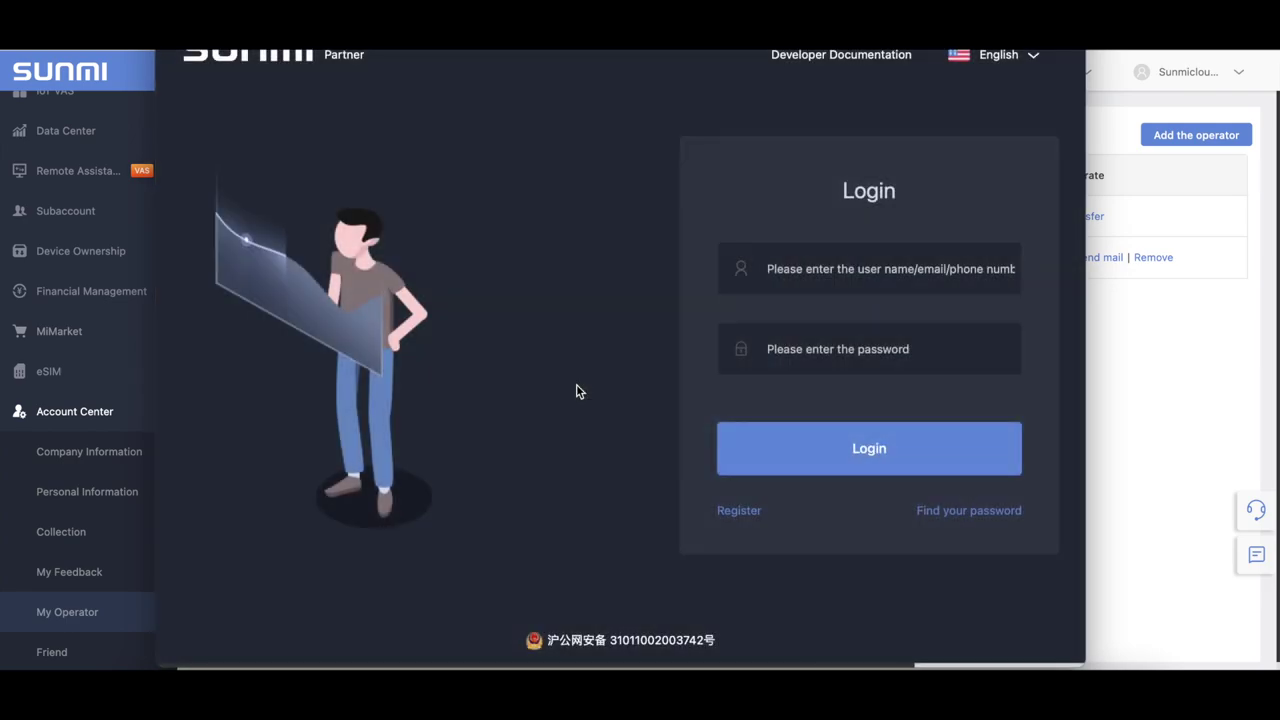
Step: Log in with the operator's e-mail and password, skip the feature tour and postpone phone binding
left_click(903, 275)
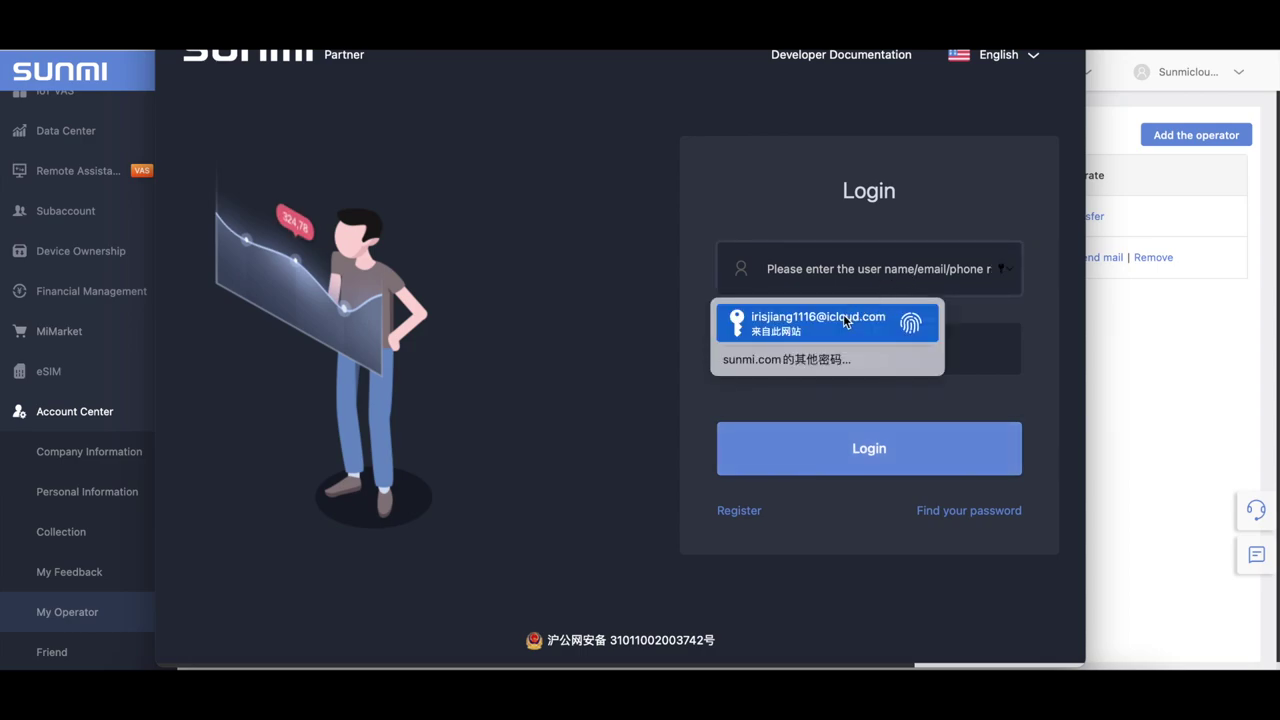
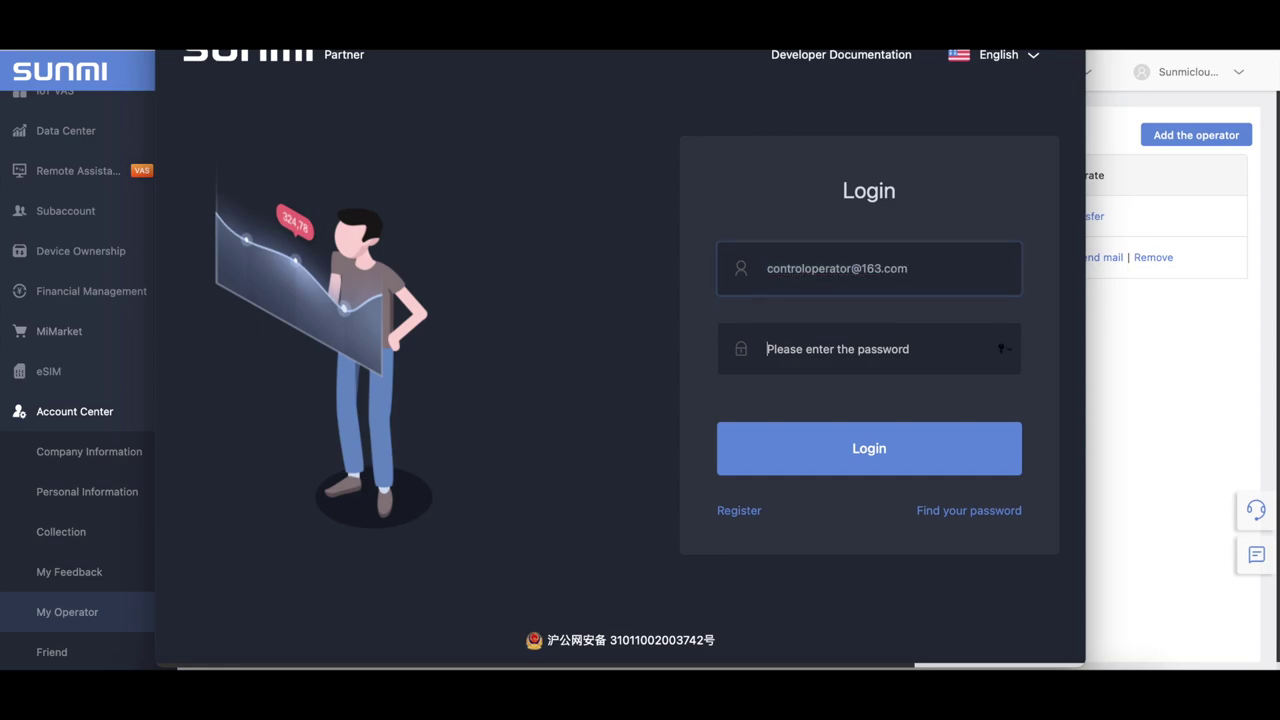
type("*********")
key("Return")
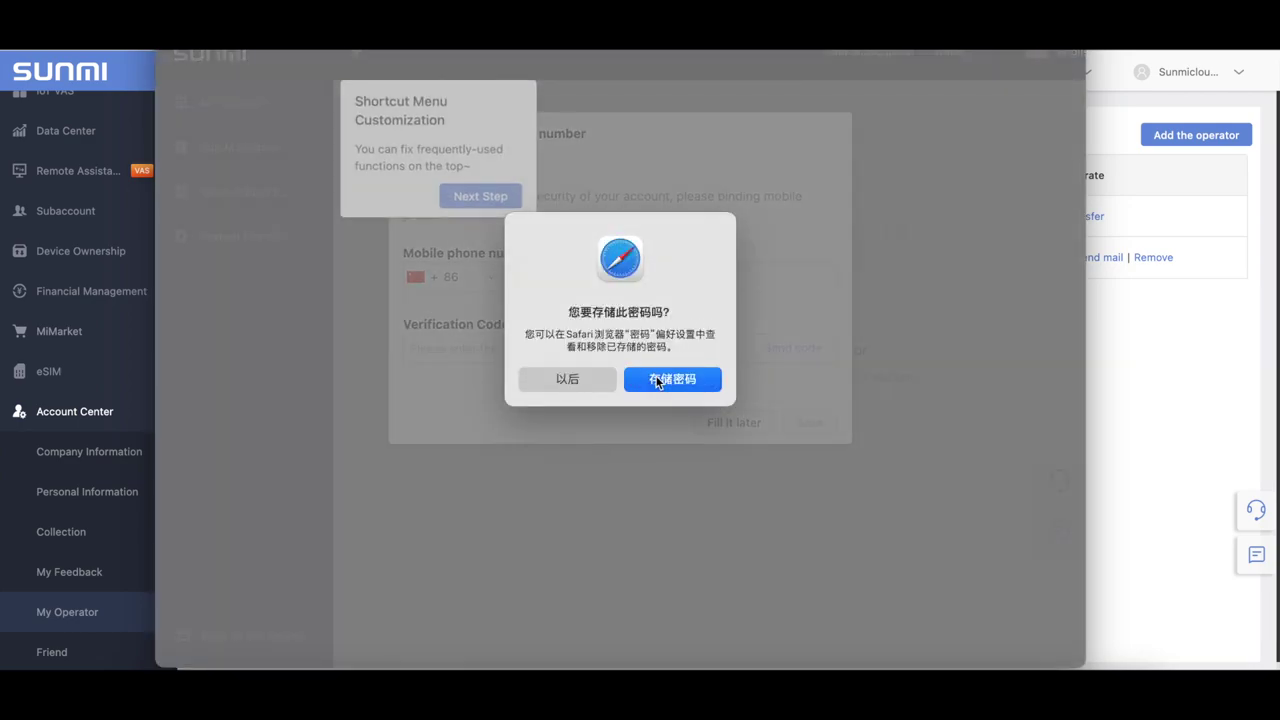
left_click(660, 379)
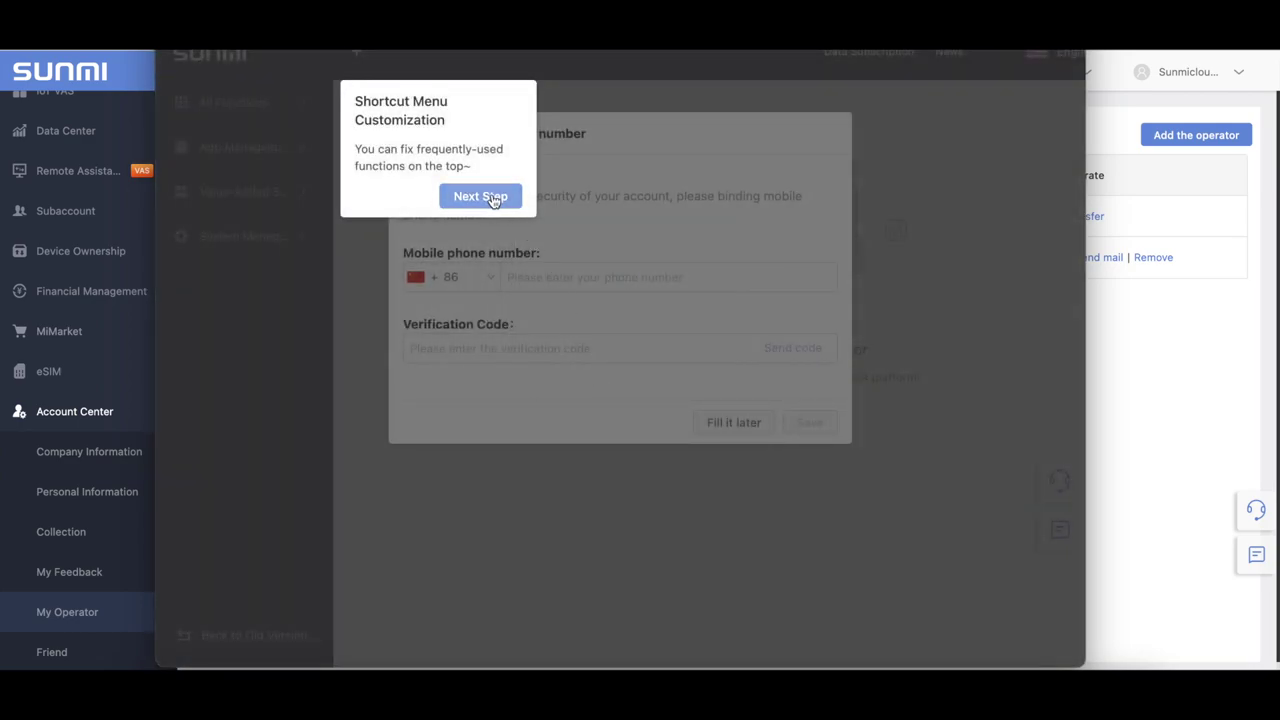
left_click(491, 205)
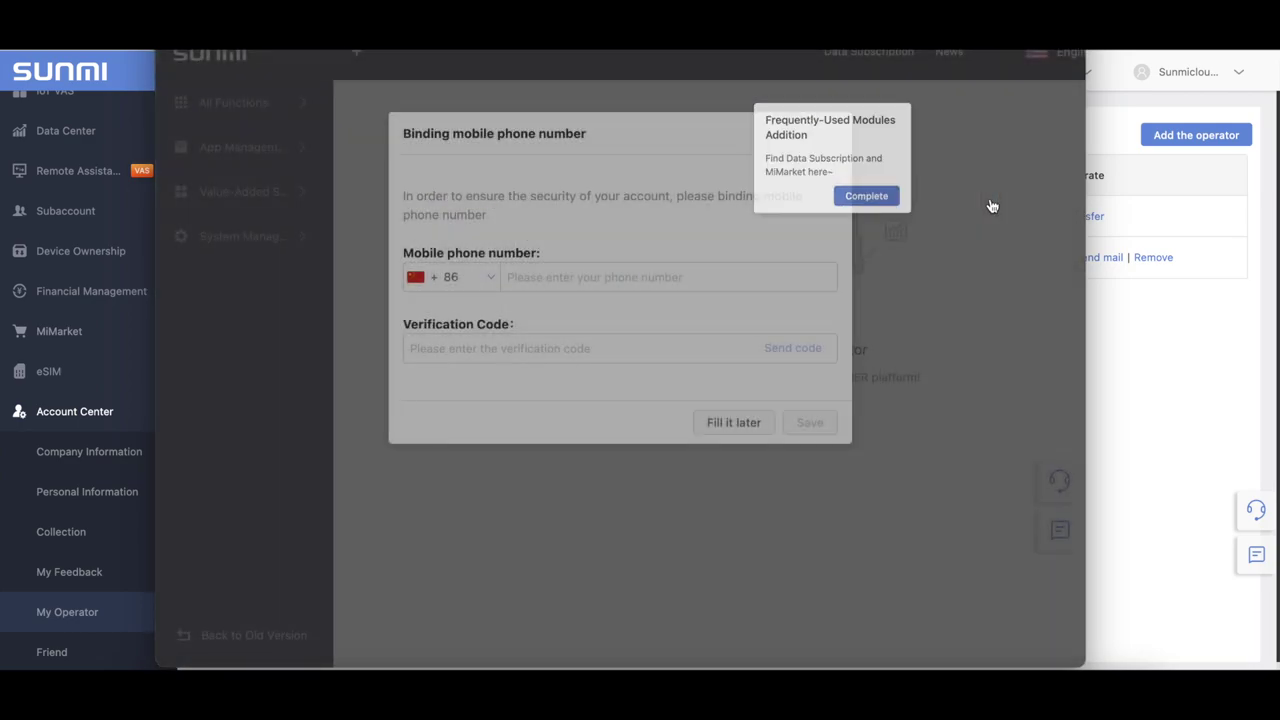
left_click(992, 206)
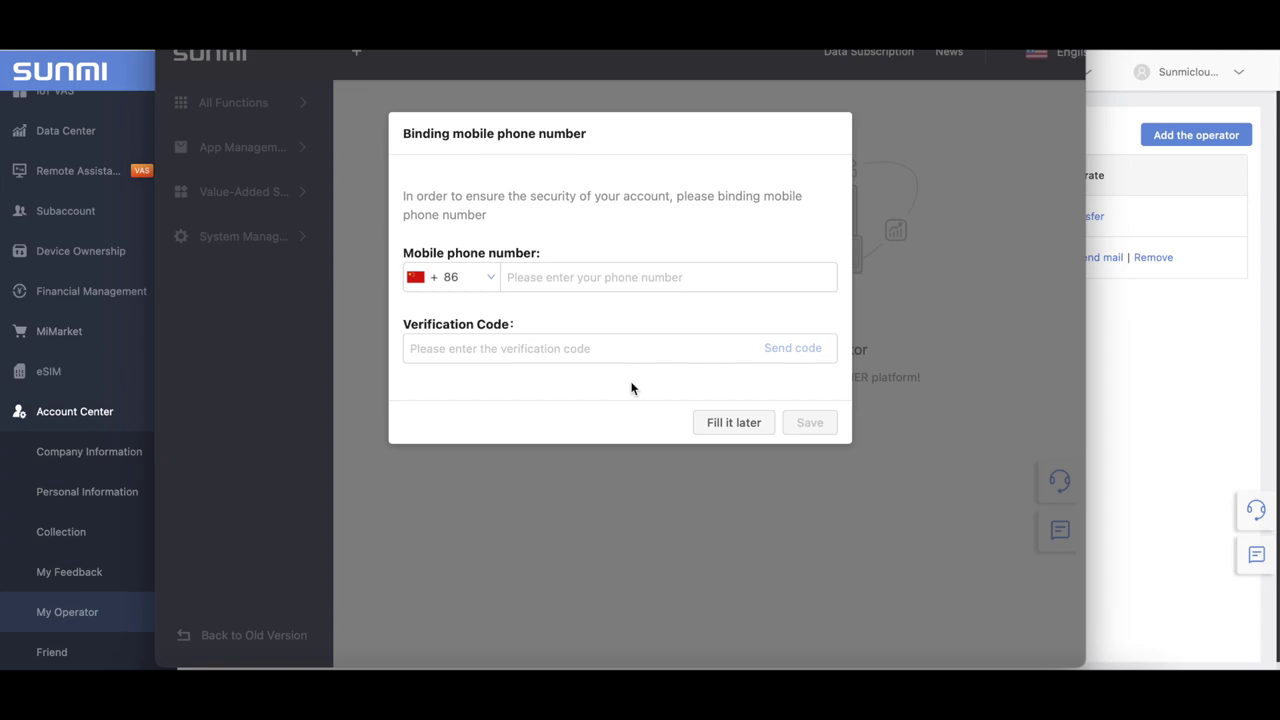
left_click(734, 422)
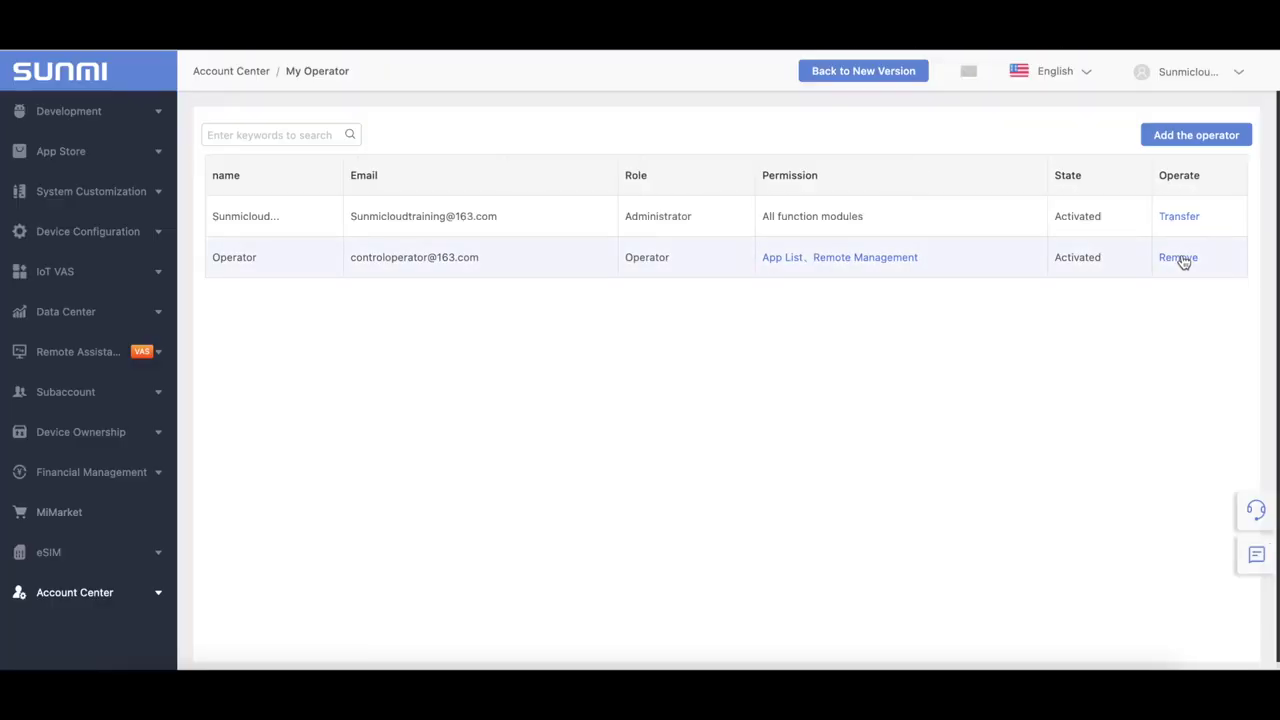
Step: Cancel removing the Operator, transfer administrator rights to Operator, then go back to the home page
left_click(1180, 258)
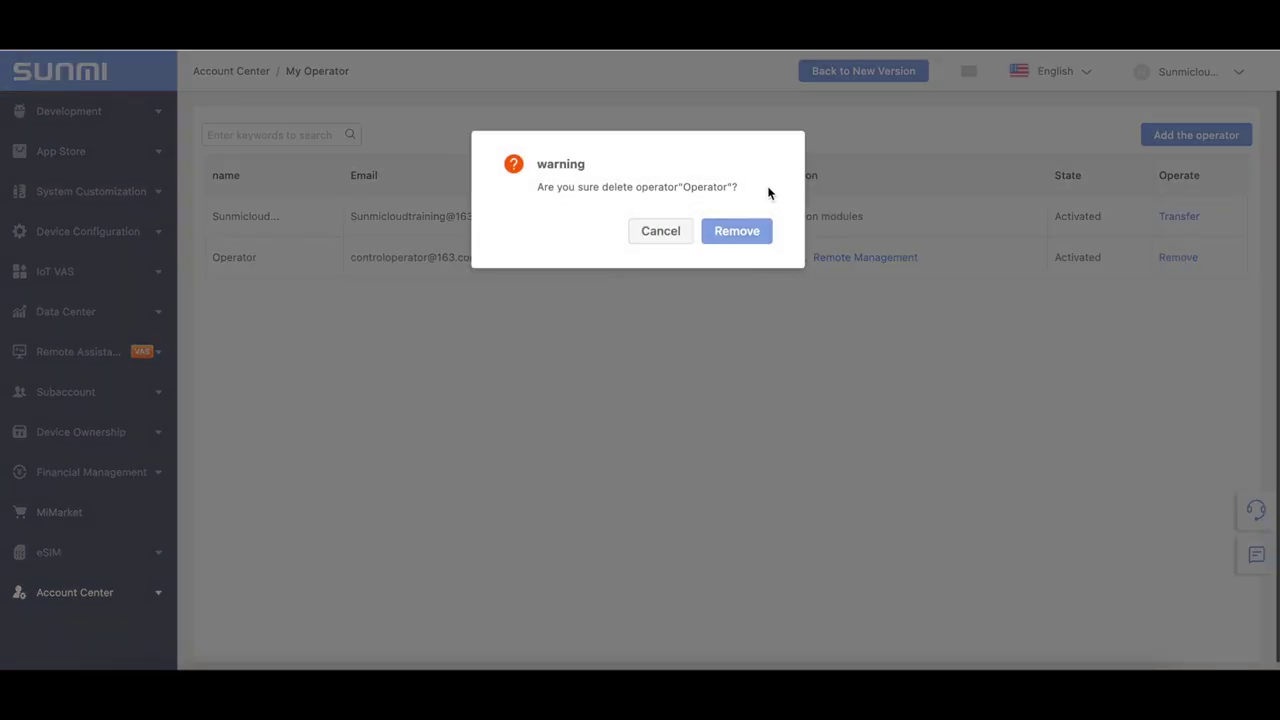
left_click(657, 234)
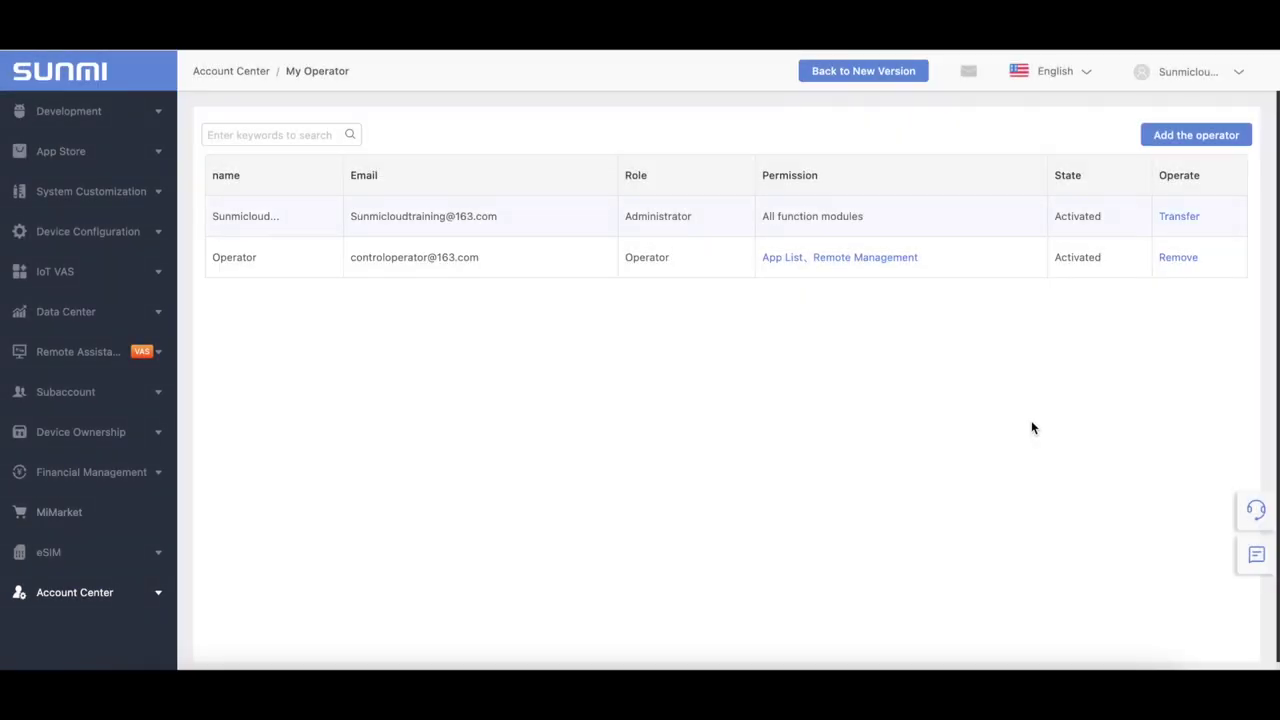
left_click(1189, 218)
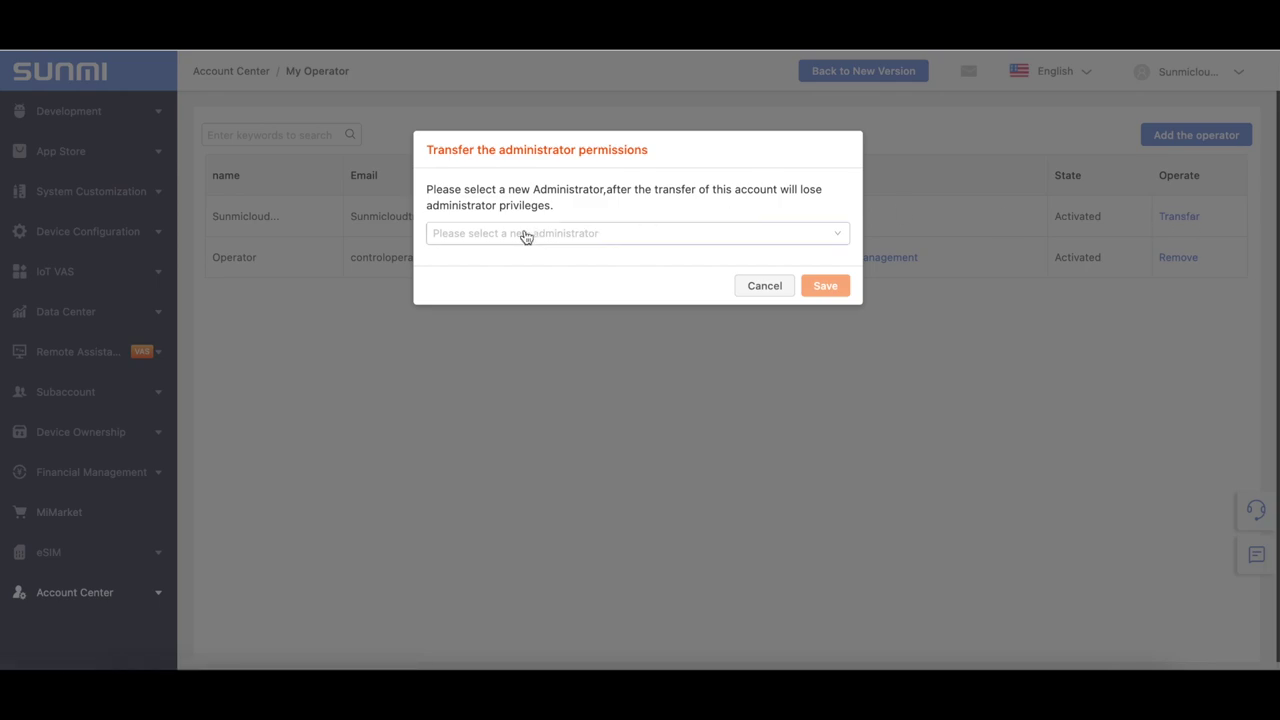
left_click(526, 234)
left_click(524, 261)
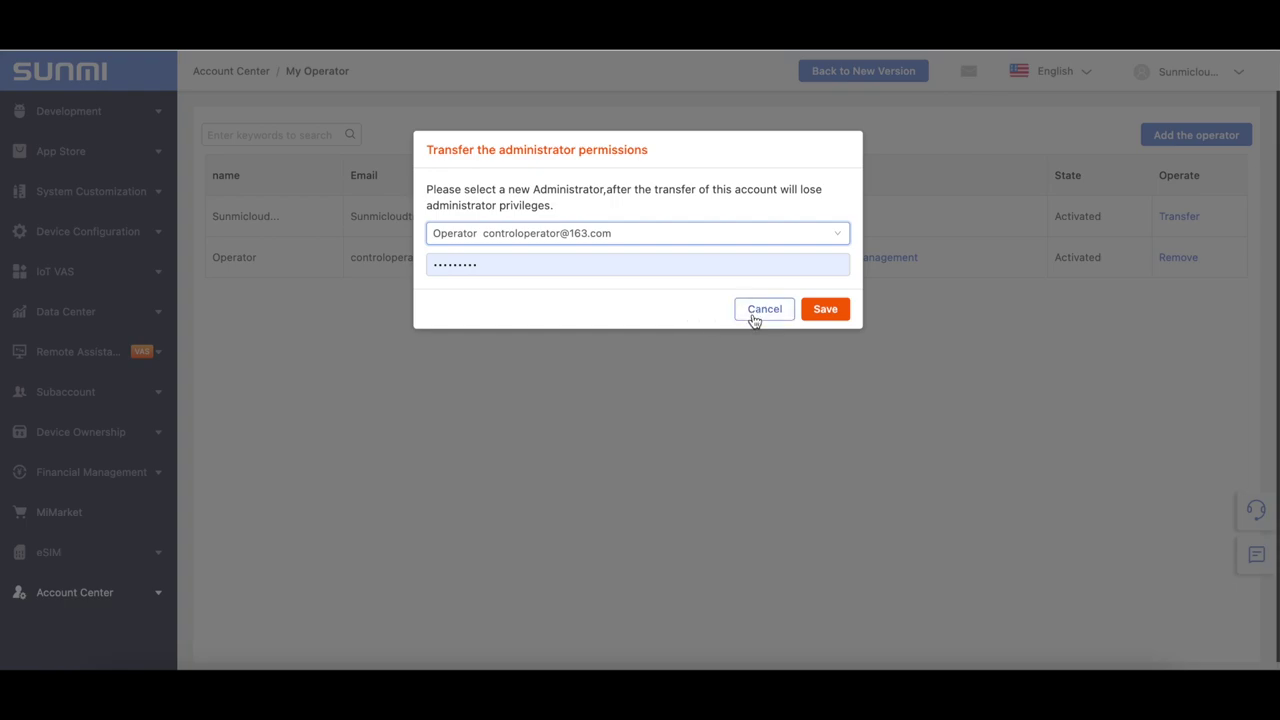
left_click(827, 309)
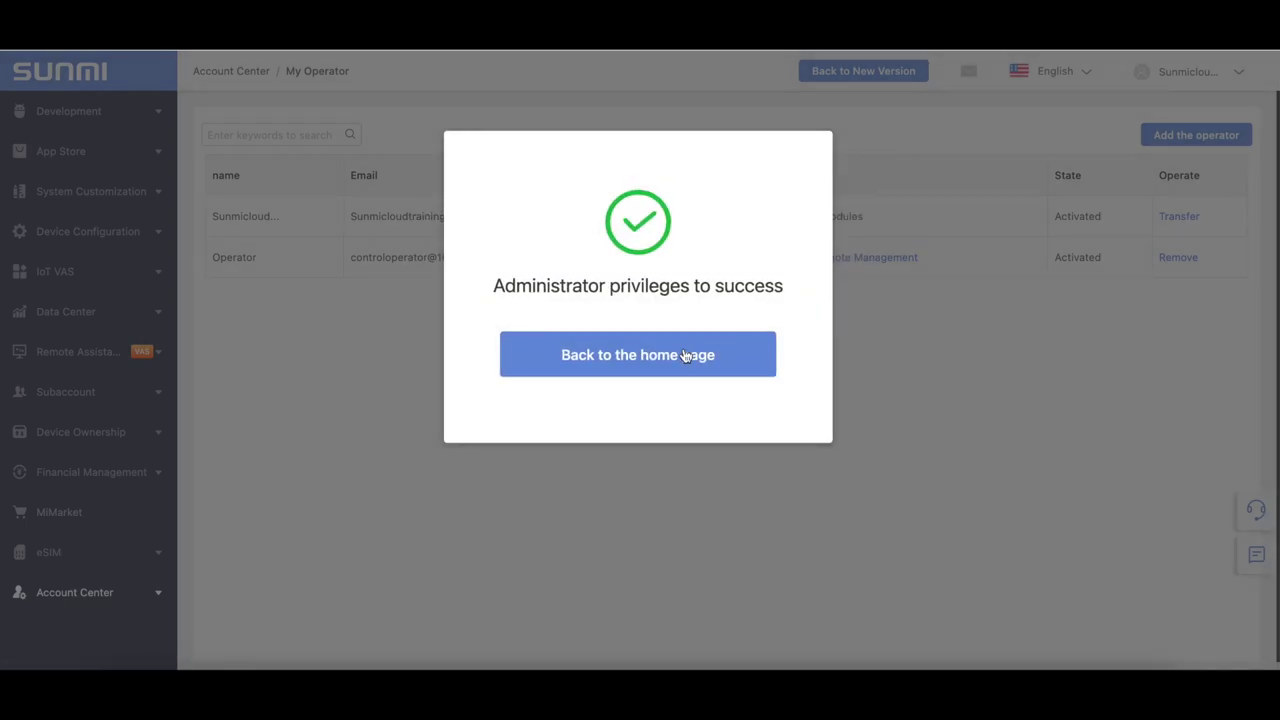
left_click(675, 360)
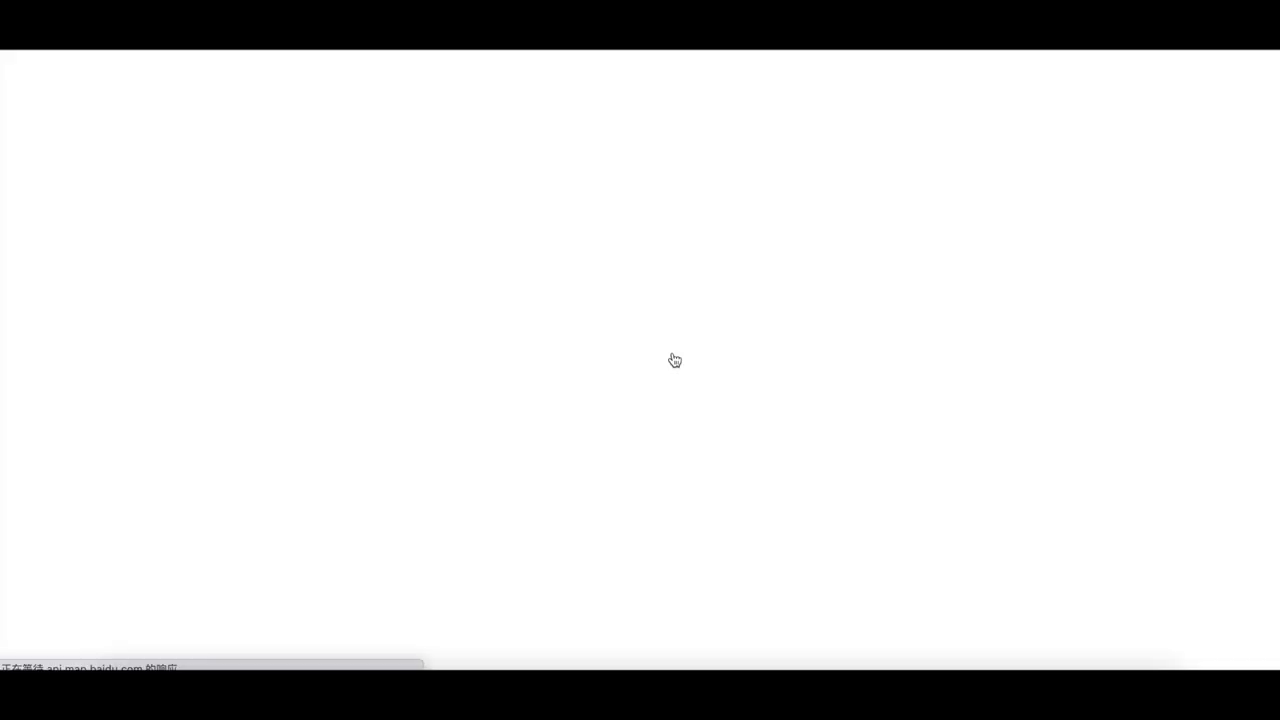